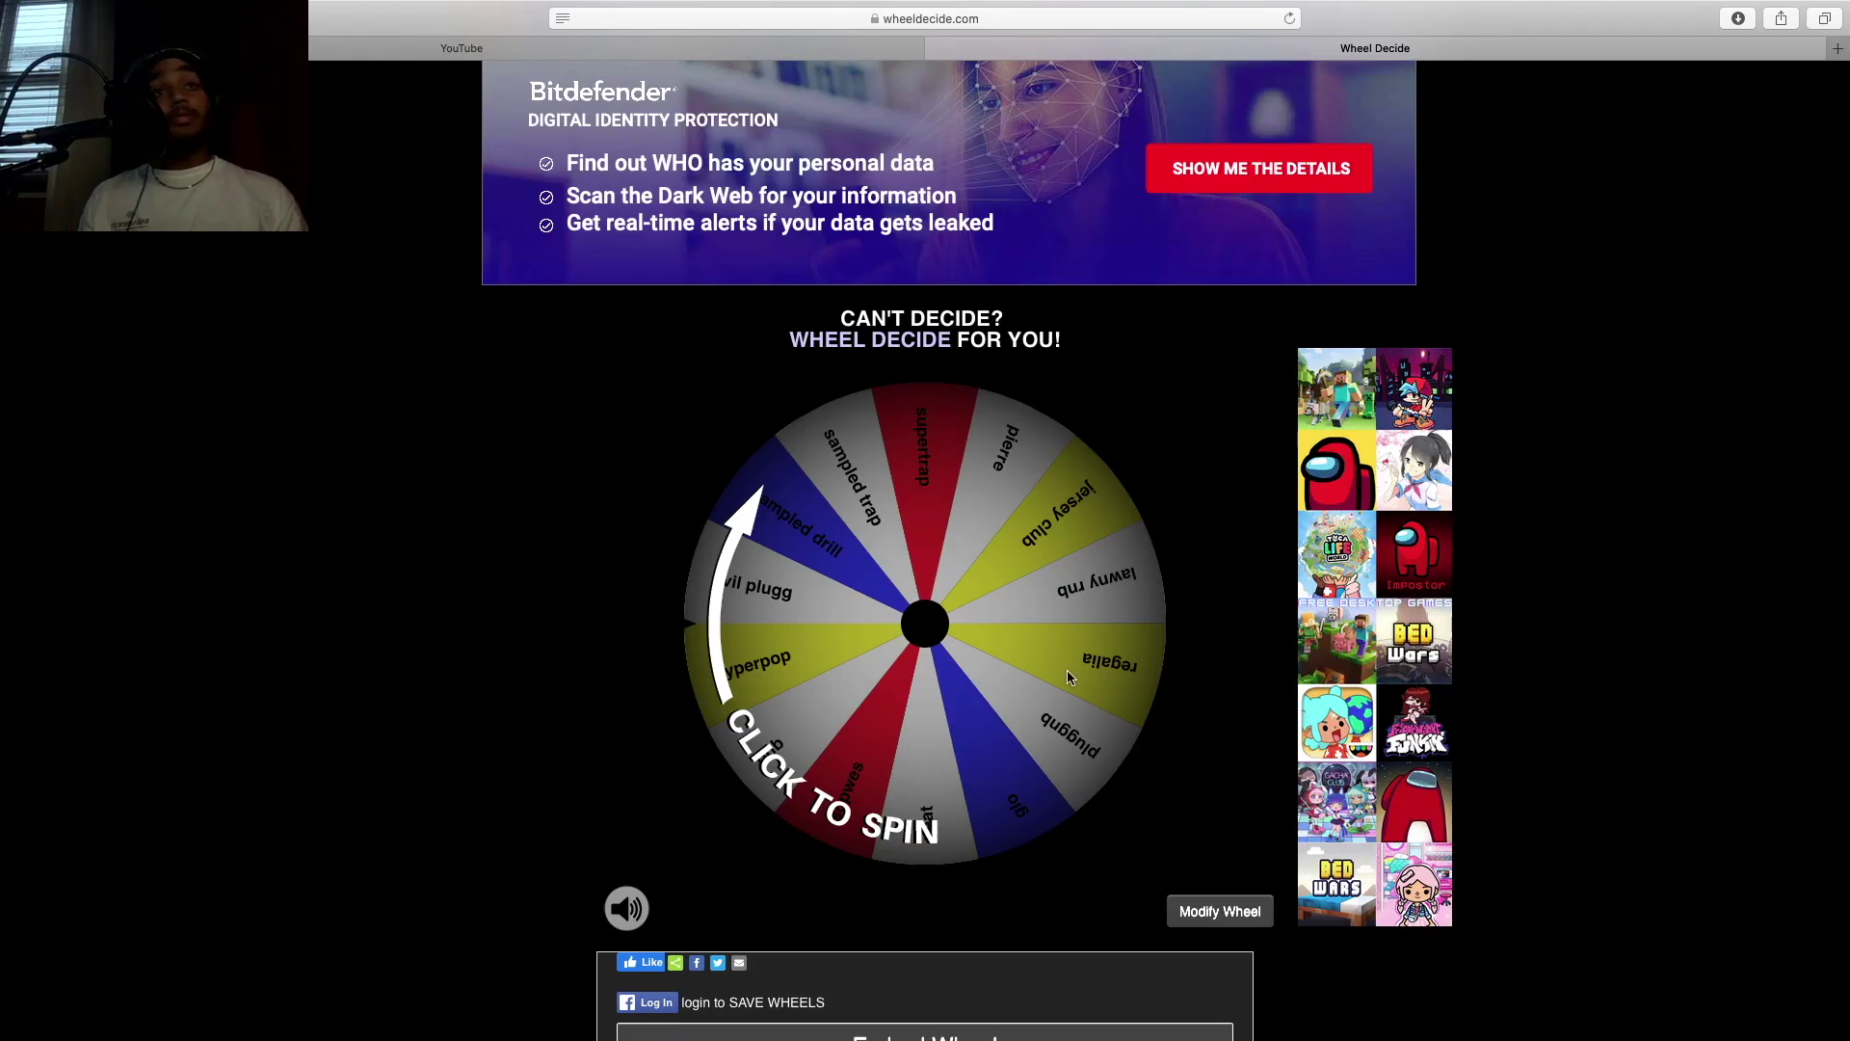
- Spin the genre wheel to pick a random beat style
{"action": "left_click", "coordinate": [1083, 686]}
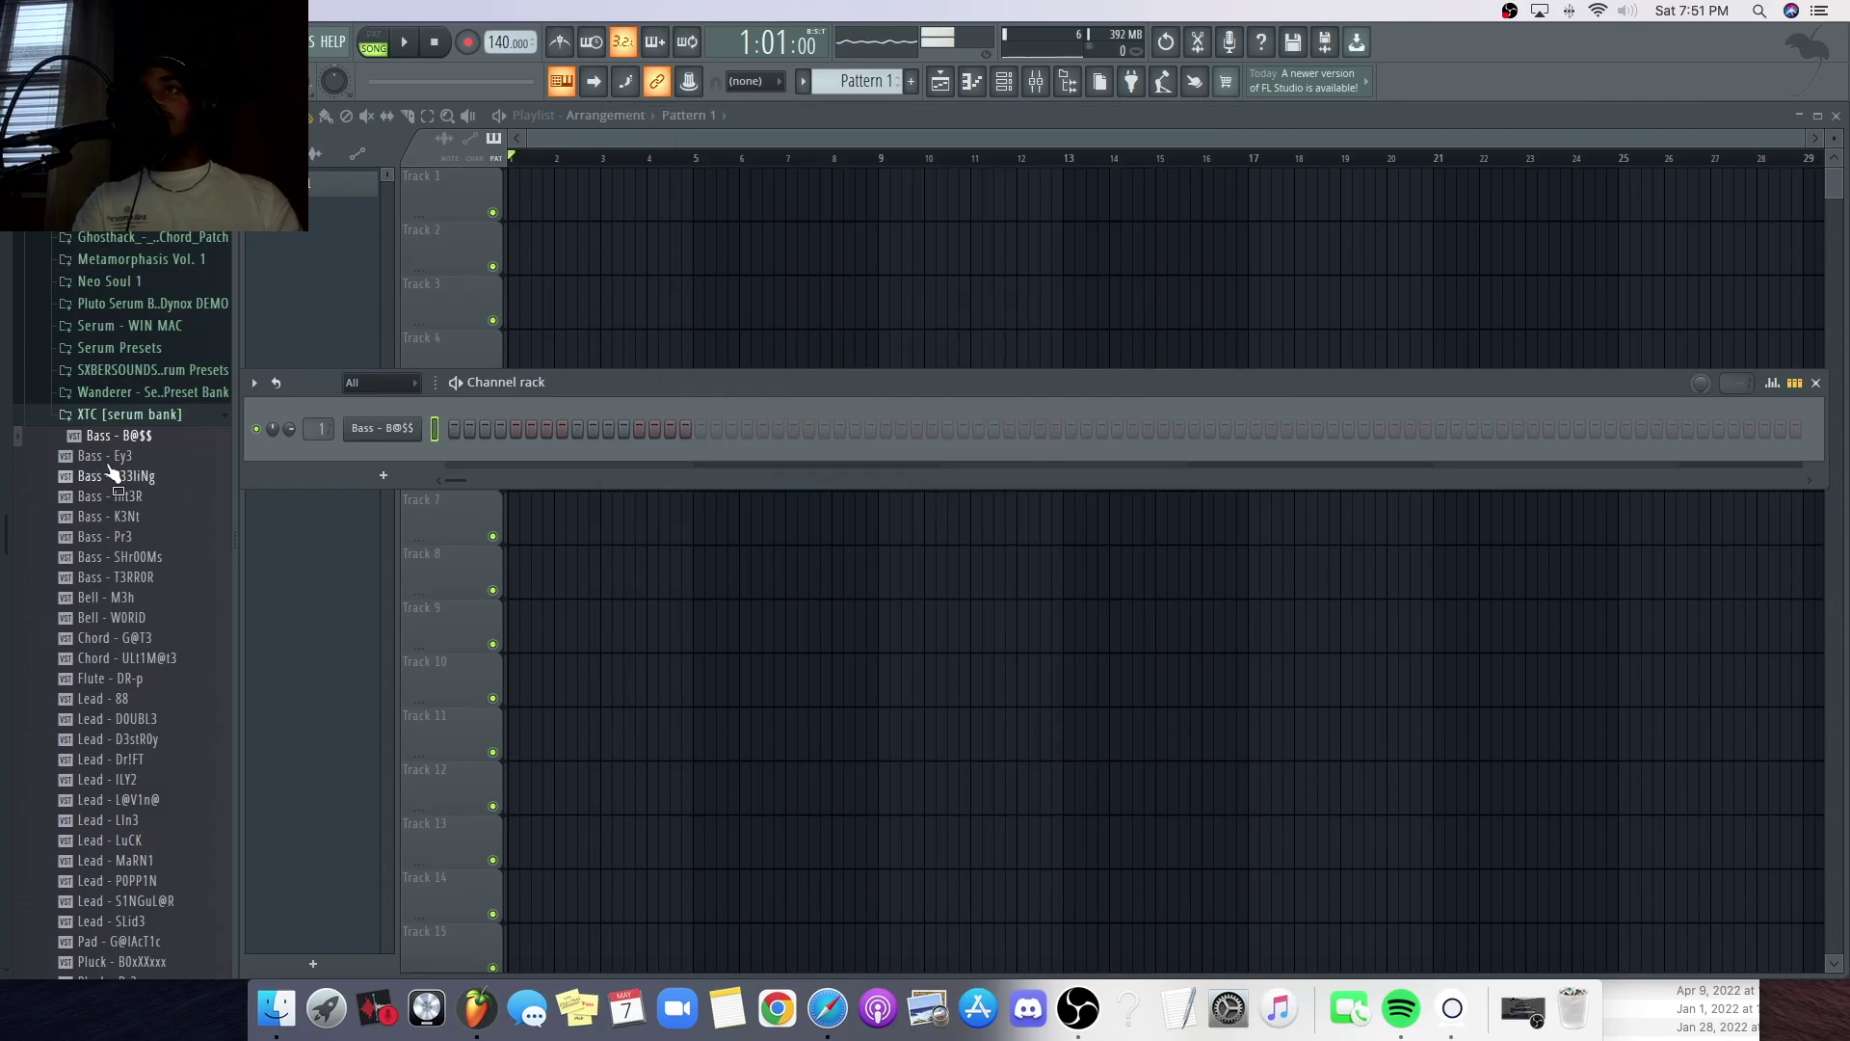
- In FL Studio, load another bass preset from the XTC Serum bank into the existing channel
{"action": "left_click_drag", "start_coordinate": [83, 475], "coordinate": [372, 435]}
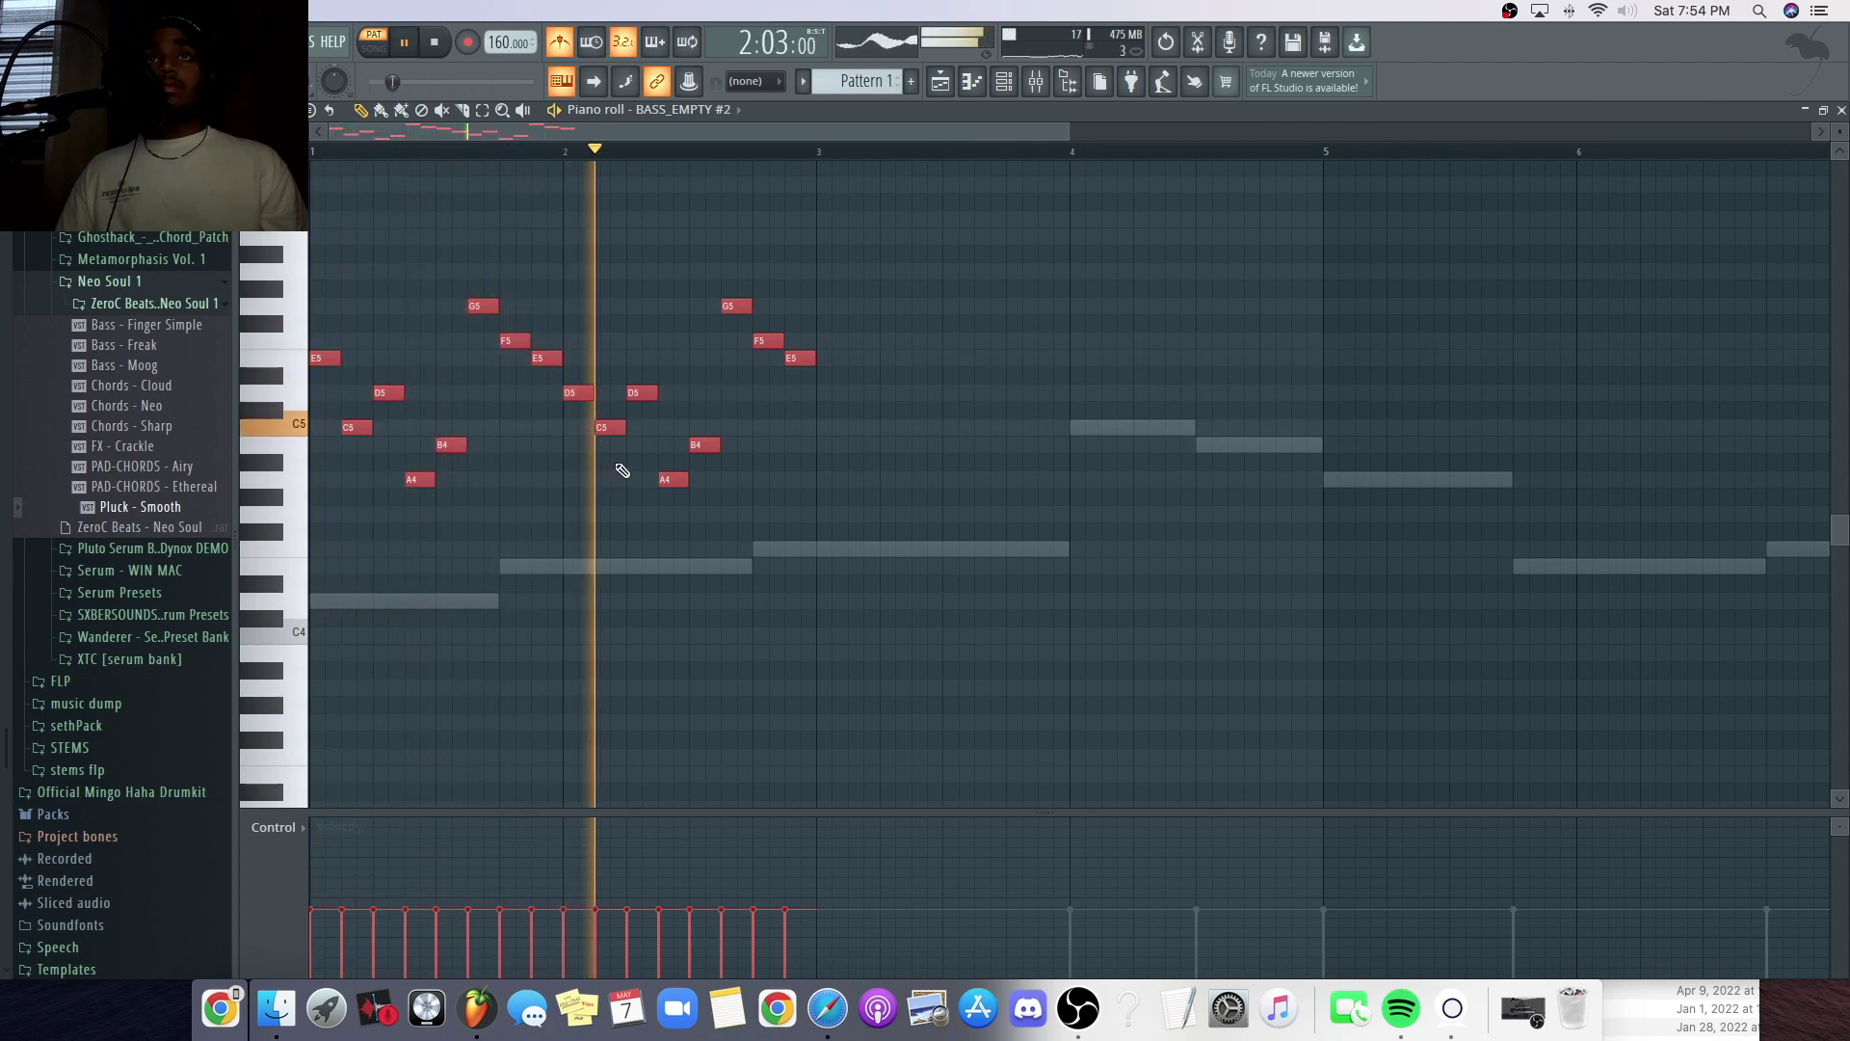
- Select all notes of the BASS_EMPTY #2 melody in the piano roll and duplicate them directly after the originals
{"action": "key", "text": "super+a"}
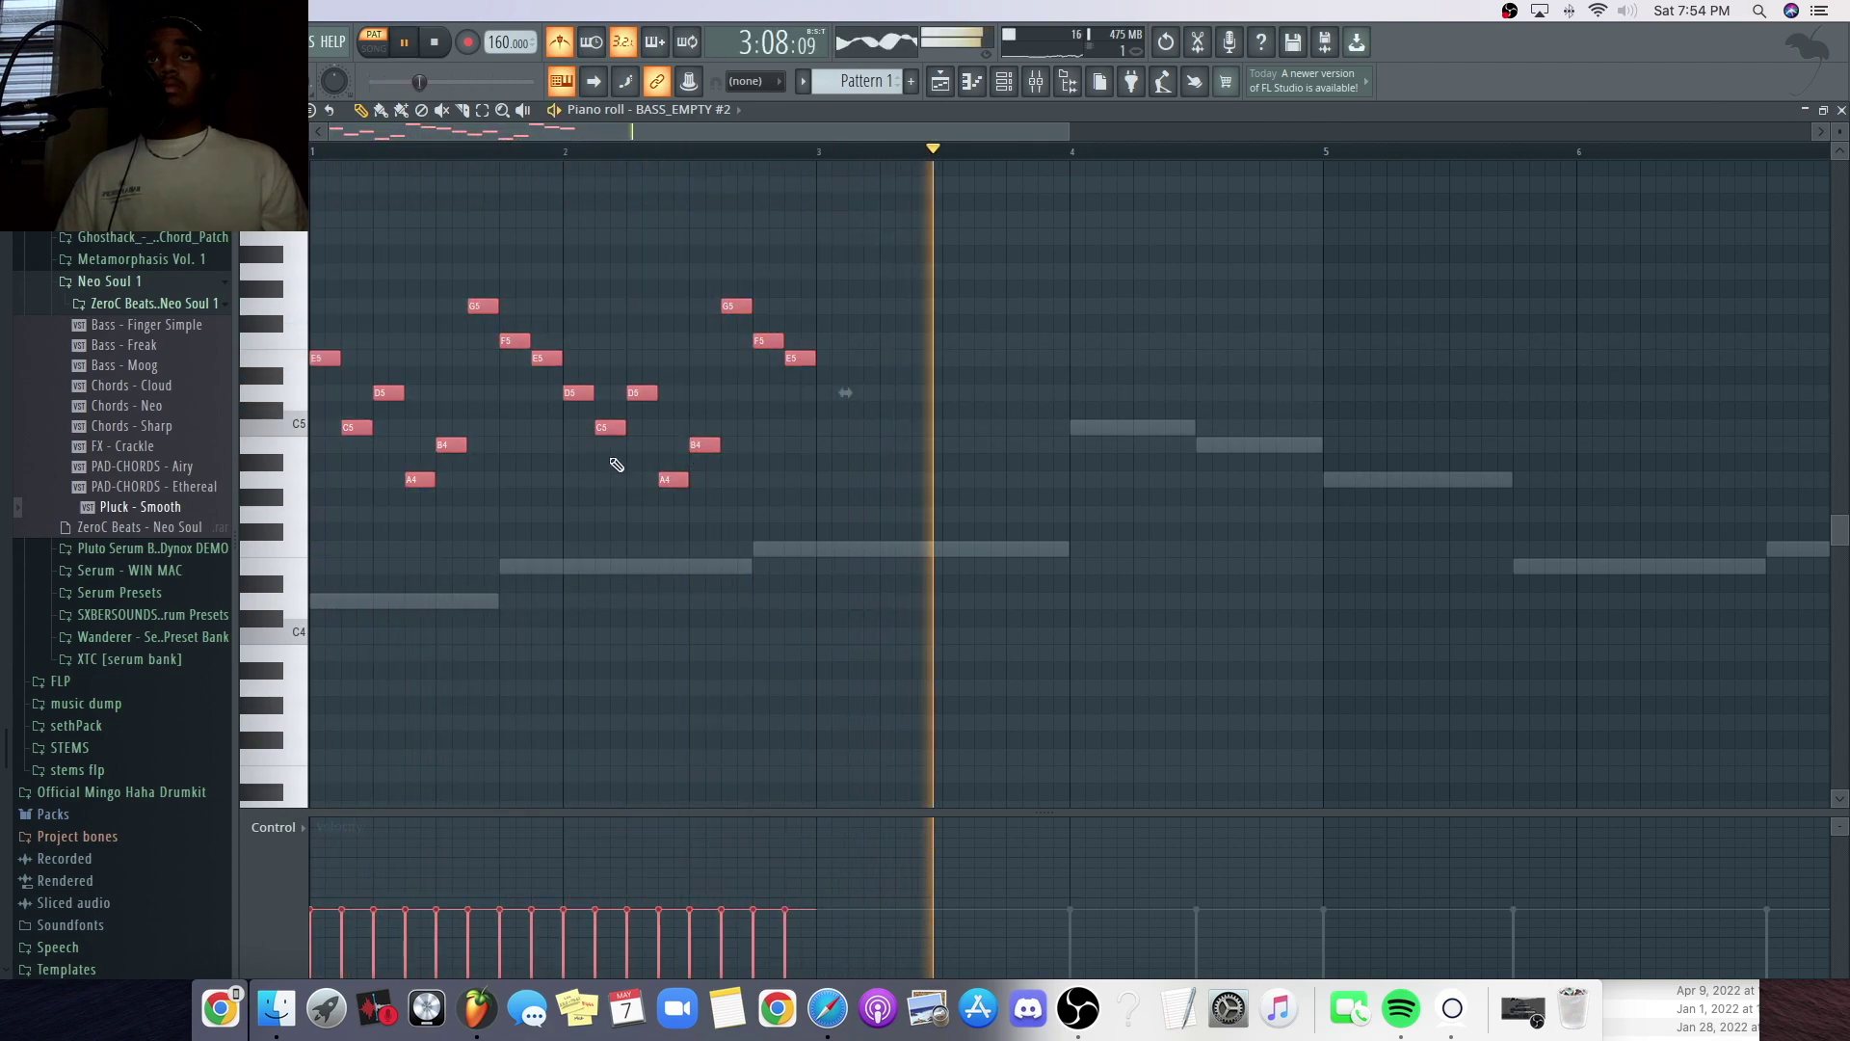
{"action": "key", "text": "super+b"}
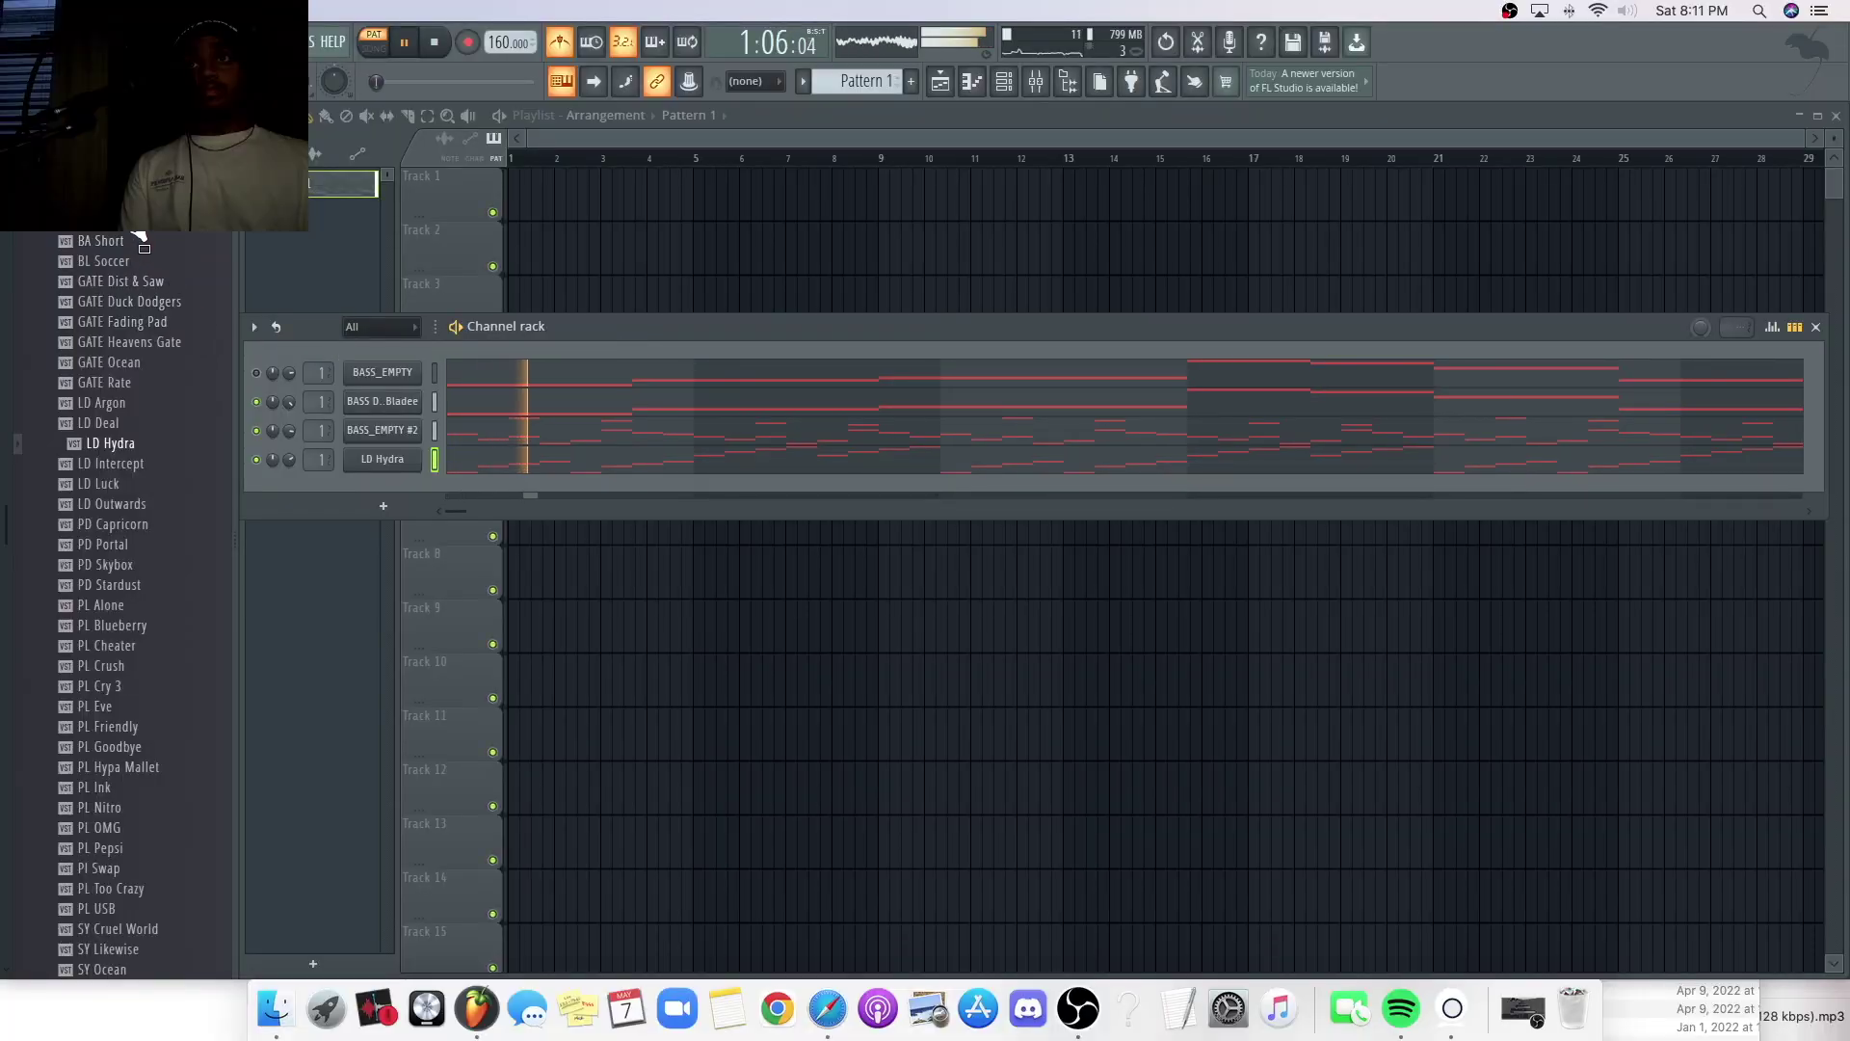
{"action": "scroll", "coordinate": [140, 241], "scroll_direction": "up", "scroll_amount": 10}
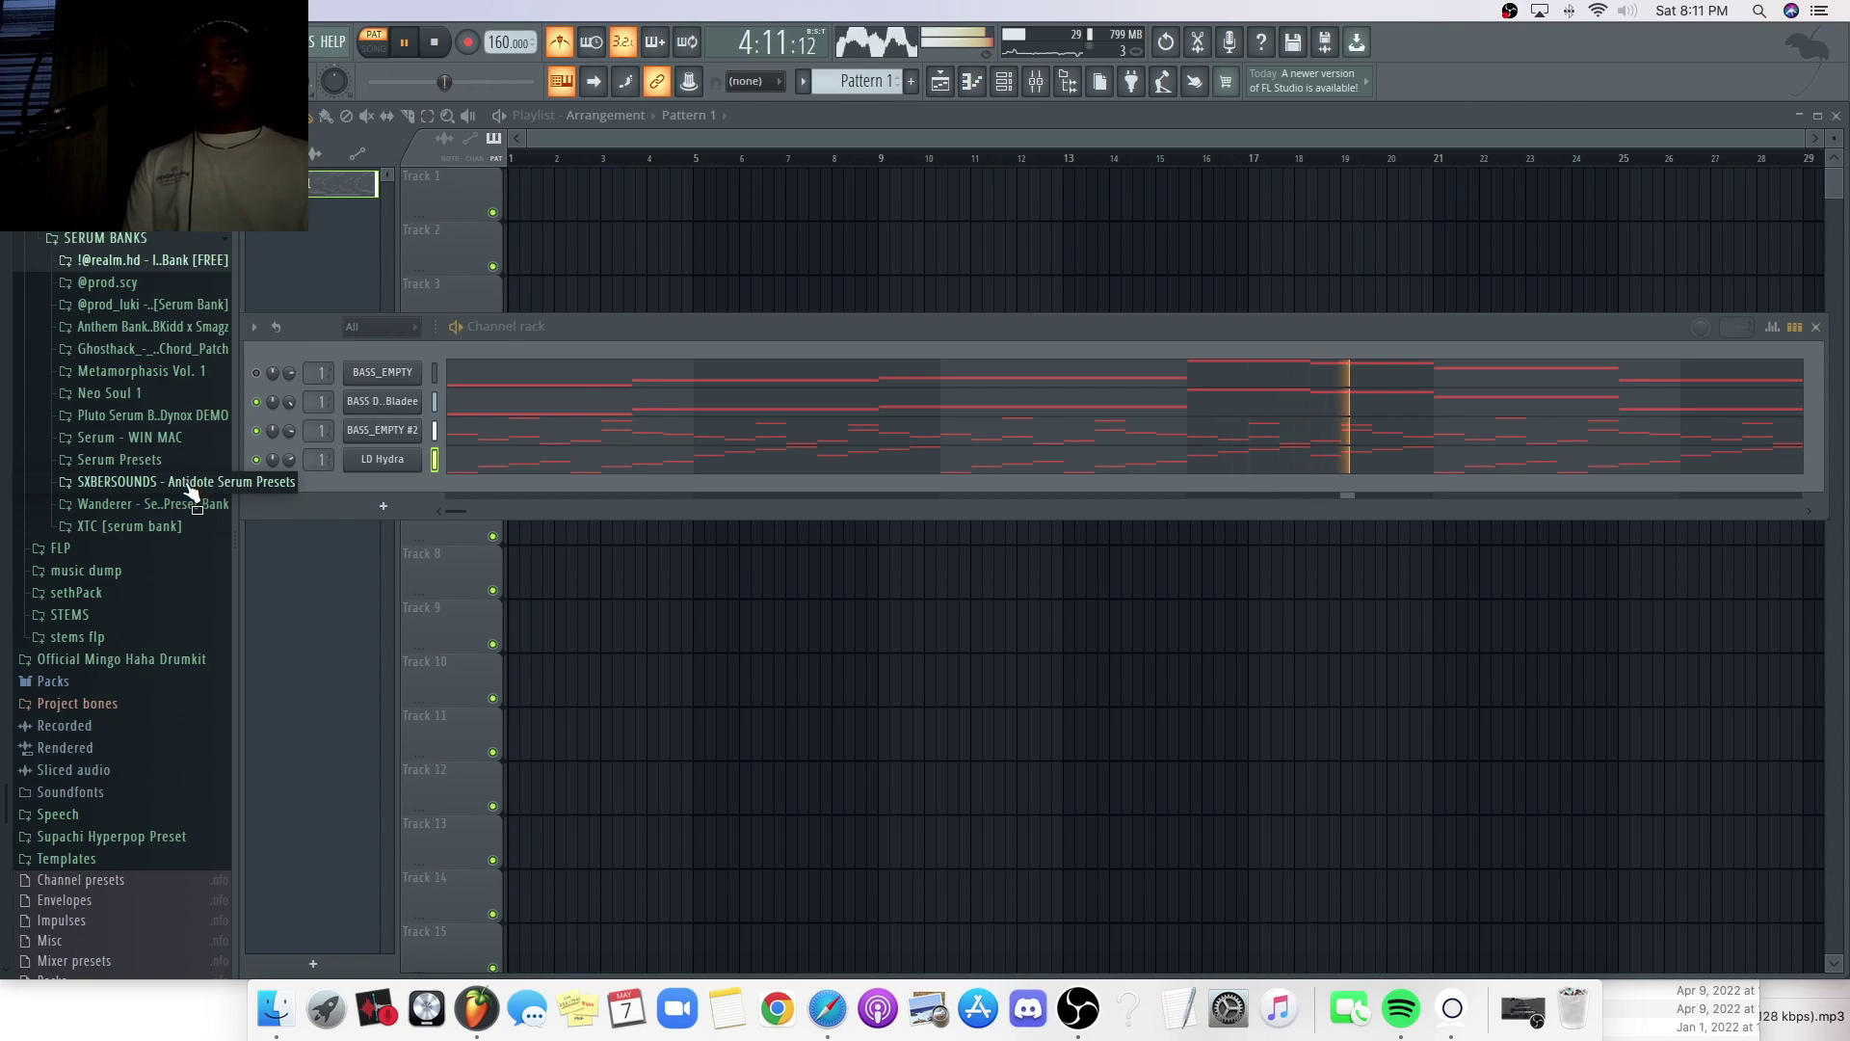
{"action": "scroll", "coordinate": [193, 463], "scroll_direction": "up", "scroll_amount": 5}
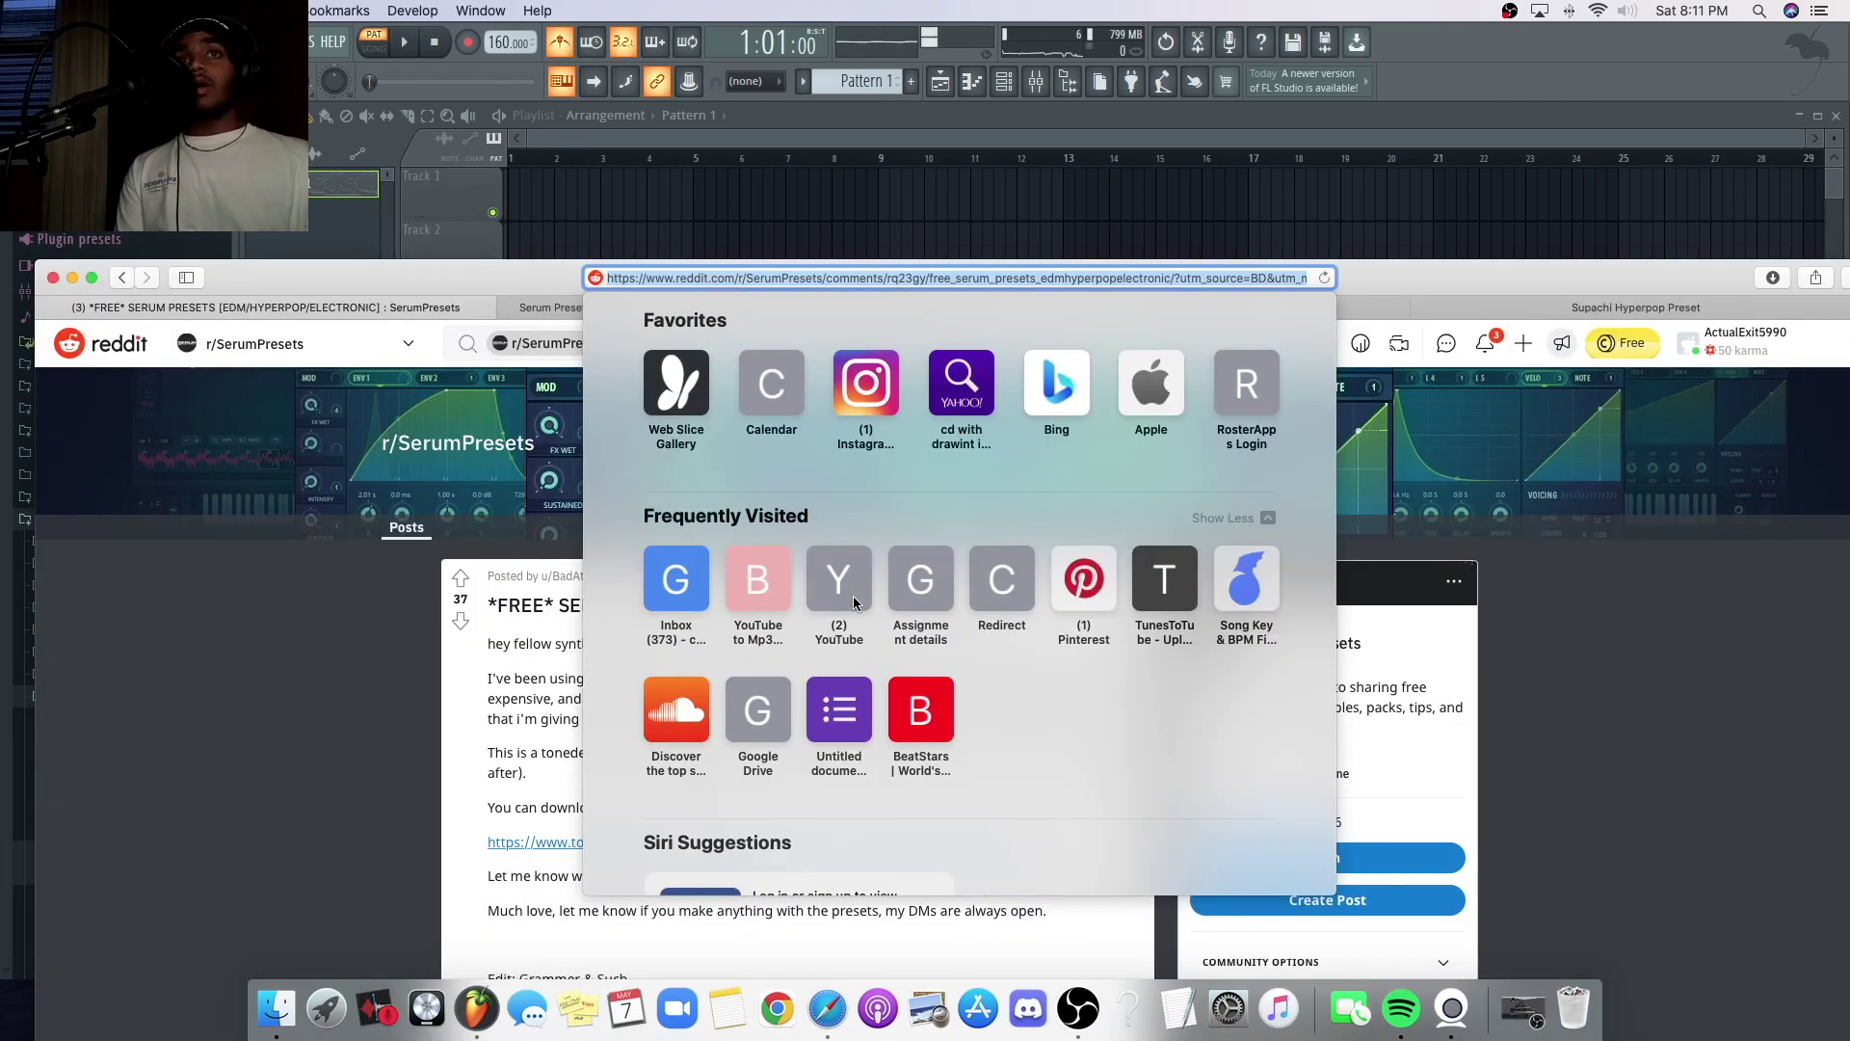
- Open YouTube in the web browser and search for "warheart"
{"action": "left_click", "coordinate": [853, 598]}
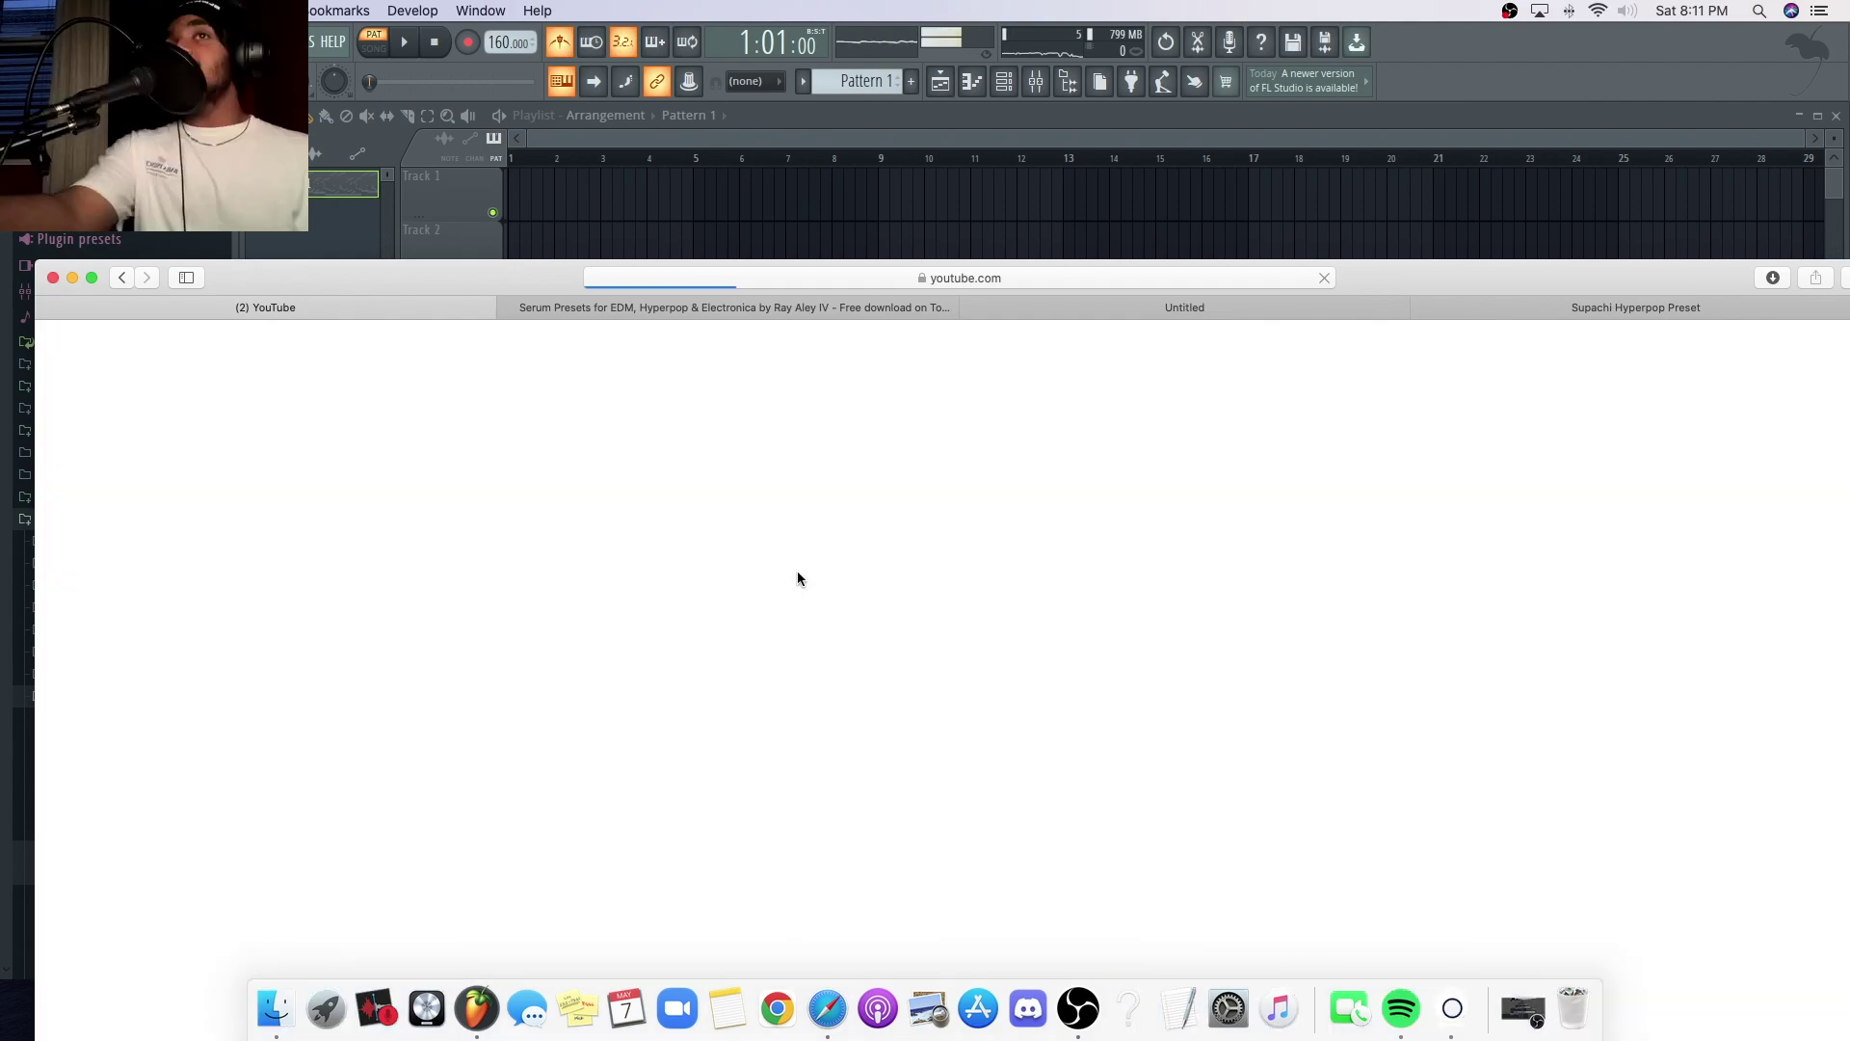
{"action": "left_click_drag", "start_coordinate": [1450, 291], "coordinate": [1448, 59]}
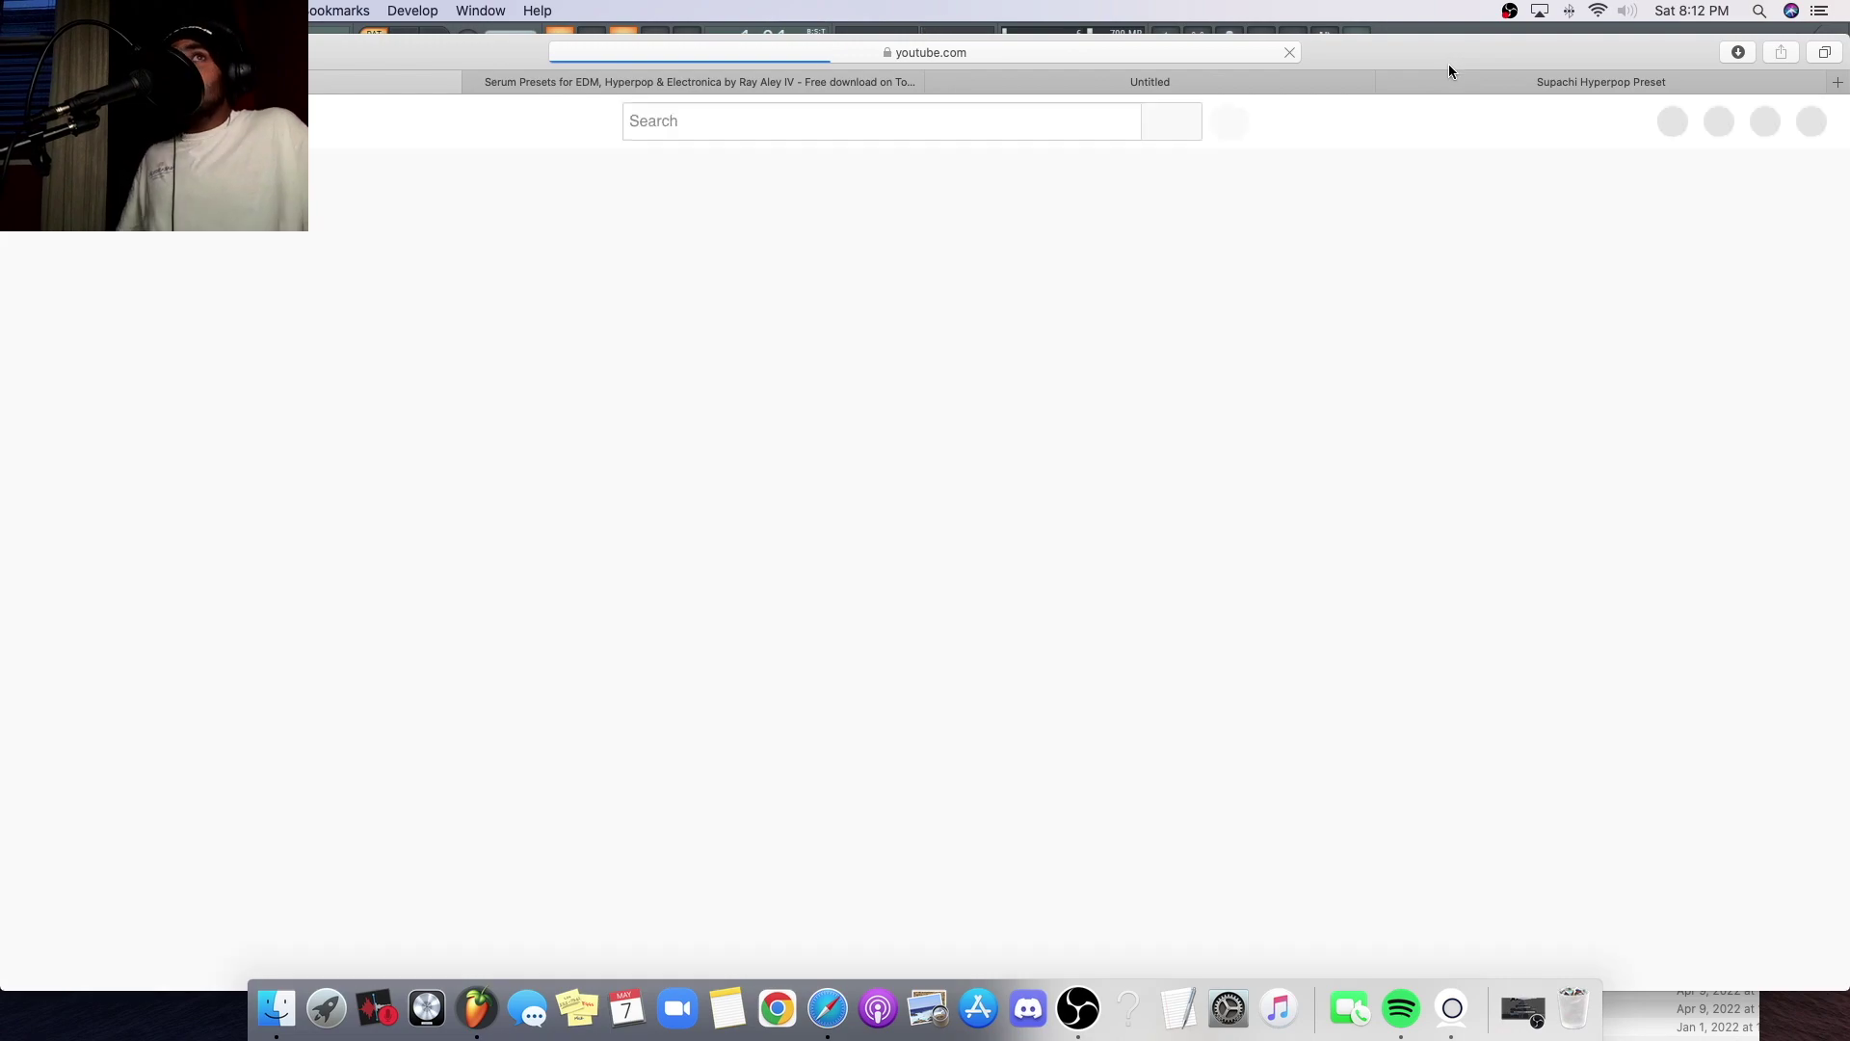
{"action": "left_click", "coordinate": [1072, 121]}
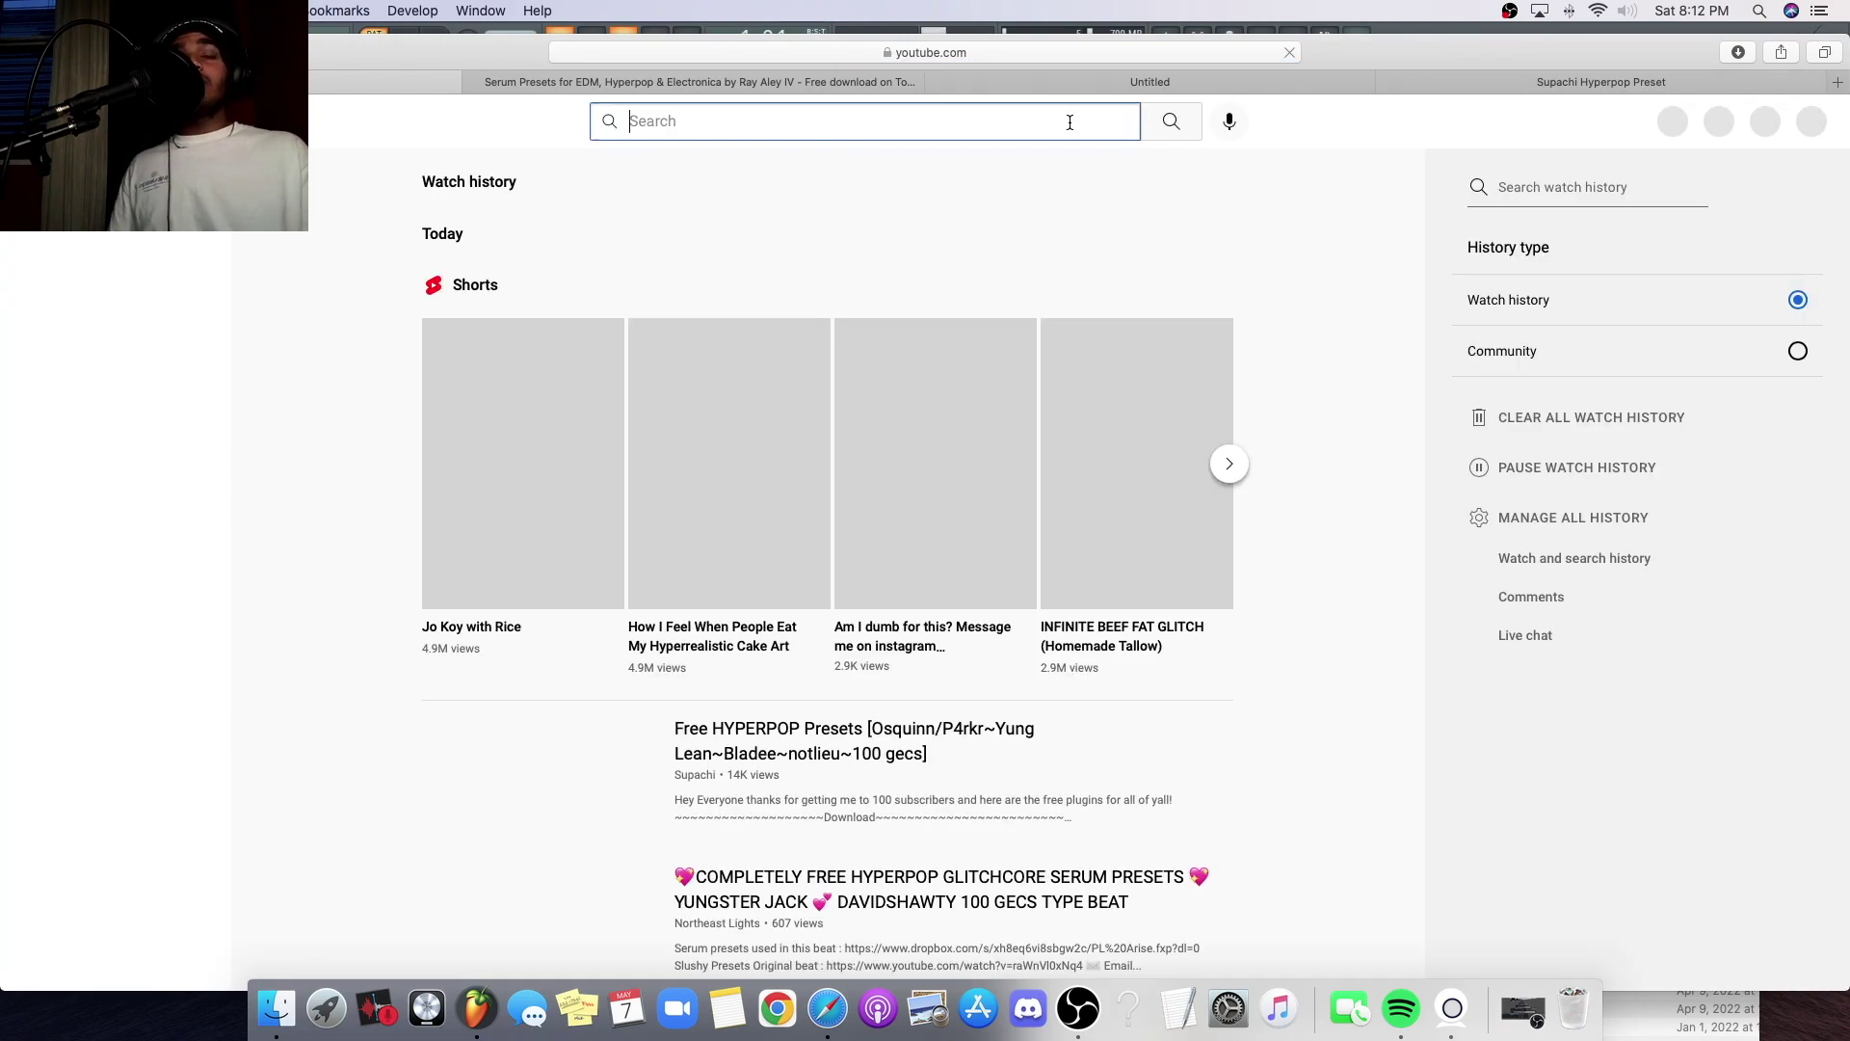
{"action": "type", "text": "warheart"}
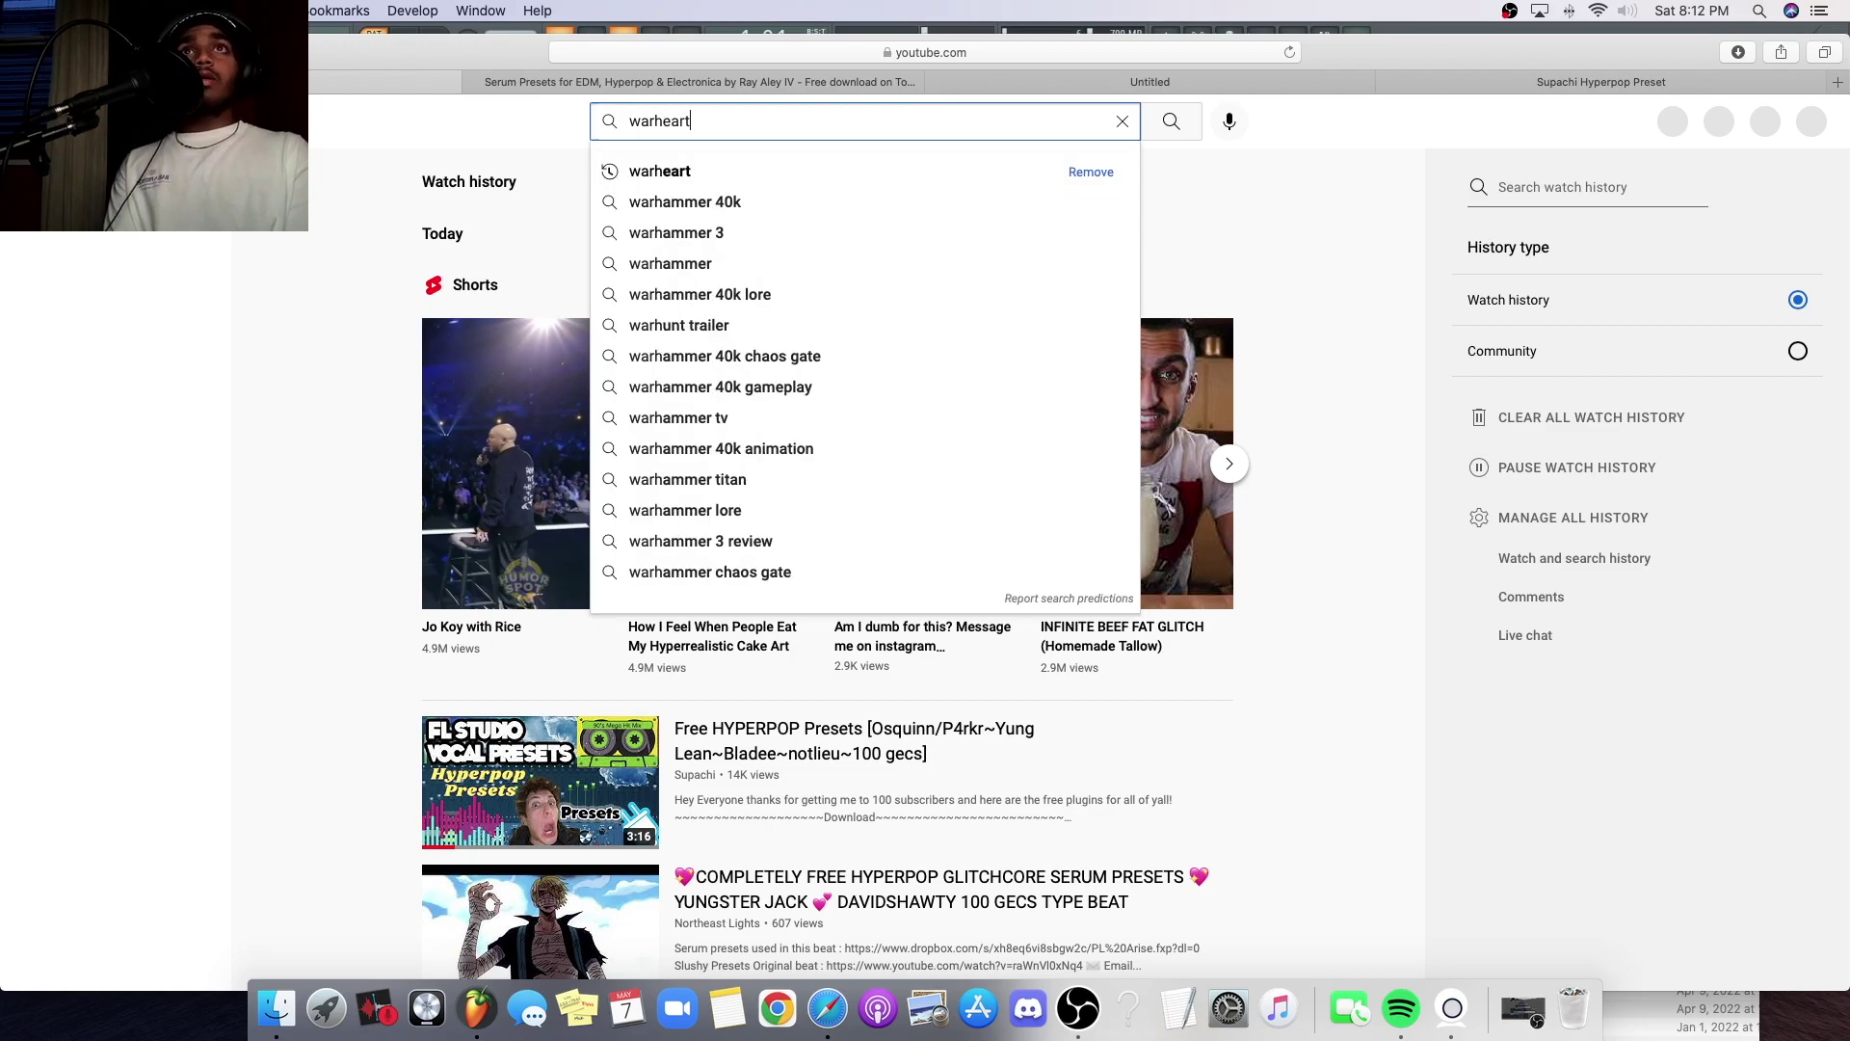
{"action": "key", "text": "Return"}
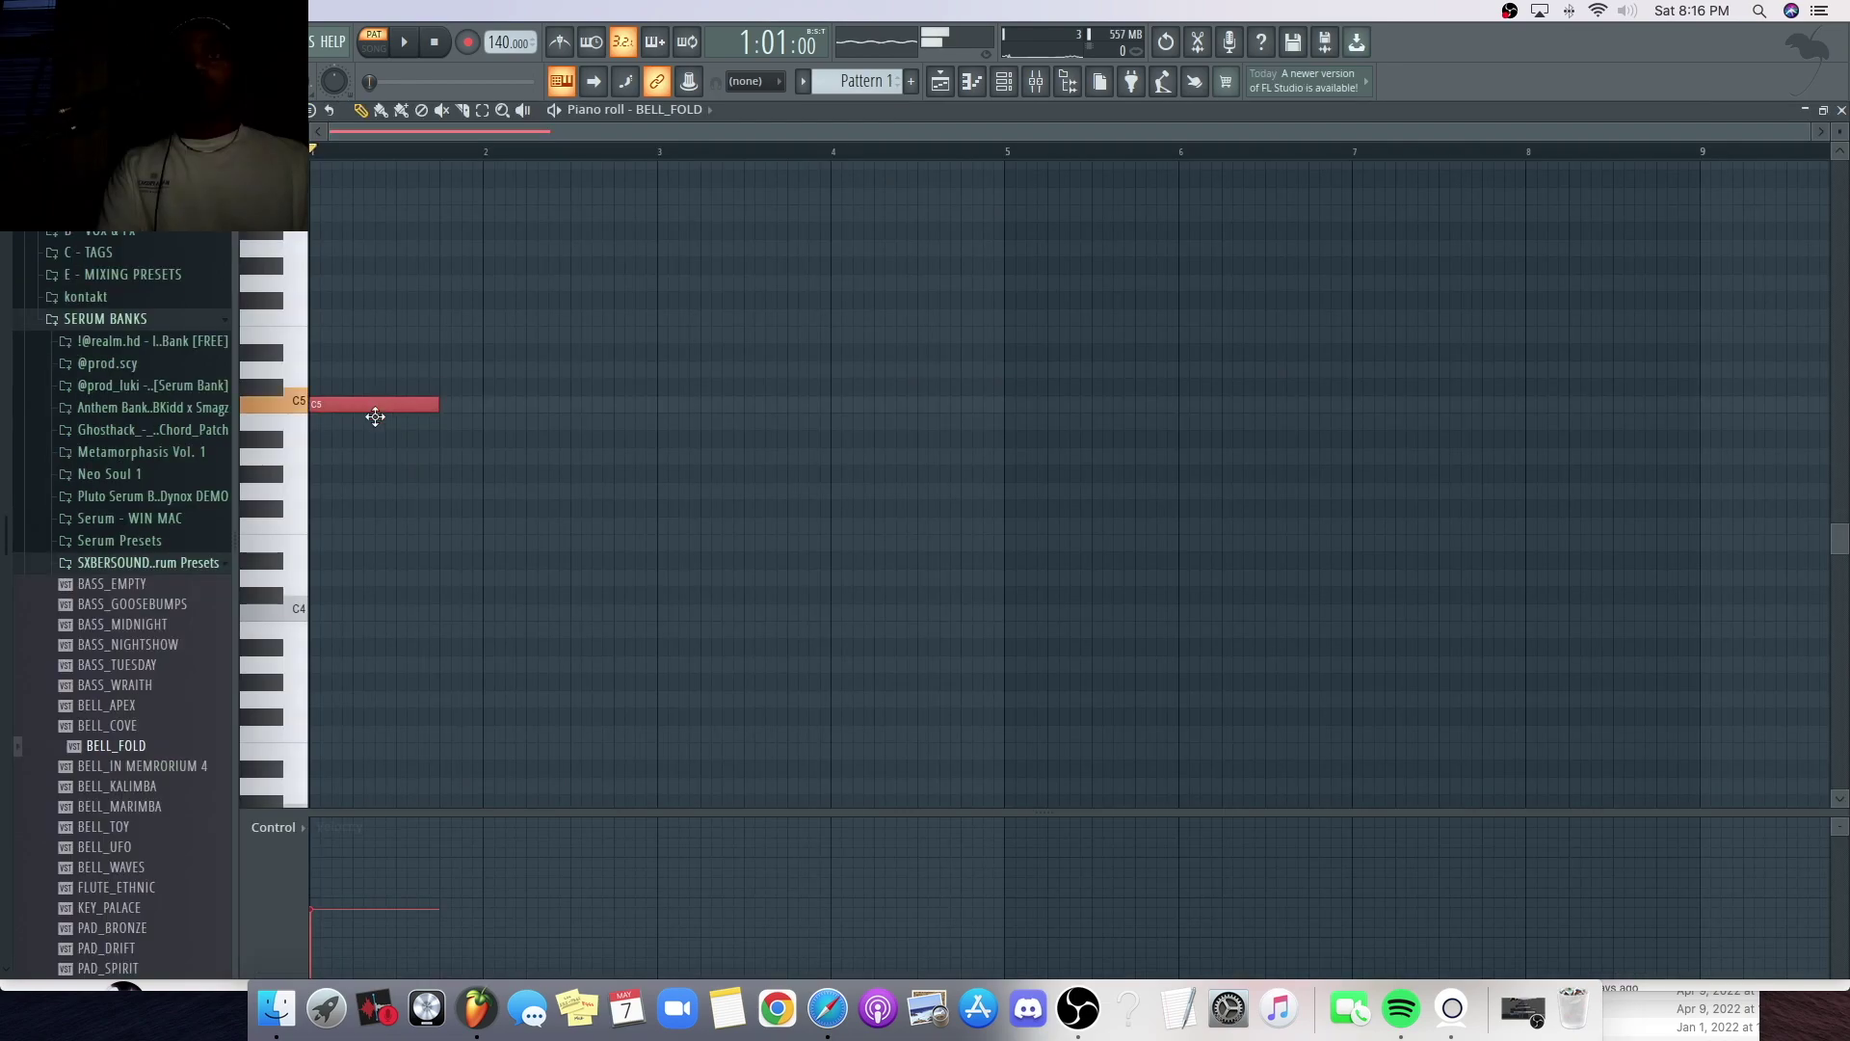
- In FL Studio, place rising F4, G4 and A4 notes at the start of the BELL_FOLD pattern and play them back
{"action": "left_click_drag", "start_coordinate": [375, 417], "coordinate": [382, 545]}
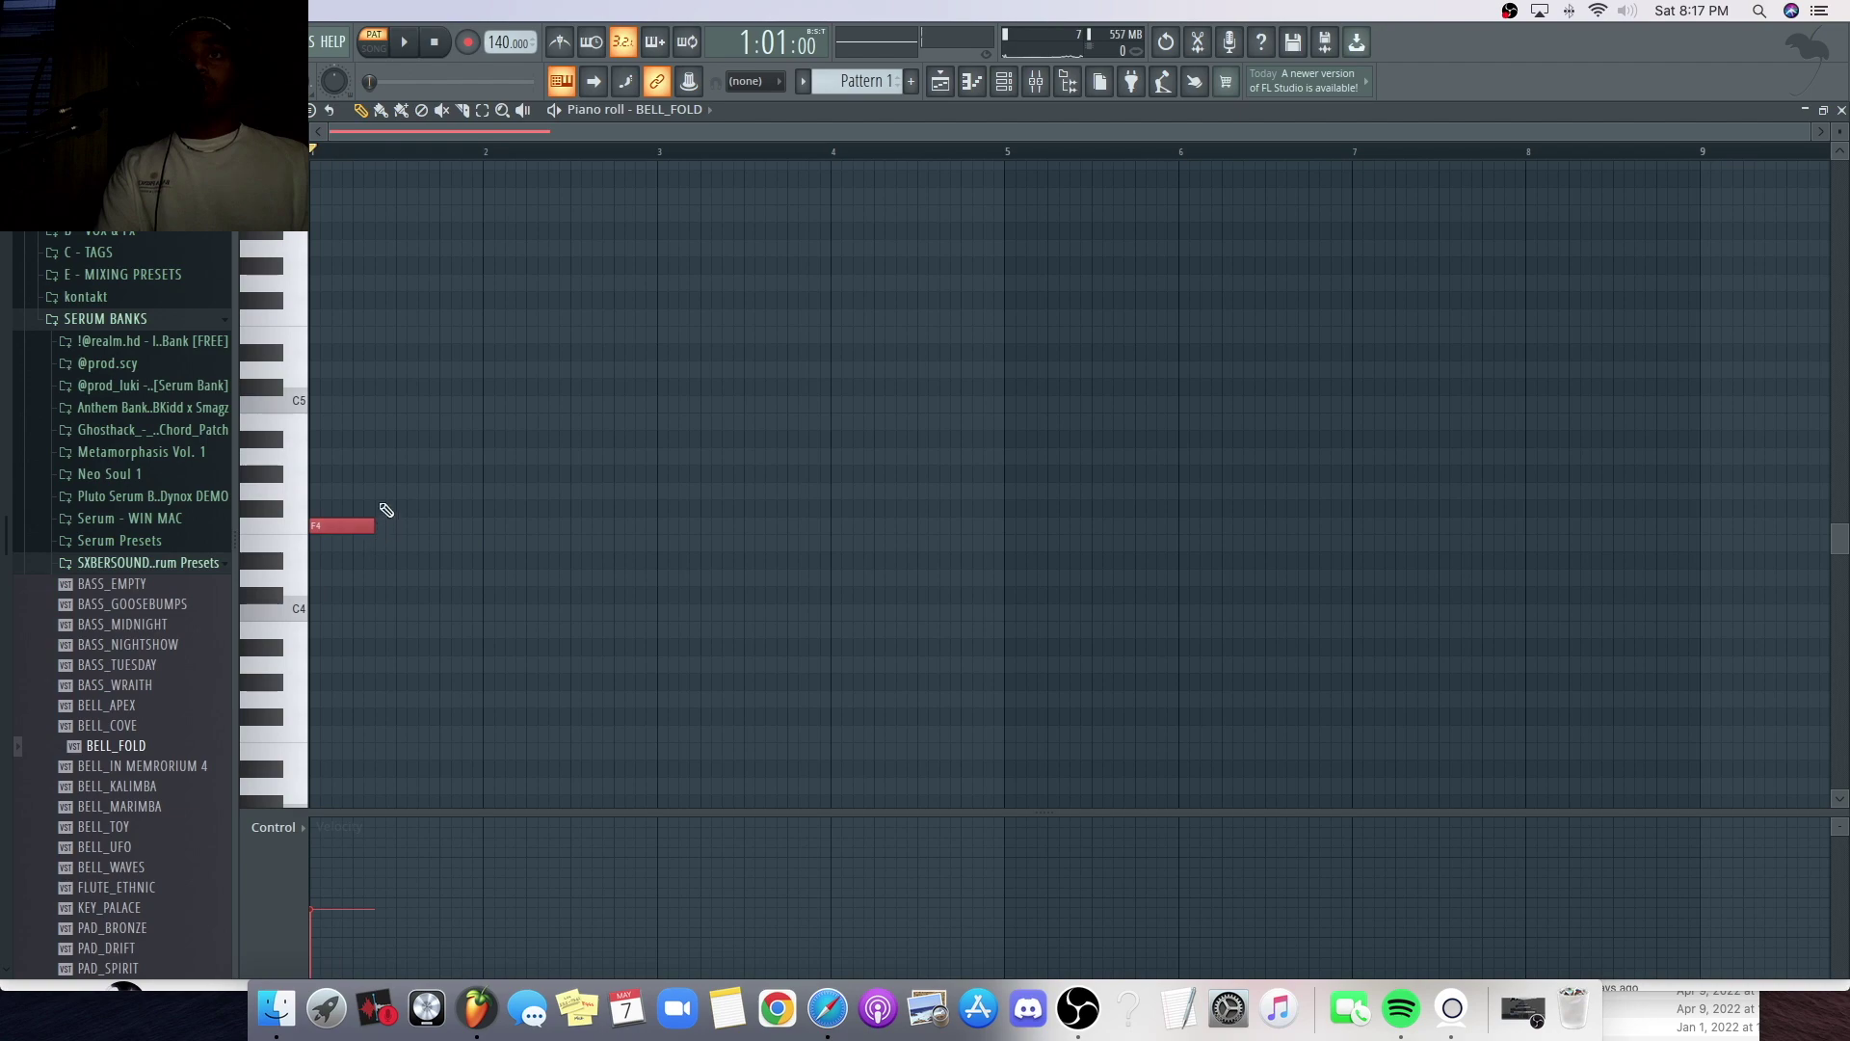
{"action": "key", "text": "space"}
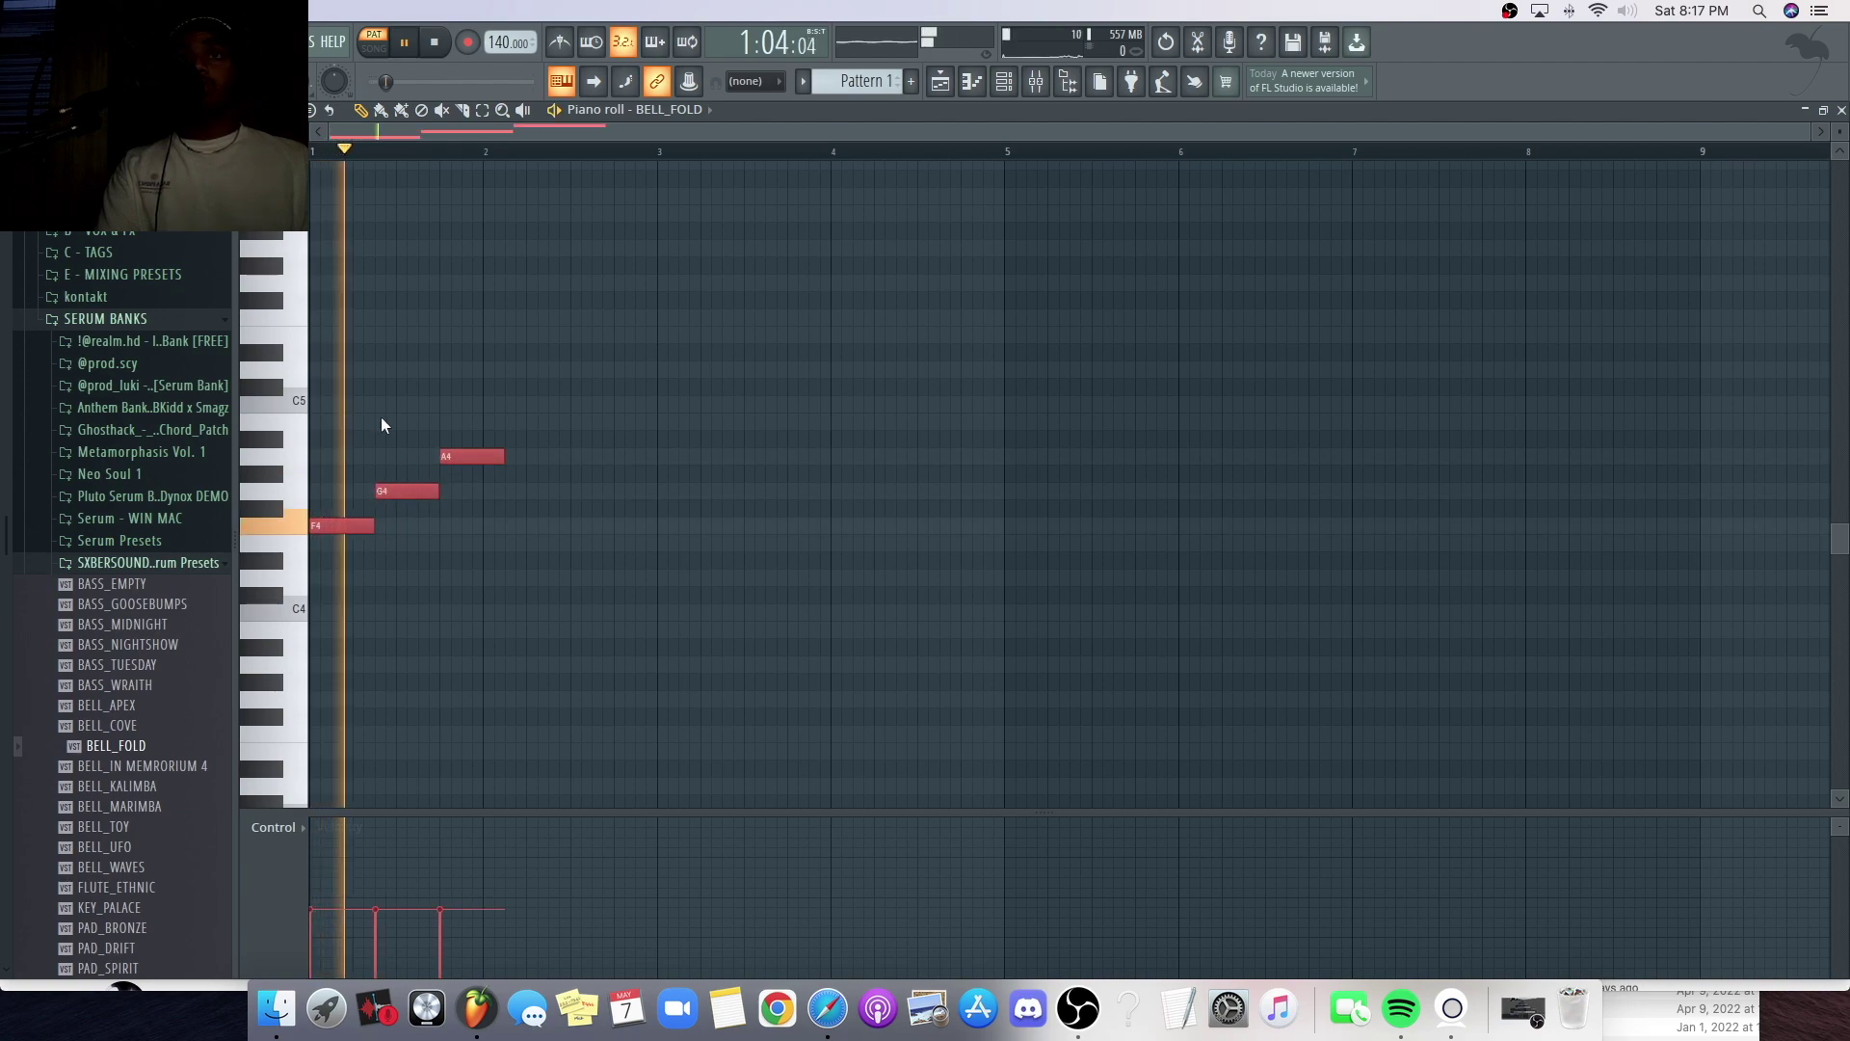
{"action": "key", "text": "space"}
- Add short melody notes starting with E5 and D5 above the low notes, turn on the metronome, and play the pattern
{"action": "left_click", "coordinate": [318, 334]}
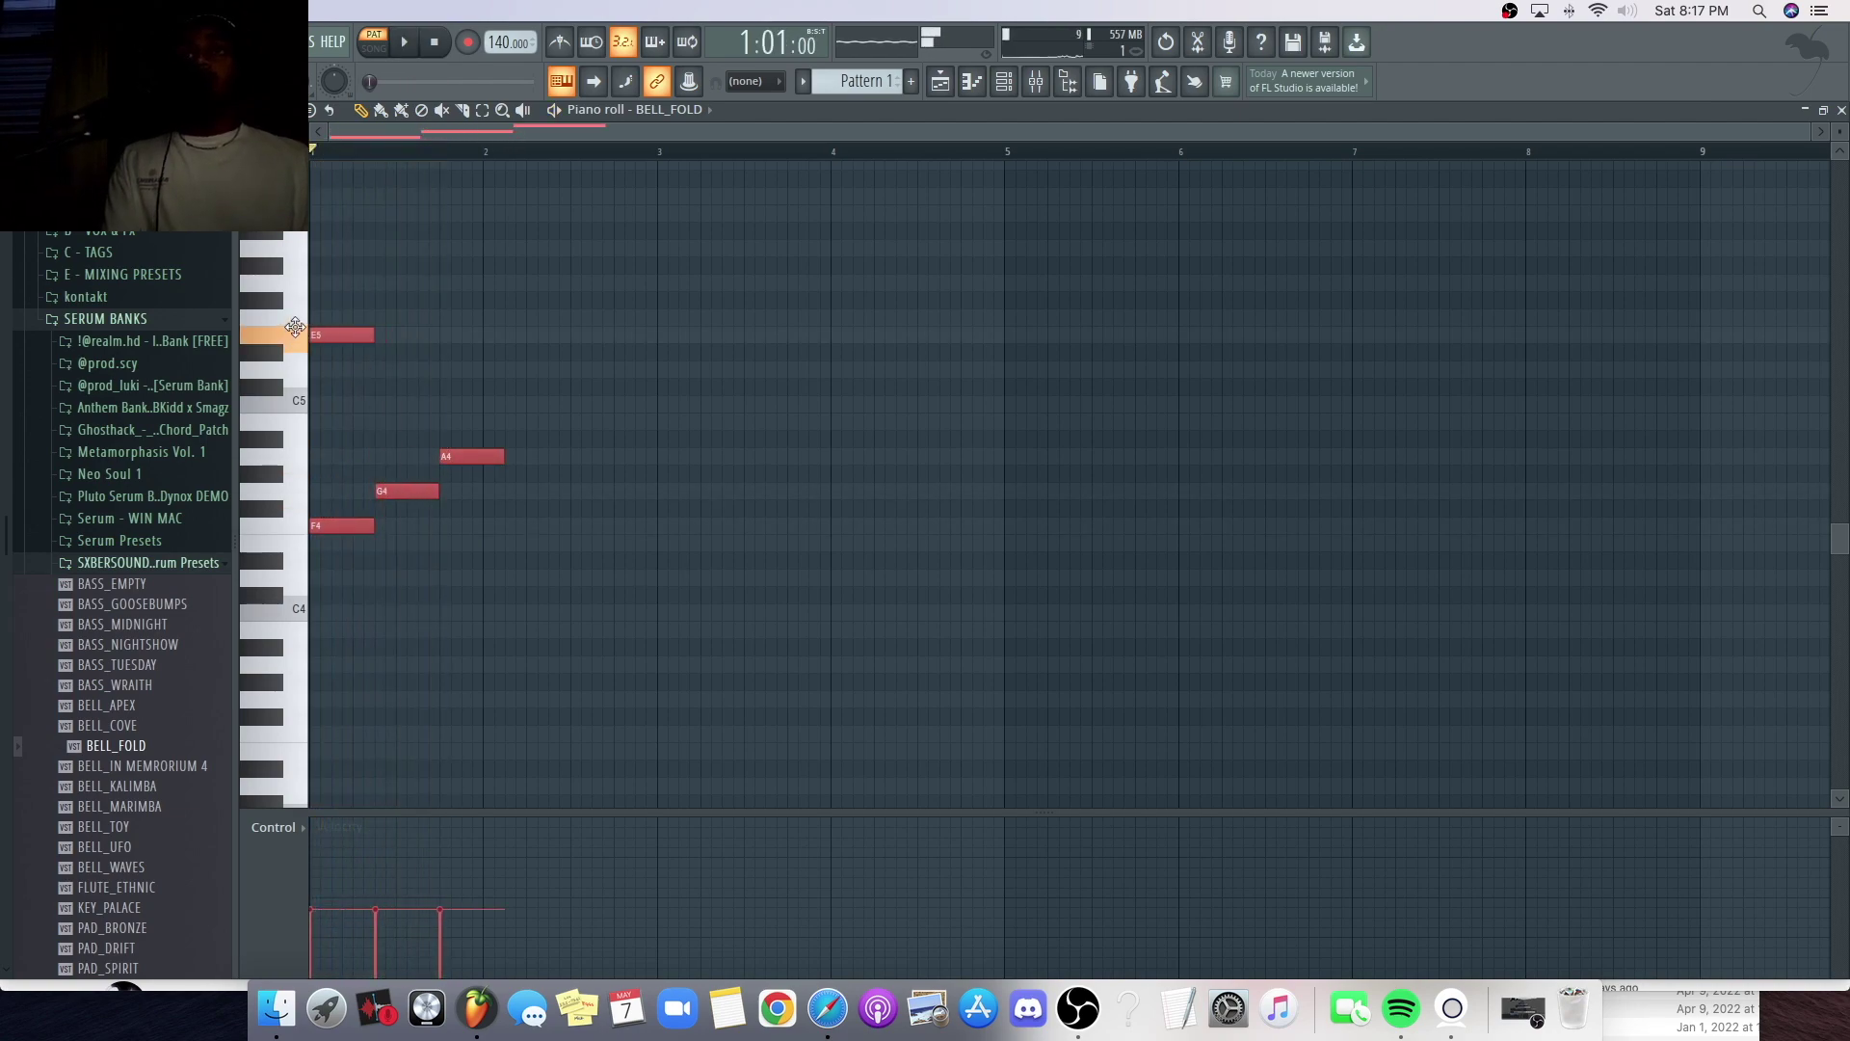
{"action": "left_click_drag", "start_coordinate": [372, 335], "coordinate": [330, 390]}
{"action": "left_click", "coordinate": [560, 43]}
{"action": "key", "text": "space"}
{"action": "key", "text": "space"}
{"action": "key", "text": "space"}
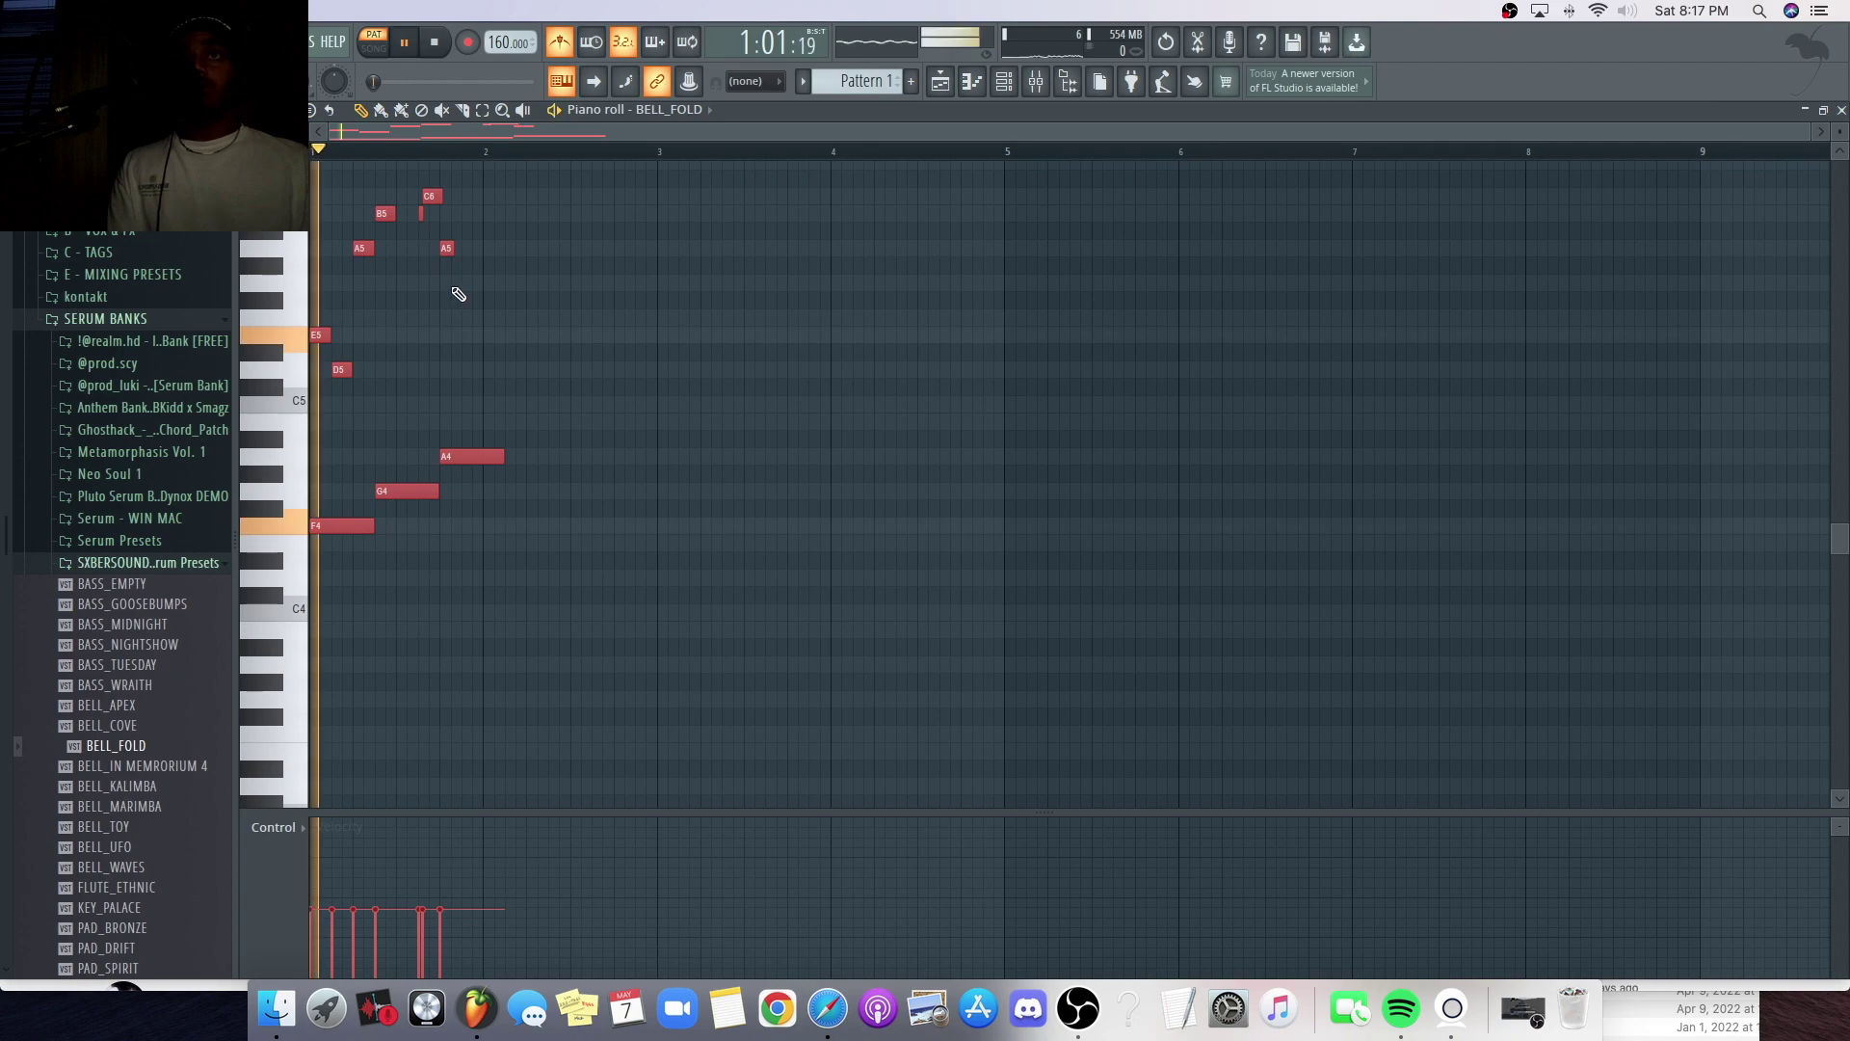
- Finish the first melody phrase with short B5 and G5 notes and check it in playback
{"action": "scroll", "coordinate": [459, 163], "scroll_direction": "up", "scroll_amount": 2}
{"action": "key", "text": "space"}
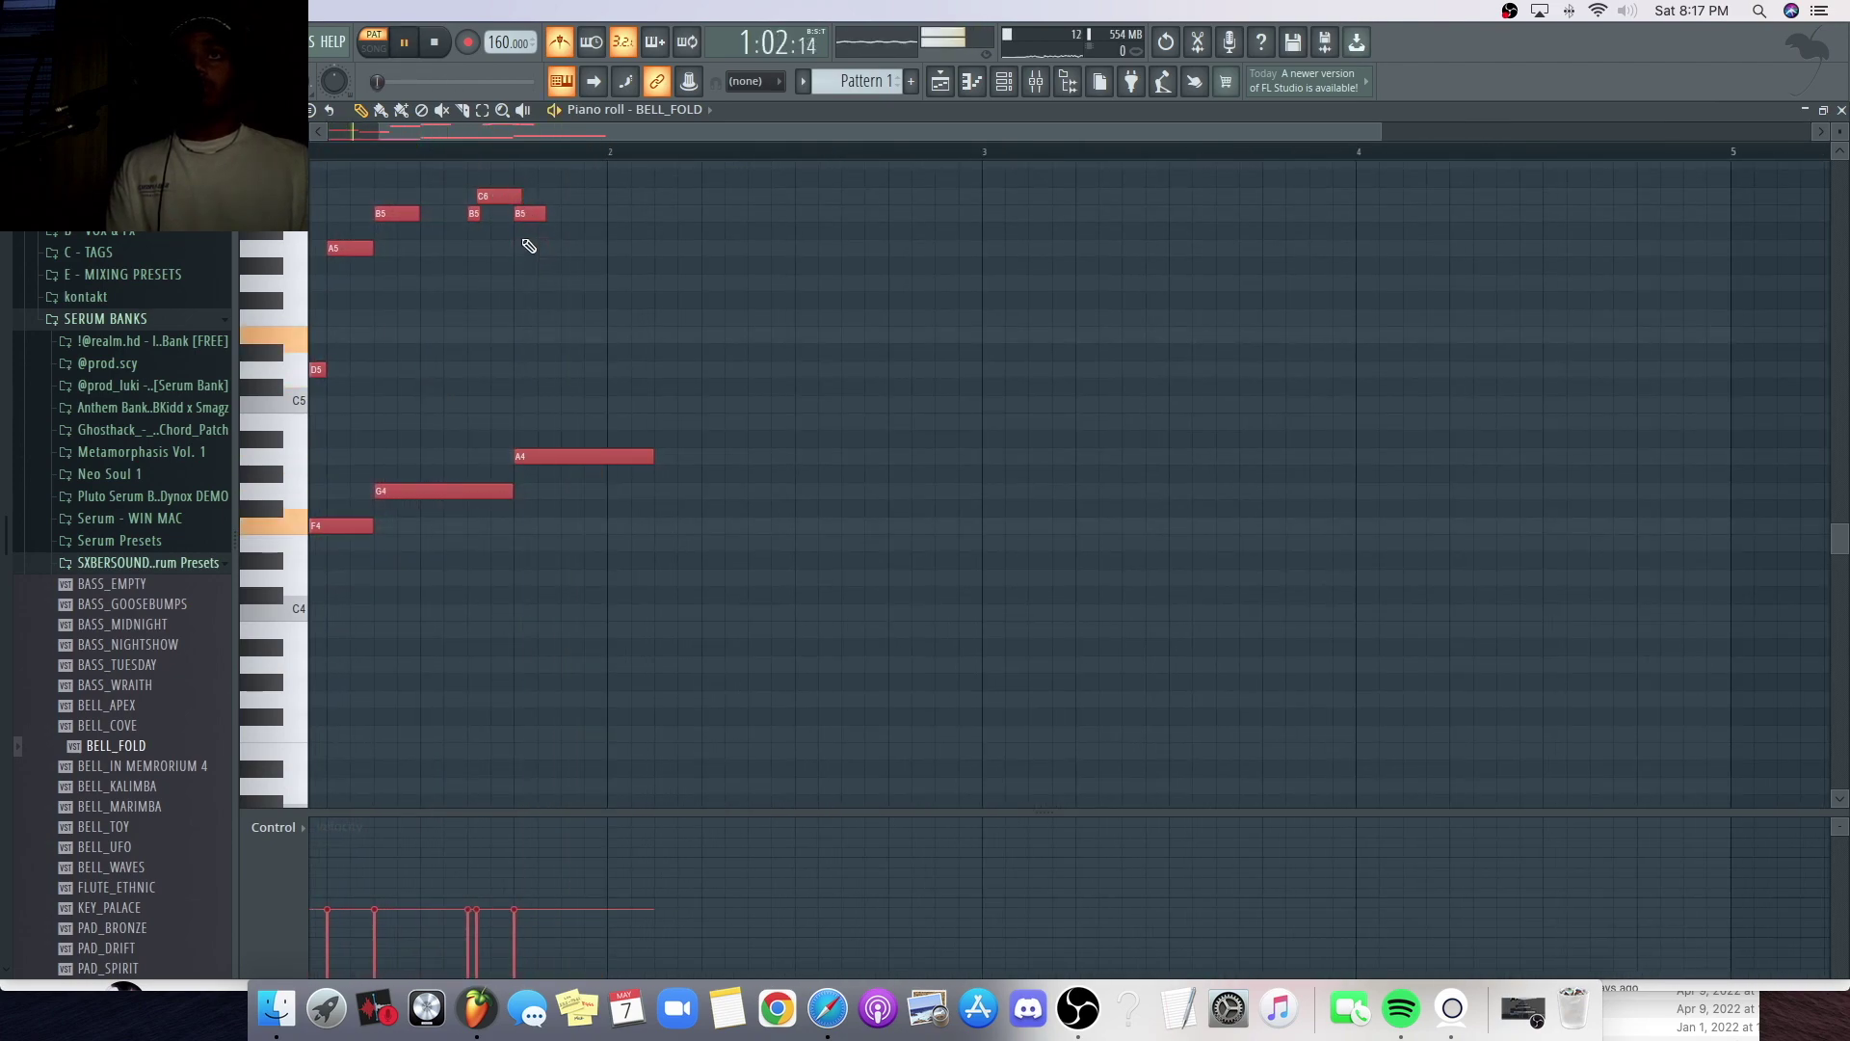
{"action": "key", "text": "space"}
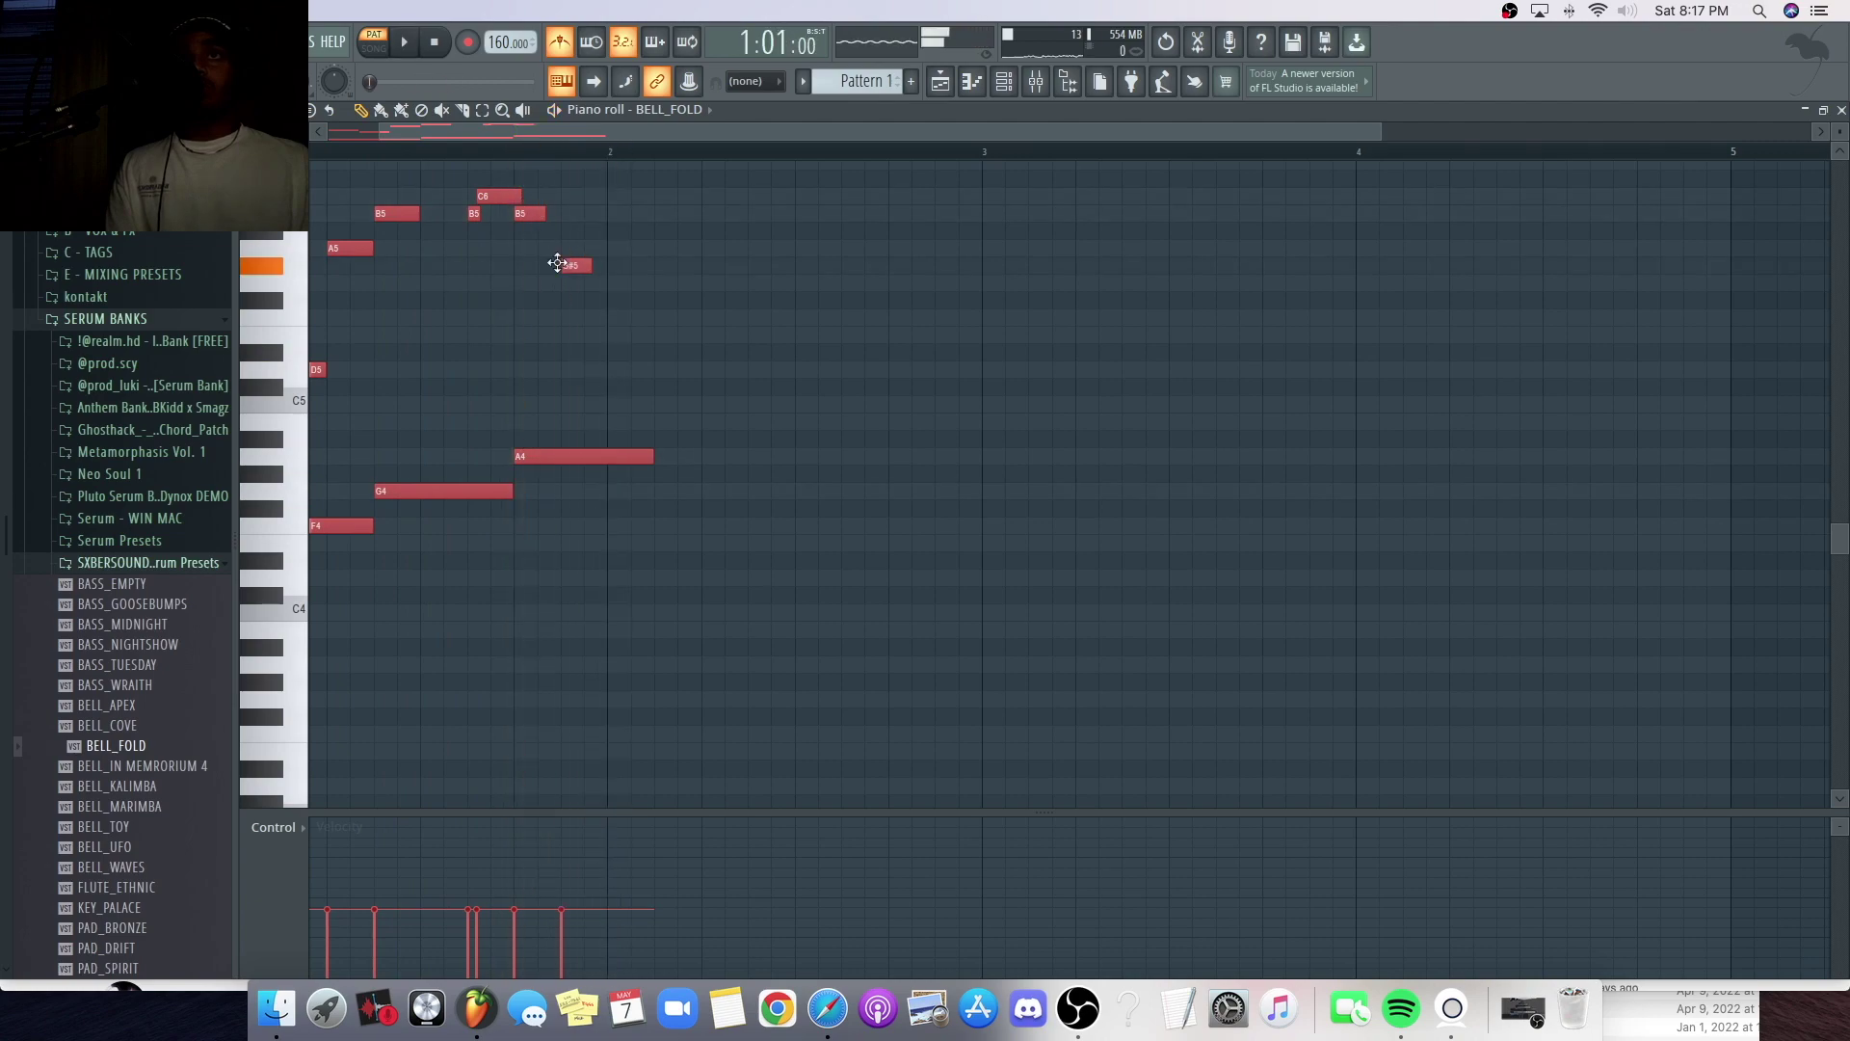
{"action": "key", "text": "space"}
{"action": "key", "text": "space"}
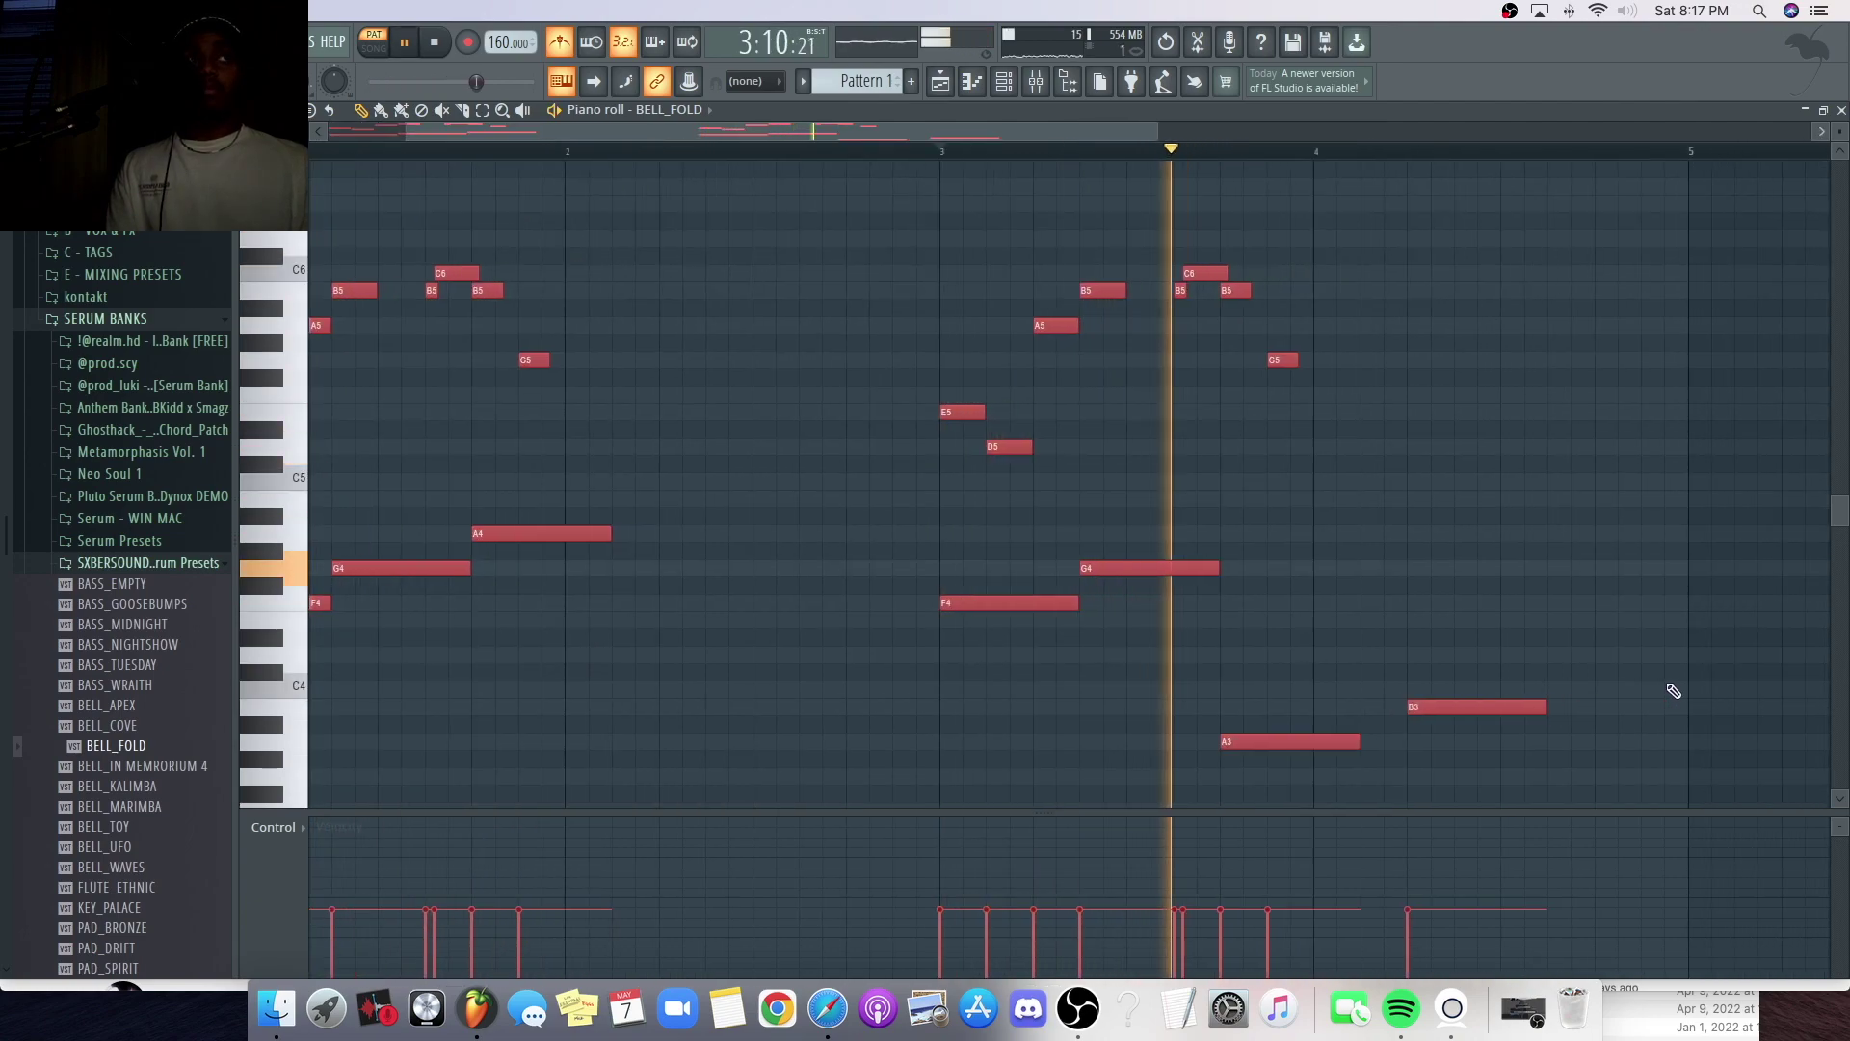
- Add C4 and C5 notes to the low line and lengthen its A3, A4 and C5 notes to close the gaps
{"action": "left_click", "coordinate": [1513, 690]}
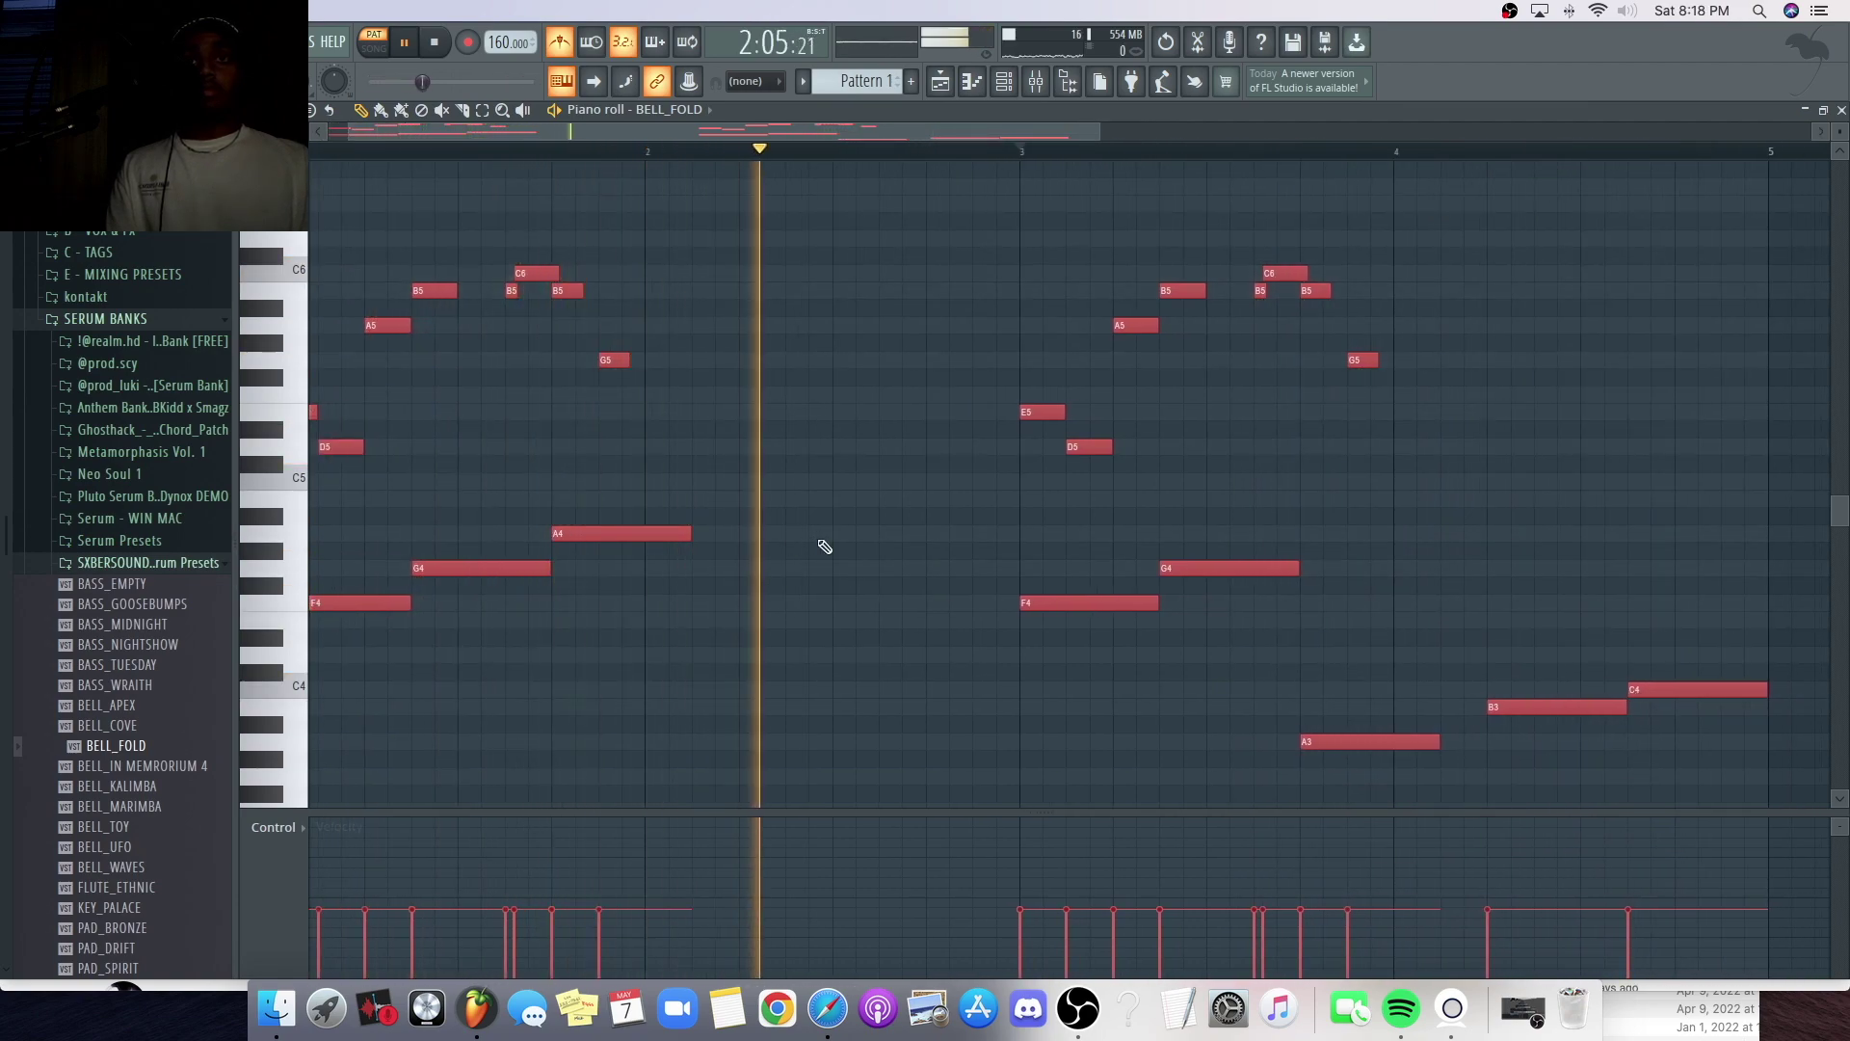
{"action": "left_click", "coordinate": [831, 482]}
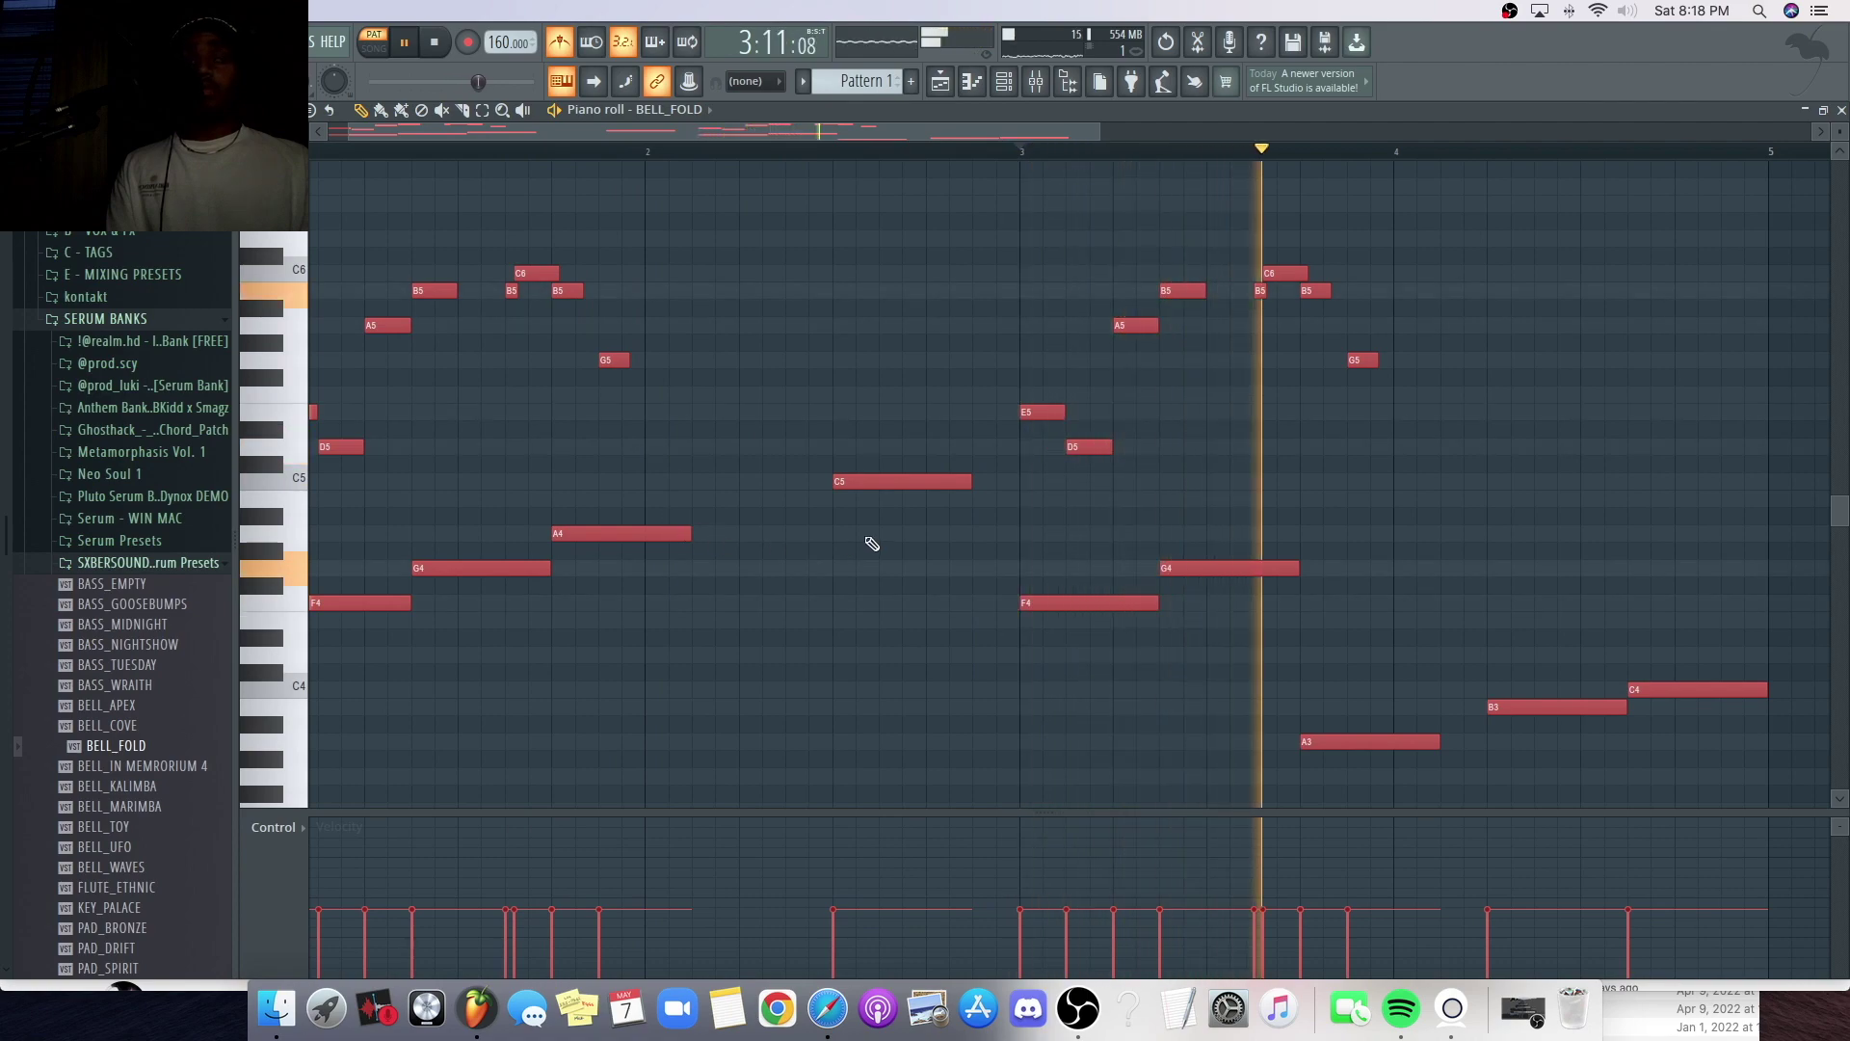
{"action": "left_click_drag", "start_coordinate": [1437, 742], "coordinate": [1484, 744]}
{"action": "left_click_drag", "start_coordinate": [691, 534], "coordinate": [824, 560]}
{"action": "left_click_drag", "start_coordinate": [972, 482], "coordinate": [1018, 482]}
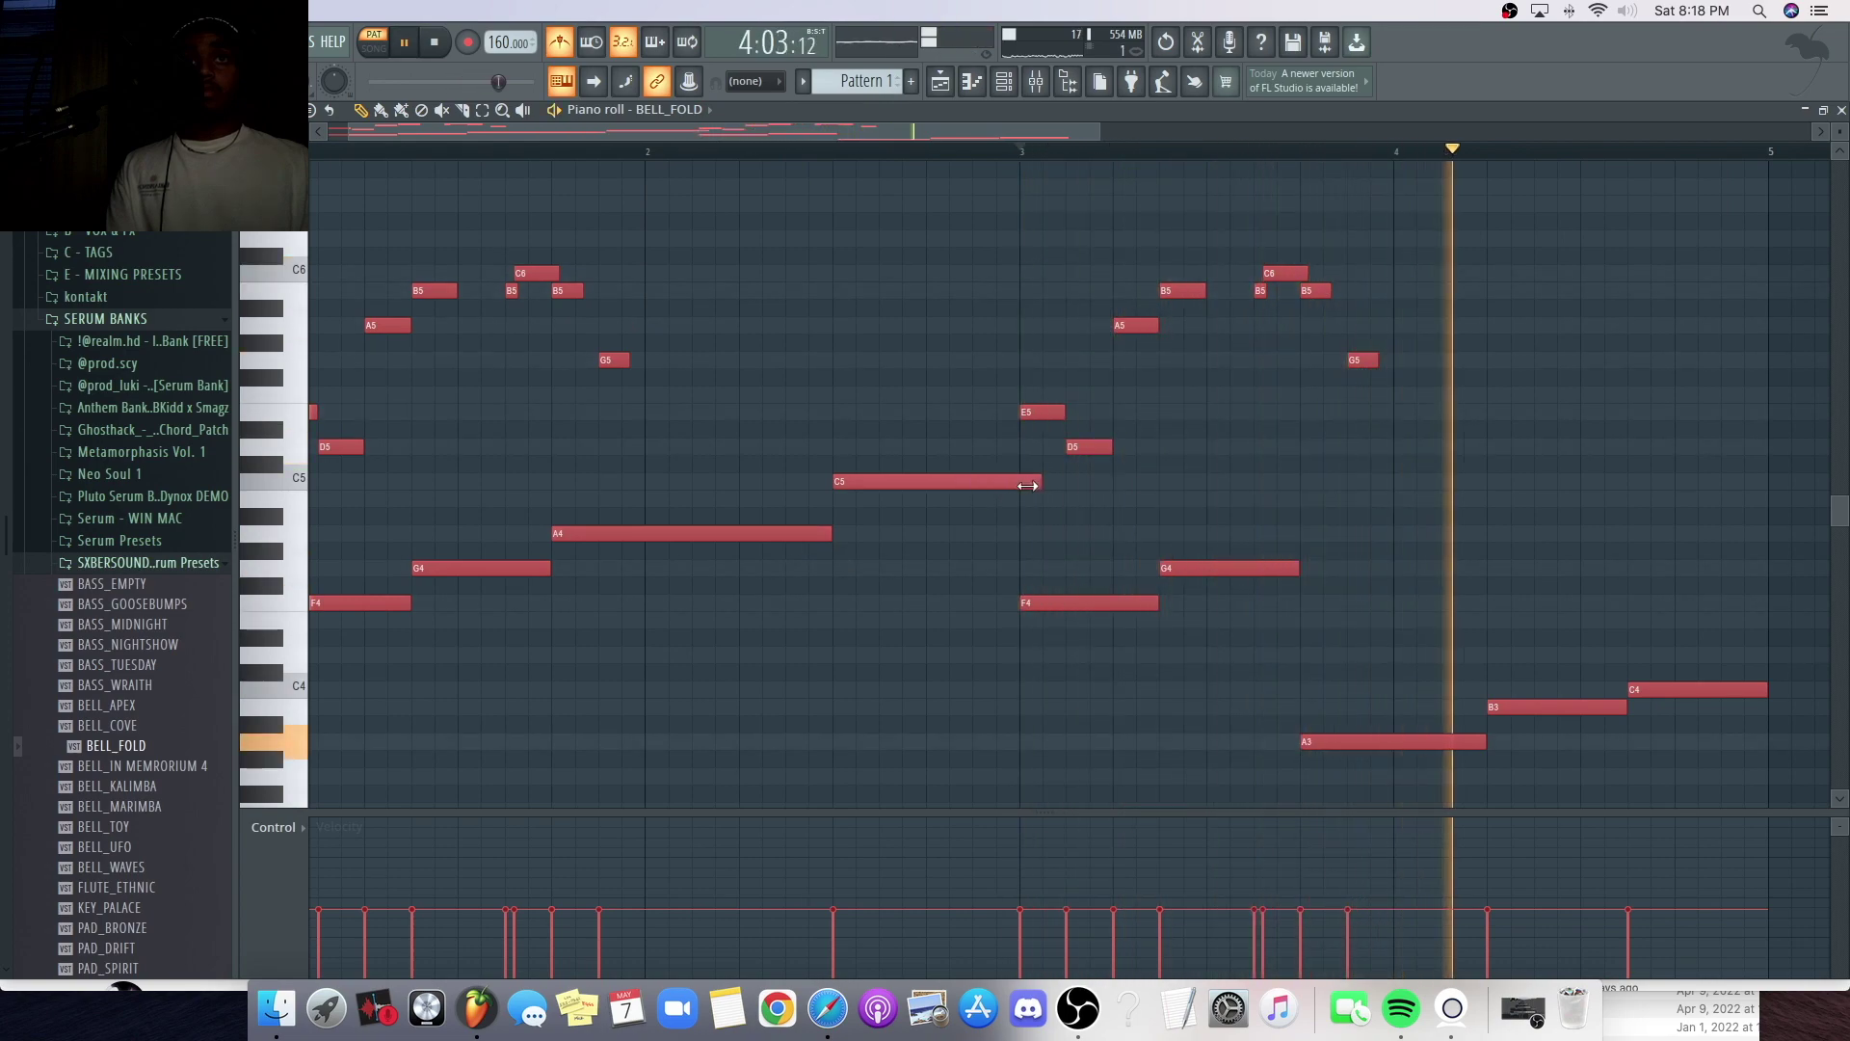
{"action": "key", "text": "space"}
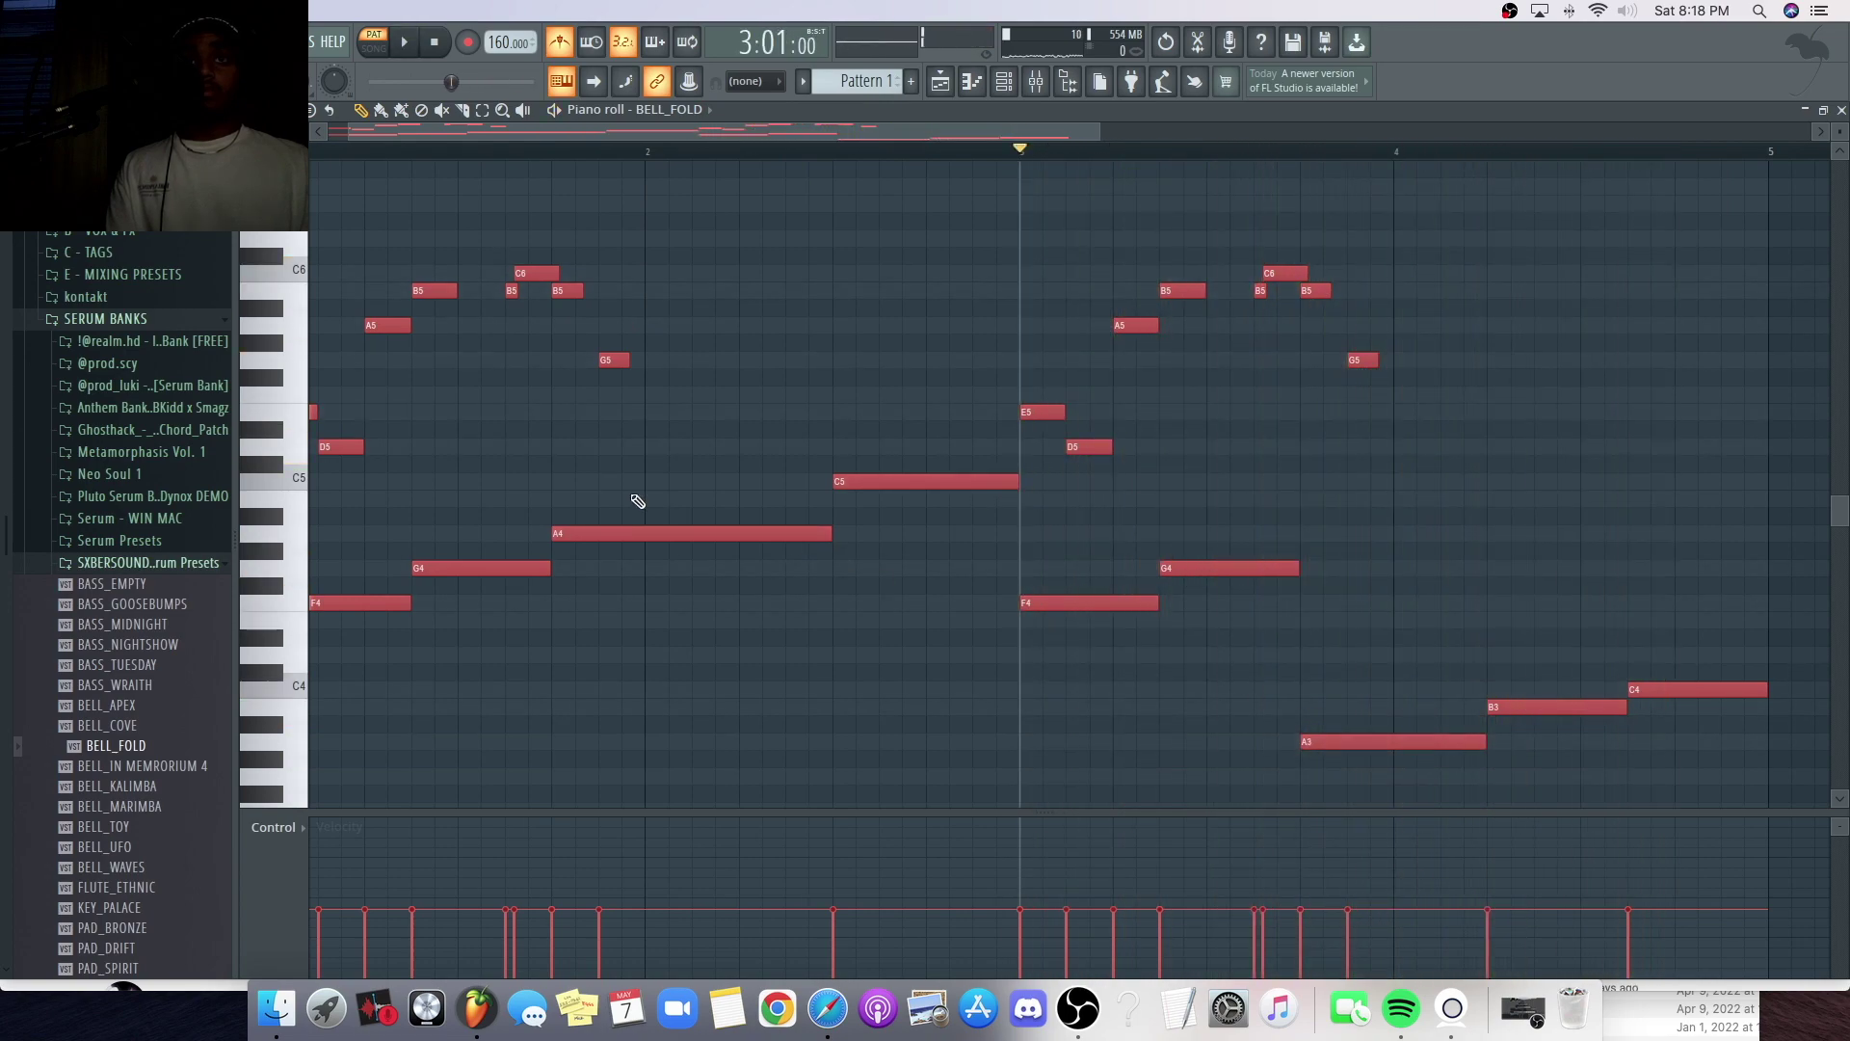
- Rework the low line into long D4, E4, F4, G4 and G#4 notes across the first four bars
{"action": "left_click_drag", "start_coordinate": [583, 534], "coordinate": [582, 476]}
{"action": "key", "text": "space"}
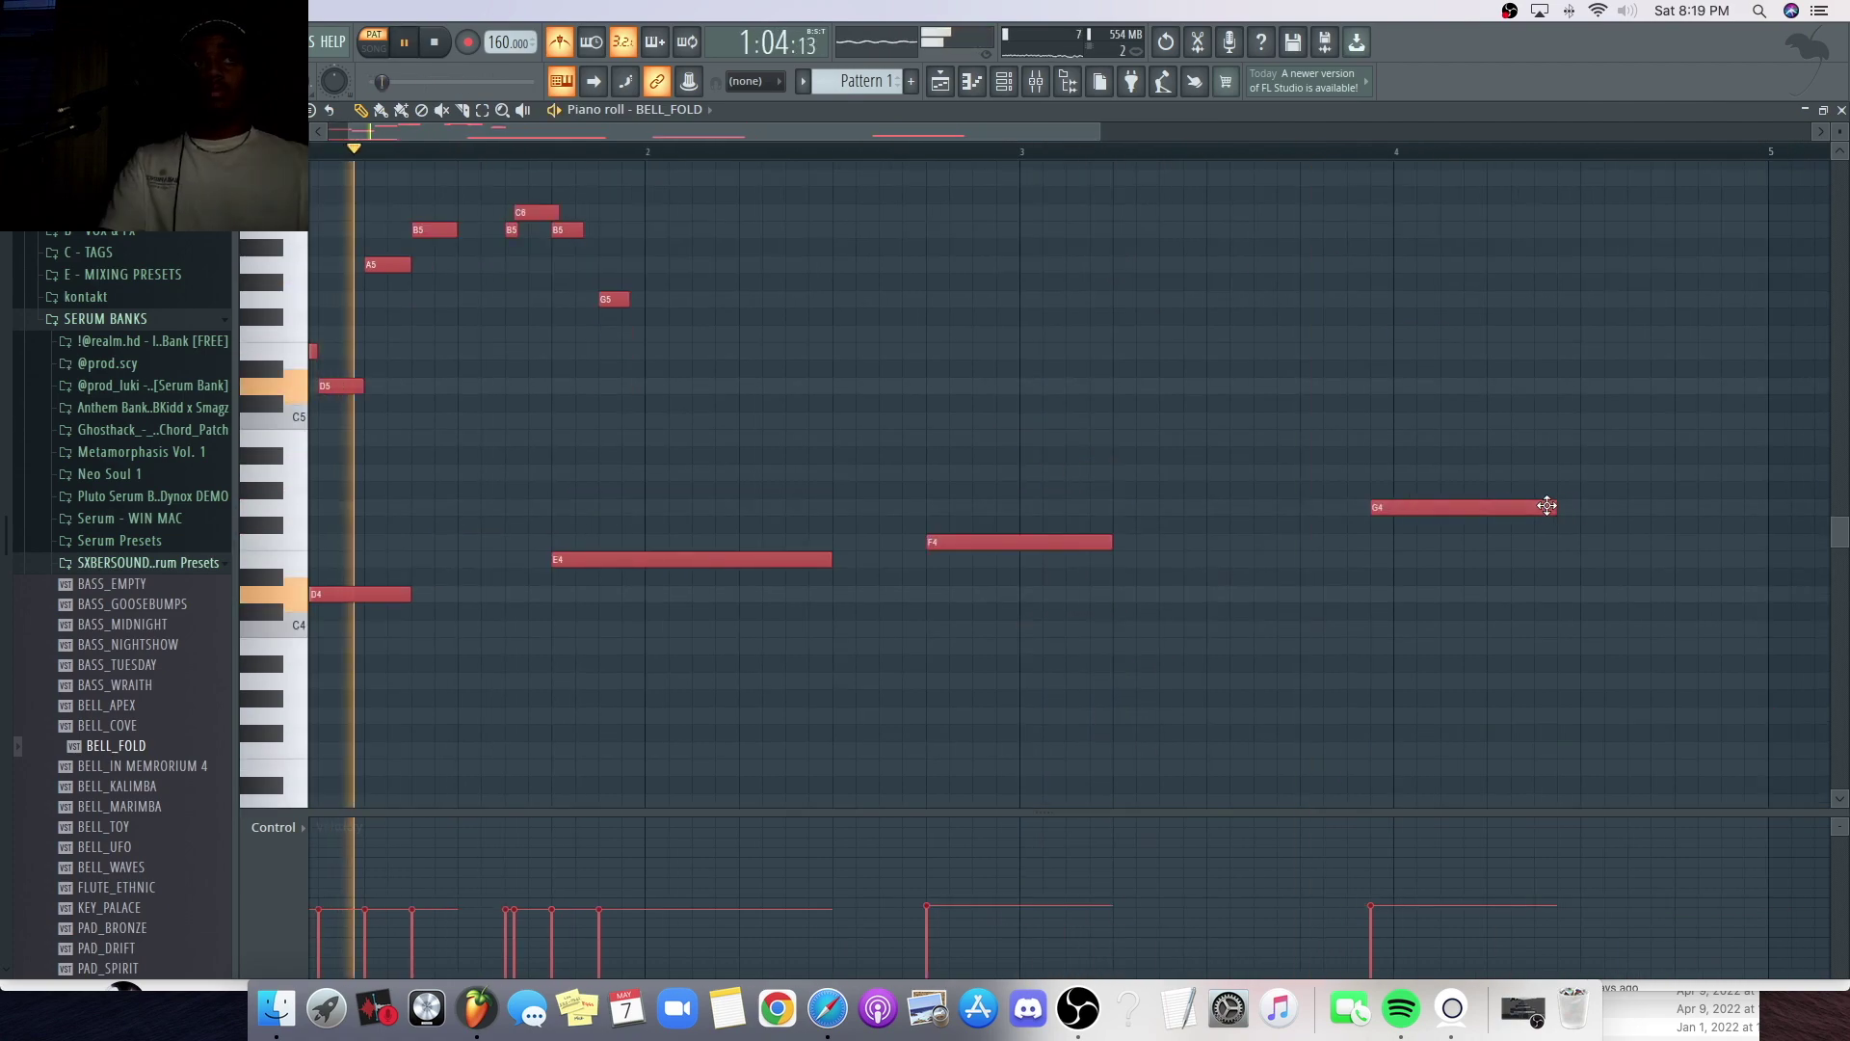
{"action": "key", "text": "space"}
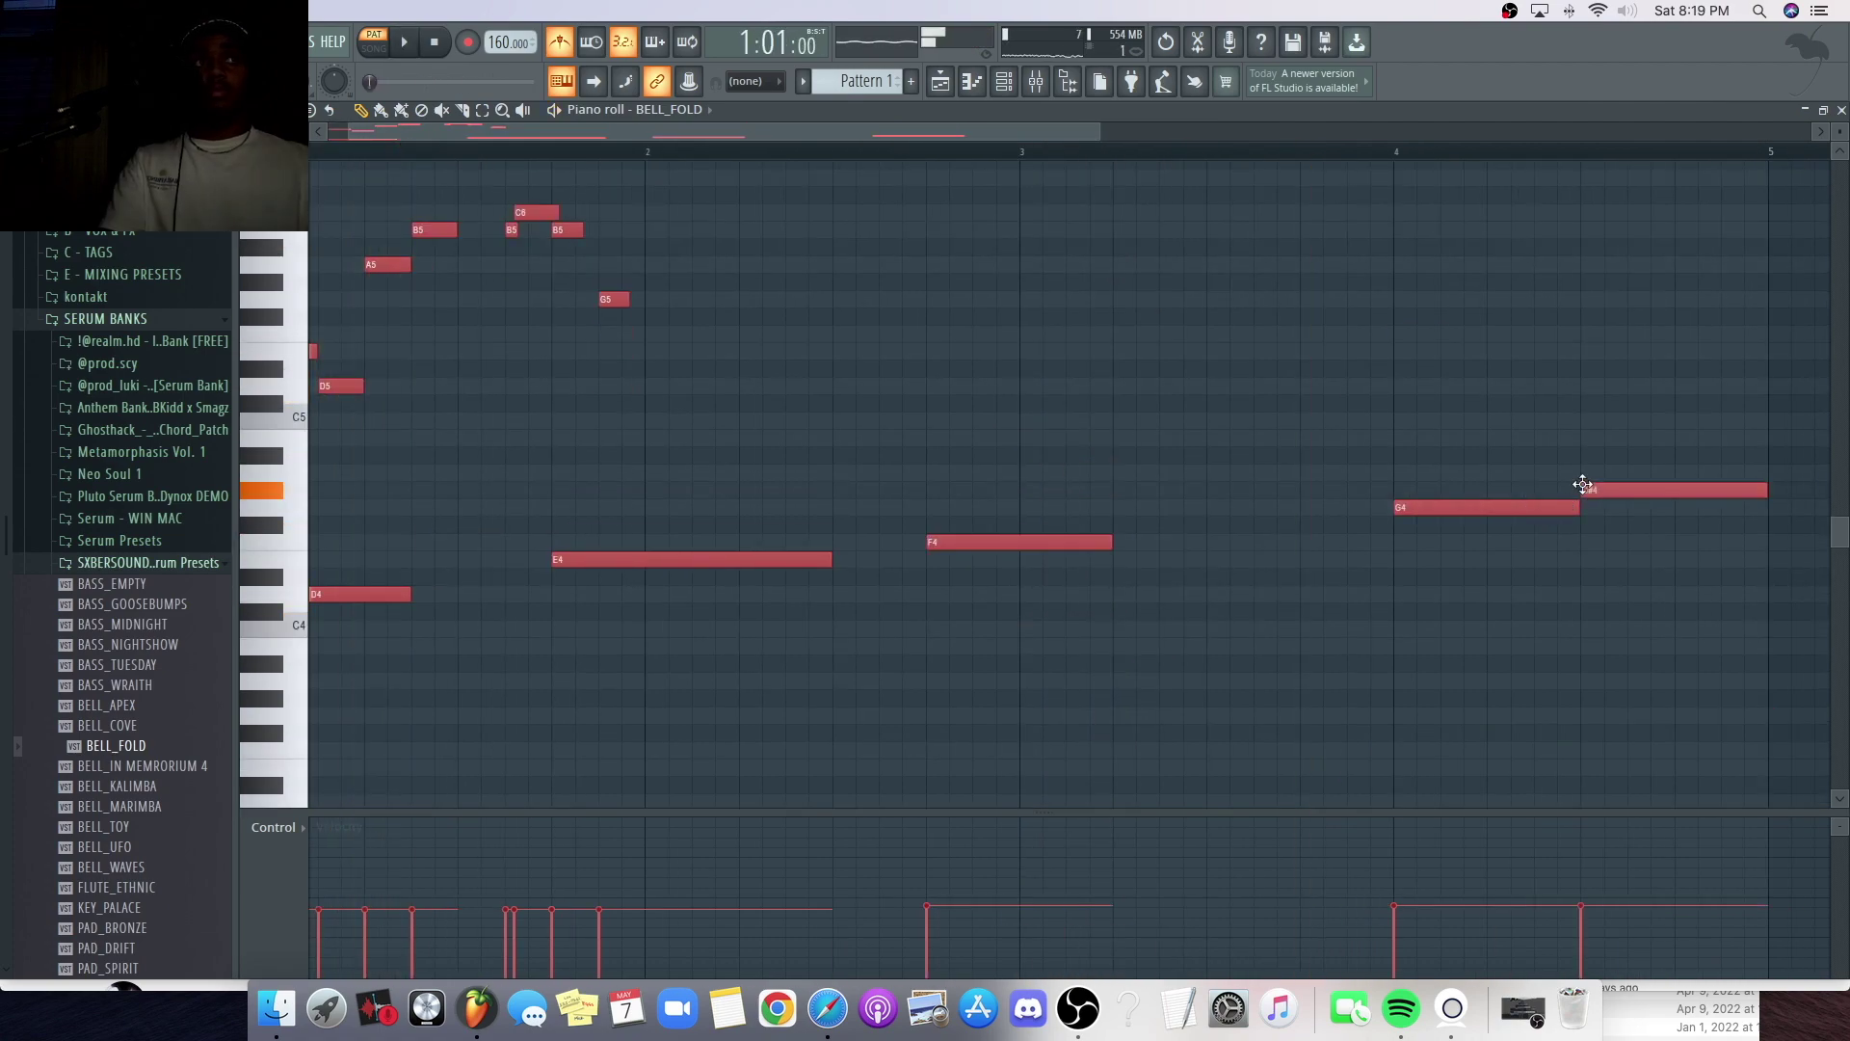
{"action": "scroll", "coordinate": [1755, 537], "scroll_direction": "right", "scroll_amount": 5}
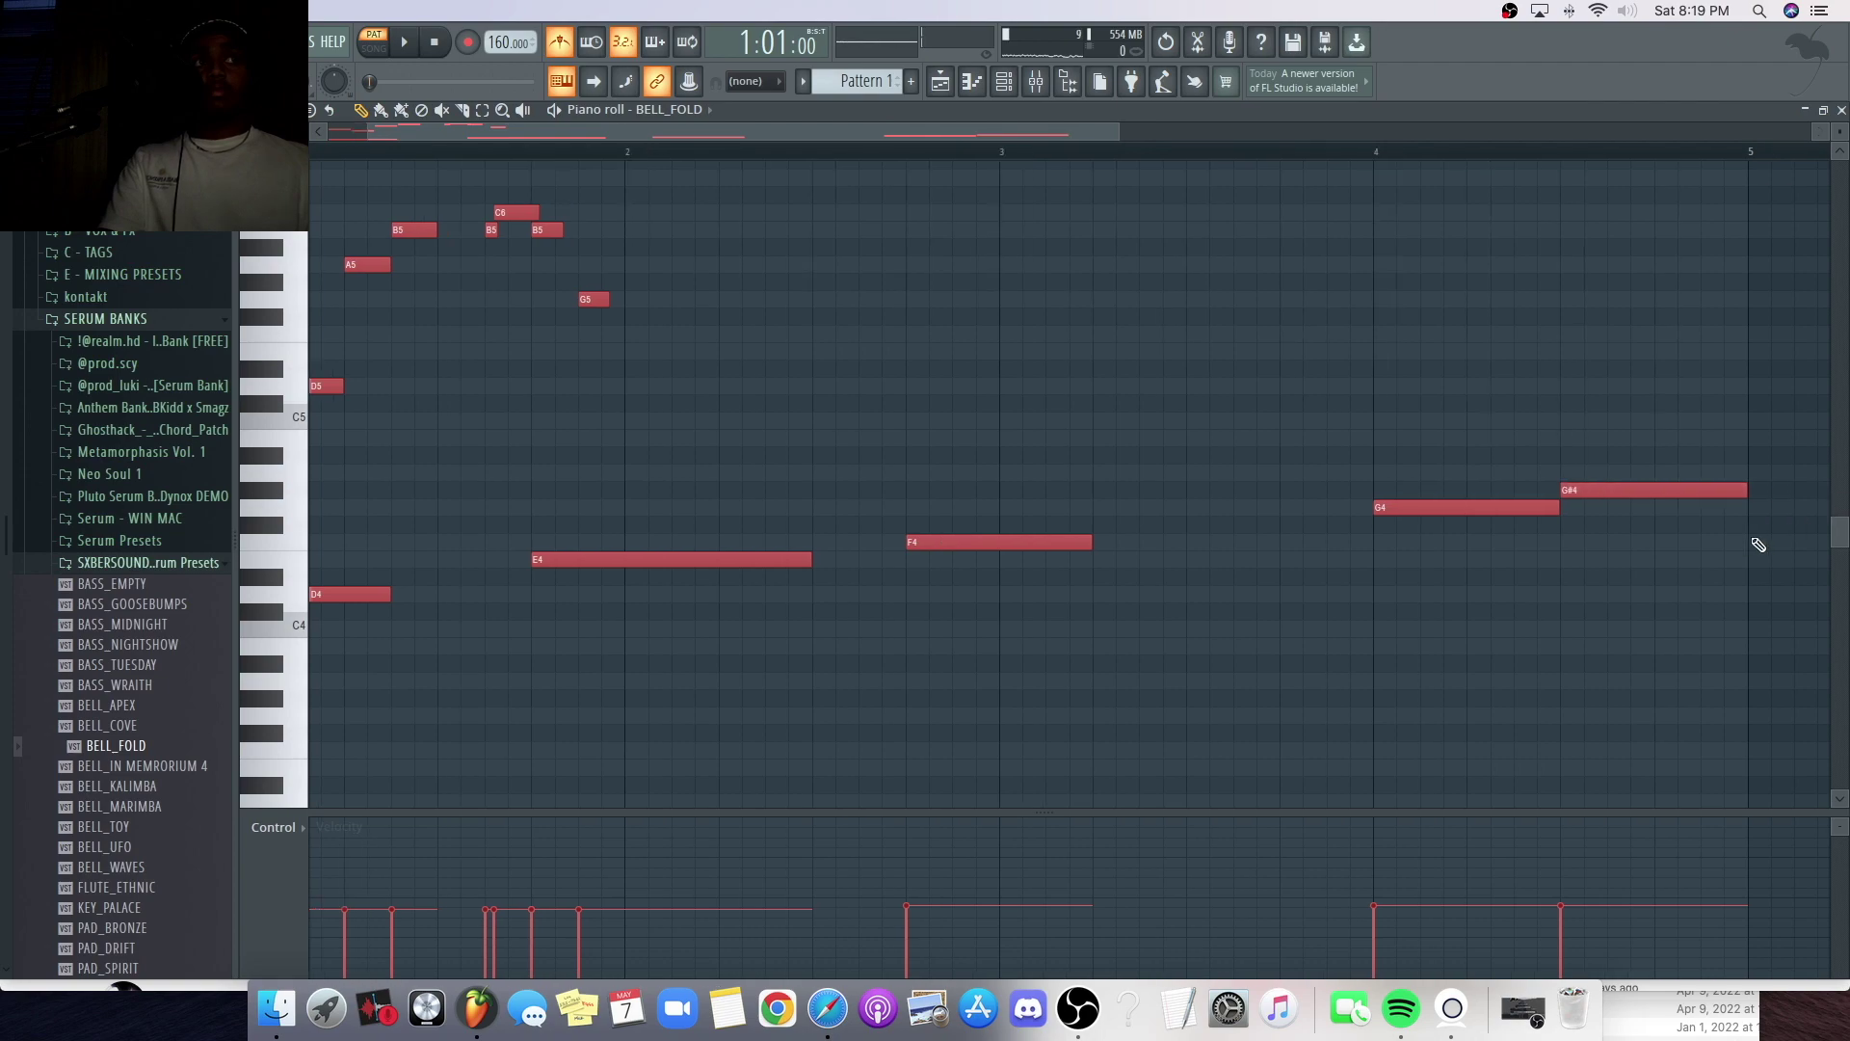
{"action": "left_click_drag", "start_coordinate": [1496, 617], "coordinate": [1488, 694]}
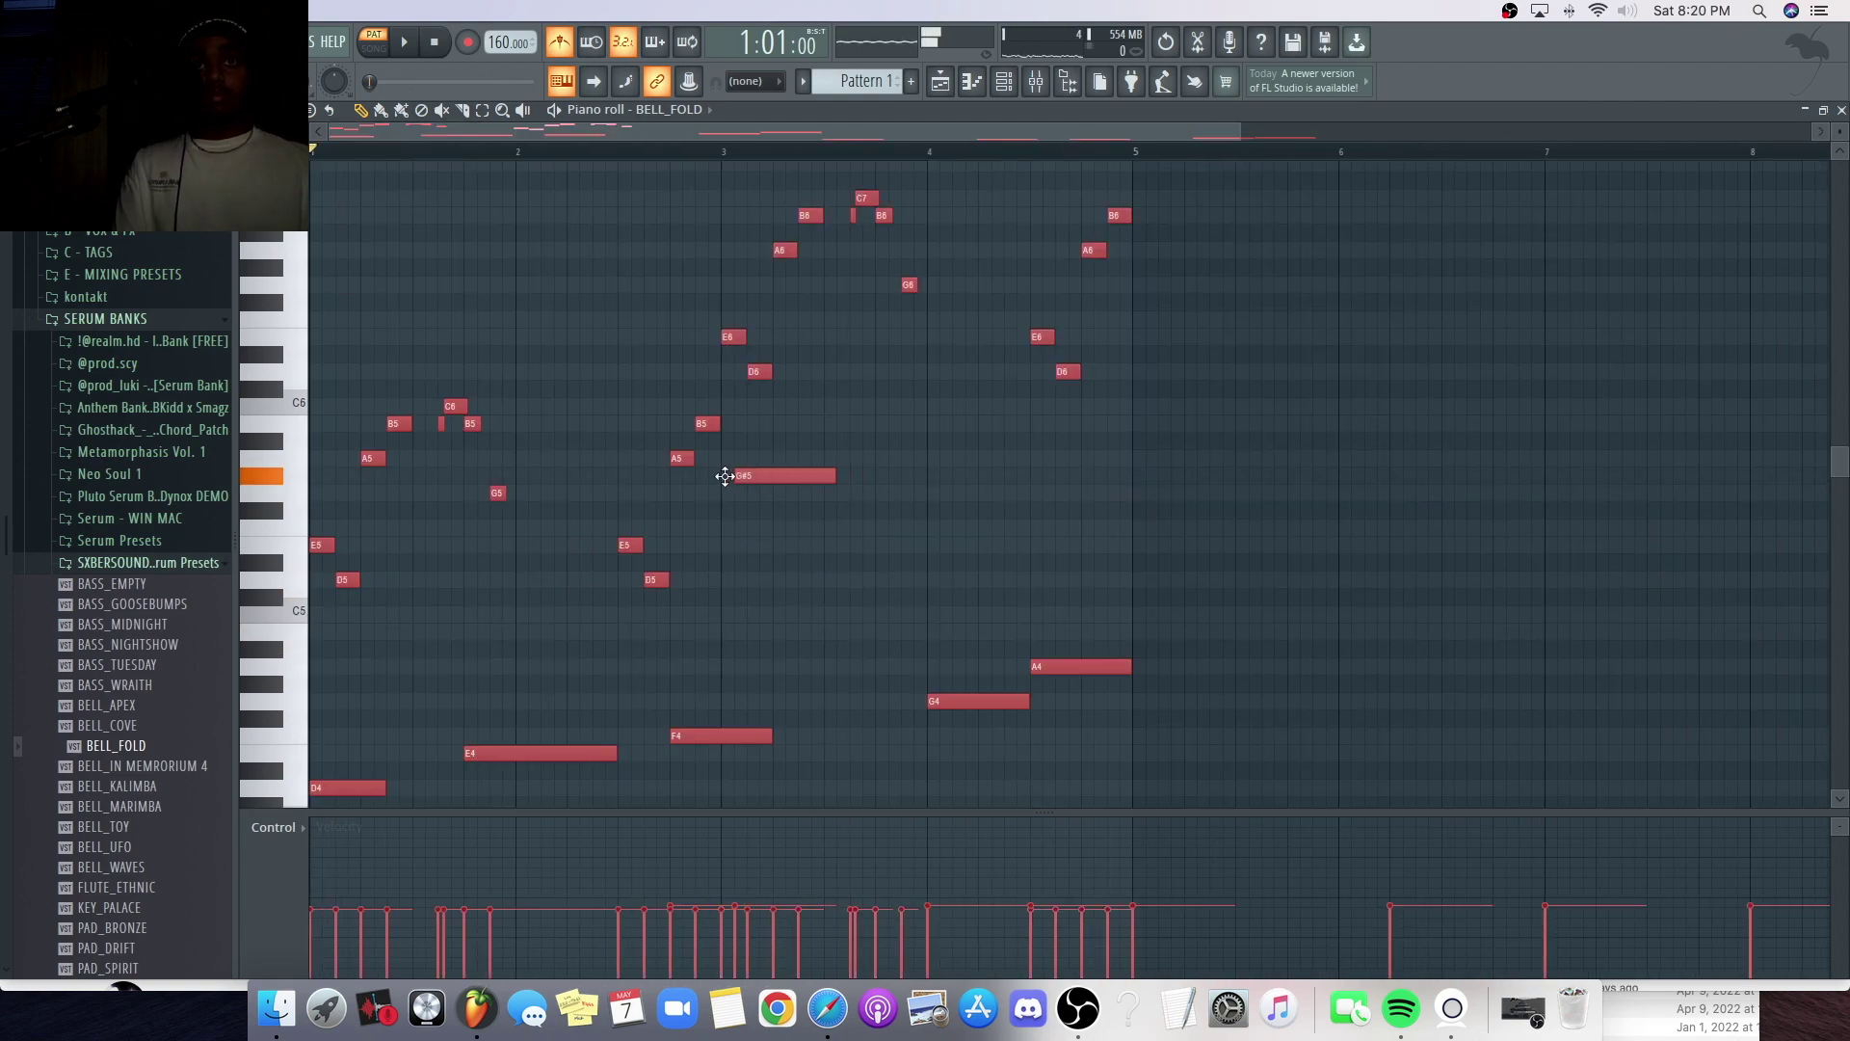
- Move the new harmony note to A5 at bar 3, shorten it, and continue the harmony line through bar 4 with playback
{"action": "left_click_drag", "start_coordinate": [752, 475], "coordinate": [751, 459]}
{"action": "key", "text": "space"}
{"action": "key", "text": "space"}
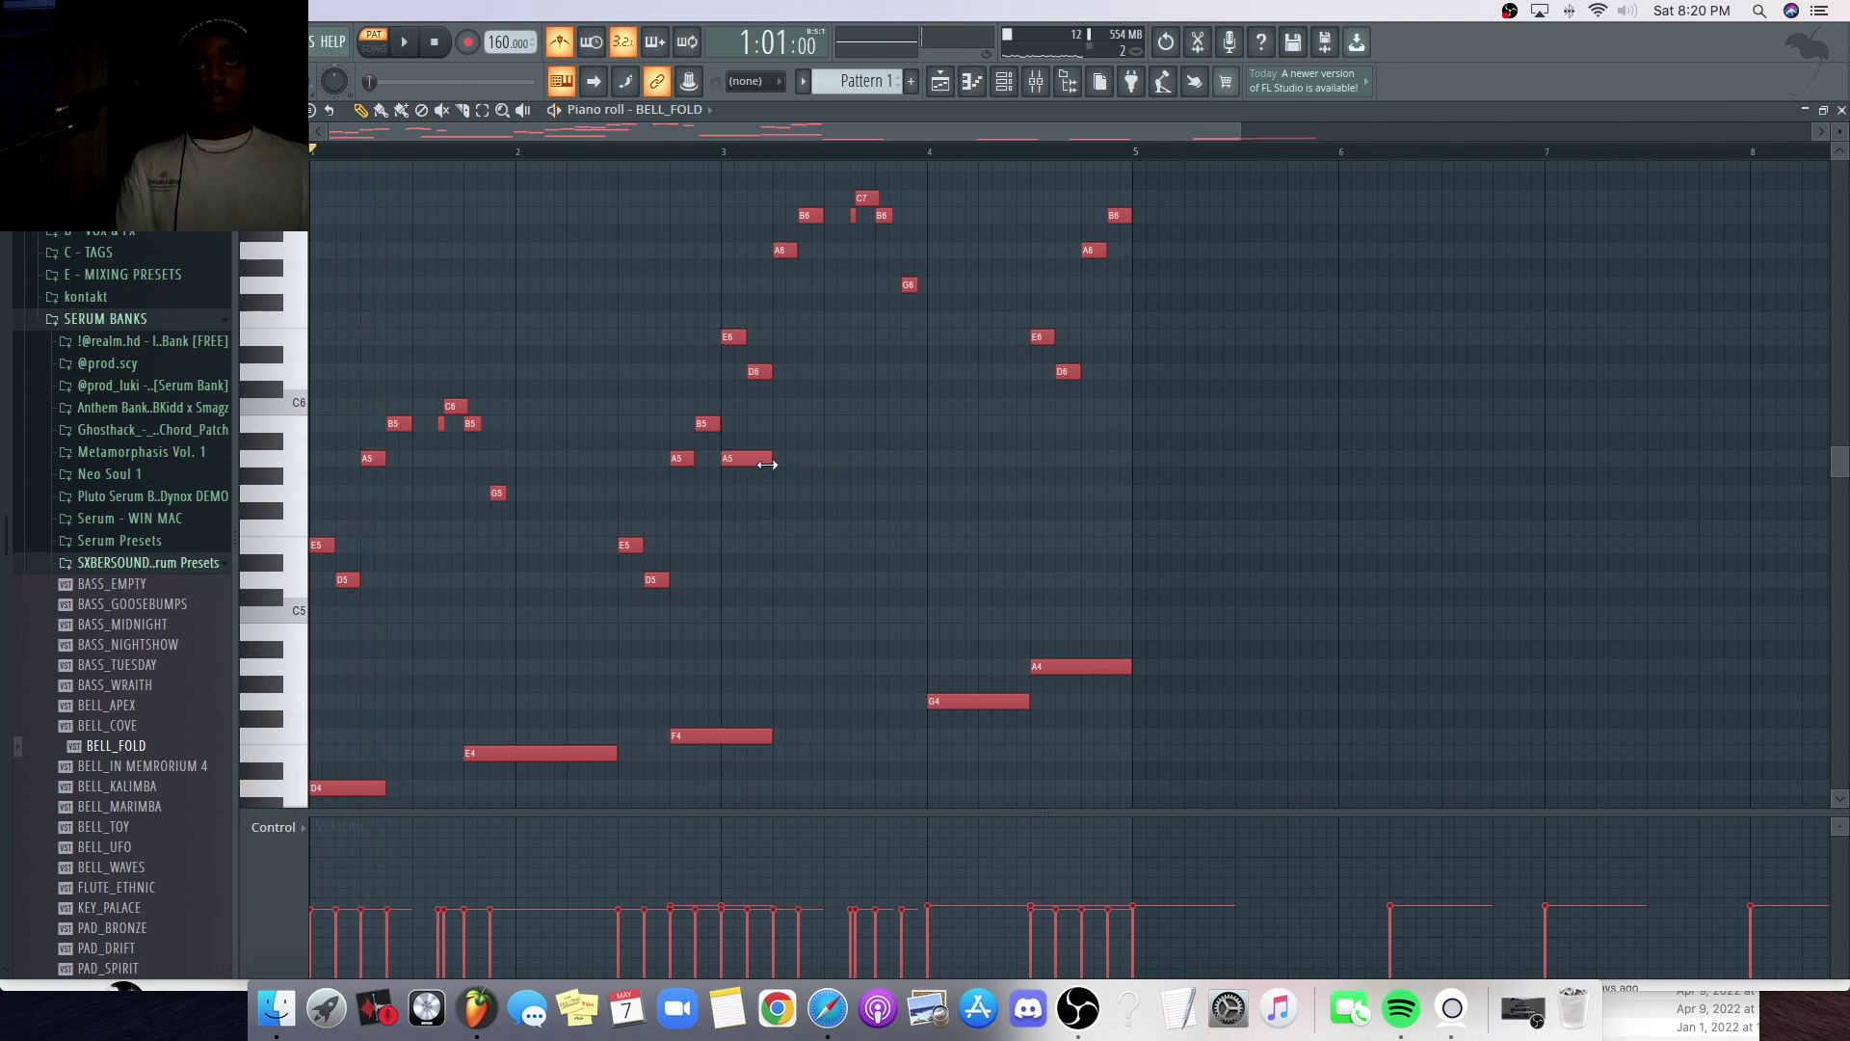
{"action": "mouse_move", "coordinate": [839, 356]}
{"action": "left_mouse_down"}
{"action": "mouse_move", "coordinate": [824, 375]}
{"action": "mouse_move", "coordinate": [880, 330]}
{"action": "mouse_move", "coordinate": [748, 524]}
{"action": "mouse_move", "coordinate": [827, 424]}
{"action": "mouse_move", "coordinate": [971, 463]}
{"action": "mouse_move", "coordinate": [949, 461]}
{"action": "left_mouse_up"}
{"action": "key", "text": "space"}
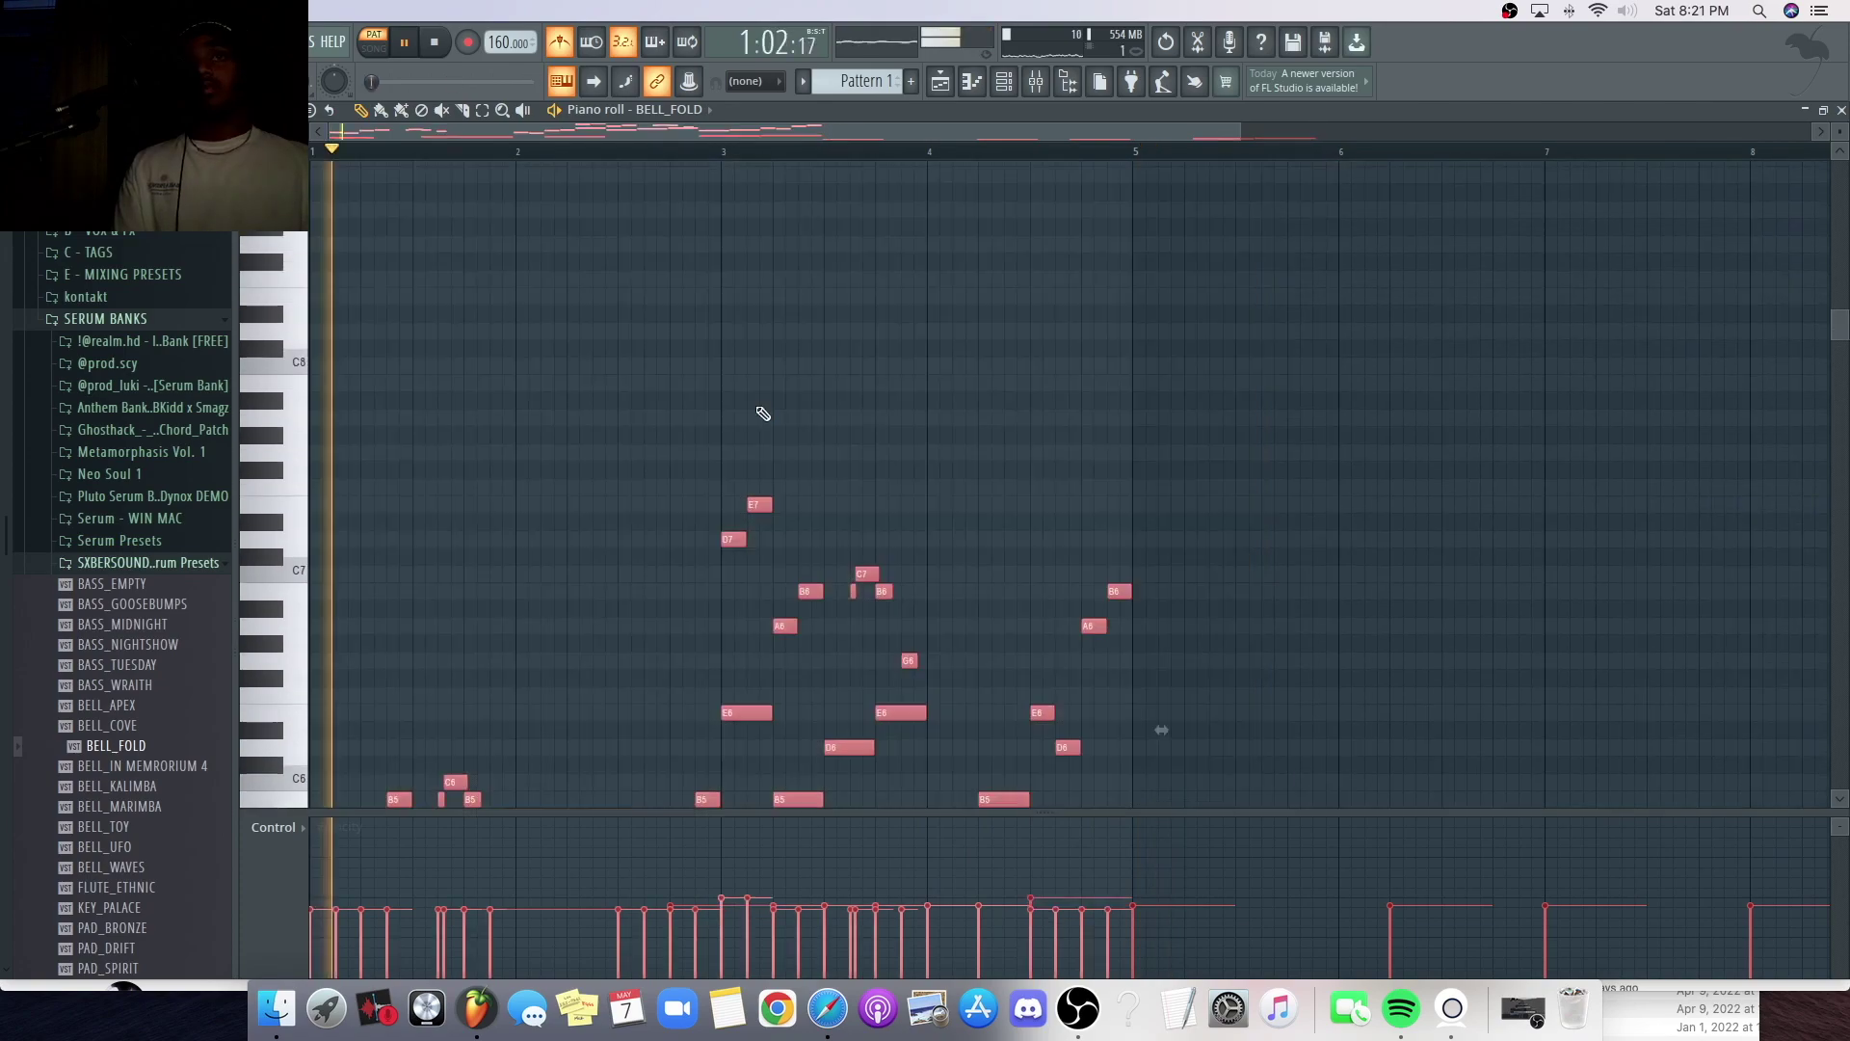
- Copy the four-bar melody into bars 5 to 8 and review the copied notes during playback
{"action": "mouse_move", "coordinate": [450, 571]}
{"action": "left_mouse_down"}
{"action": "mouse_move", "coordinate": [1558, 571]}
{"action": "mouse_move", "coordinate": [1276, 573]}
{"action": "left_mouse_up"}
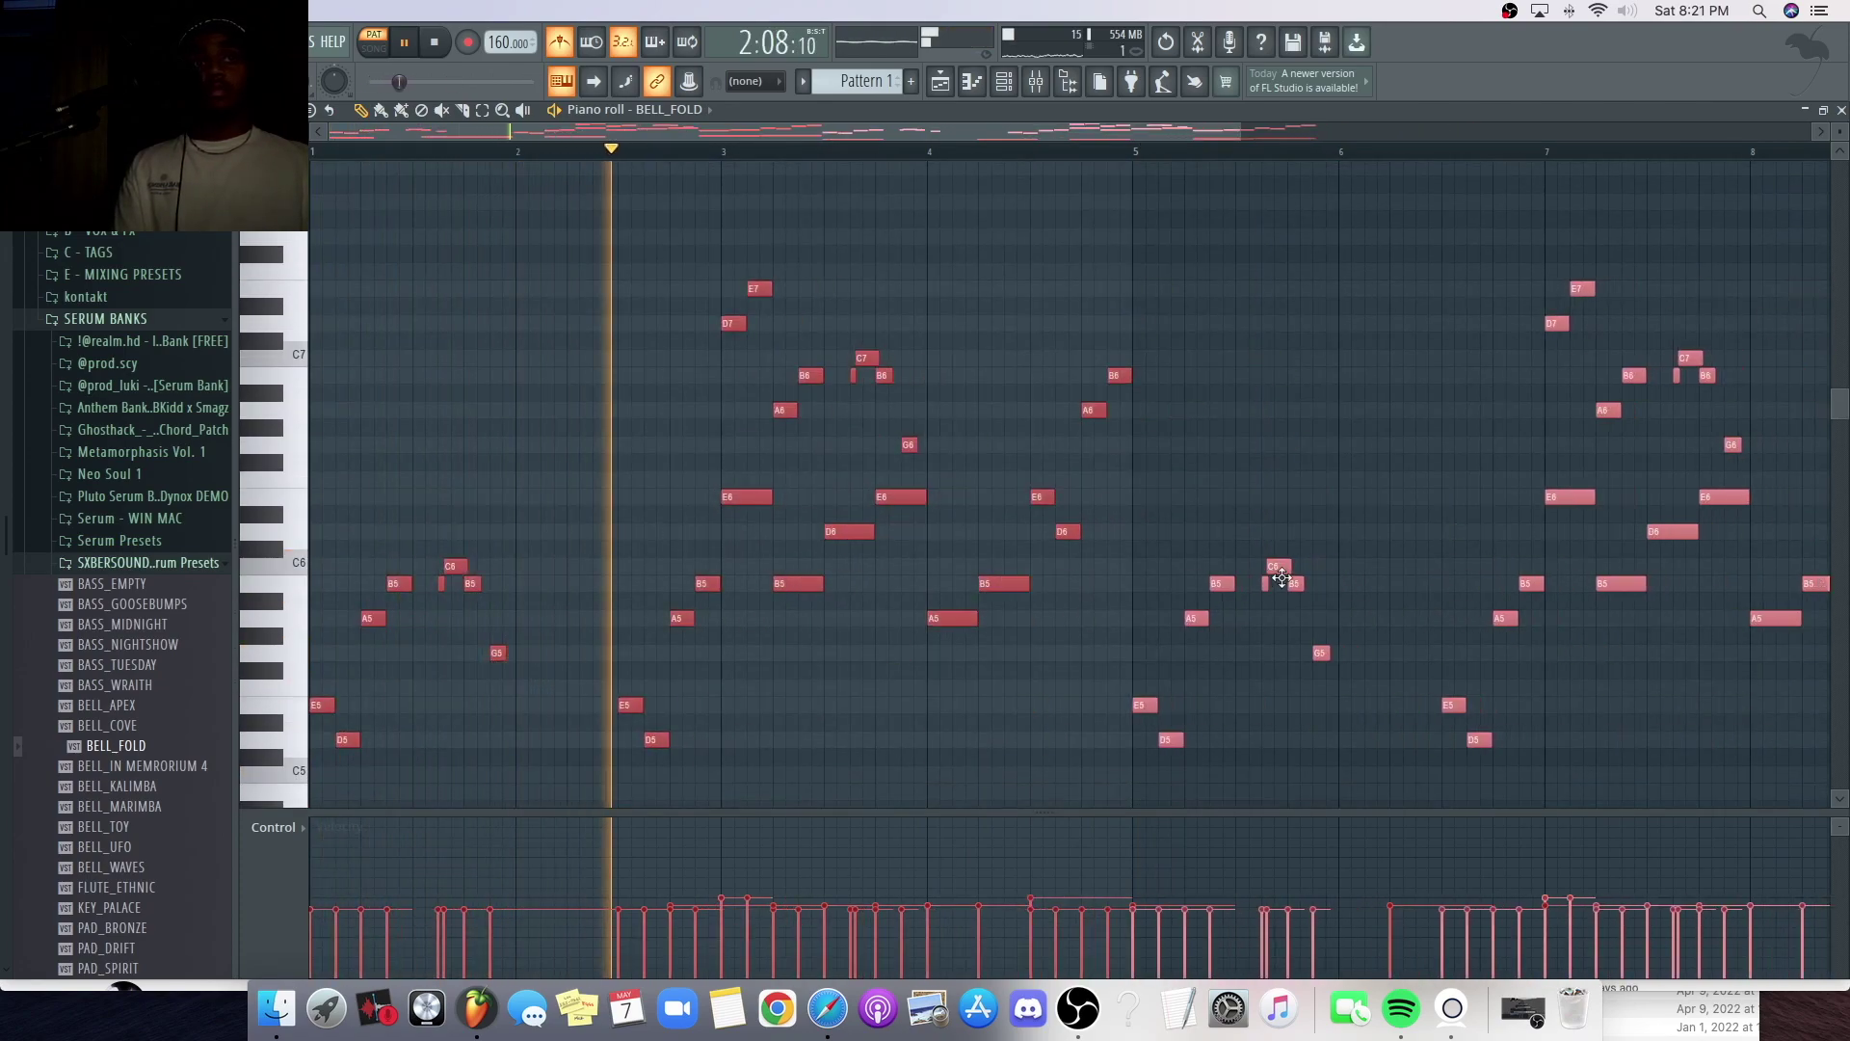
{"action": "scroll", "coordinate": [1292, 585], "scroll_direction": "down", "scroll_amount": 4}
{"action": "scroll", "coordinate": [1289, 584], "scroll_direction": "up", "scroll_amount": 3}
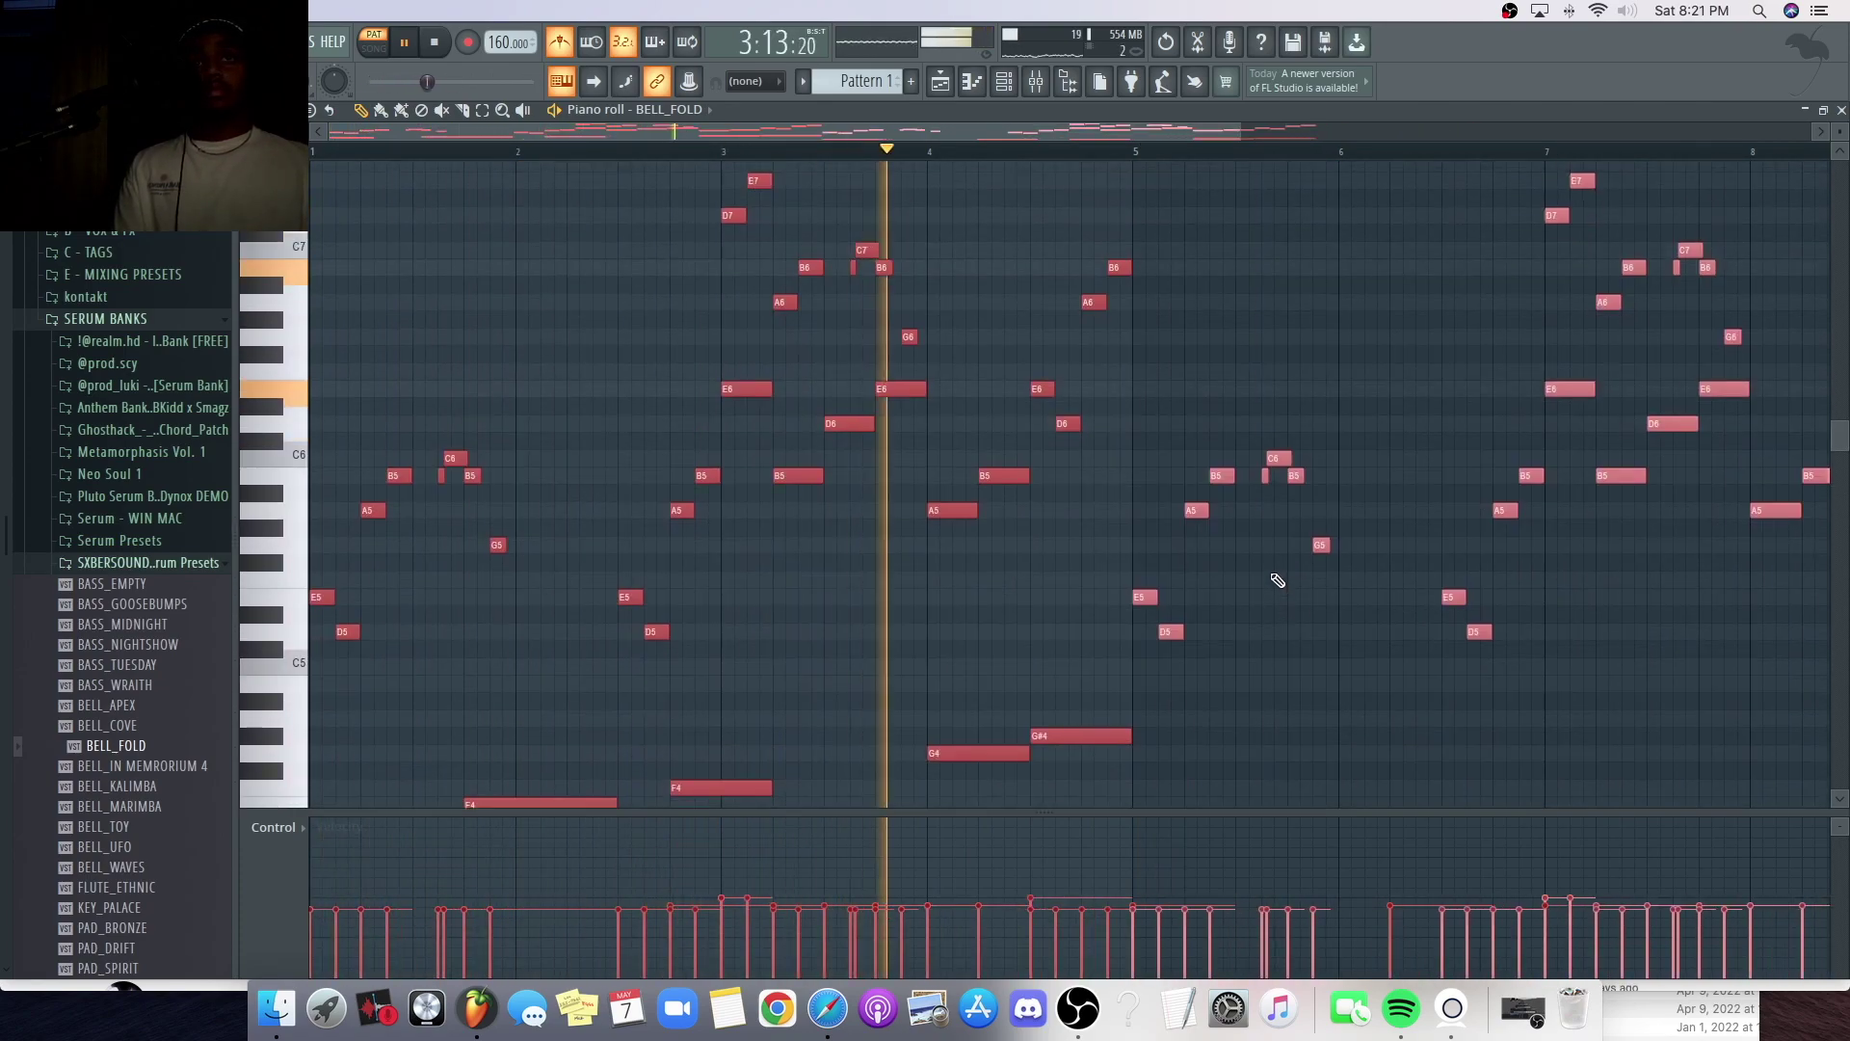
{"action": "scroll", "coordinate": [1281, 572], "scroll_direction": "down", "scroll_amount": 5}
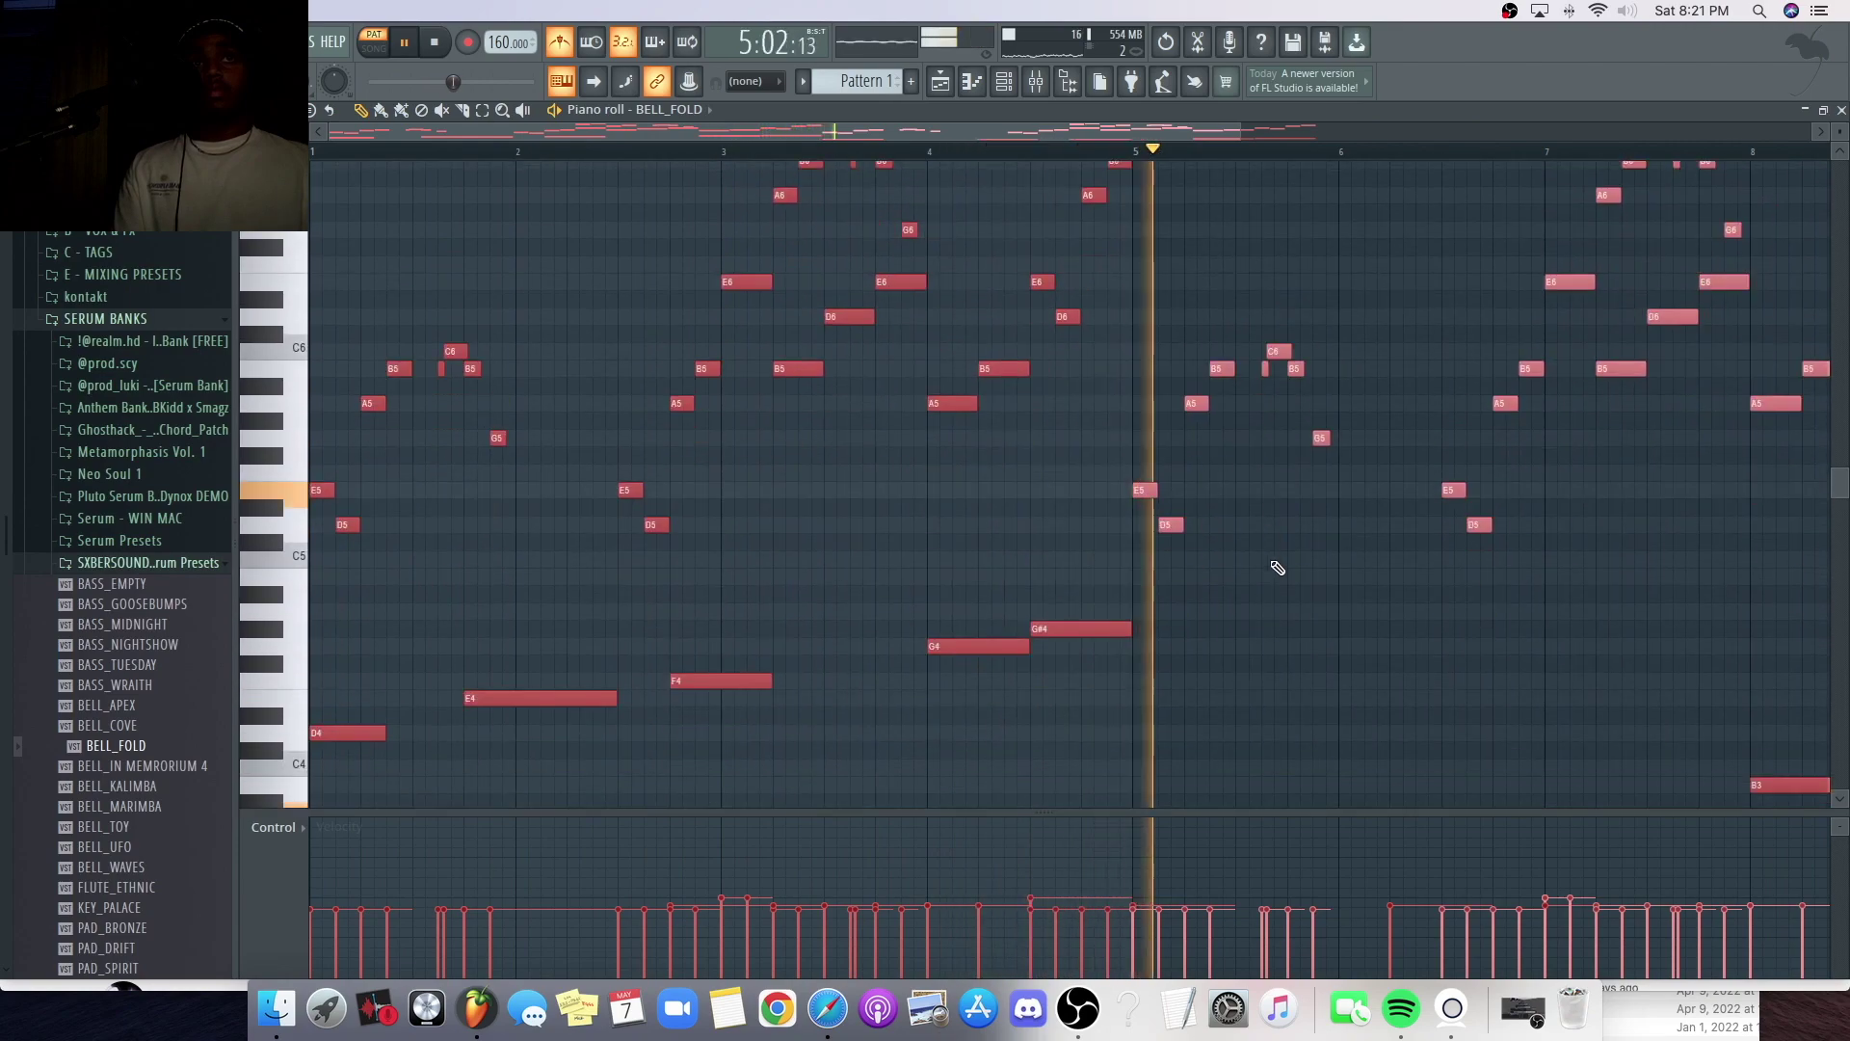
{"action": "scroll", "coordinate": [1296, 554], "scroll_direction": "right", "scroll_amount": 2}
{"action": "scroll", "coordinate": [1296, 550], "scroll_direction": "right", "scroll_amount": 6}
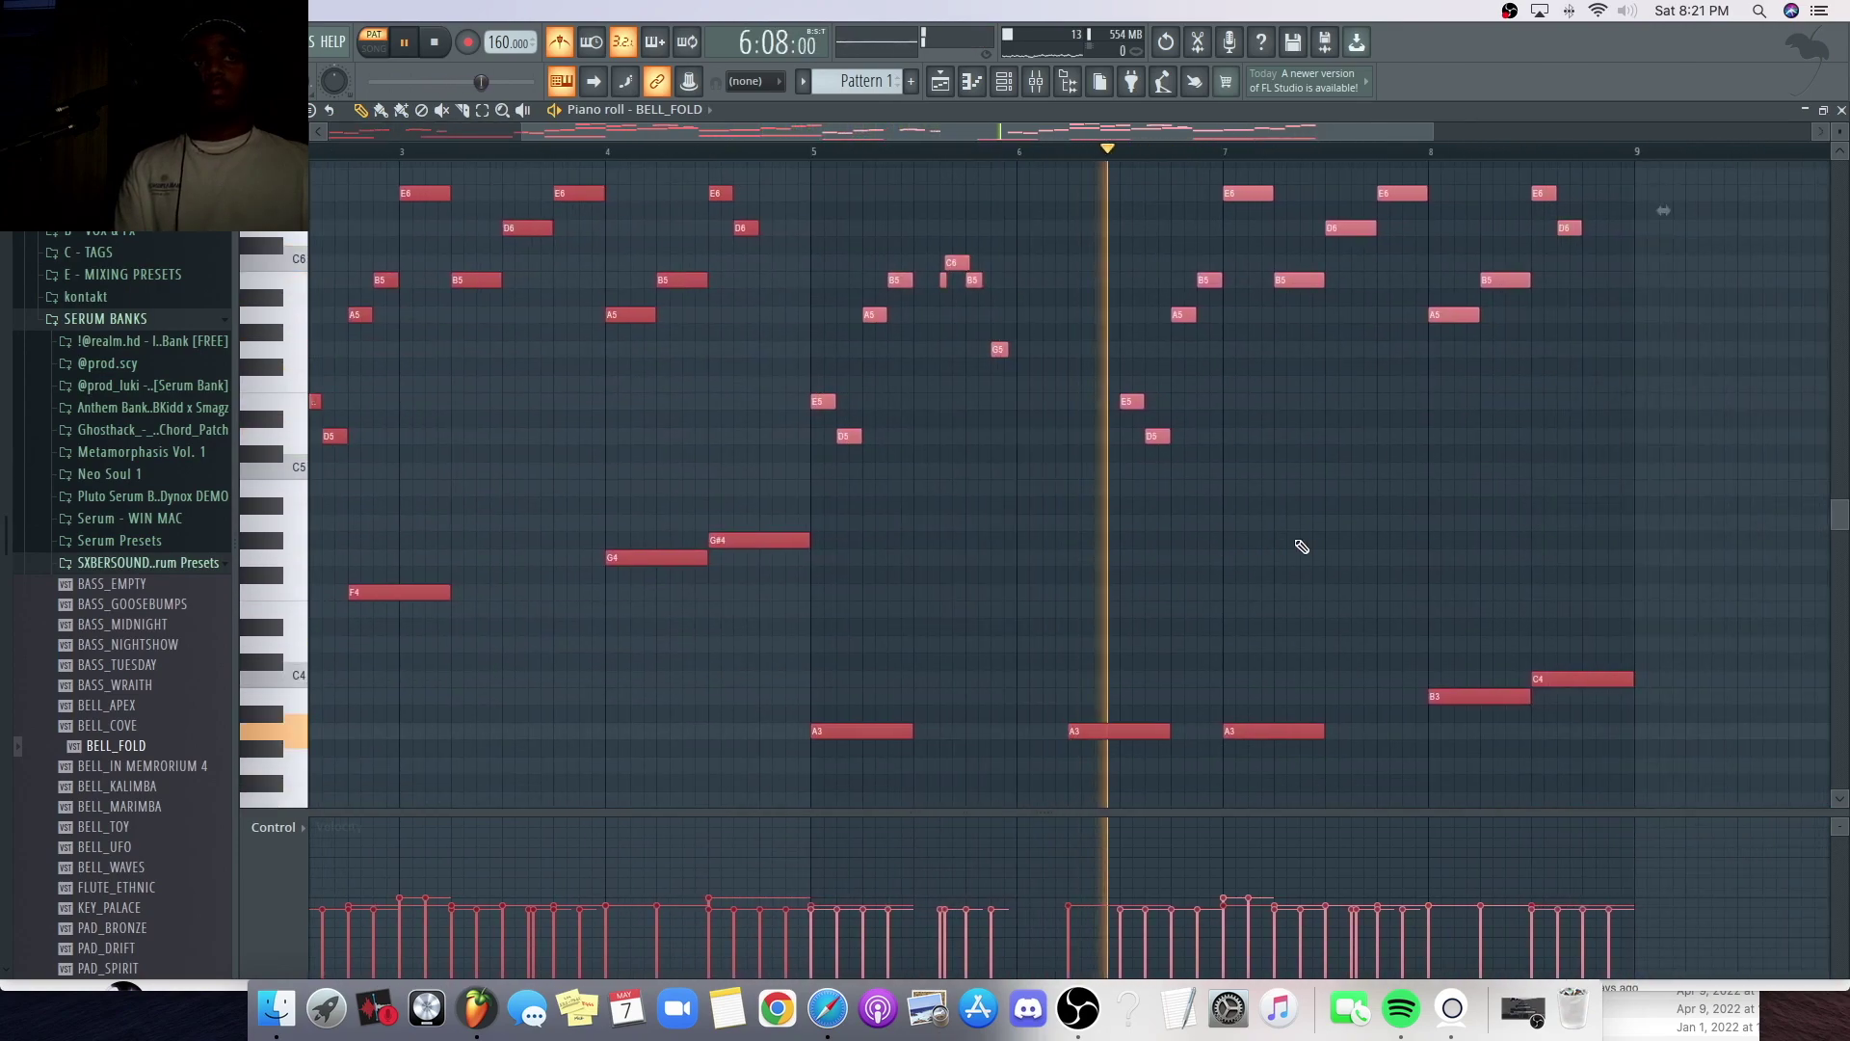
- Layer long A6, E6, G6, C6 and D6 notes over the melody, add short C7, B6 and G6 notes in bar 8, and play back
{"action": "scroll", "coordinate": [1285, 549], "scroll_direction": "right", "scroll_amount": 2}
{"action": "scroll", "coordinate": [1282, 549], "scroll_direction": "up", "scroll_amount": 5}
{"action": "scroll", "coordinate": [1272, 550], "scroll_direction": "down", "scroll_amount": 10}
{"action": "scroll", "coordinate": [1272, 549], "scroll_direction": "up", "scroll_amount": 12}
{"action": "key", "text": "space"}
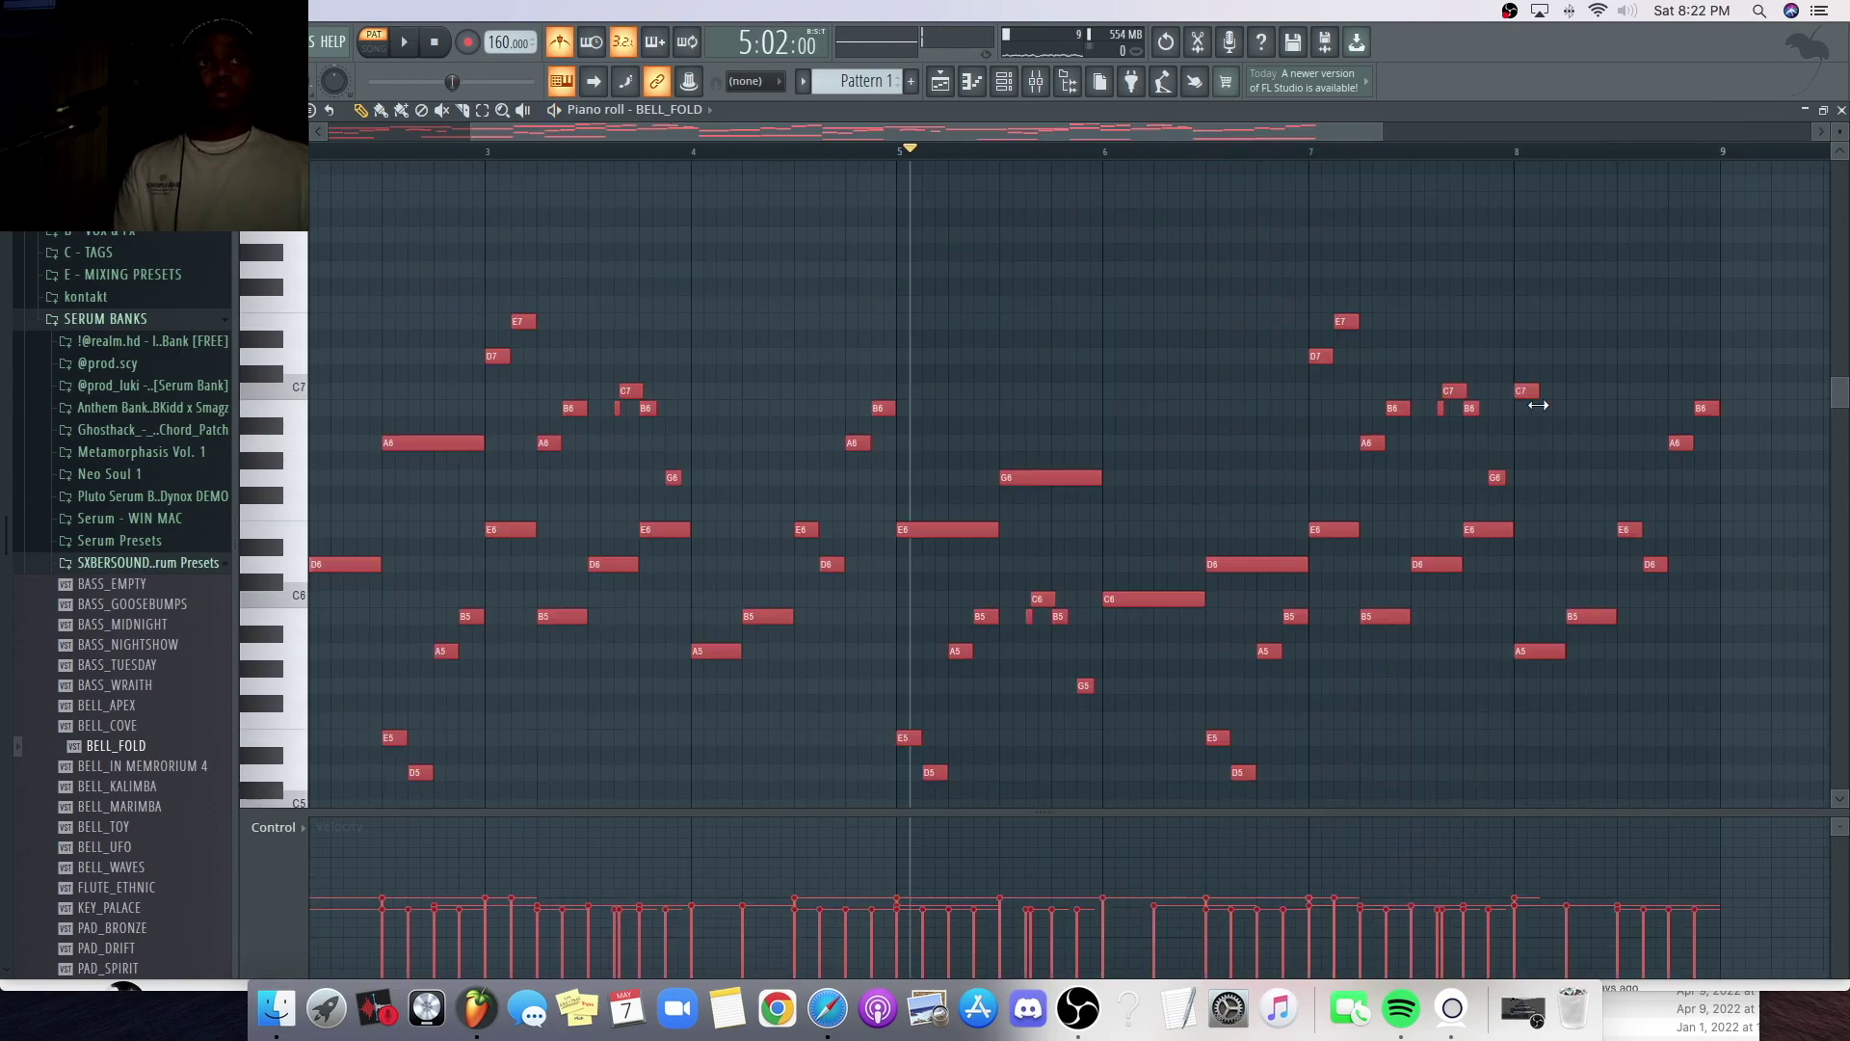
{"action": "key", "text": "space"}
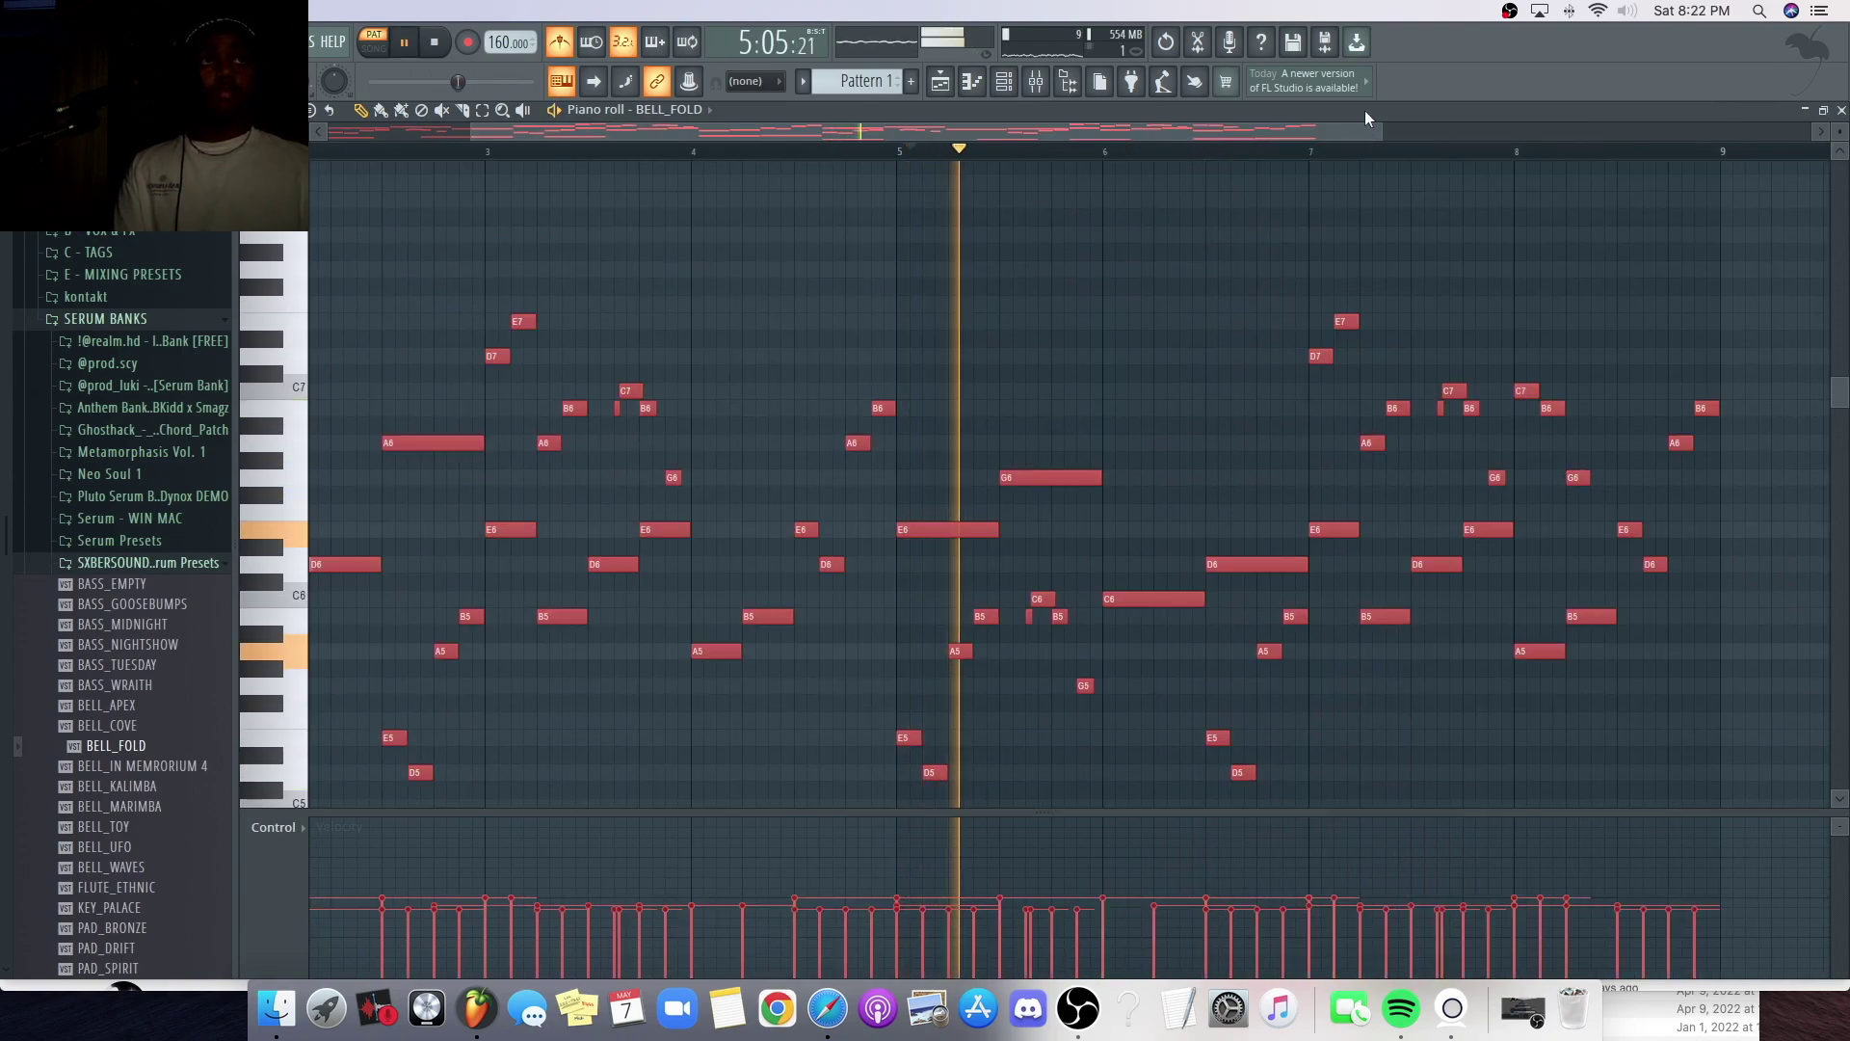
{"action": "left_click", "coordinate": [1442, 152]}
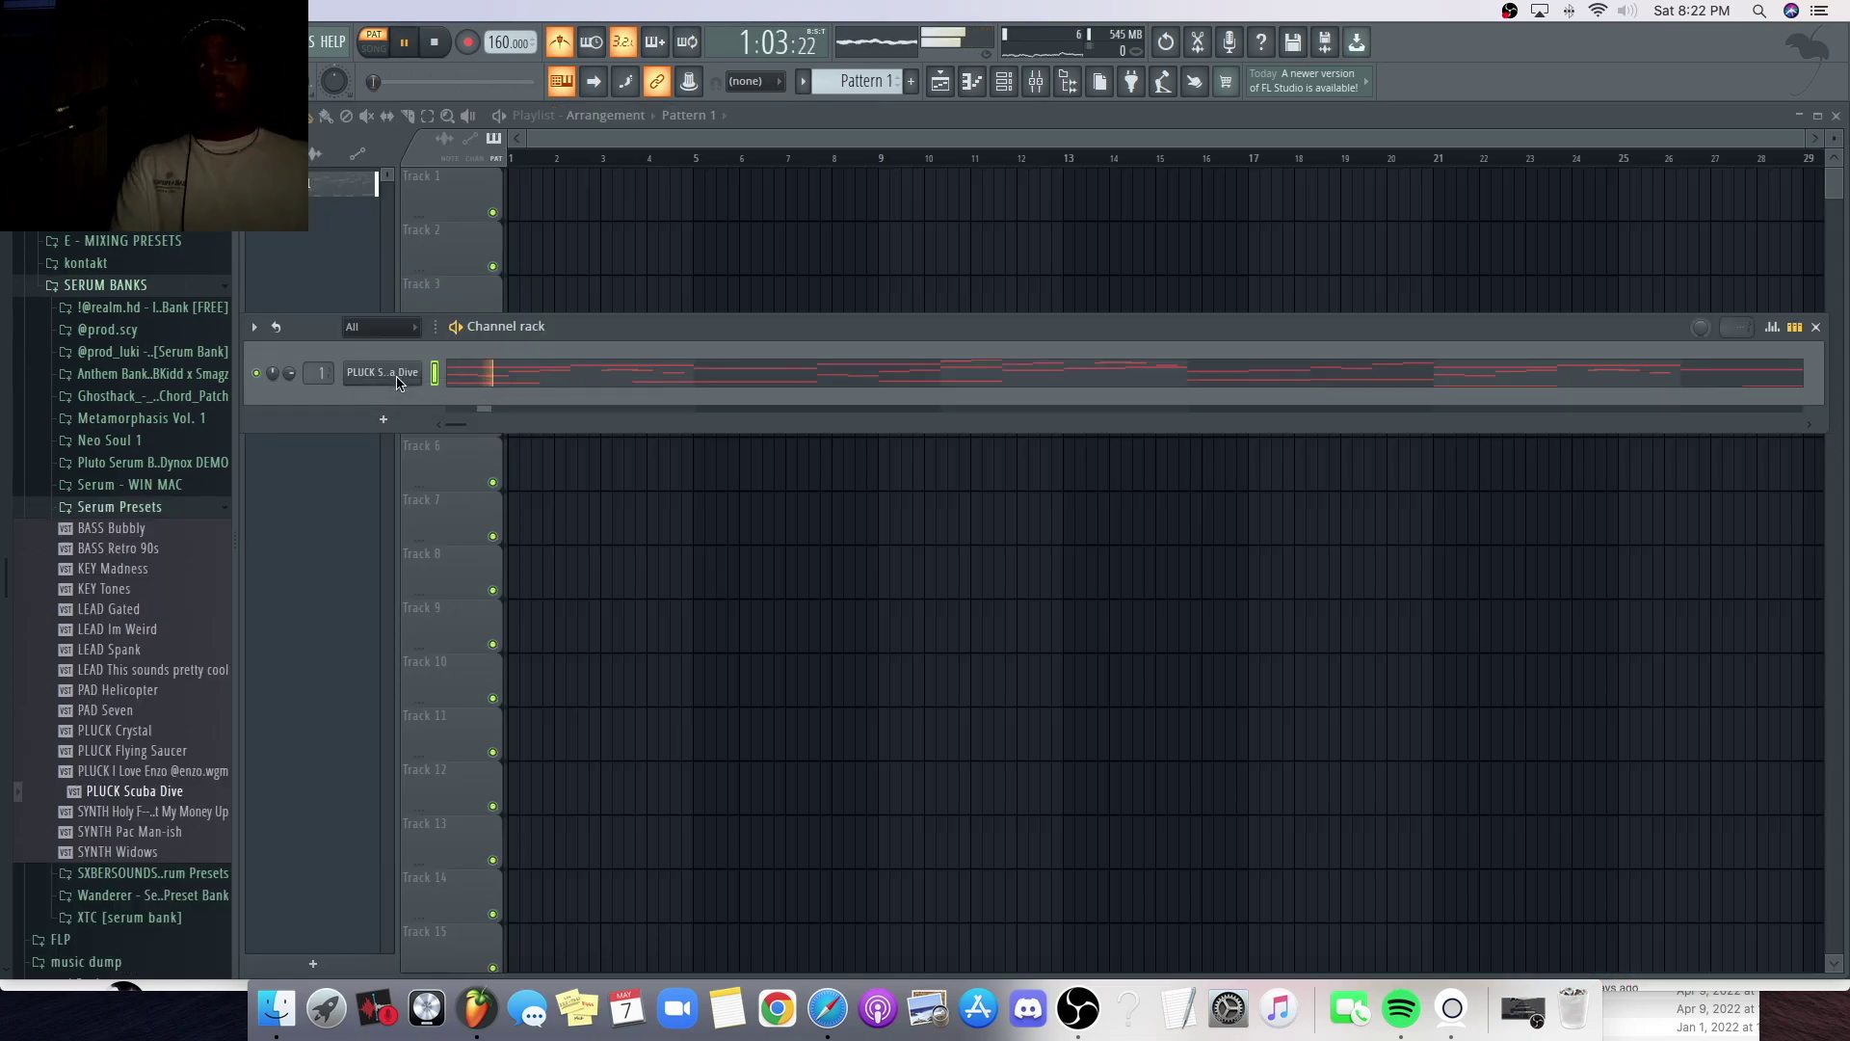
- Copy the pluck channel's notes, and audition the SYNTH Holy F...My Money Up, SYNTH Widows and PL Tropics presets on that channel
{"action": "right_click", "coordinate": [396, 378]}
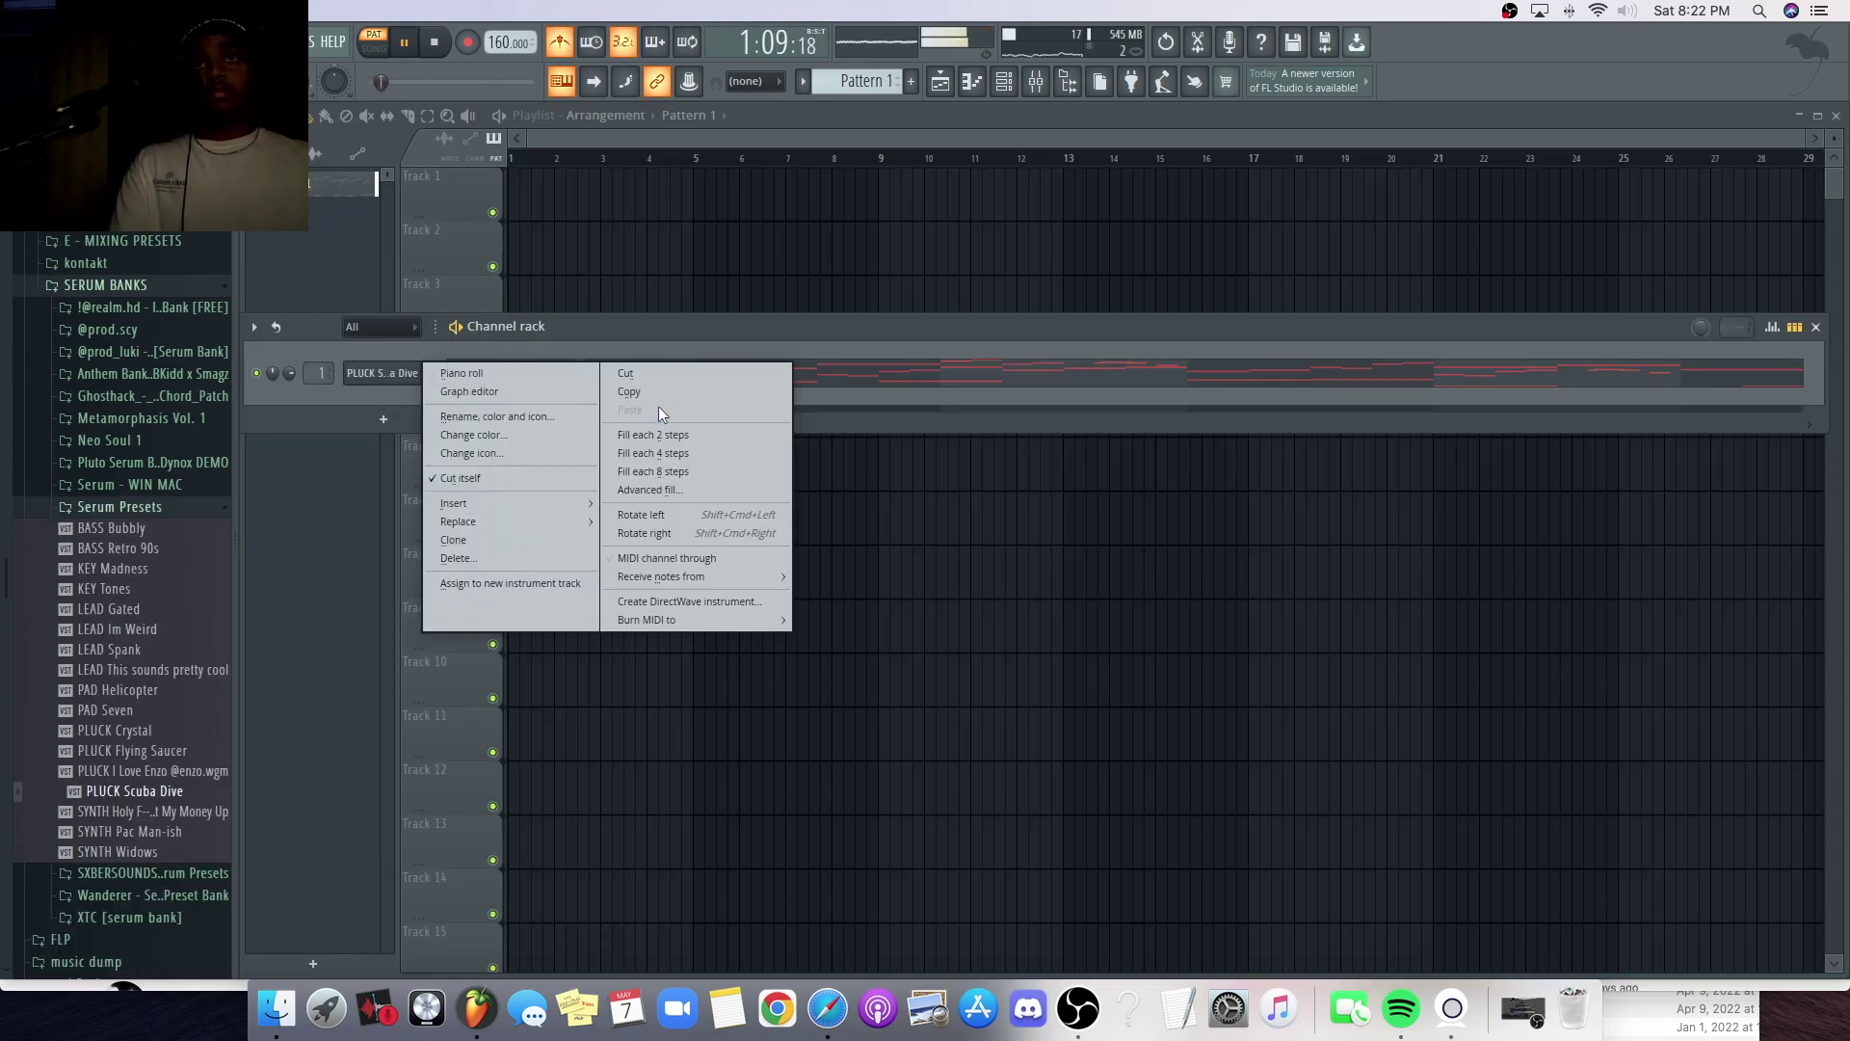
{"action": "left_click", "coordinate": [650, 394]}
{"action": "left_click_drag", "start_coordinate": [127, 811], "coordinate": [398, 393]}
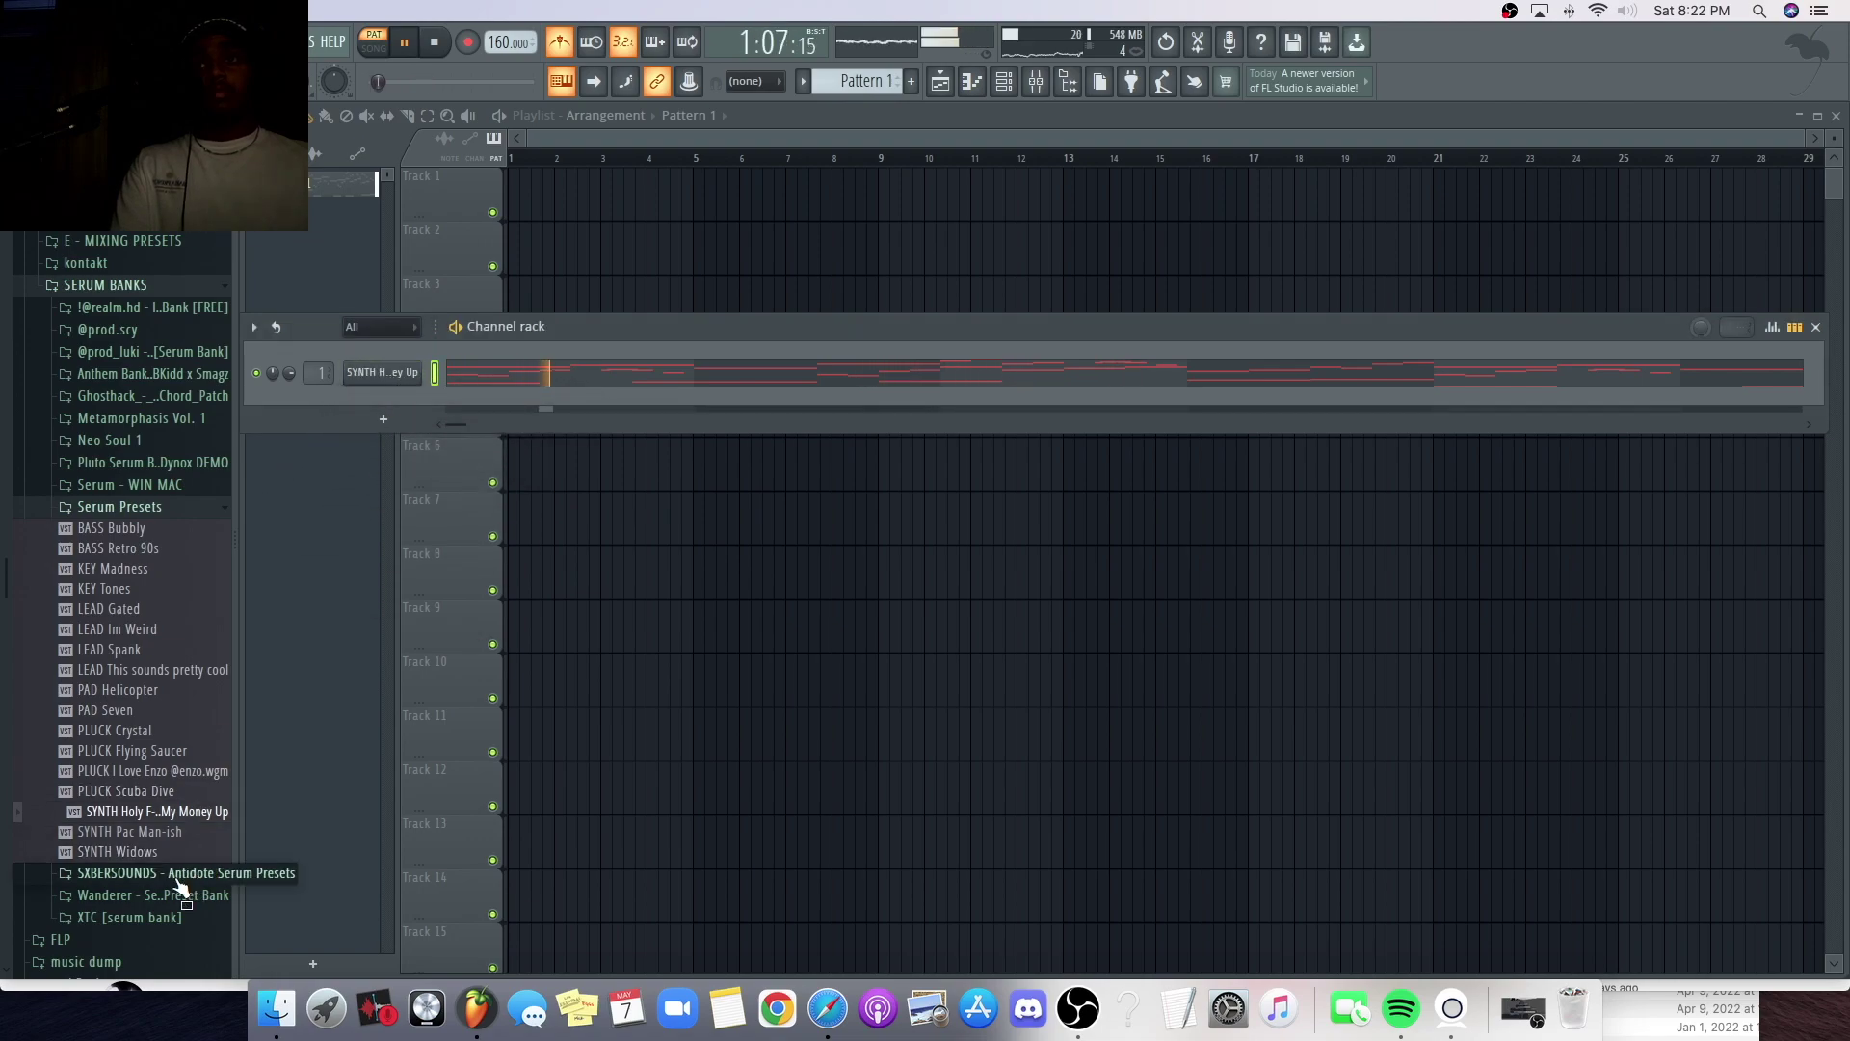
{"action": "left_click_drag", "start_coordinate": [164, 854], "coordinate": [383, 383]}
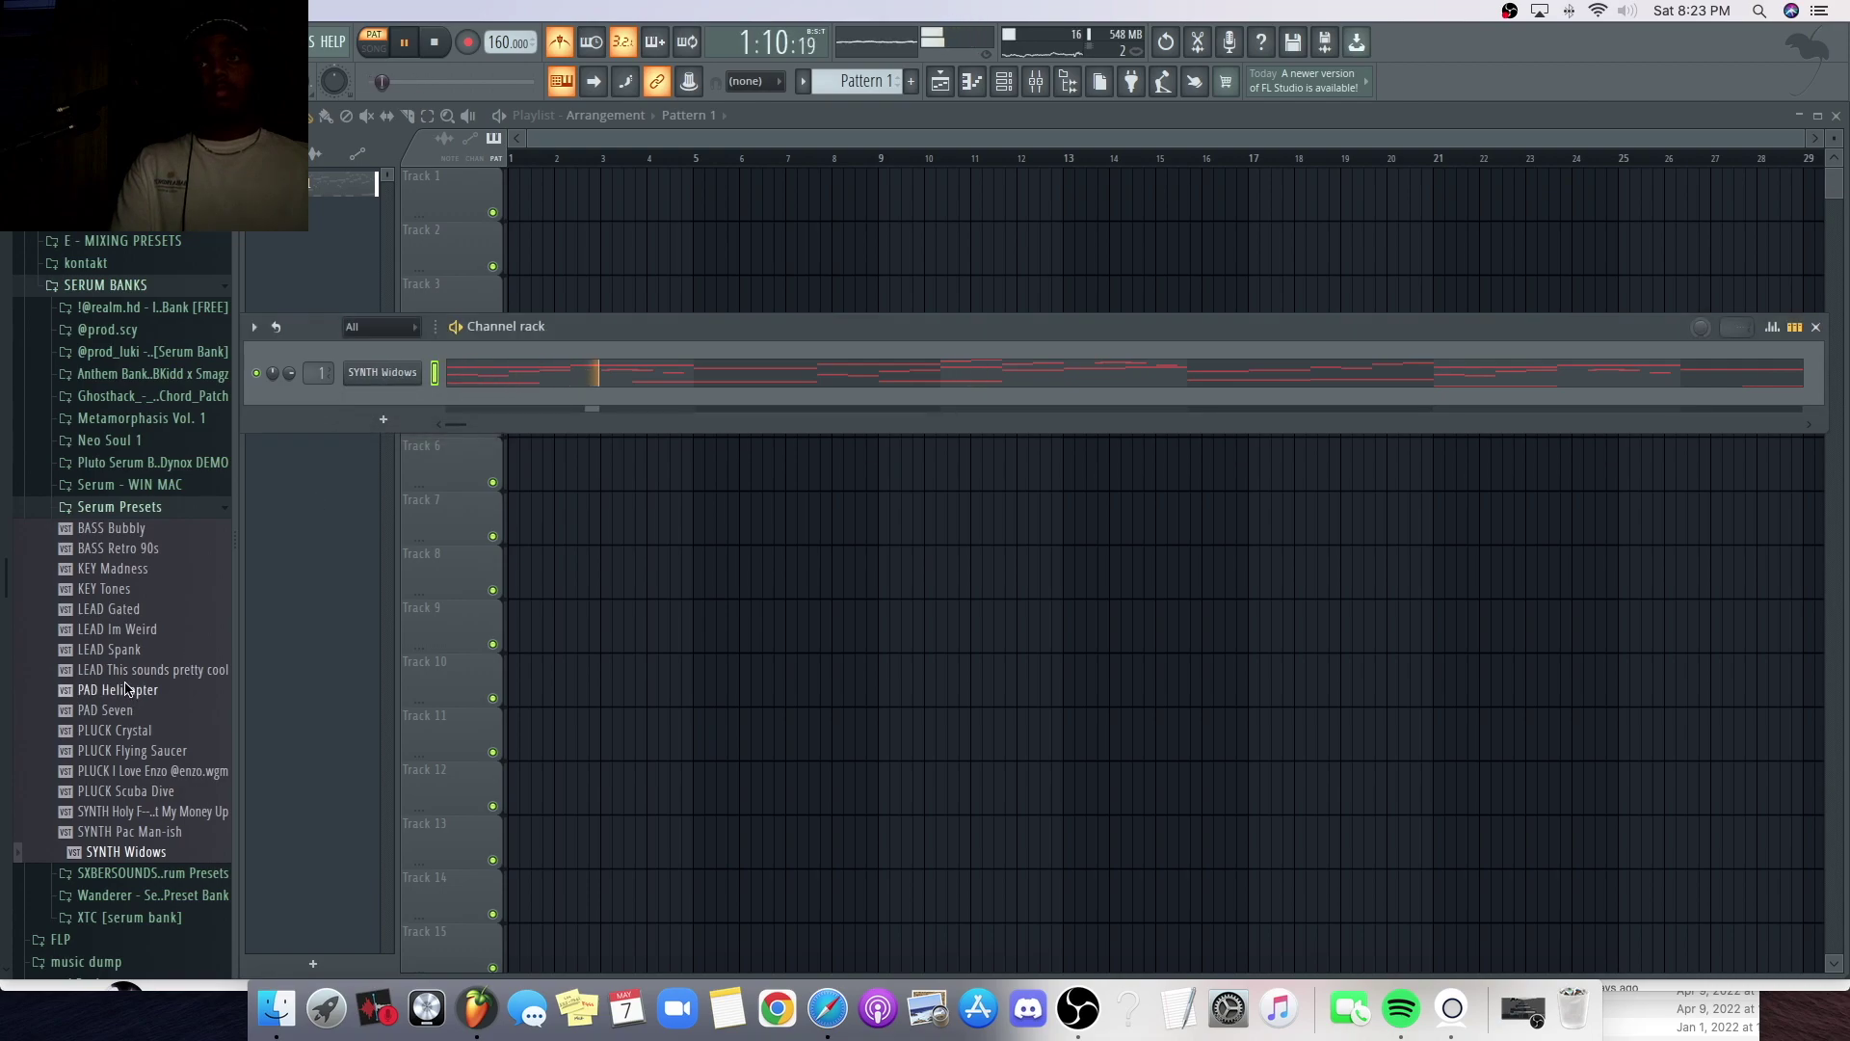
{"action": "left_click_drag", "start_coordinate": [366, 556], "coordinate": [376, 372]}
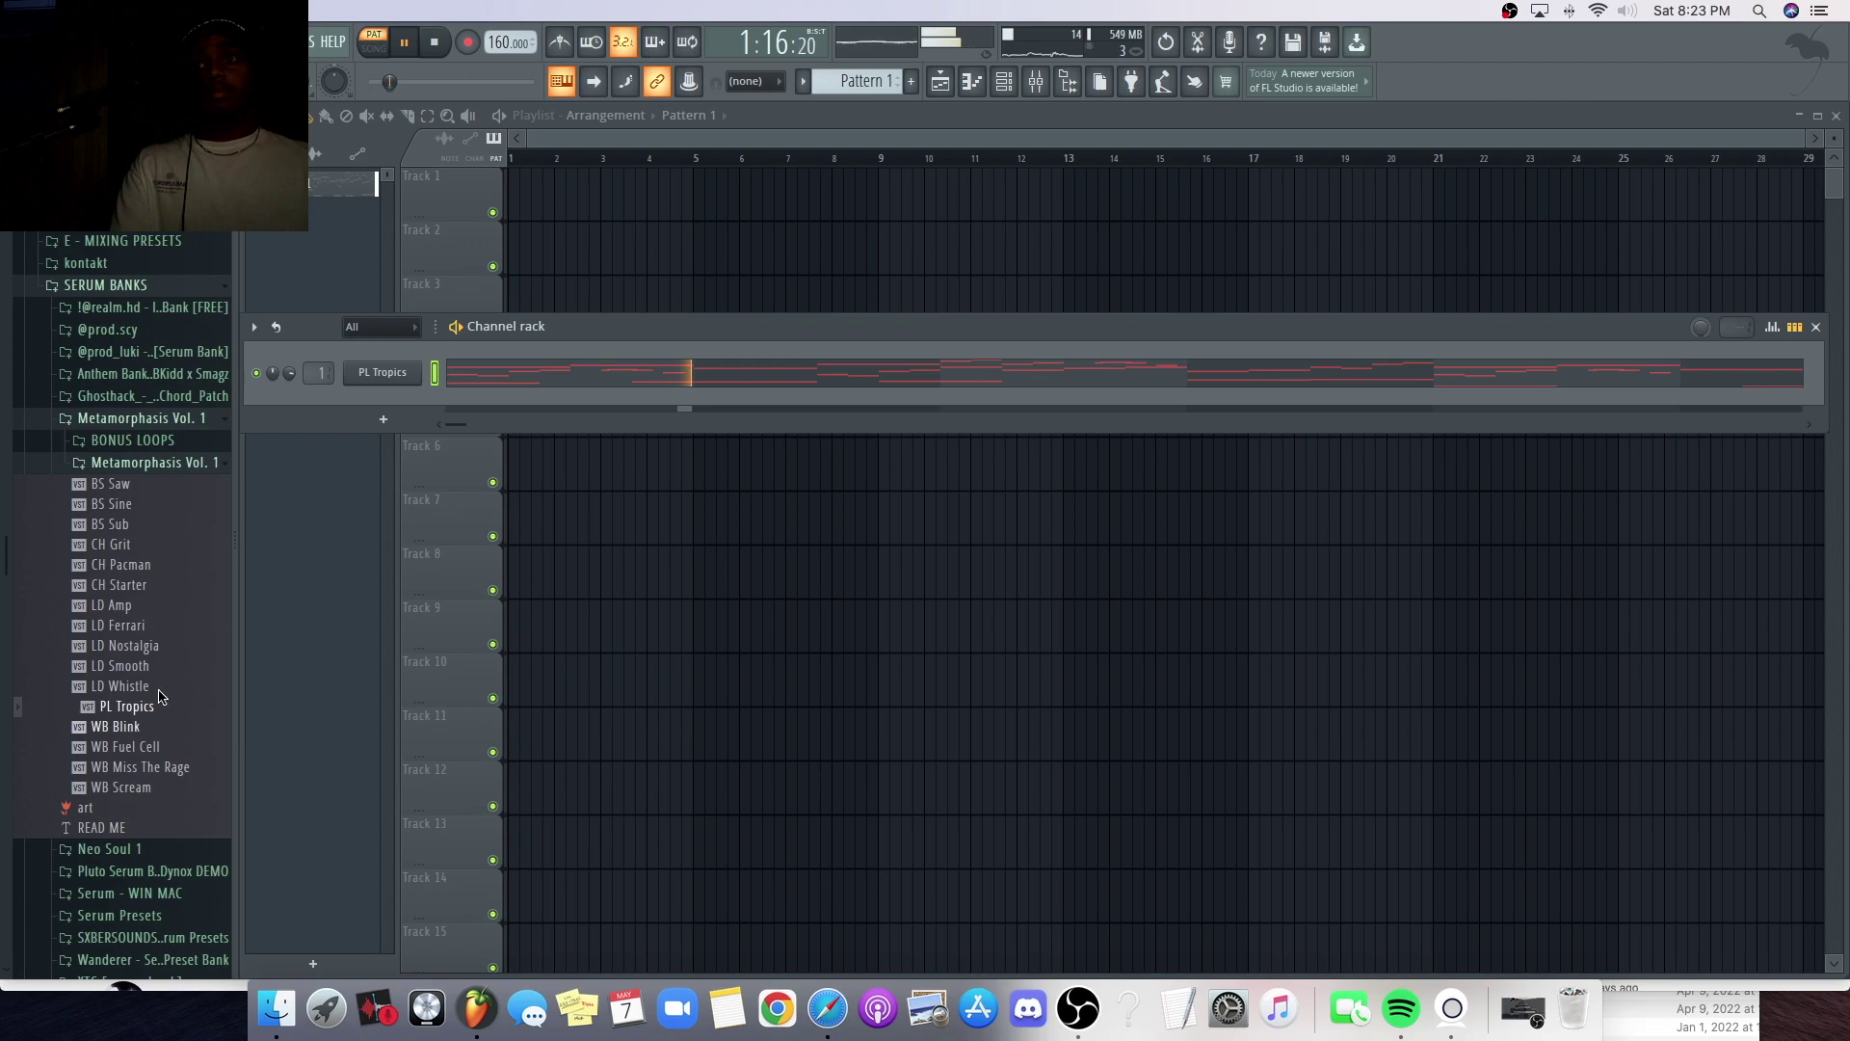
- Browse the other Serum banks and audition the PL - Hyper and PLUCK Baton presets on the melody channel
{"action": "left_click", "coordinate": [165, 467]}
{"action": "left_click", "coordinate": [174, 418]}
{"action": "left_click", "coordinate": [174, 418]}
{"action": "left_click", "coordinate": [169, 416]}
{"action": "left_click", "coordinate": [170, 399]}
{"action": "left_click", "coordinate": [170, 398]}
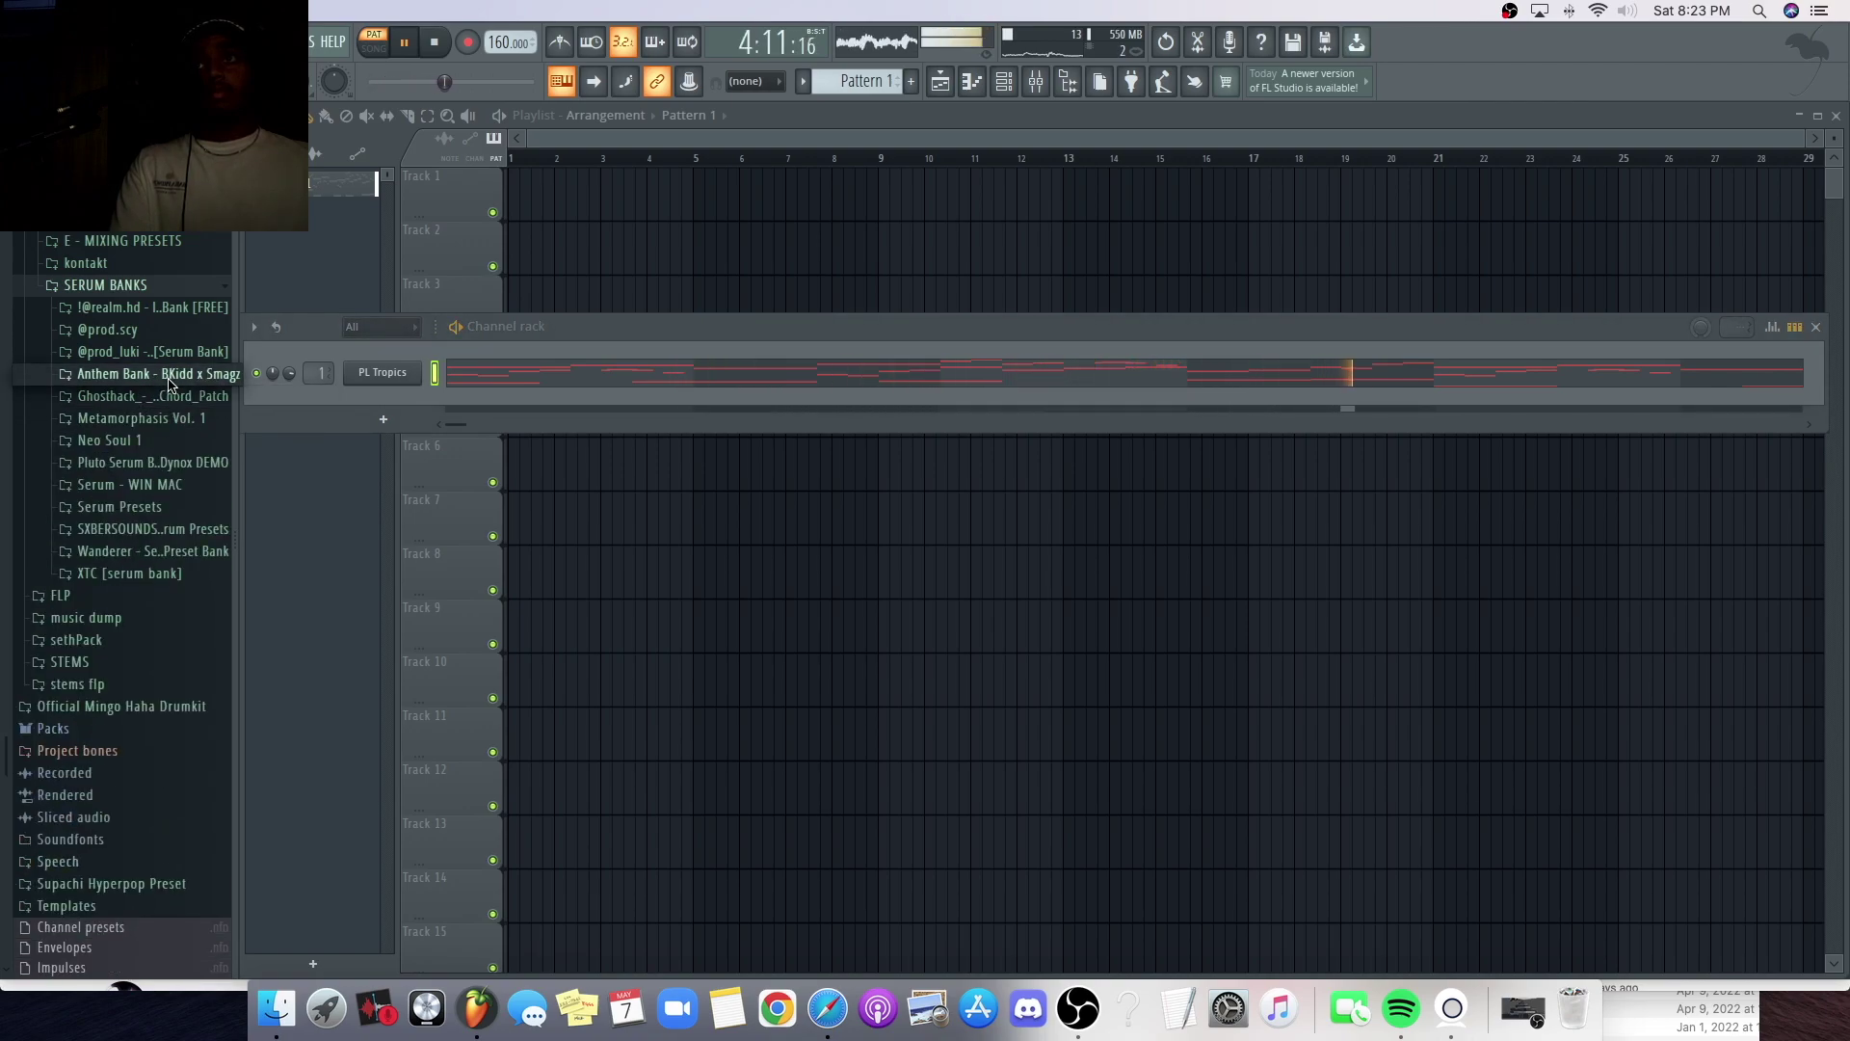
{"action": "left_click", "coordinate": [169, 377]}
{"action": "left_click", "coordinate": [154, 352]}
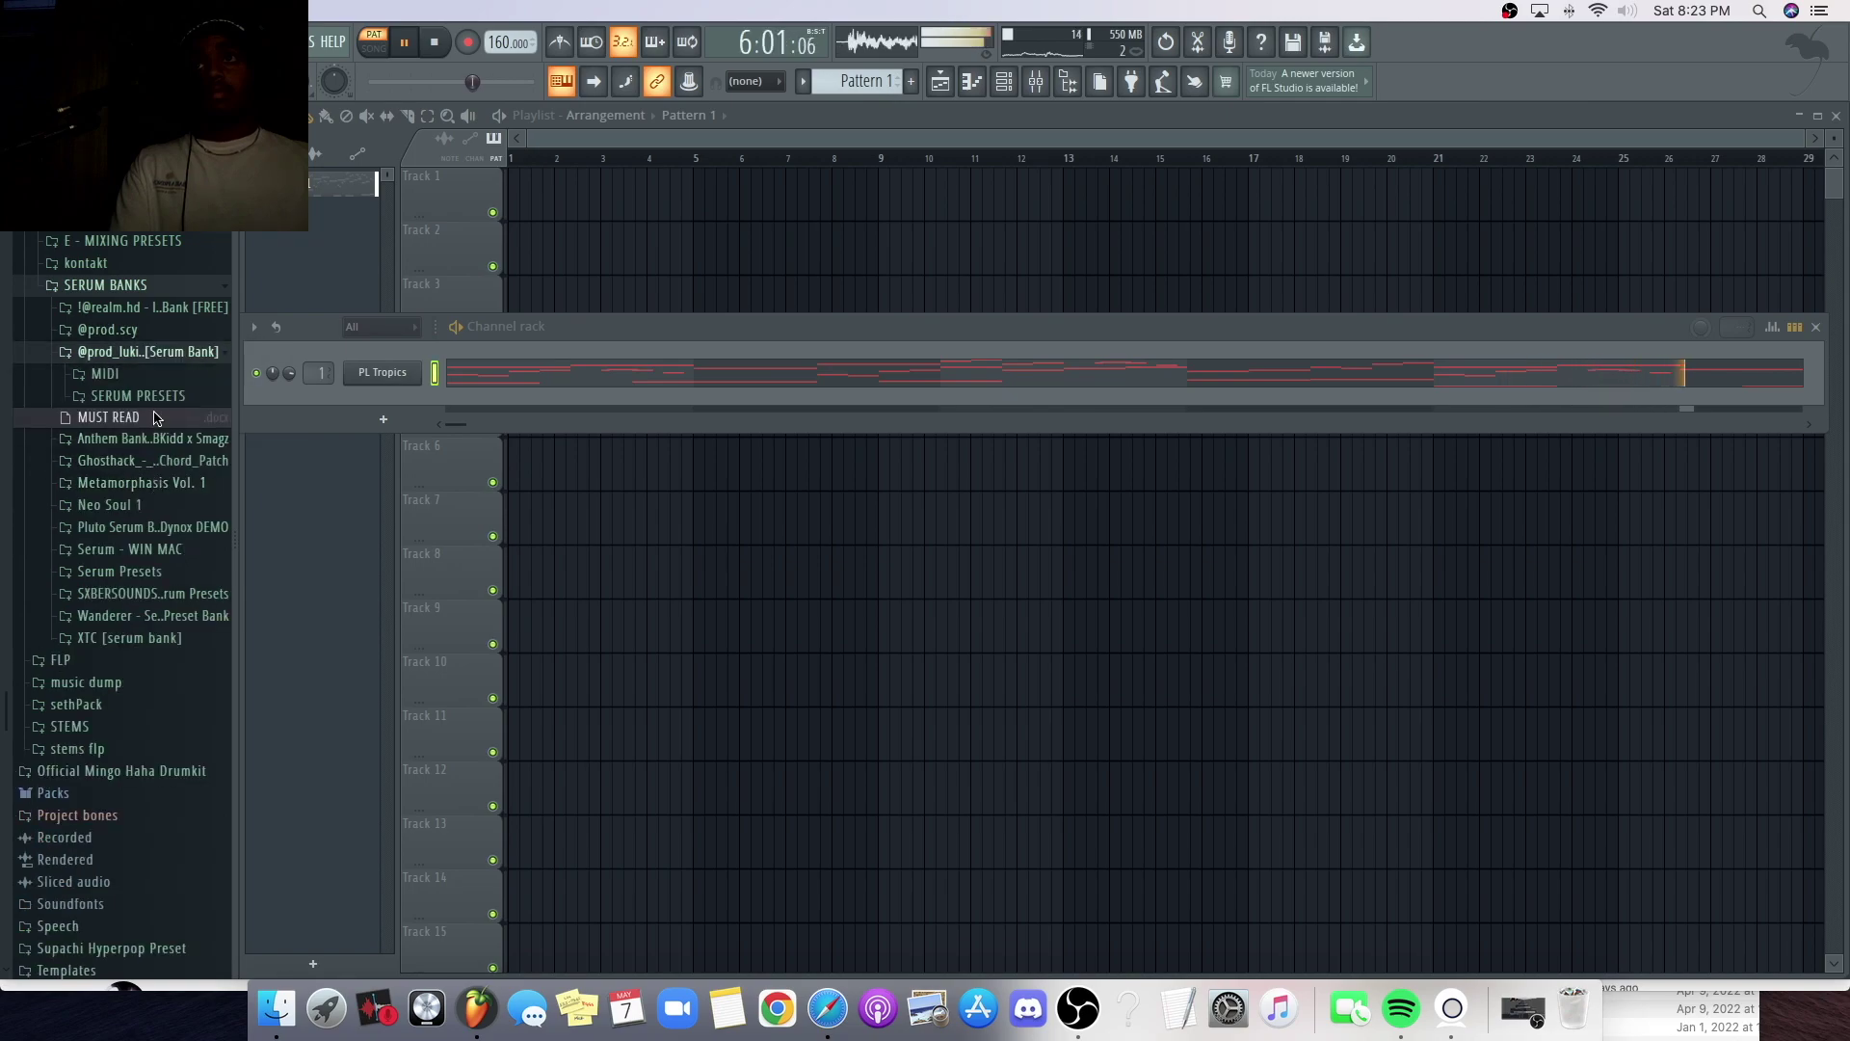
{"action": "left_click", "coordinate": [138, 395]}
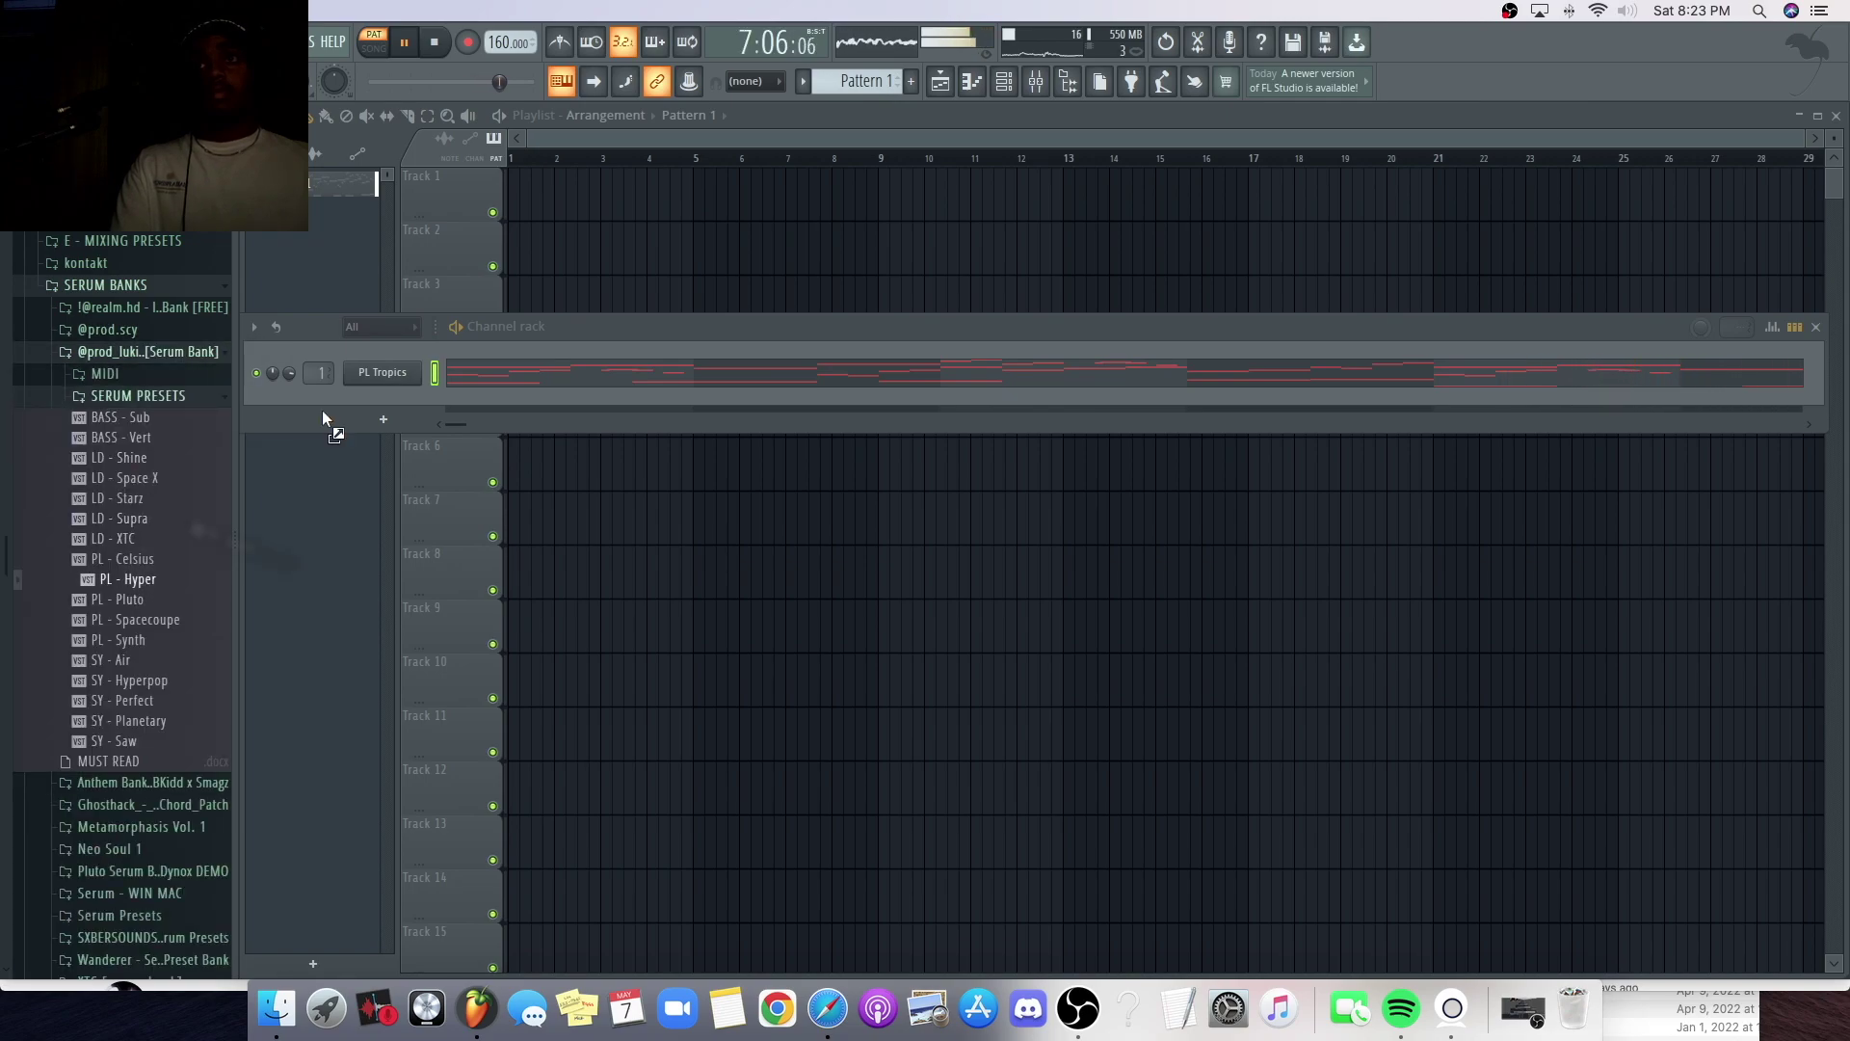
{"action": "left_click_drag", "start_coordinate": [368, 381], "coordinate": [368, 380]}
{"action": "left_click_drag", "start_coordinate": [134, 373], "coordinate": [371, 381]}
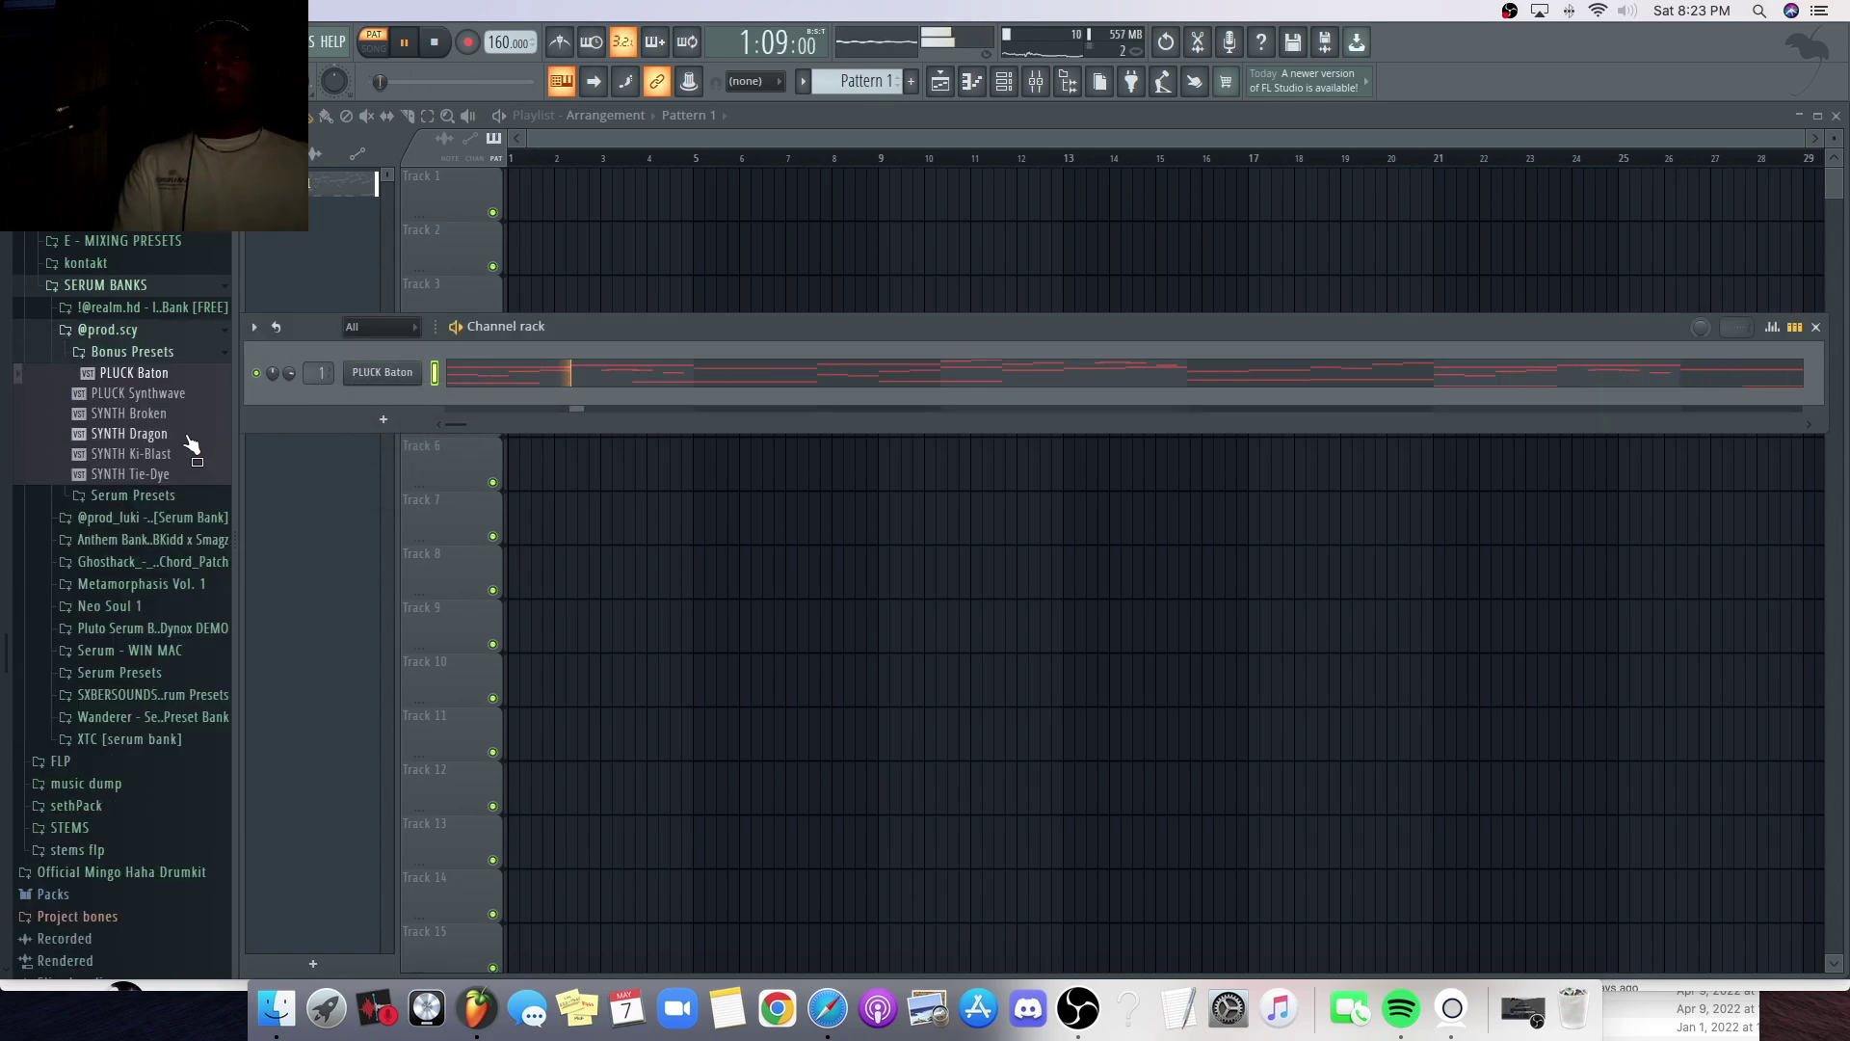
- Close the bonus presets folder, go through another Serum bank, and audition its PL Blueberry preset on the melody channel
{"action": "left_click", "coordinate": [188, 356]}
{"action": "left_click", "coordinate": [188, 332]}
{"action": "left_click", "coordinate": [188, 310]}
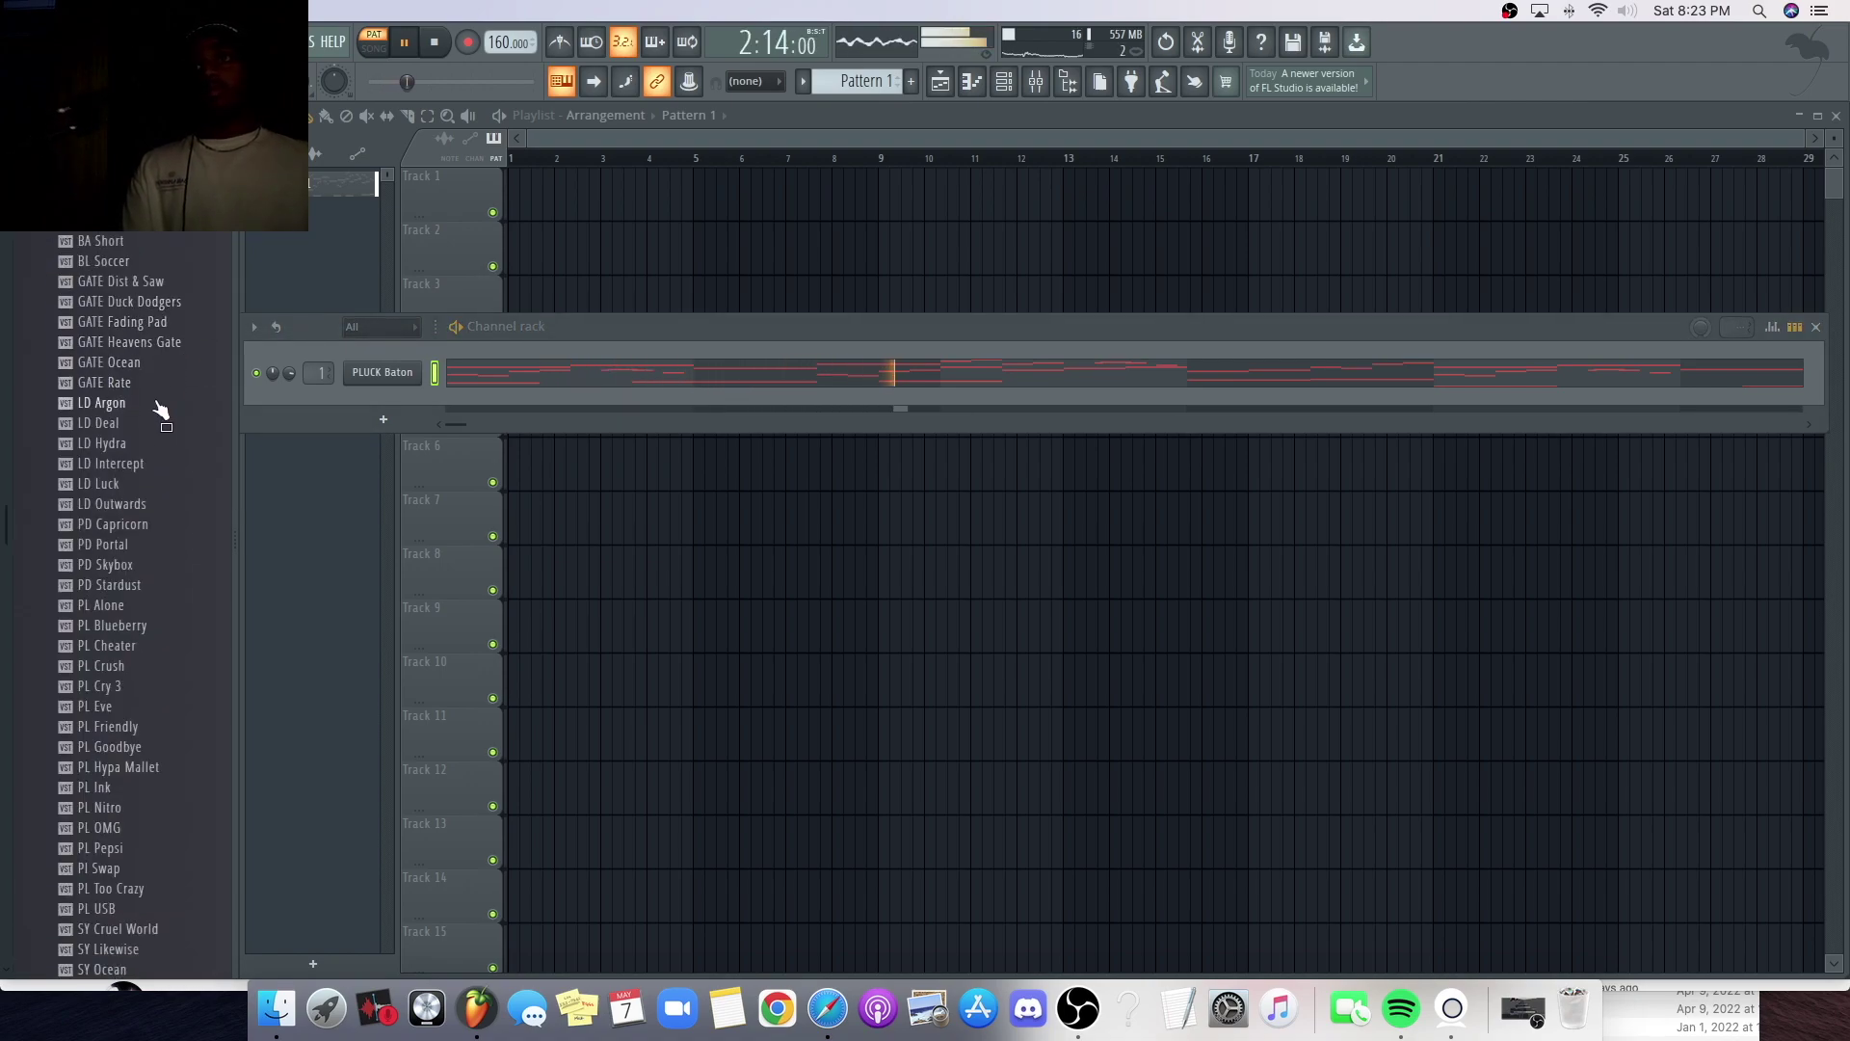
{"action": "left_click_drag", "start_coordinate": [437, 439], "coordinate": [403, 367]}
{"action": "mouse_move", "coordinate": [375, 371]}
{"action": "left_mouse_down"}
{"action": "mouse_move", "coordinate": [270, 463]}
{"action": "mouse_move", "coordinate": [369, 372]}
{"action": "left_mouse_up"}
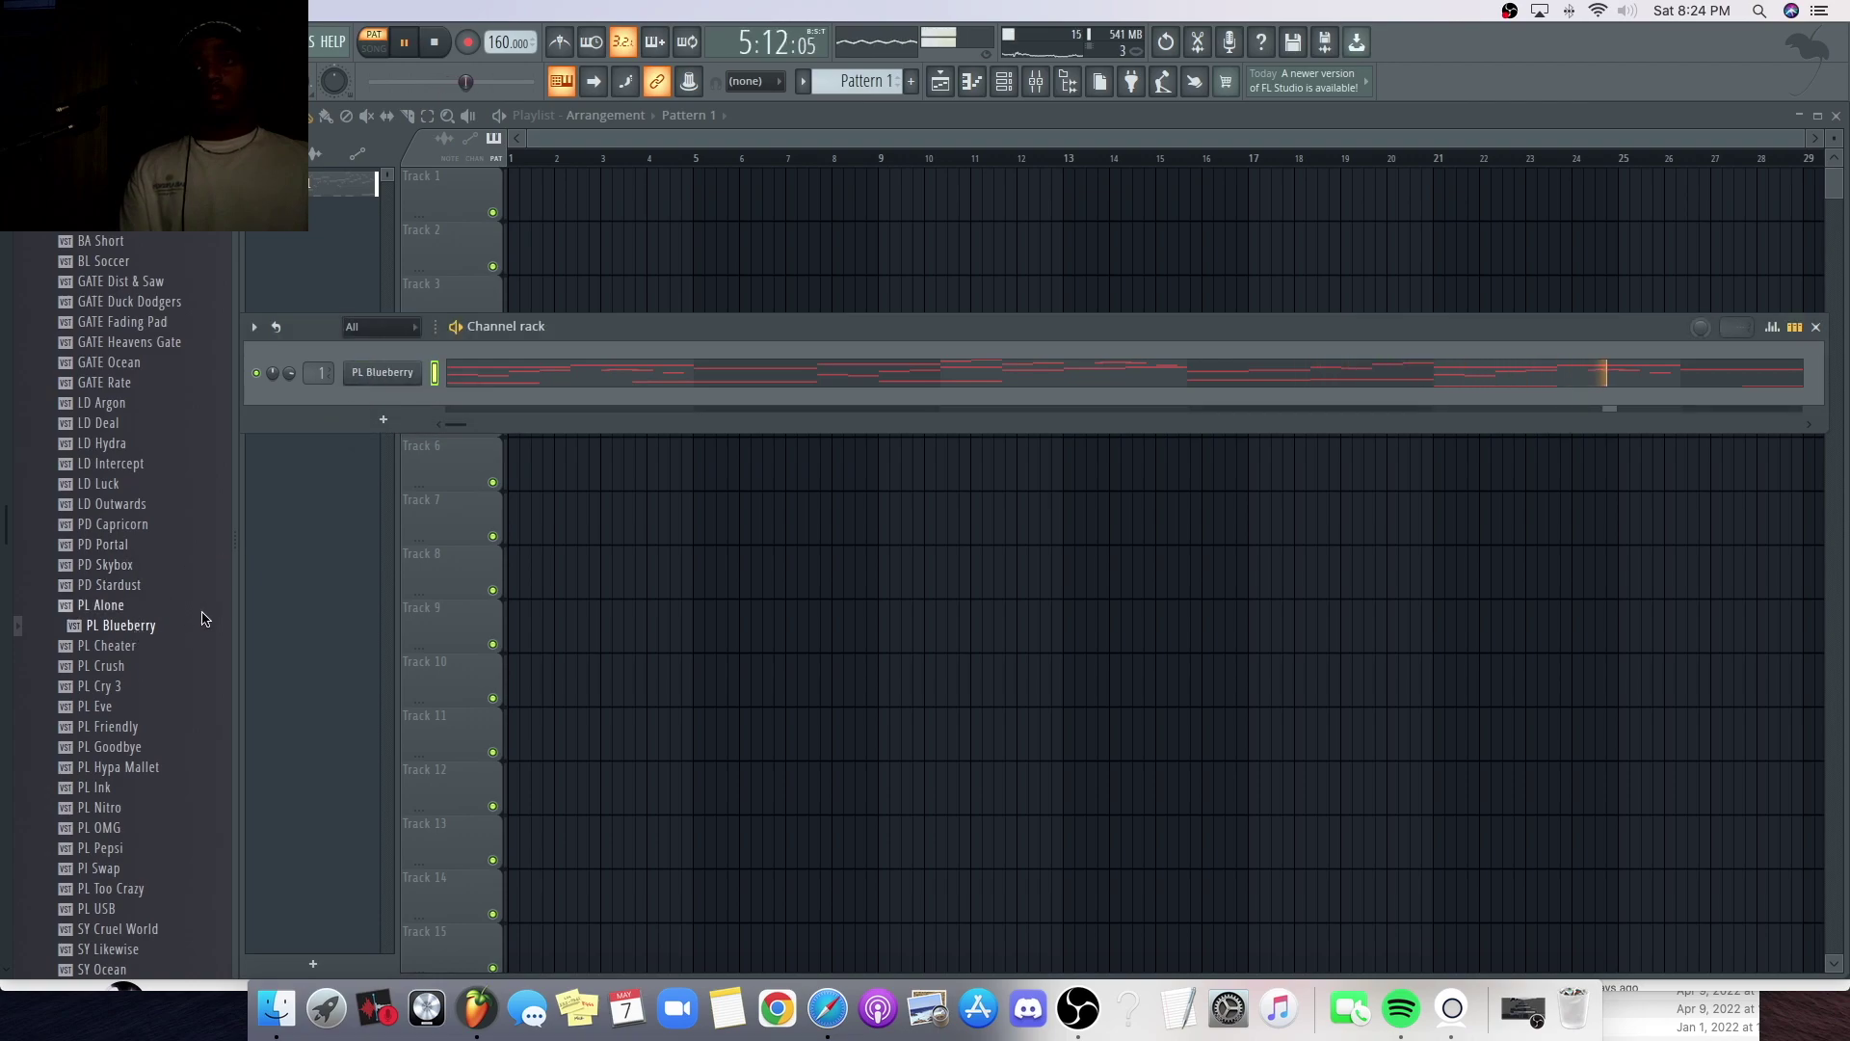
- Audition the PL Cheater, PL Crush, PL Friendly, PL Goodbye and PL Hypa Mallet presets on the melody channel
{"action": "left_click_drag", "start_coordinate": [186, 648], "coordinate": [392, 374]}
{"action": "left_click_drag", "start_coordinate": [106, 665], "coordinate": [338, 439]}
{"action": "left_click_drag", "start_coordinate": [368, 378], "coordinate": [368, 378]}
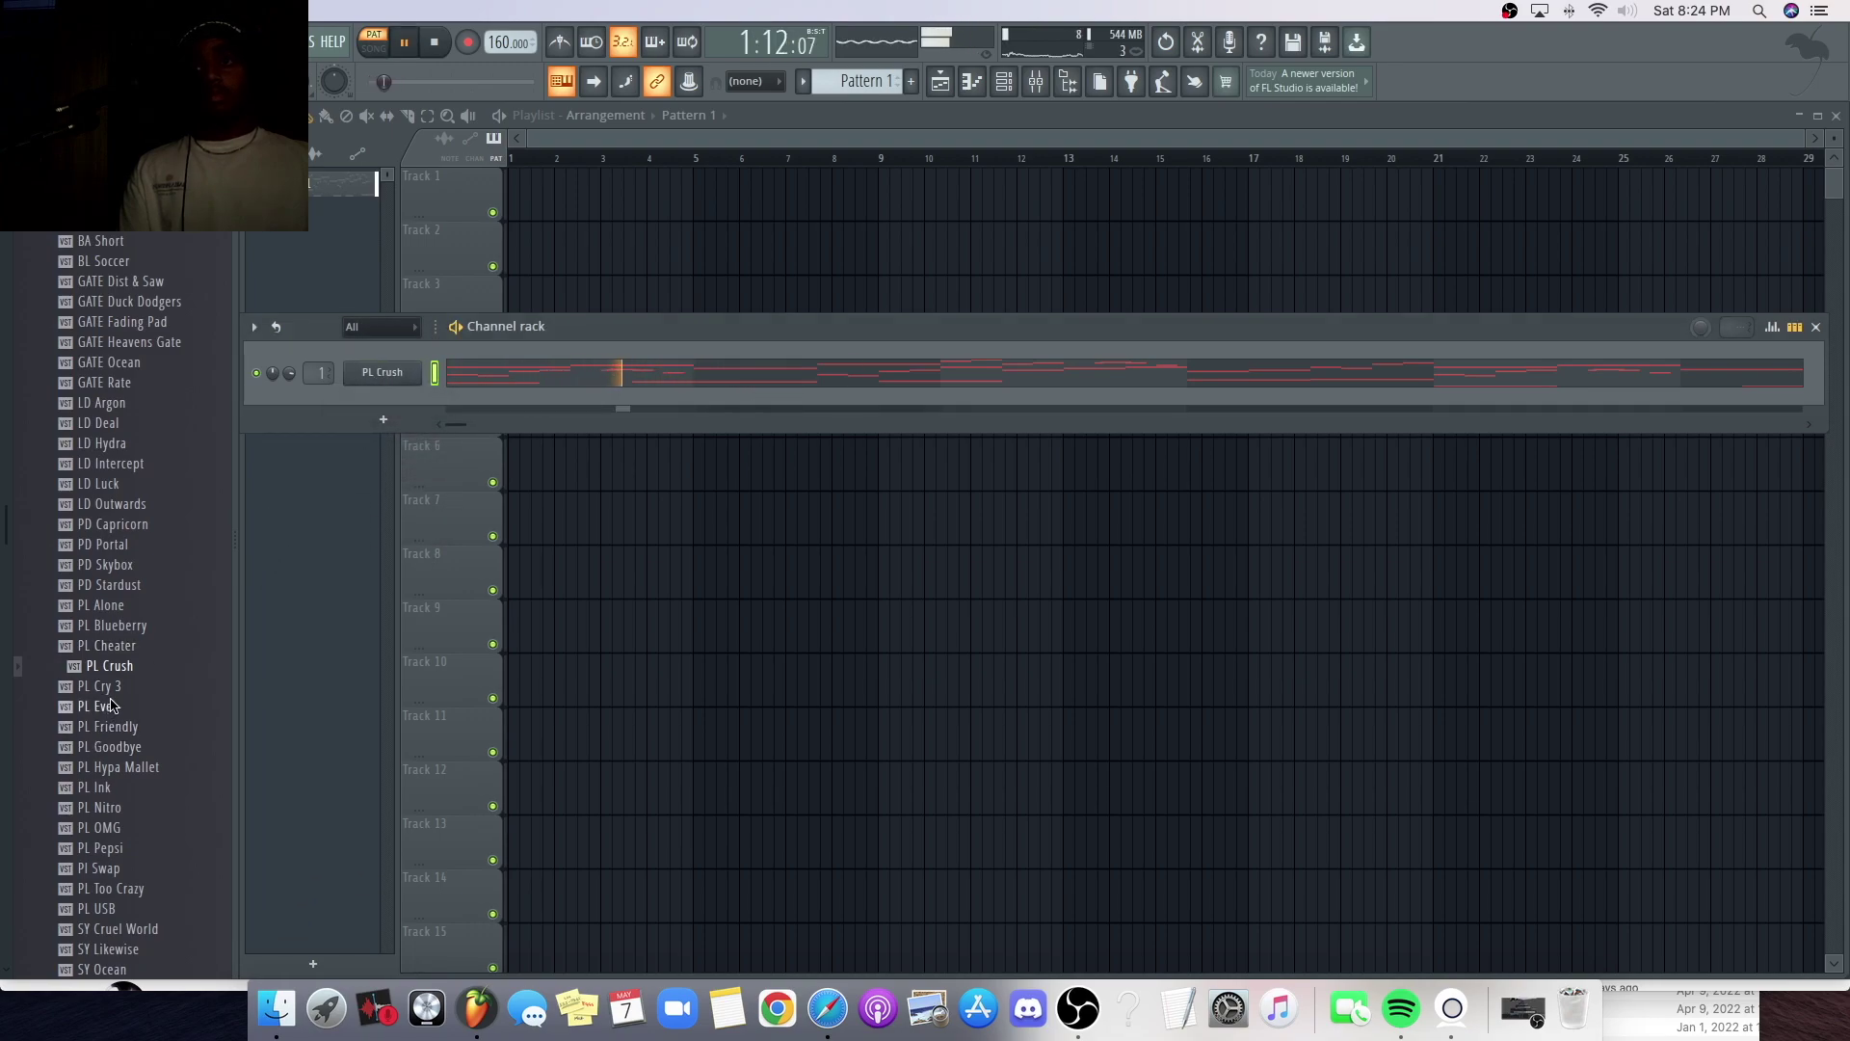
{"action": "left_click_drag", "start_coordinate": [284, 546], "coordinate": [367, 378]}
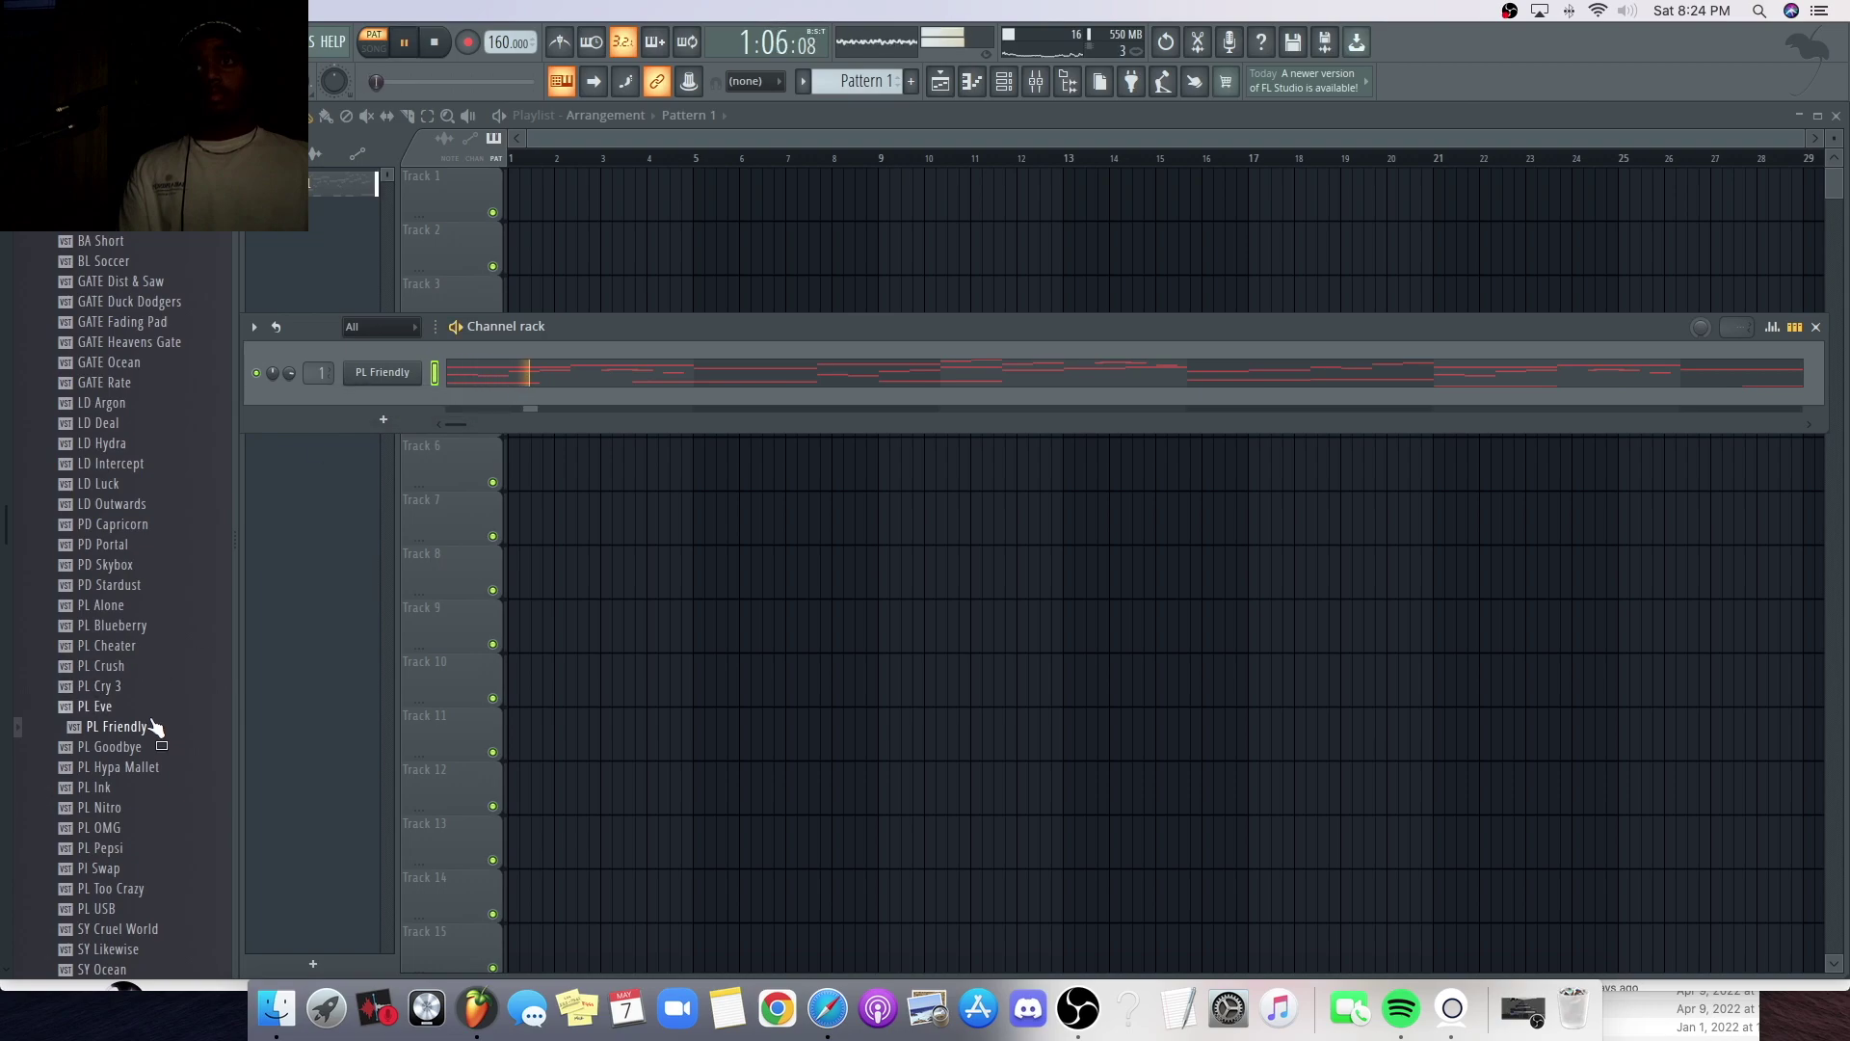
{"action": "left_click_drag", "start_coordinate": [150, 753], "coordinate": [349, 367]}
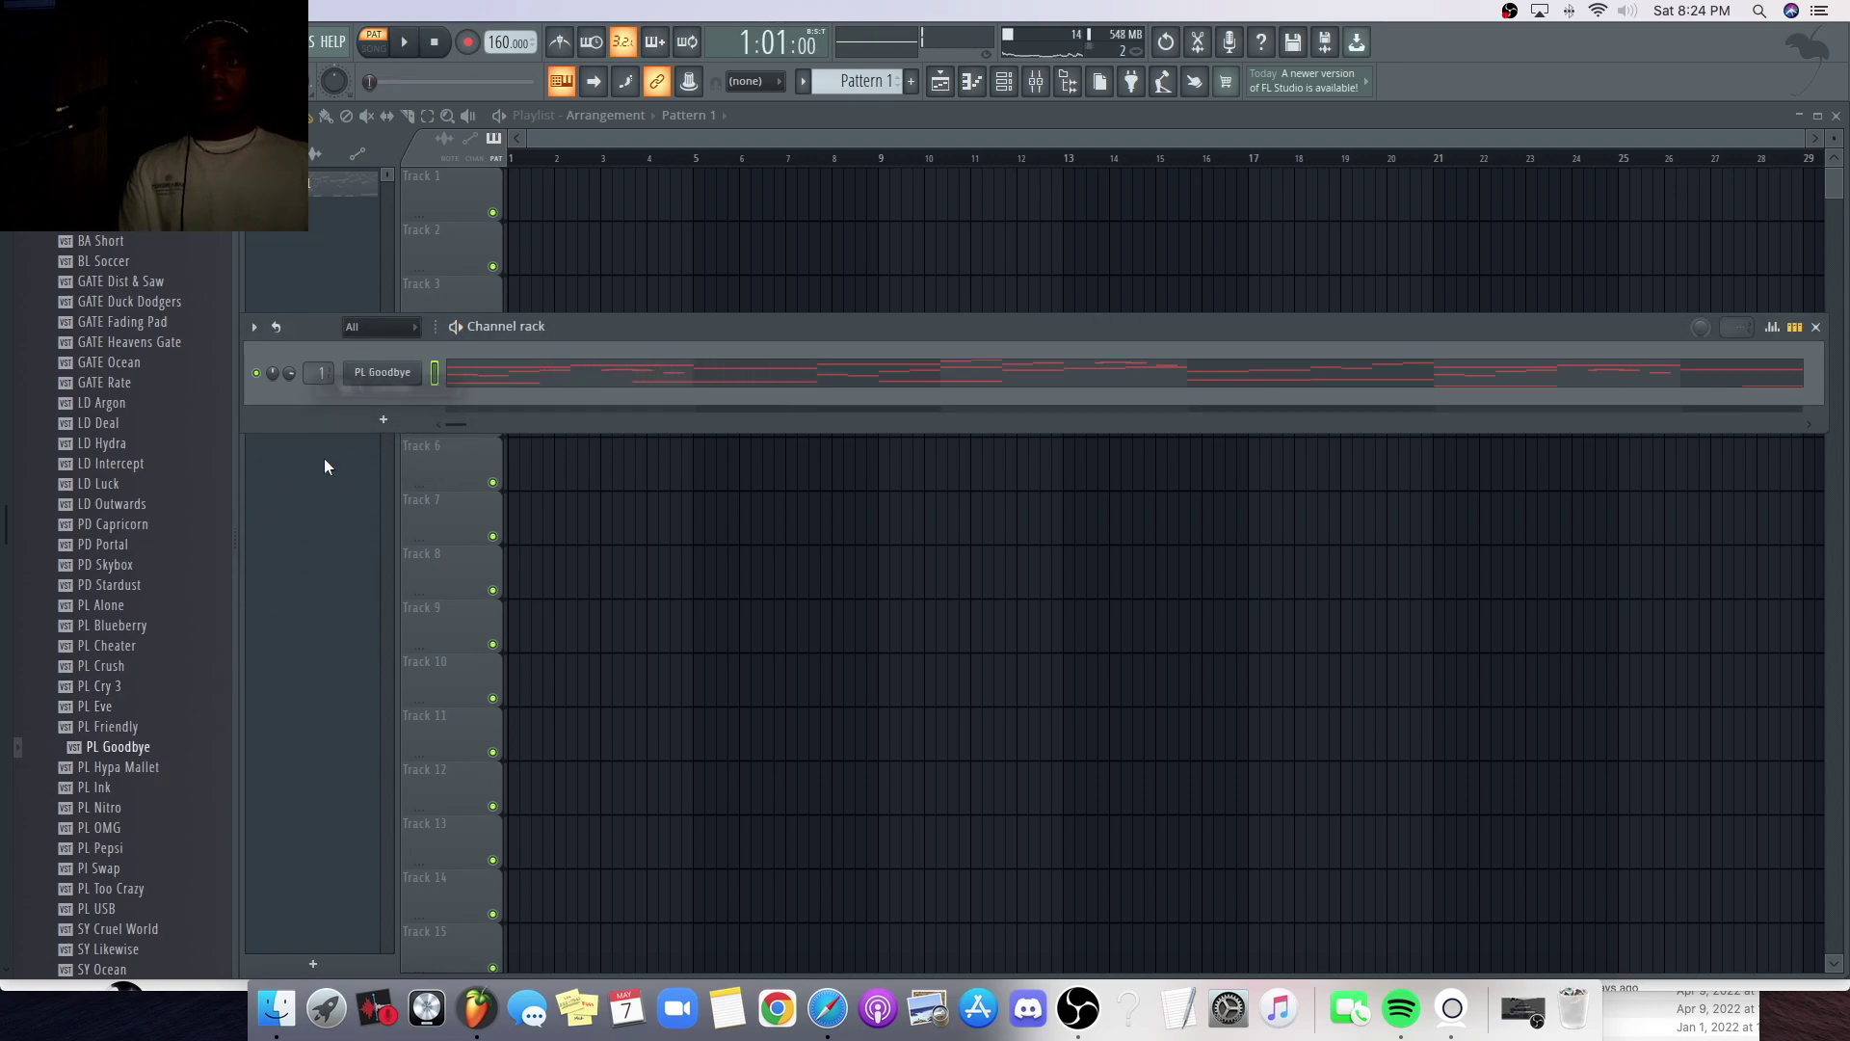
{"action": "mouse_move", "coordinate": [159, 772]}
{"action": "left_mouse_down"}
{"action": "mouse_move", "coordinate": [434, 326]}
{"action": "mouse_move", "coordinate": [399, 381]}
{"action": "mouse_move", "coordinate": [384, 374]}
{"action": "left_mouse_up"}
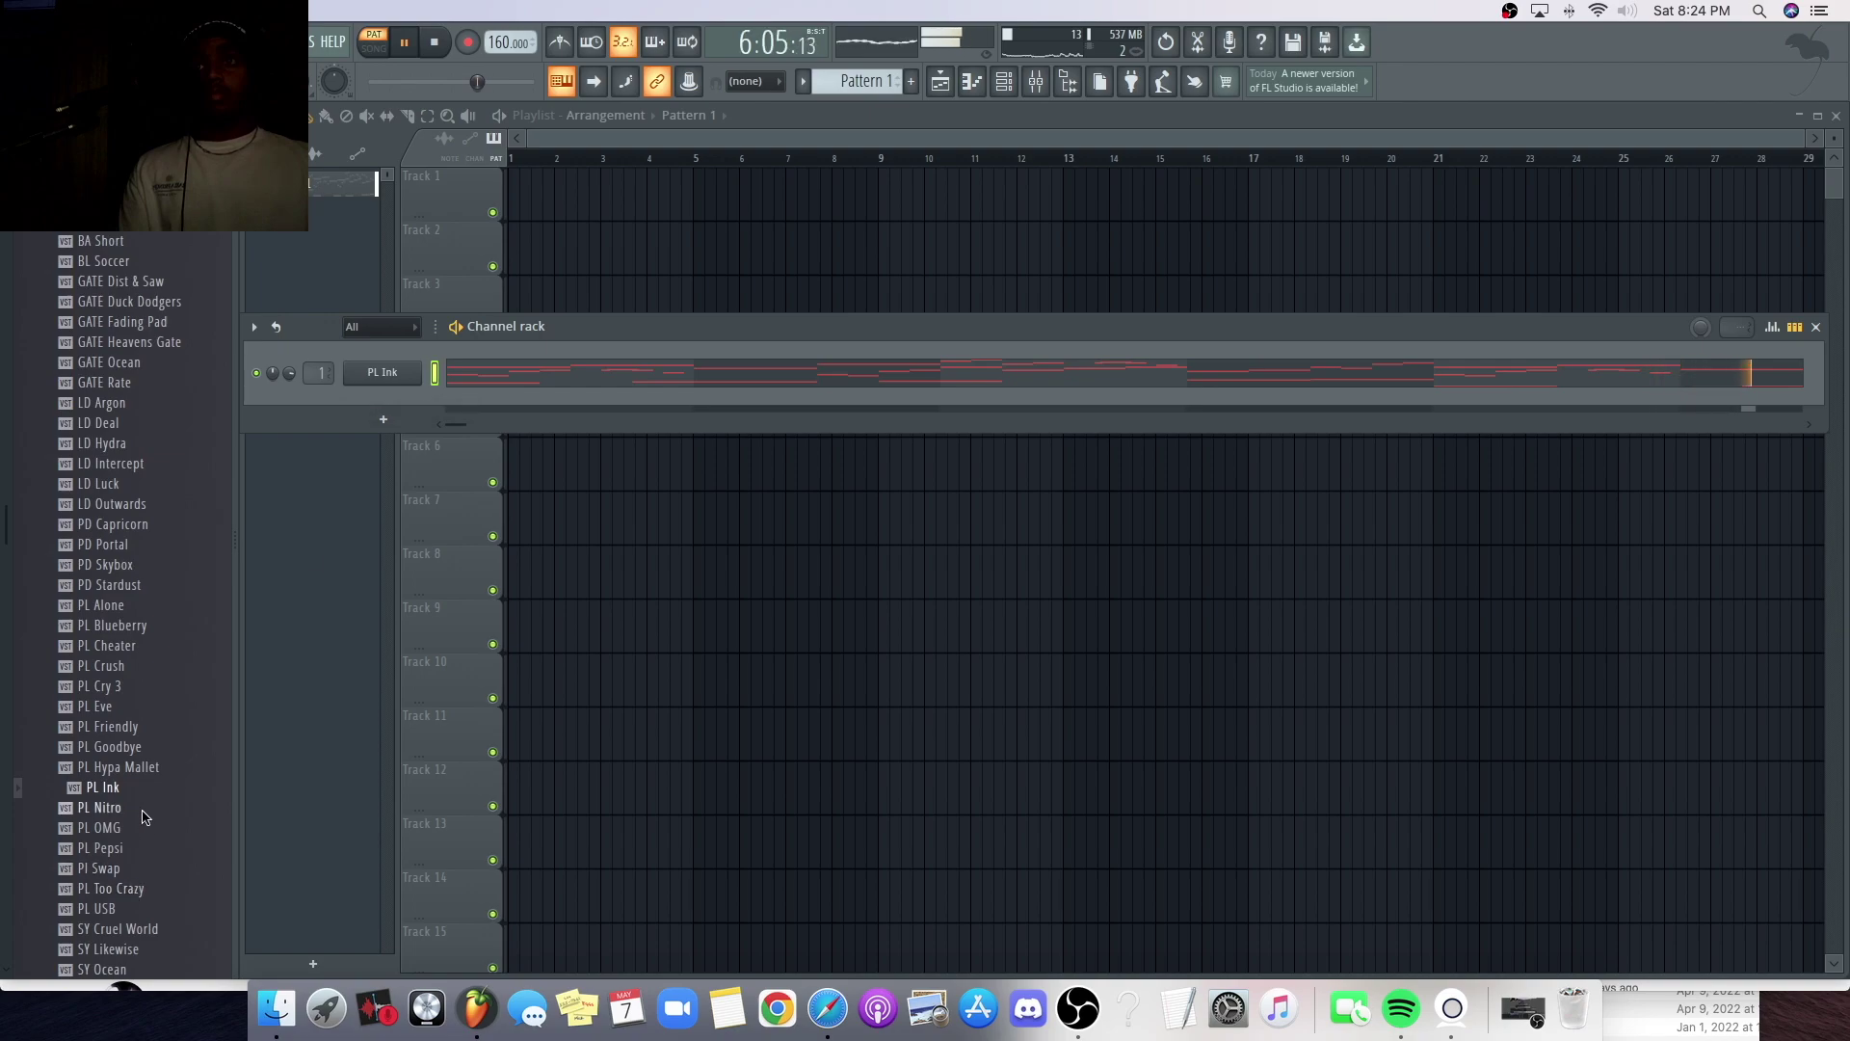
- Load the PL Nitro preset on the melody channel and open its notes in the piano roll
{"action": "left_click_drag", "start_coordinate": [387, 373], "coordinate": [376, 385]}
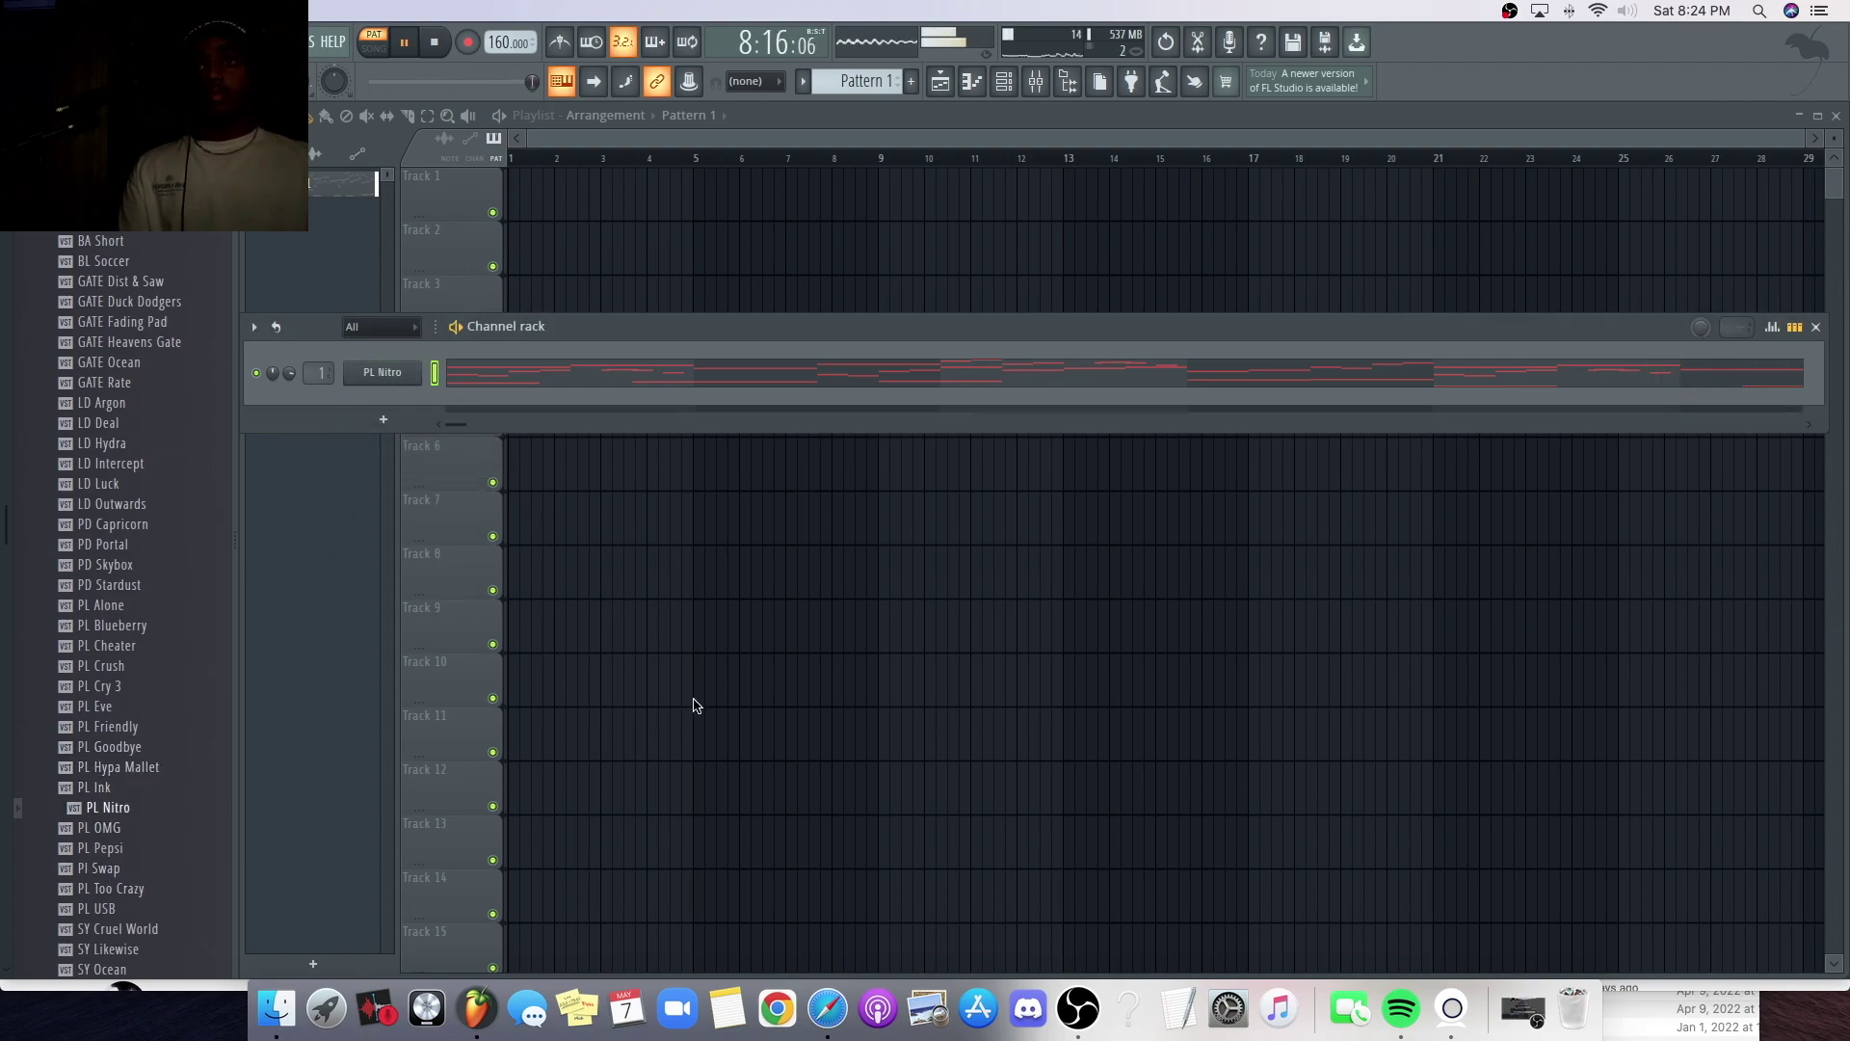
{"action": "left_click", "coordinate": [545, 381]}
{"action": "key", "text": "space"}
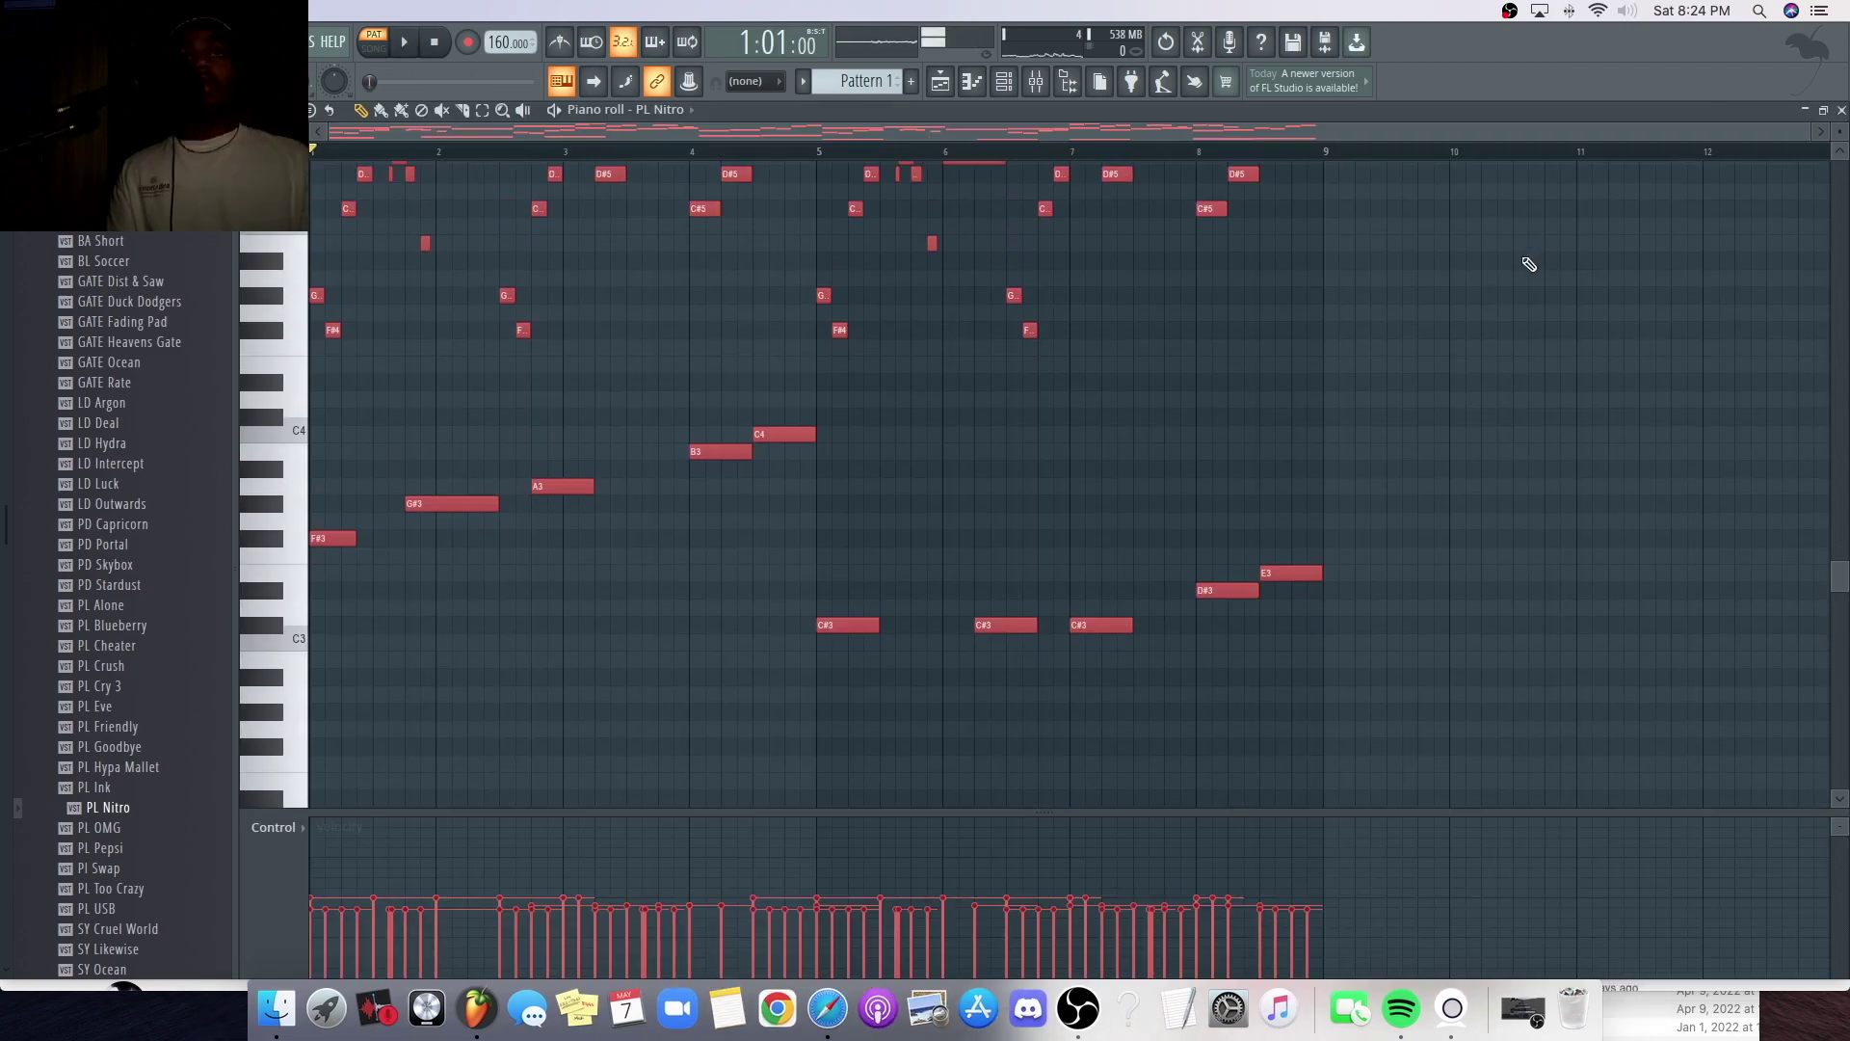
{"action": "scroll", "coordinate": [1442, 146], "scroll_direction": "right", "scroll_amount": 3}
{"action": "scroll", "coordinate": [1448, 154], "scroll_direction": "left", "scroll_amount": 3}
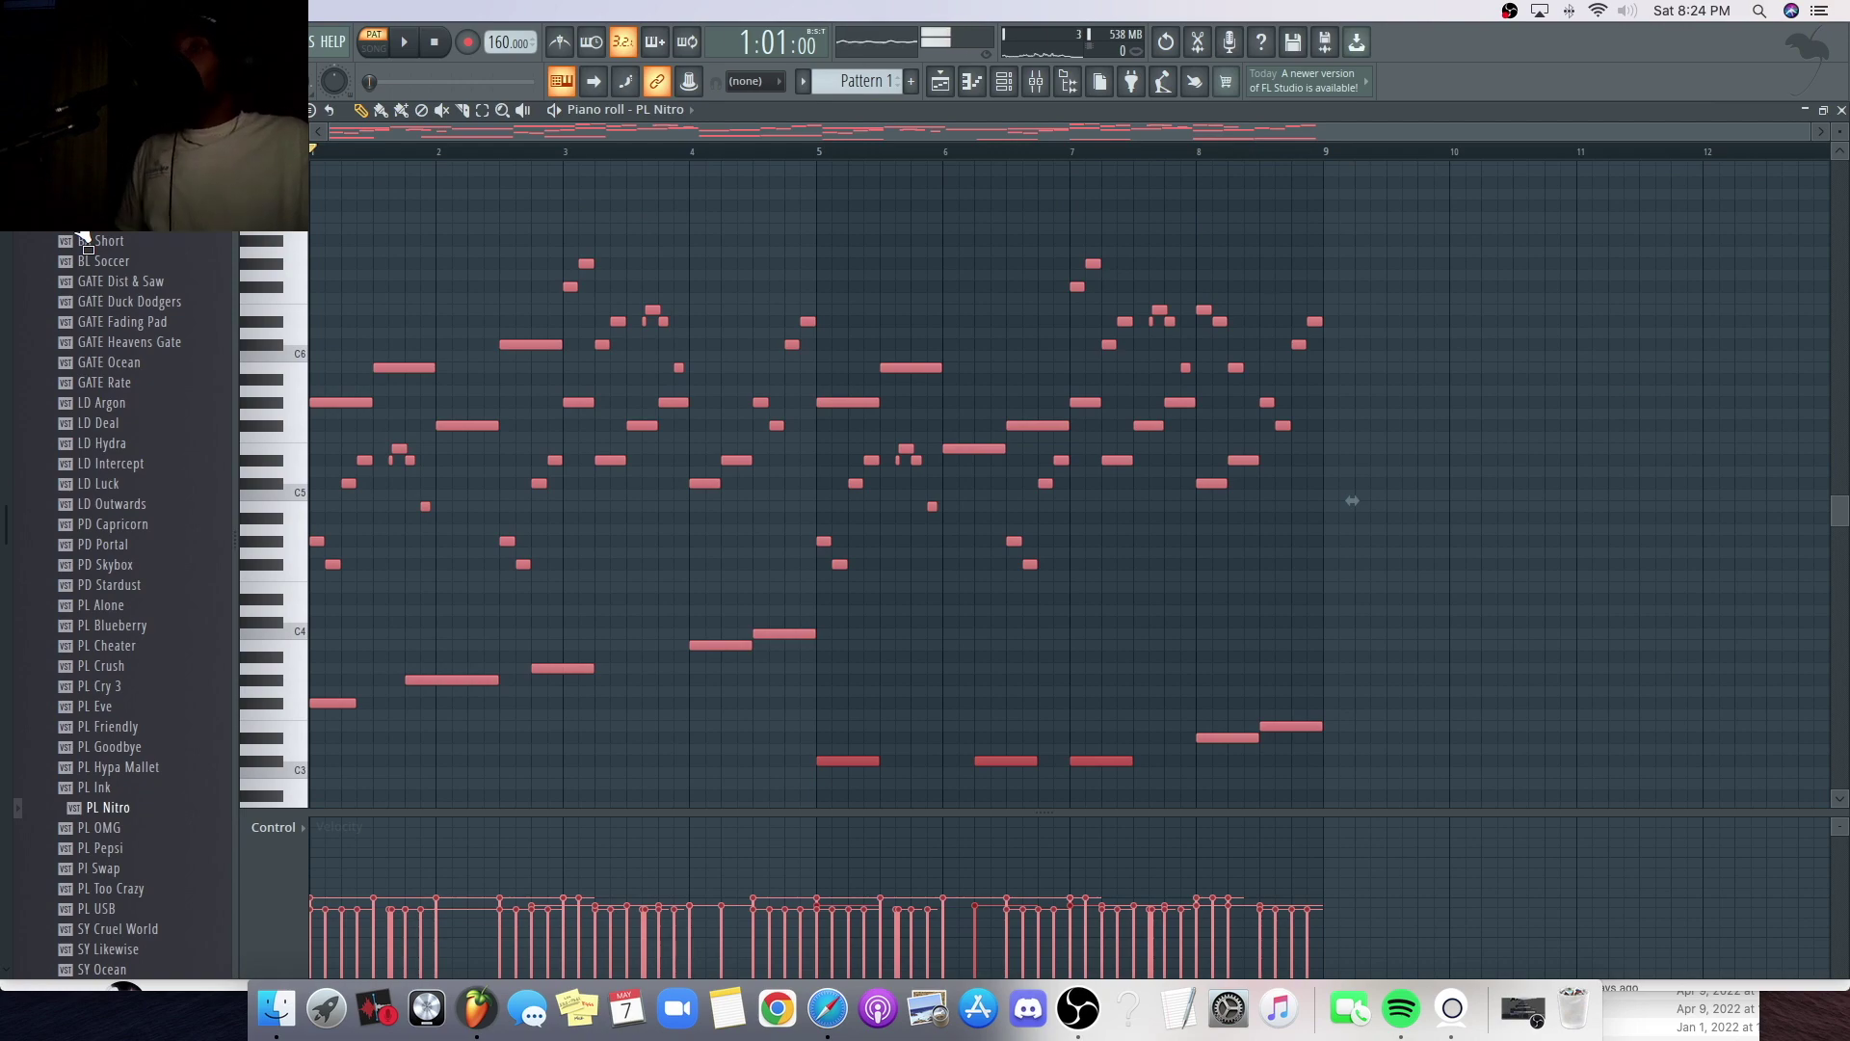
- Play back the BA Comedy bass line and apply quick legato to its notes
{"action": "key", "text": "space"}
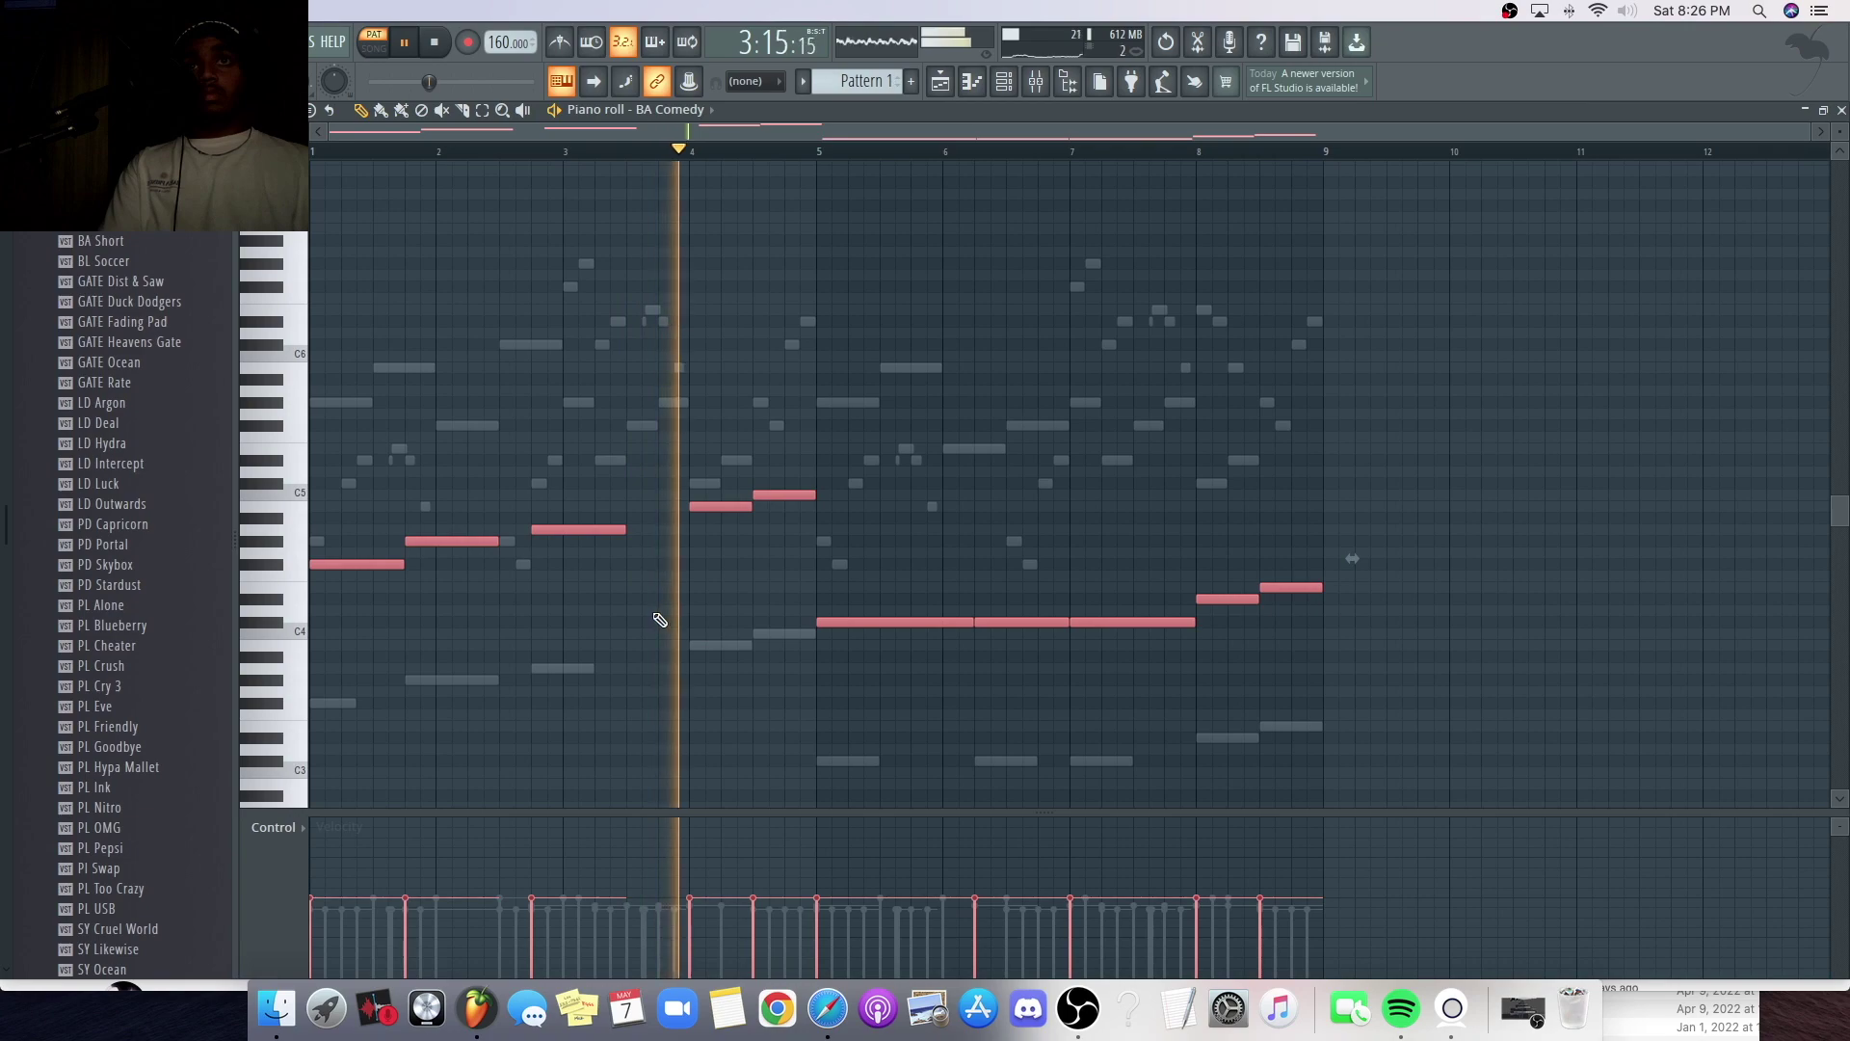
{"action": "left_click", "coordinate": [270, 110]}
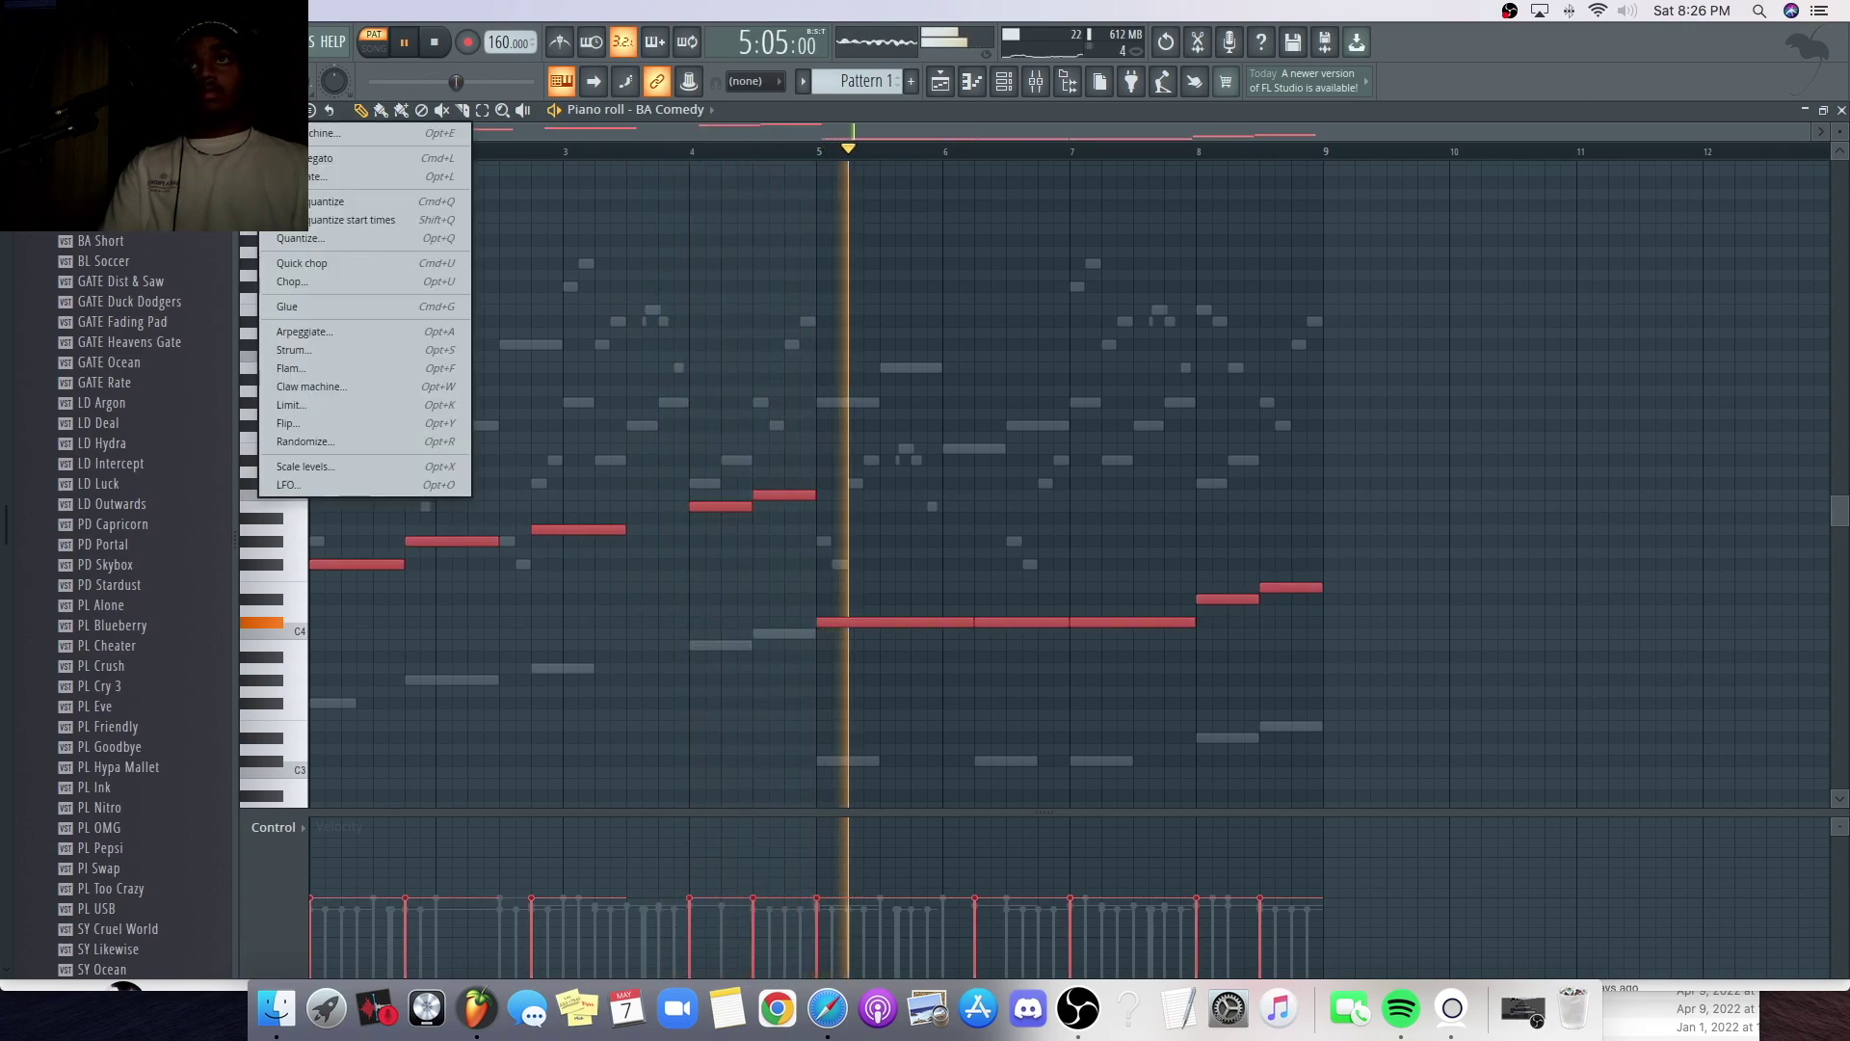
{"action": "left_click", "coordinate": [320, 158]}
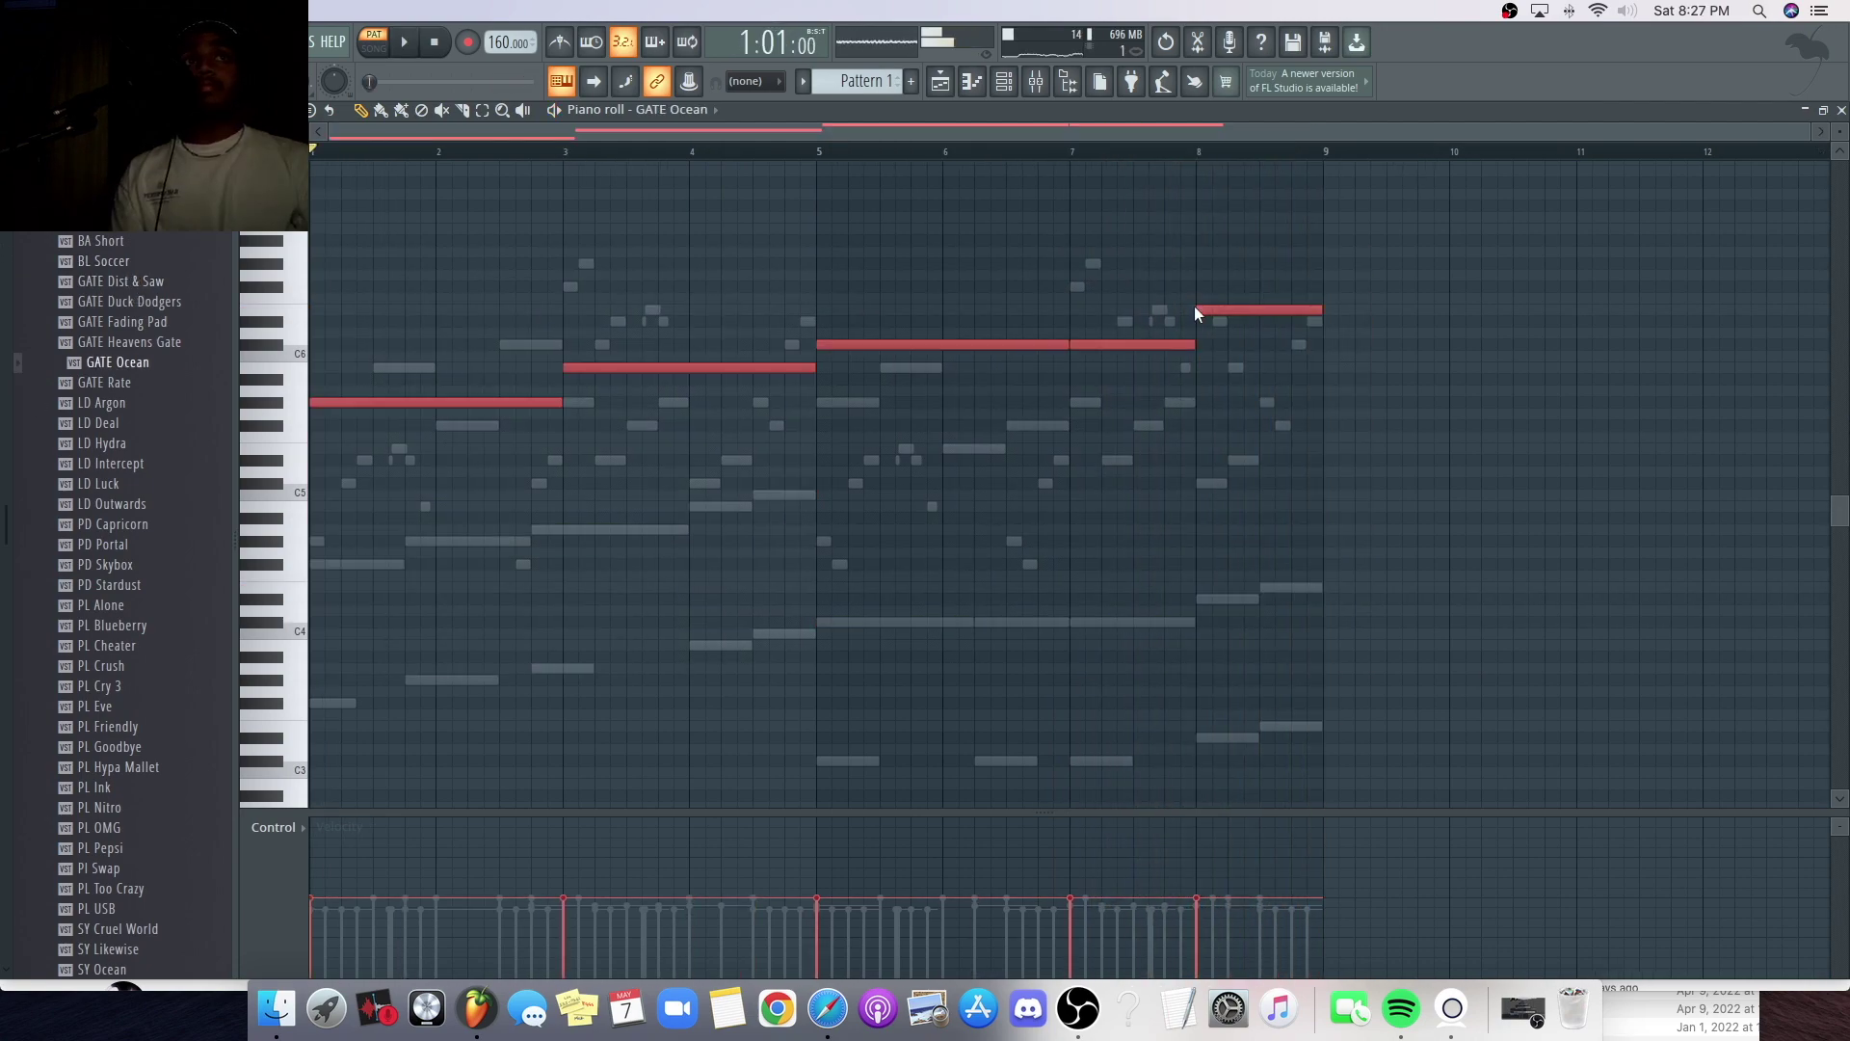
- Raise the GATE Ocean note in bar 8 by two semitones, play back from just before bar 7, and close the piano roll
{"action": "key", "text": "space"}
{"action": "left_click", "coordinate": [1058, 151]}
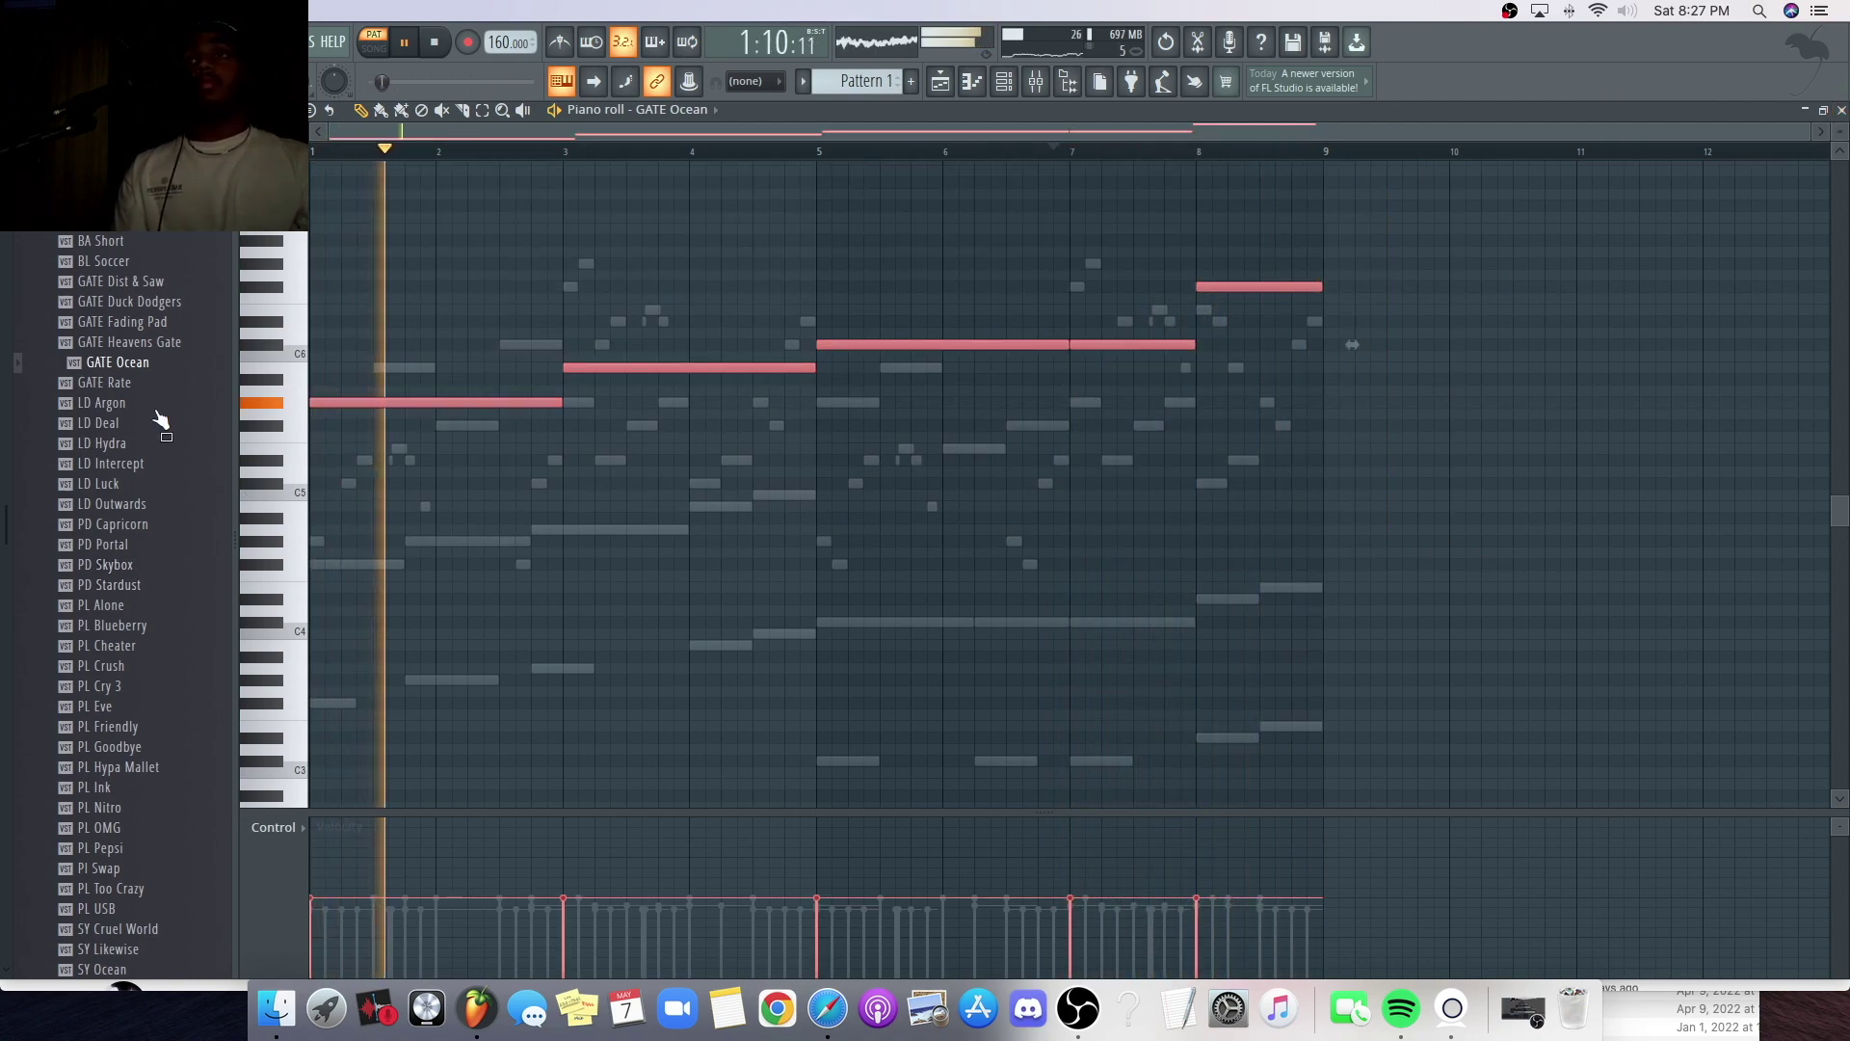
{"action": "key", "text": "Escape"}
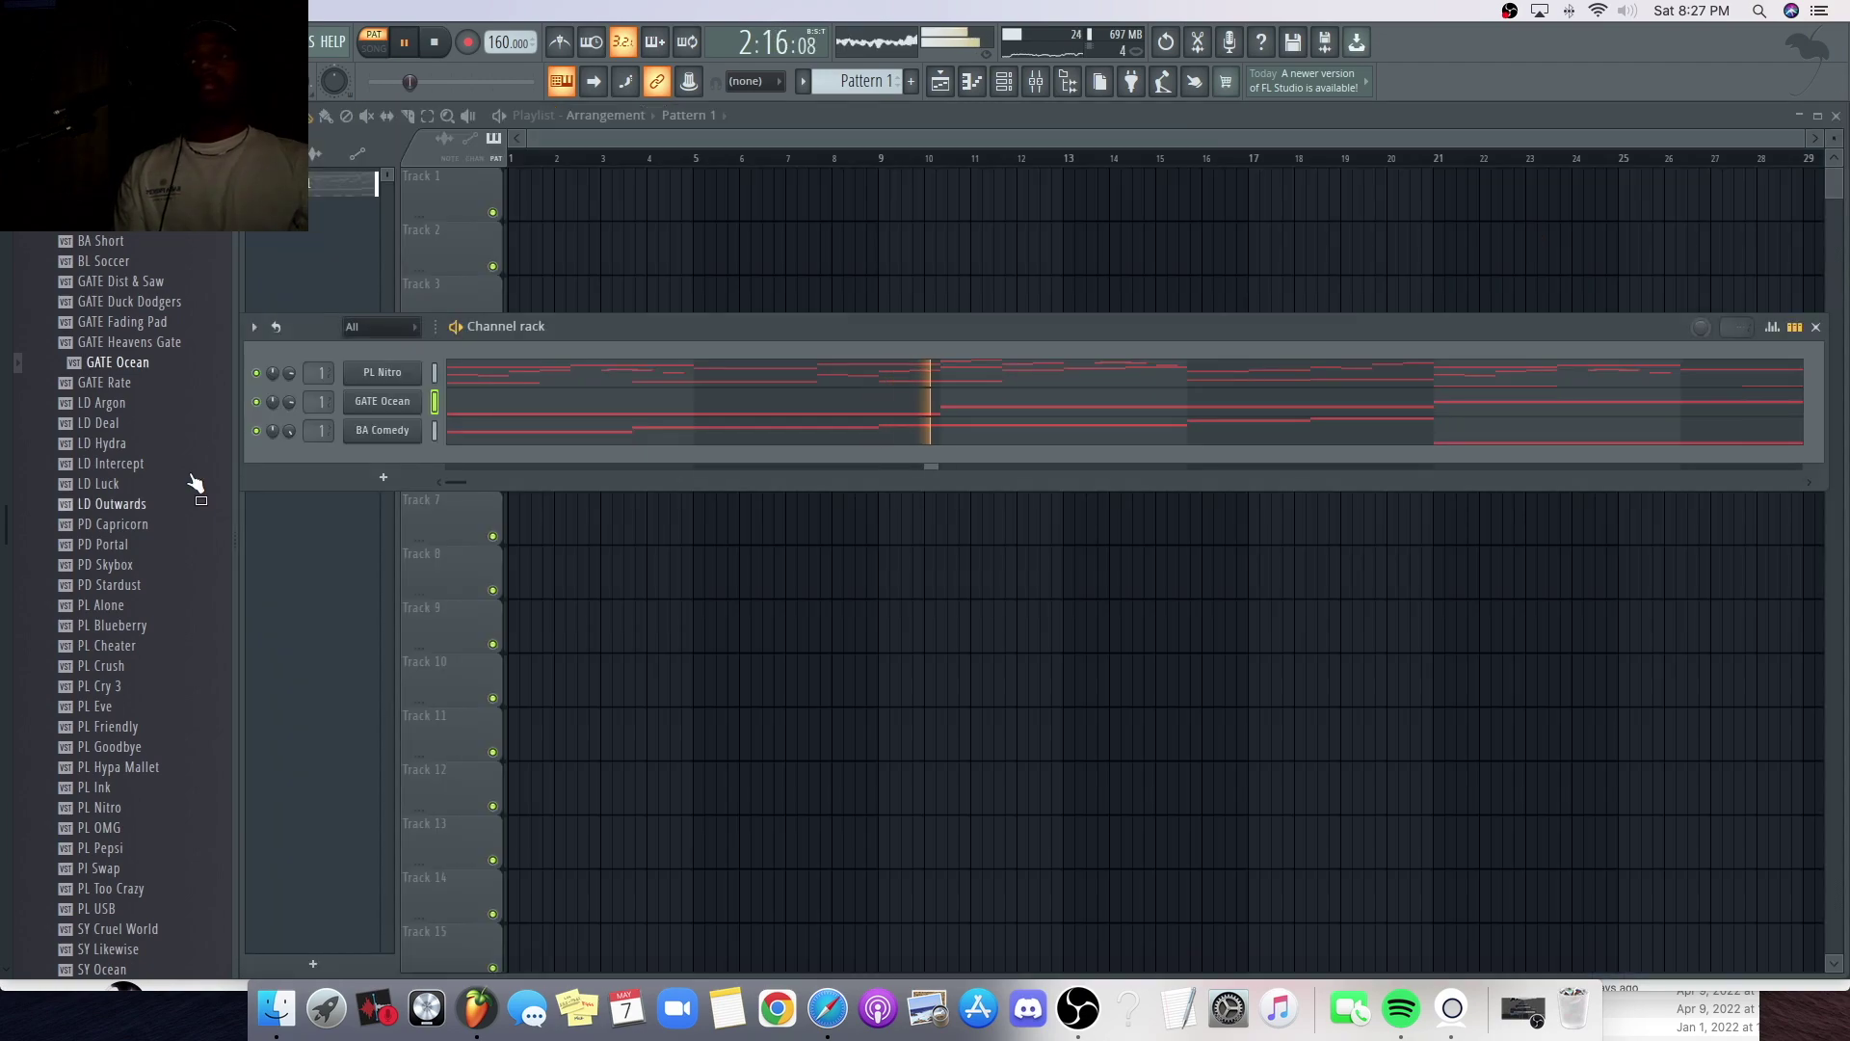
- Replace the GATE Ocean preset with GATE Heavens Gate, restoring BA Comedy on the bass channel
{"action": "left_click_drag", "start_coordinate": [129, 345], "coordinate": [383, 431]}
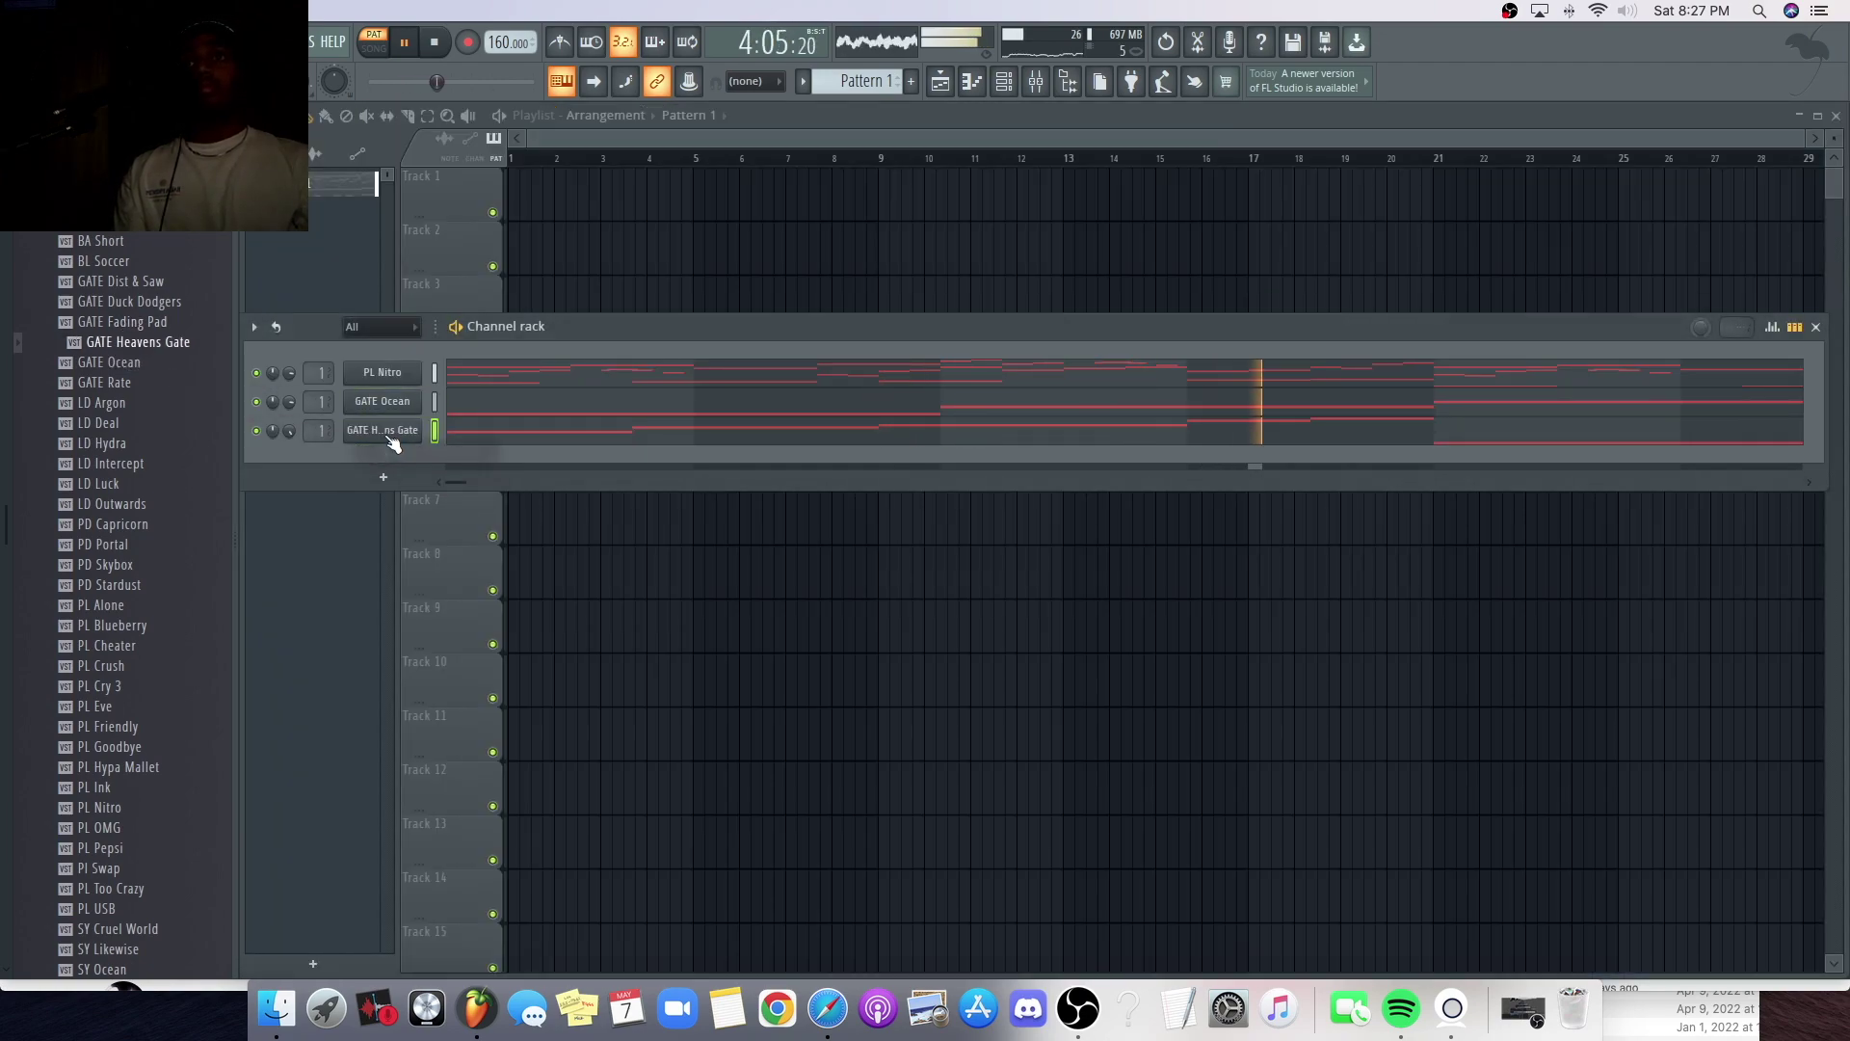
{"action": "left_click_drag", "start_coordinate": [125, 221], "coordinate": [395, 440]}
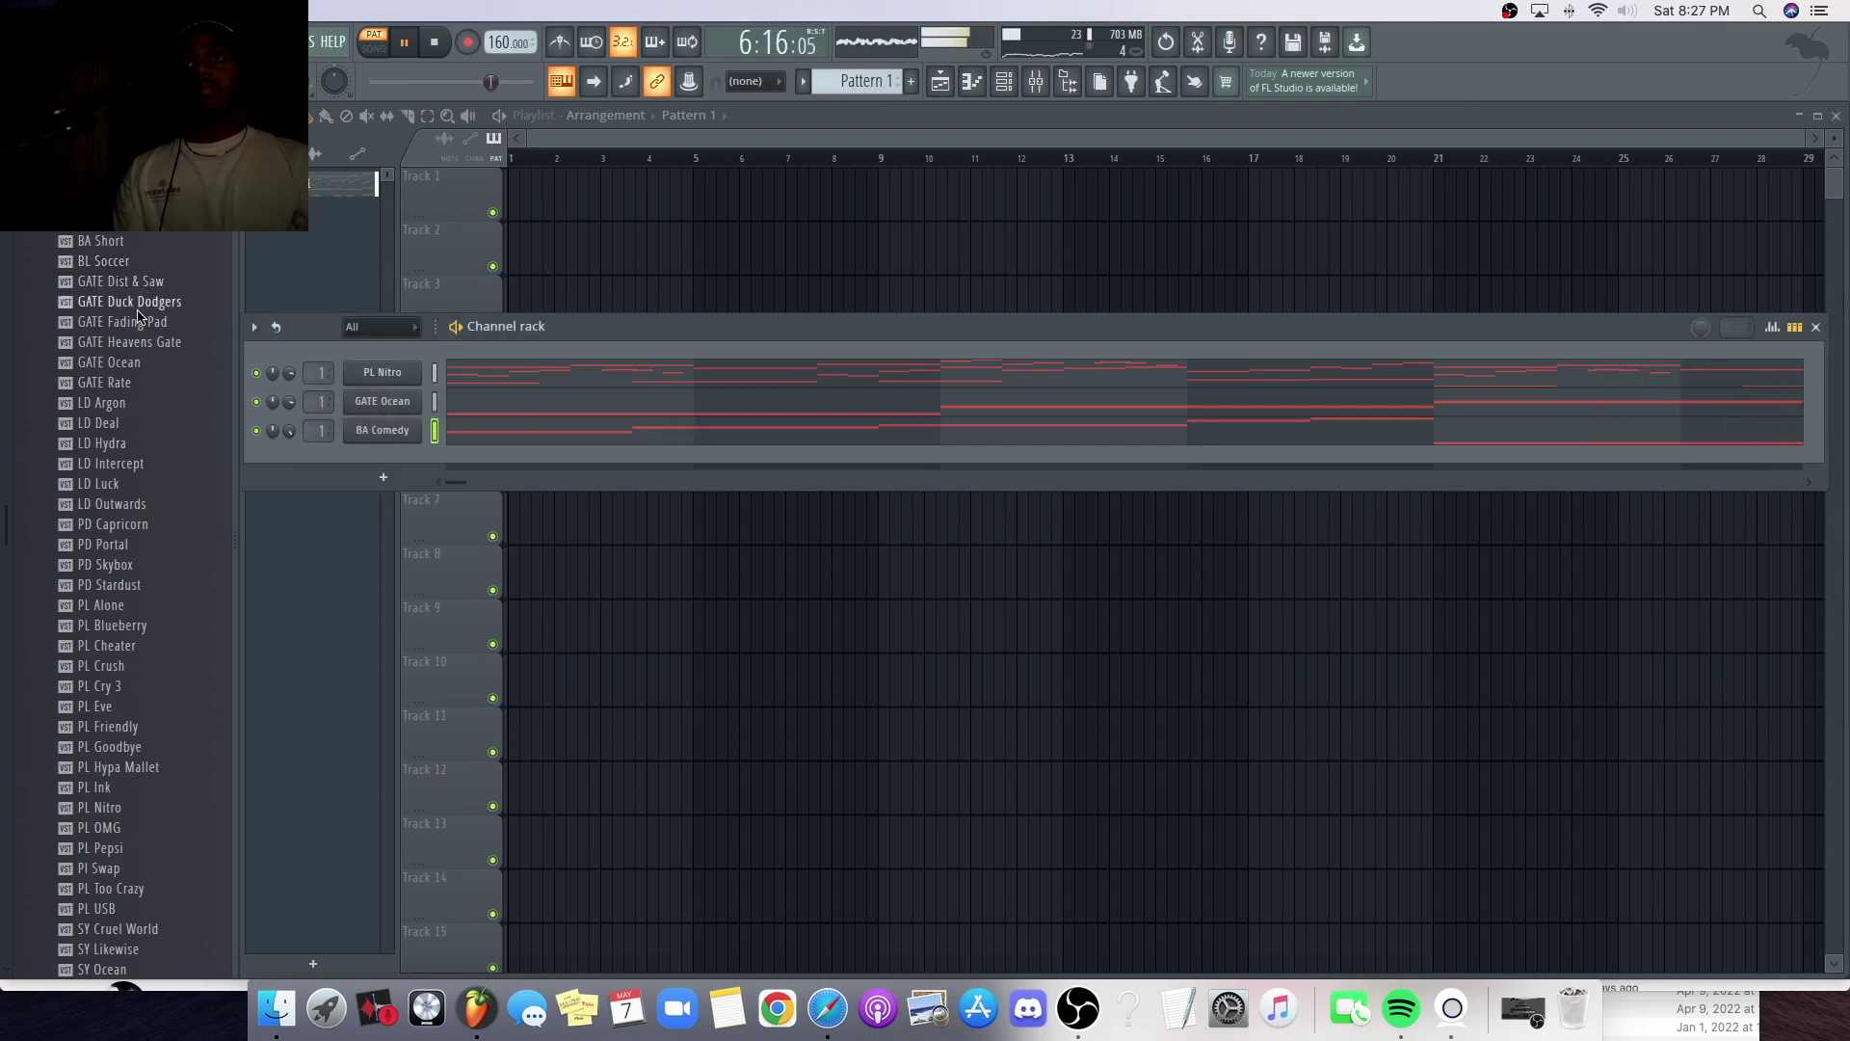
{"action": "left_click_drag", "start_coordinate": [266, 362], "coordinate": [364, 401]}
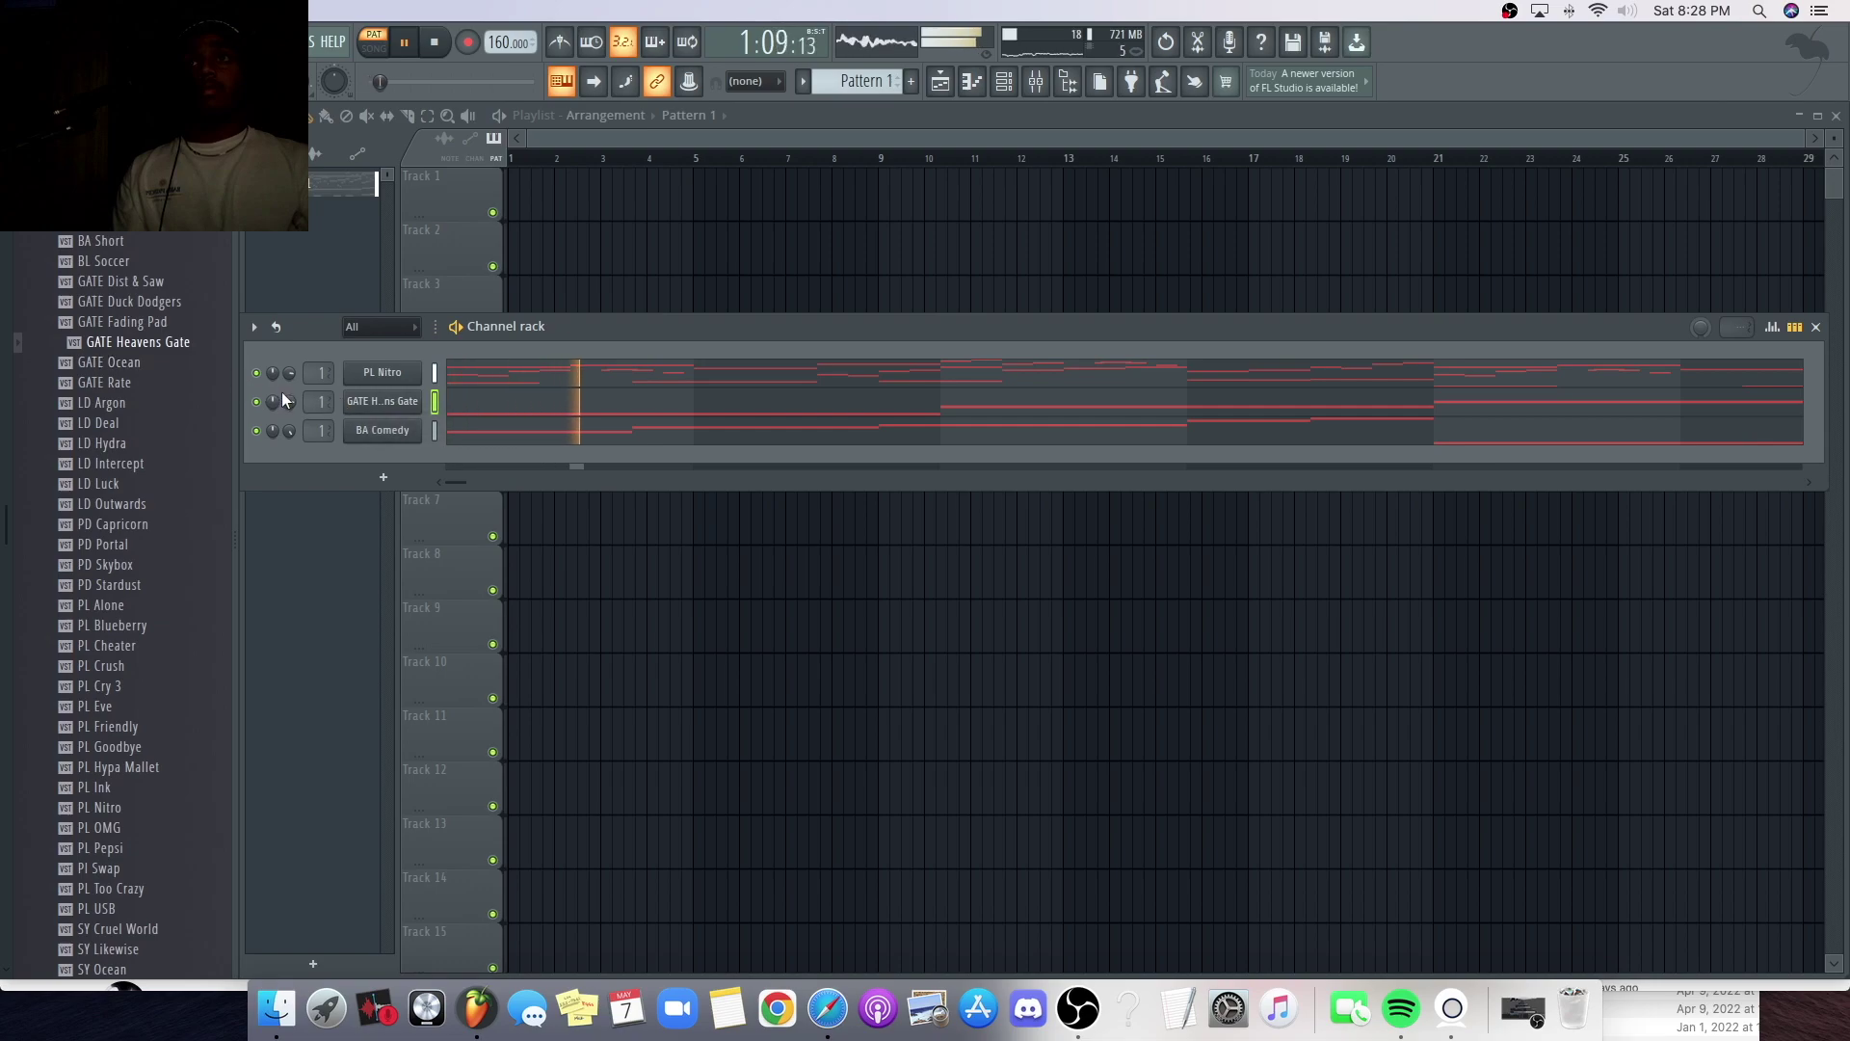
- Turn down the GATE Heavens Gate channel volume and adjust the equalizer on mixer insert 1
{"action": "left_click_drag", "start_coordinate": [289, 402], "coordinate": [325, 425]}
{"action": "left_click", "coordinate": [217, 41]}
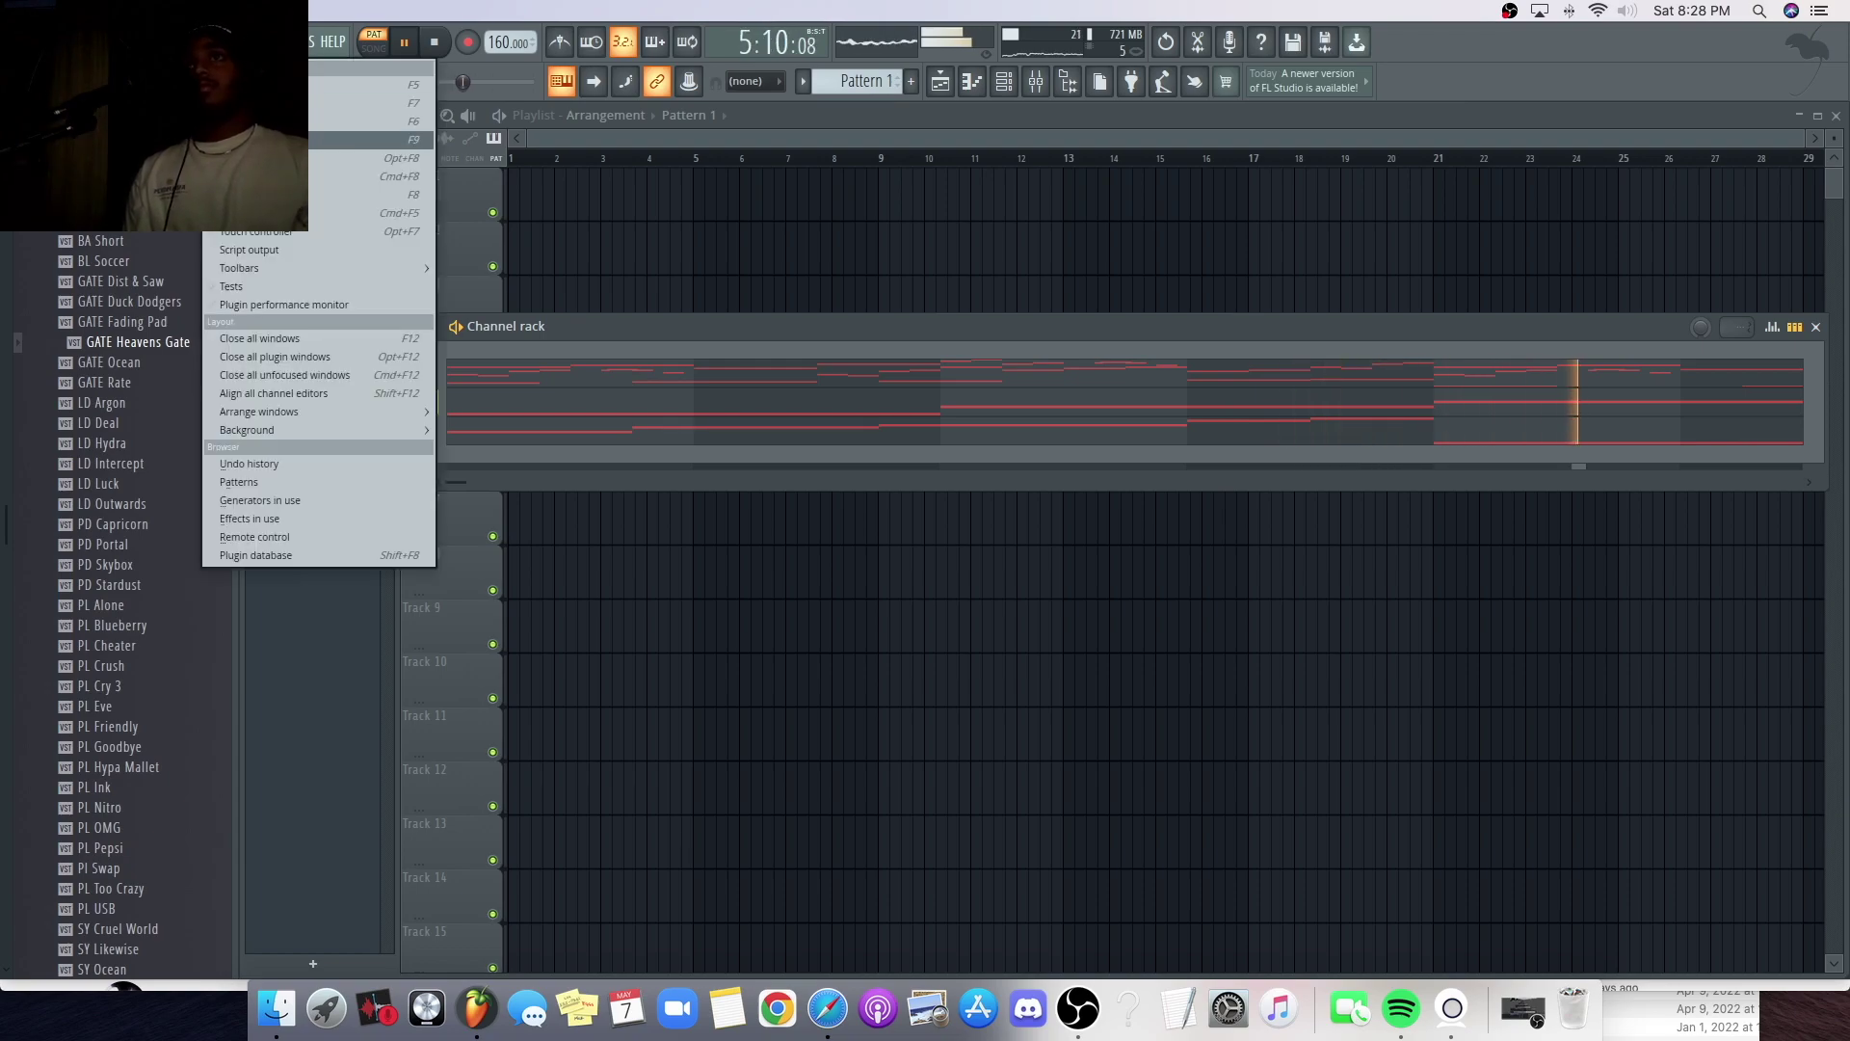
{"action": "left_click", "coordinate": [241, 130]}
{"action": "left_click", "coordinate": [366, 291]}
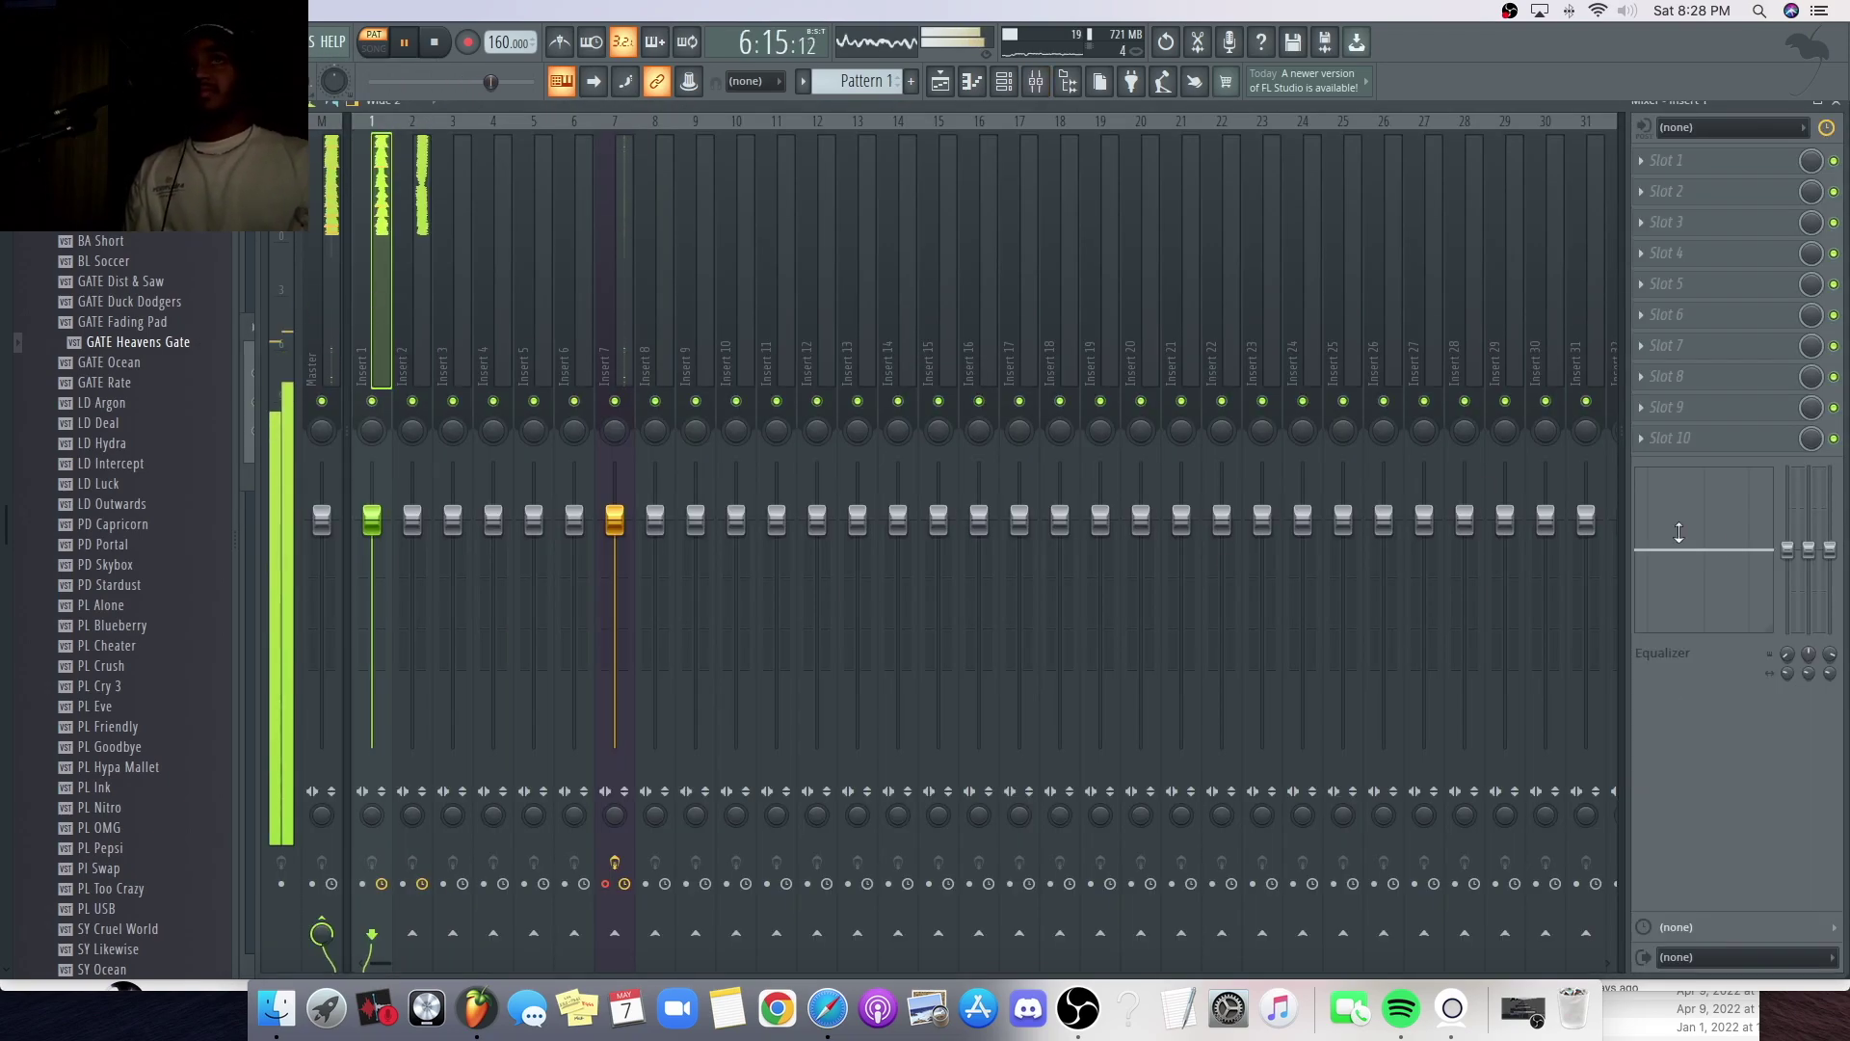
{"action": "left_click_drag", "start_coordinate": [1788, 551], "coordinate": [1830, 550]}
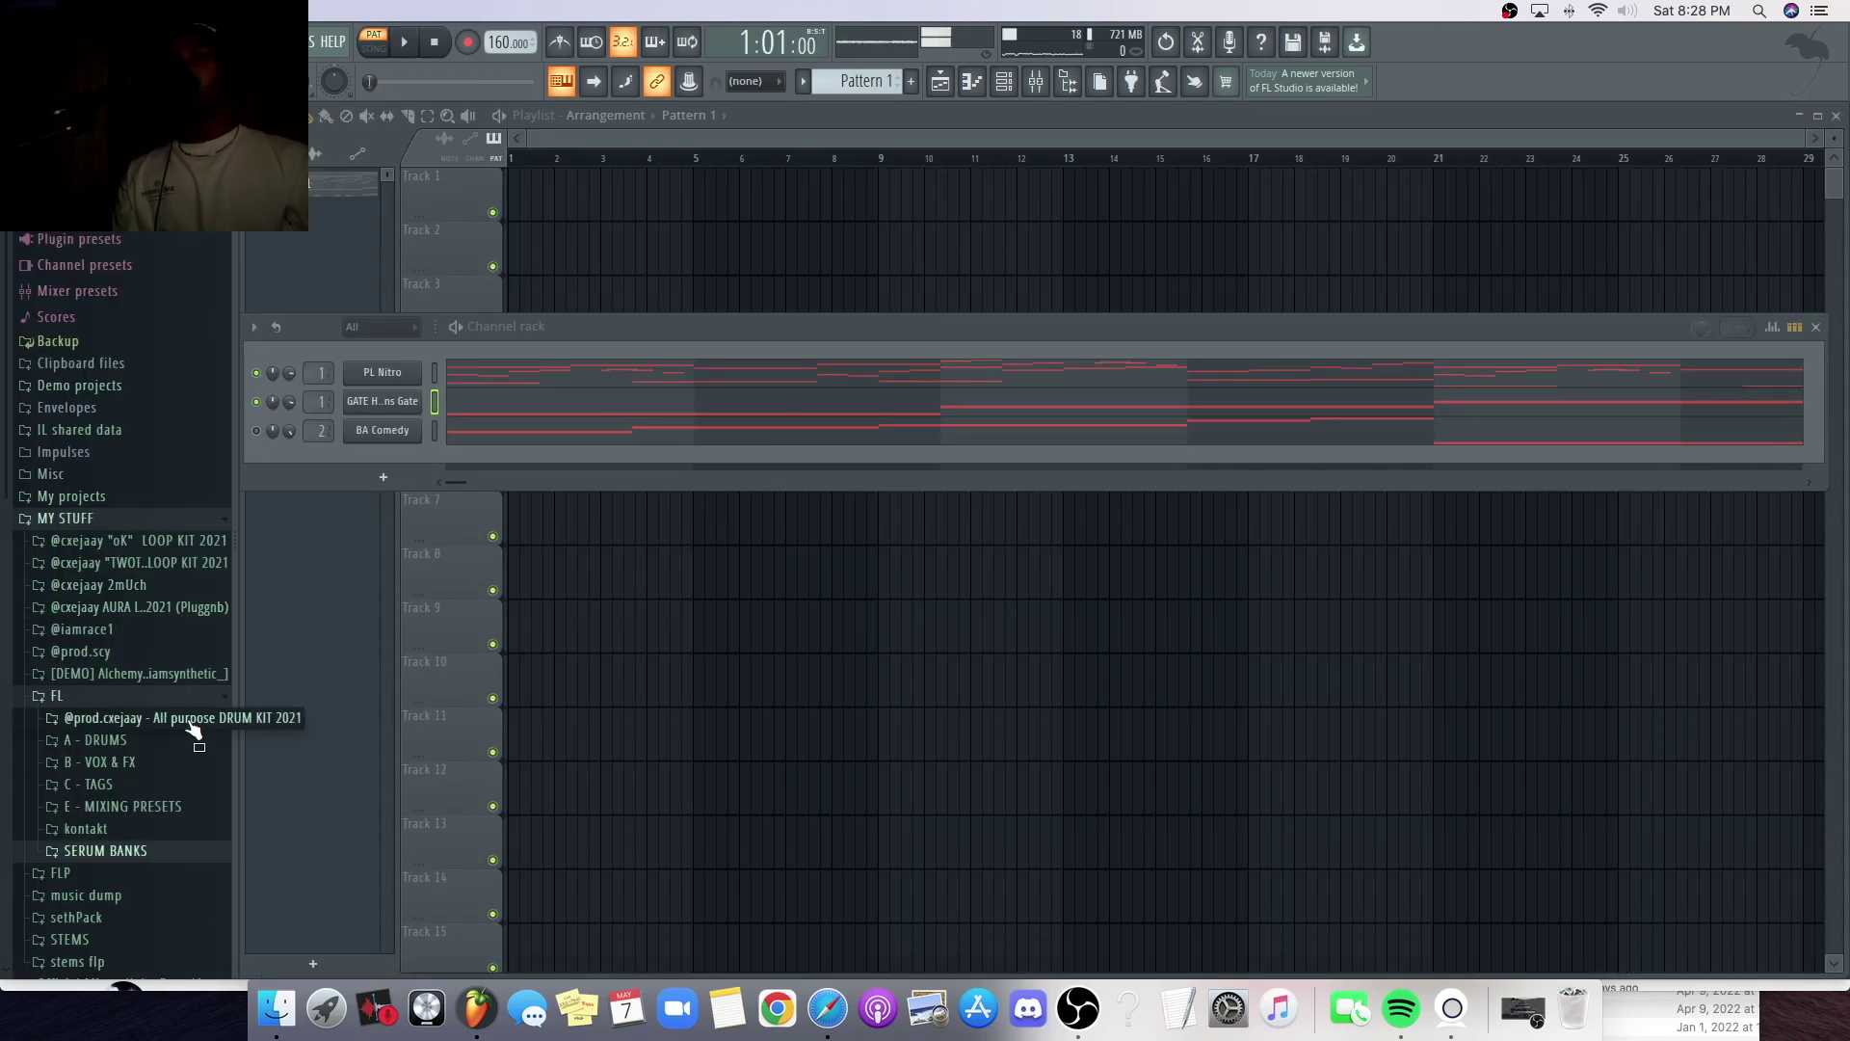
- Switch to Finder and search the Downloads folder for the maajins drum kit
{"action": "left_click", "coordinate": [276, 1008]}
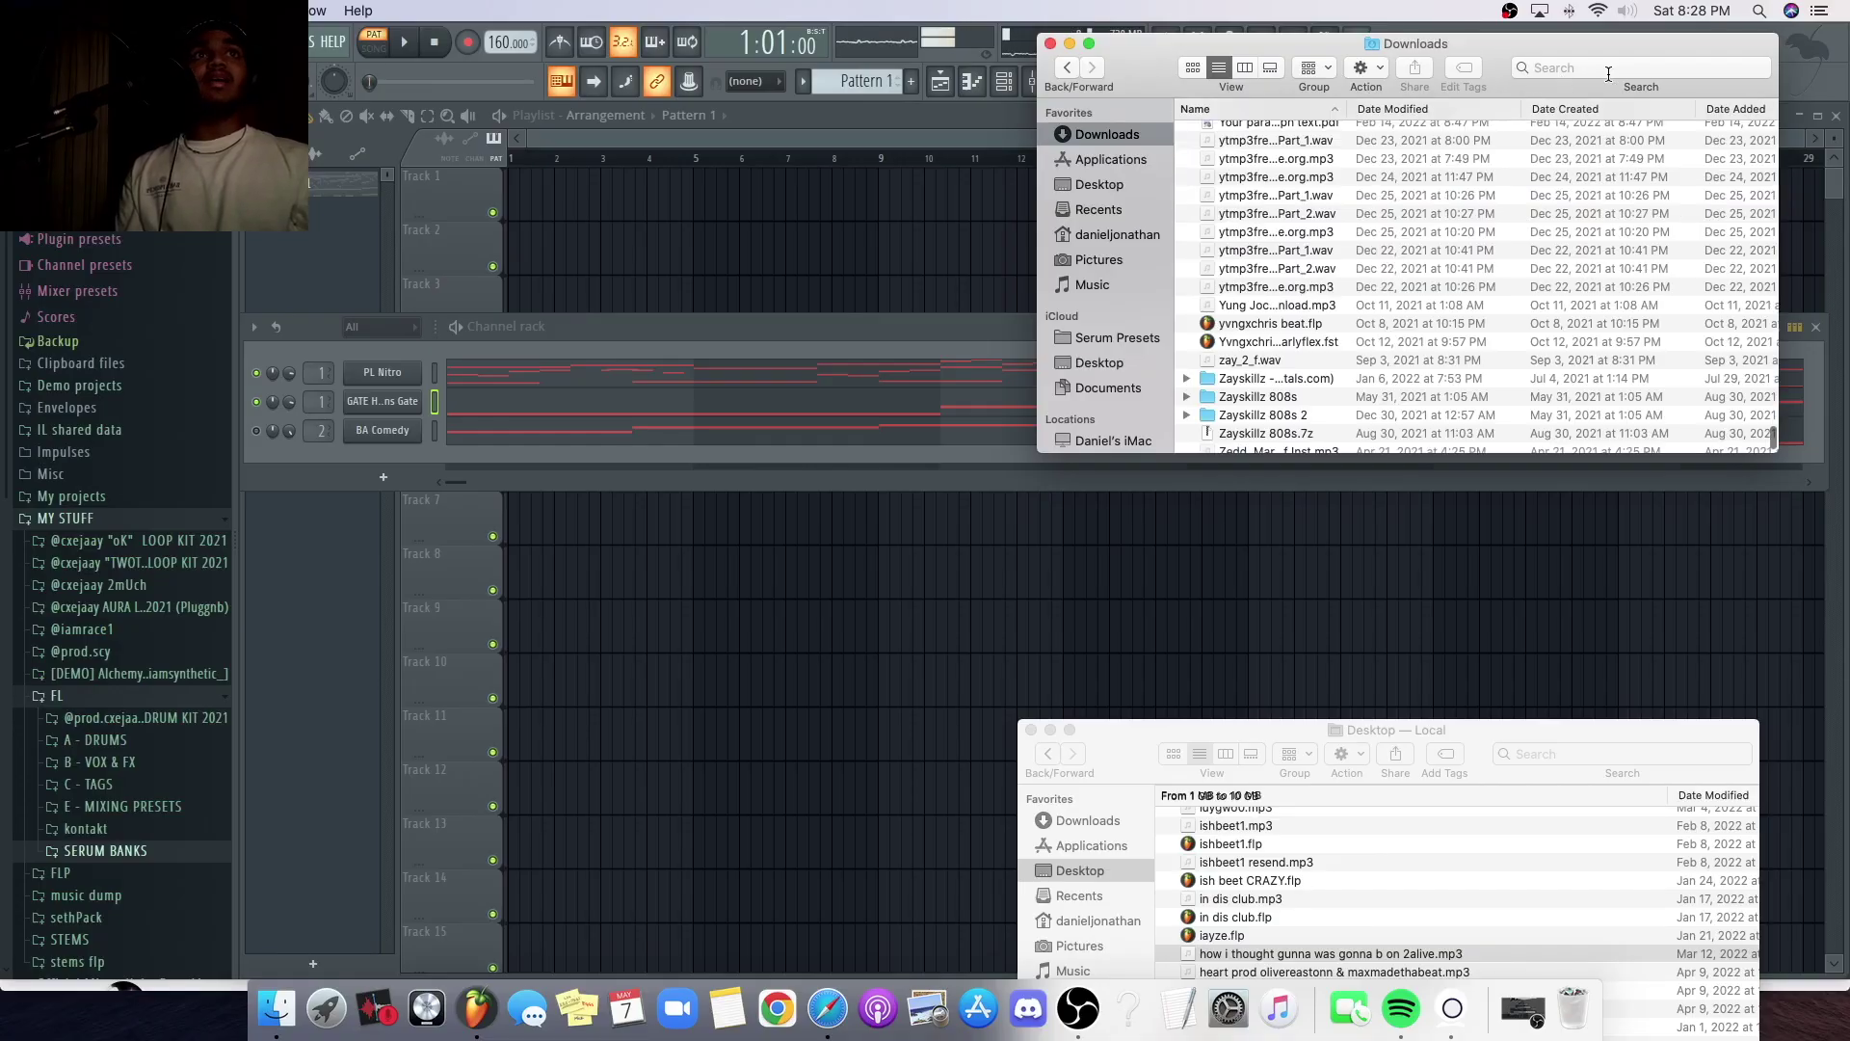
{"action": "left_click", "coordinate": [1635, 63]}
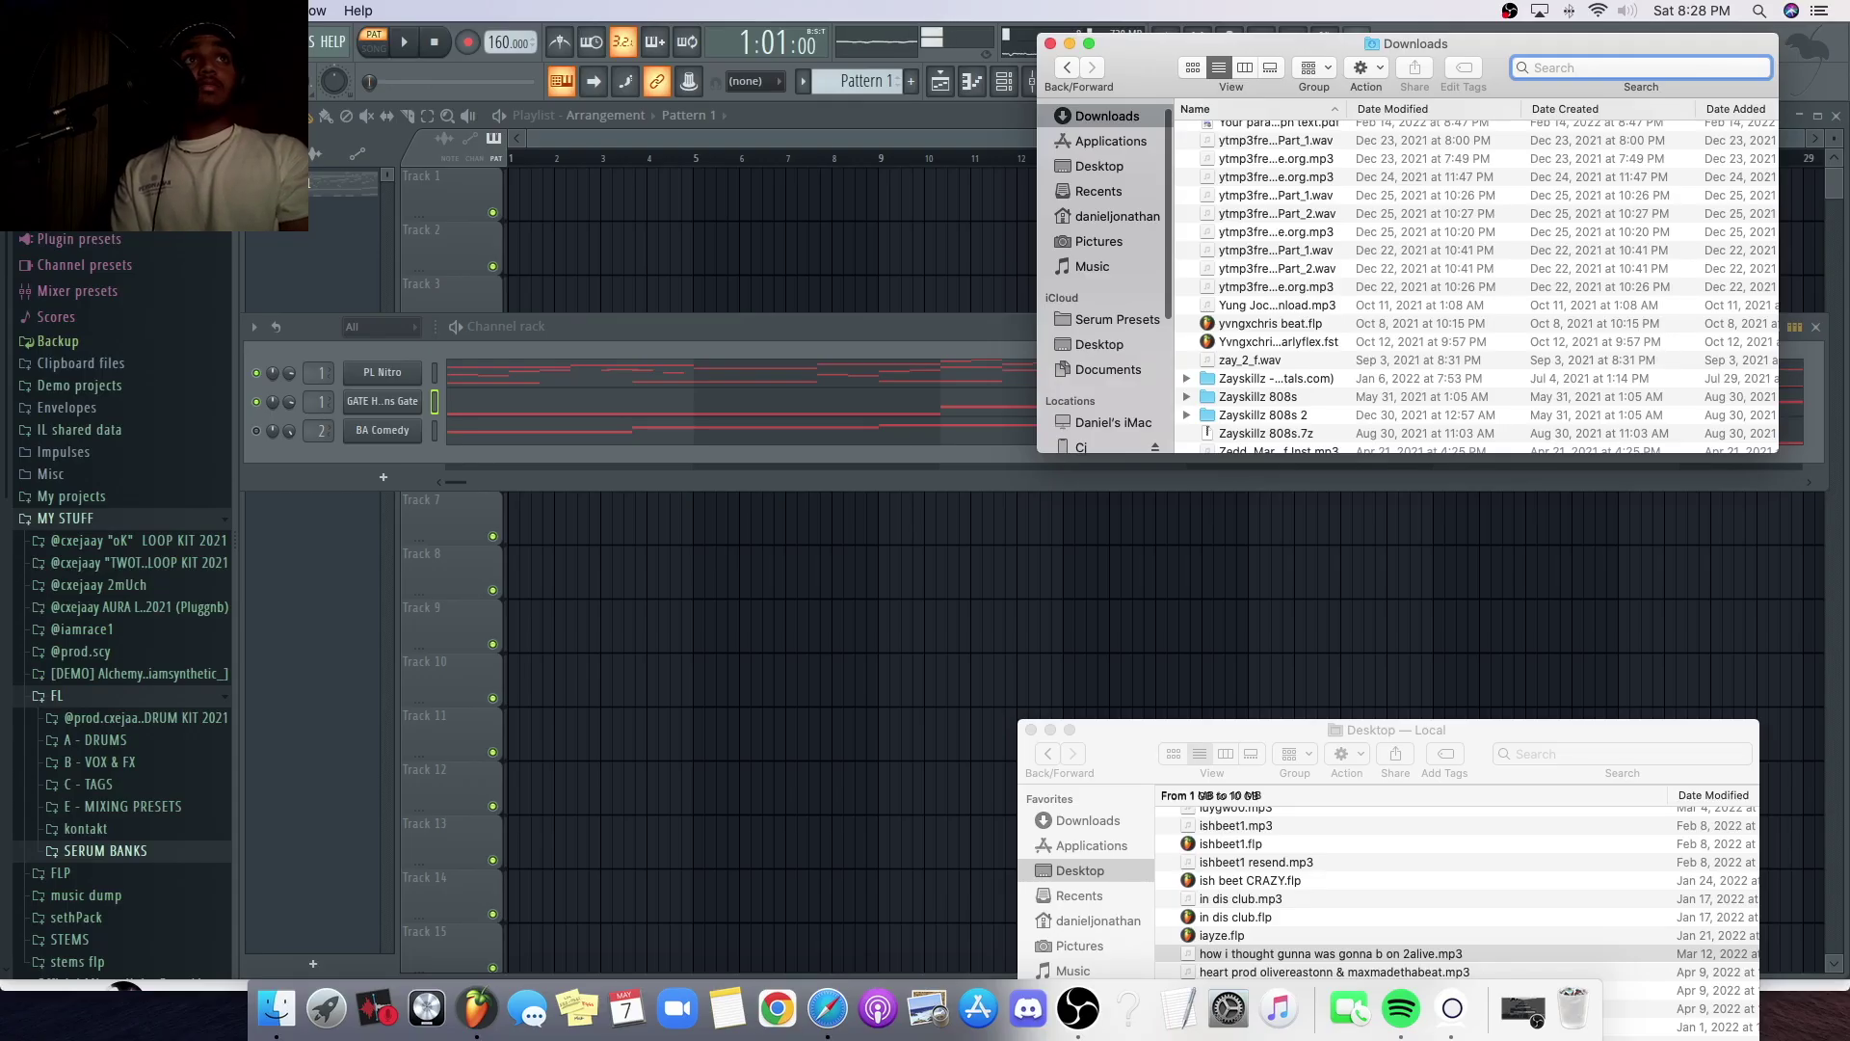
{"action": "type", "text": "majijs"}
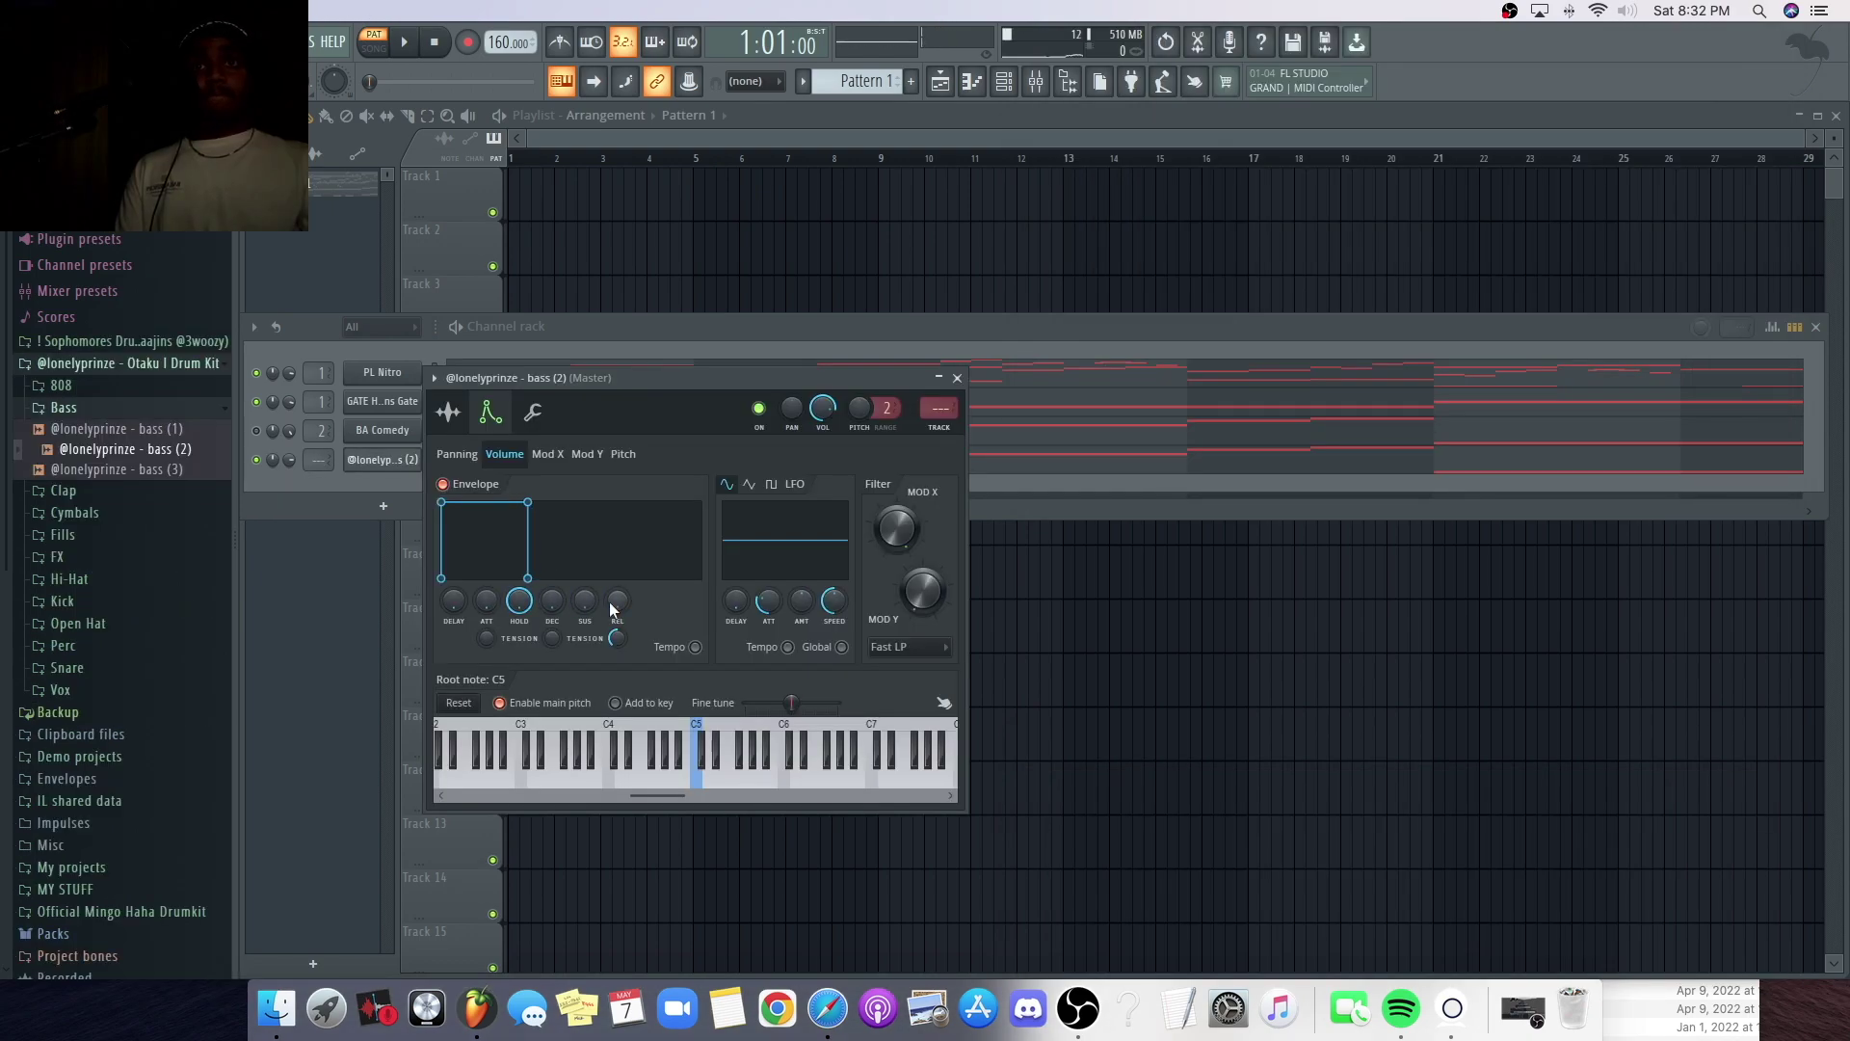
- Close the bass (2) sampler settings, open its piano roll, and shorten the first bass note to half a bar with playback
{"action": "left_click", "coordinate": [958, 377]}
{"action": "key", "text": "space"}
{"action": "left_click", "coordinate": [702, 462]}
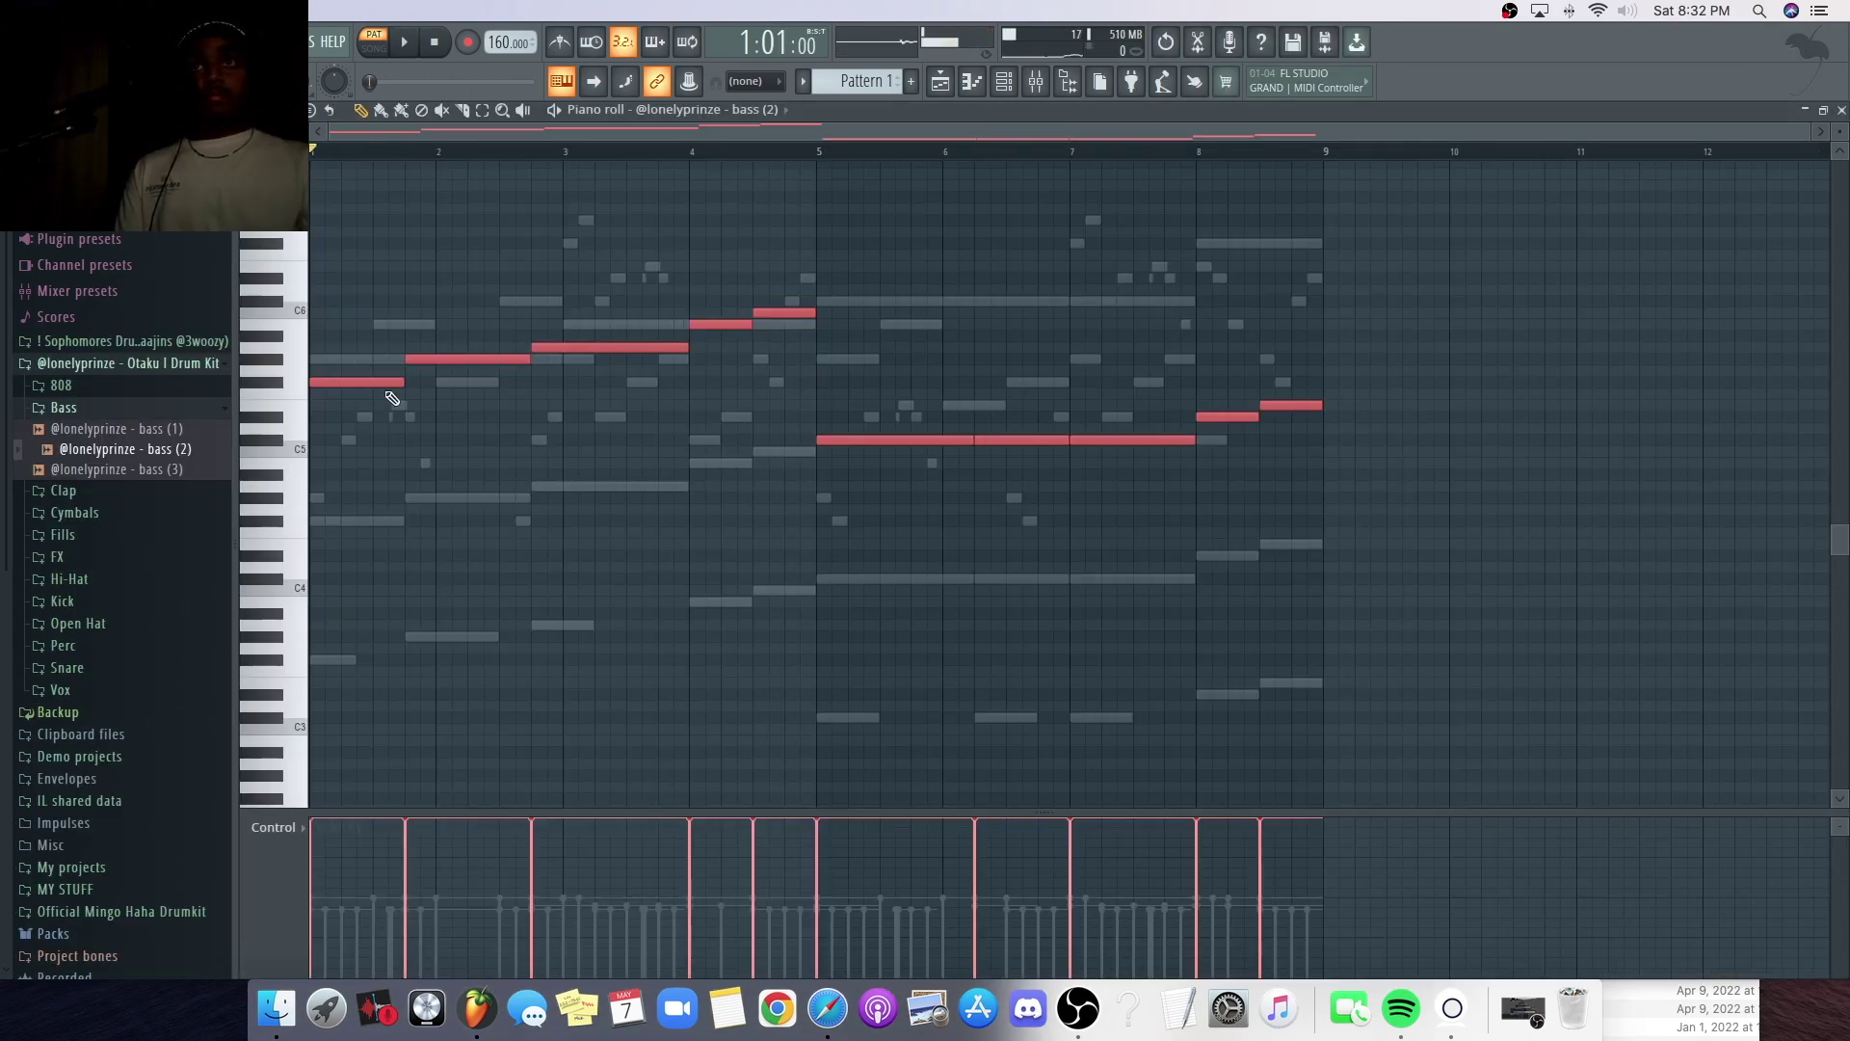
{"action": "left_click_drag", "start_coordinate": [406, 387], "coordinate": [384, 405]}
{"action": "key", "text": "space"}
{"action": "key", "text": "space"}
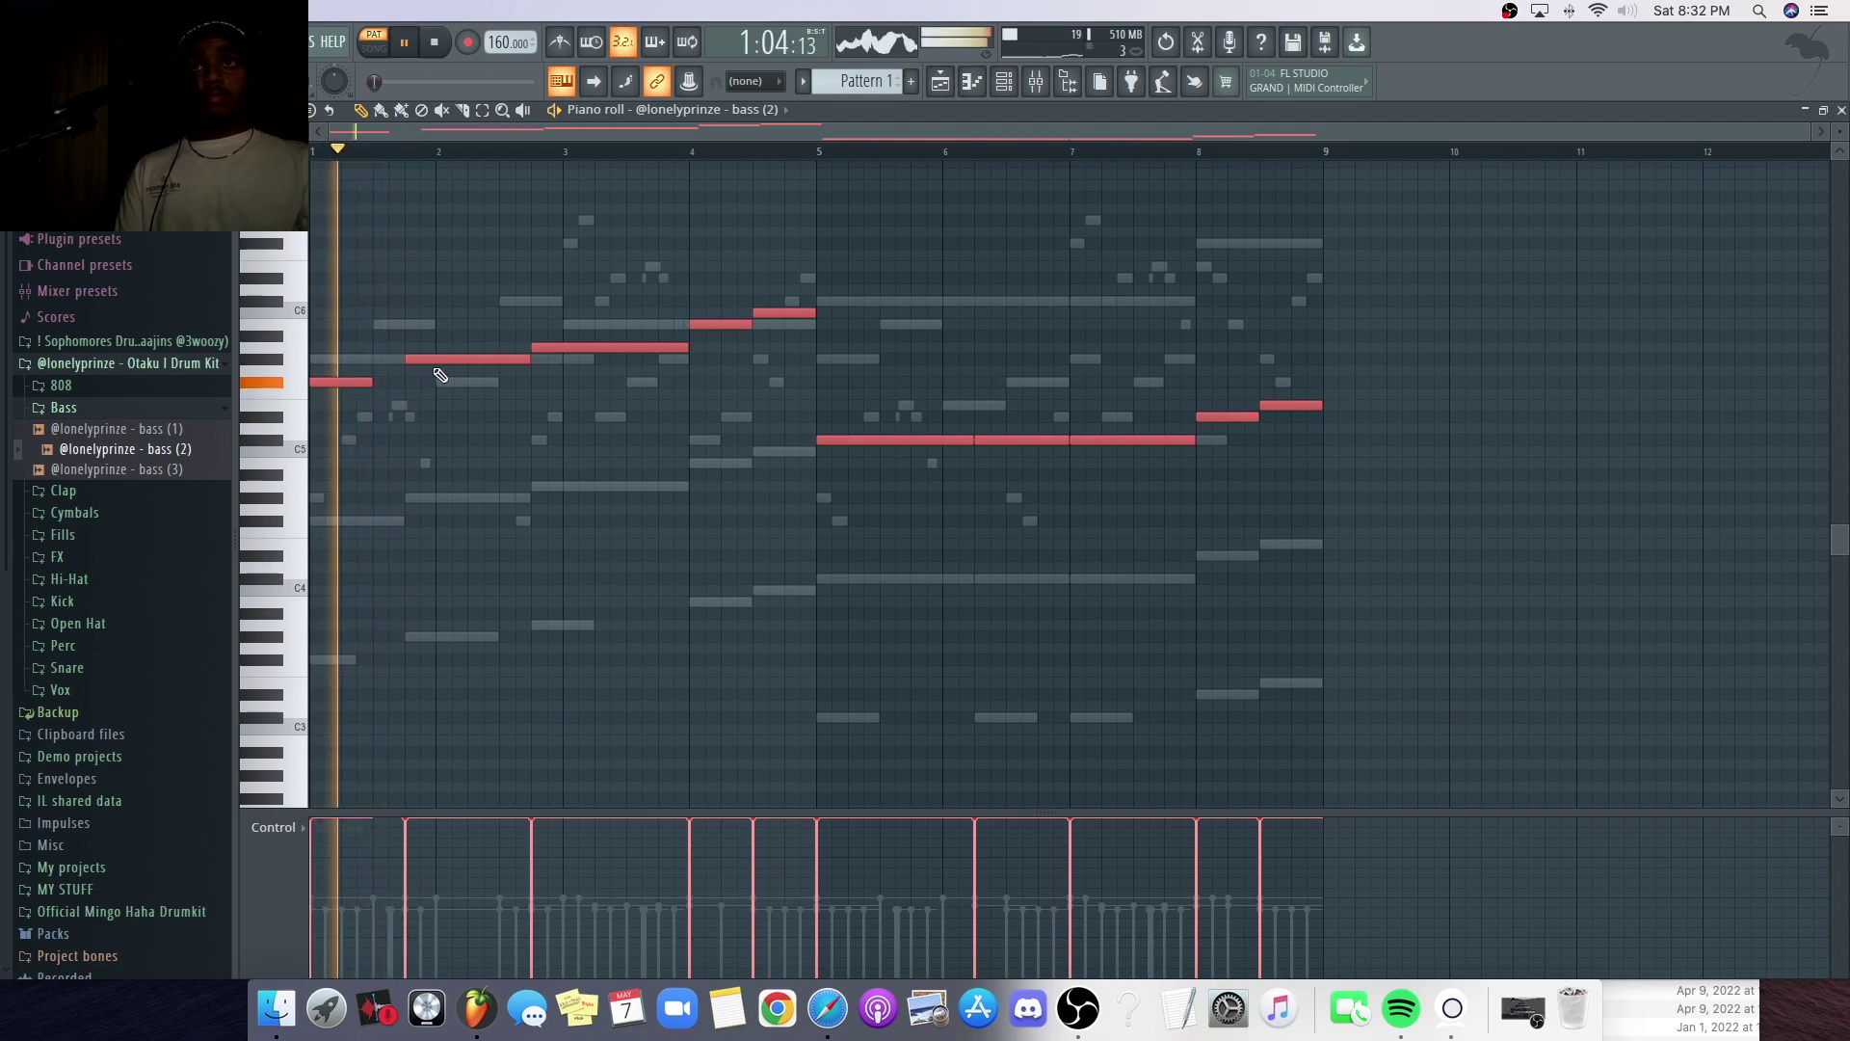
{"action": "key", "text": "space"}
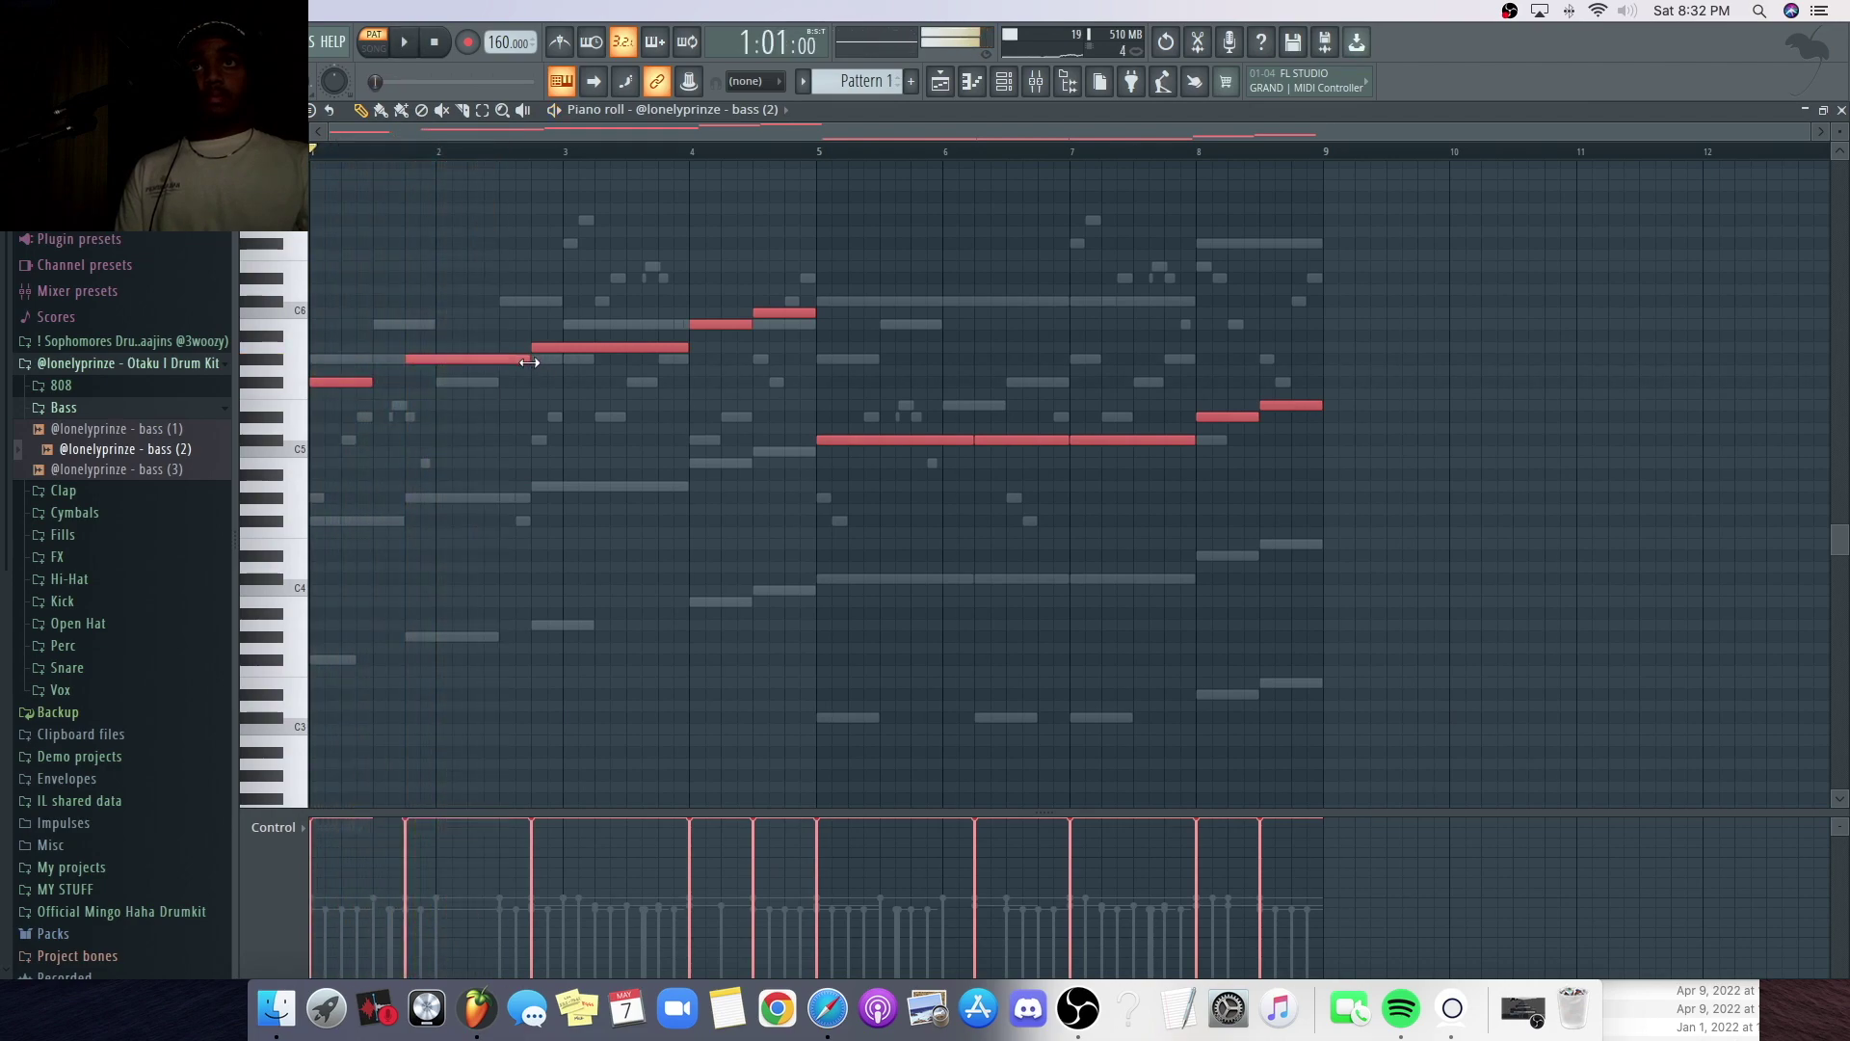
- Trim the second bass note to end about halfway through bar 2, adjust the third note, and play back
{"action": "key", "text": "space"}
{"action": "left_click_drag", "start_coordinate": [529, 362], "coordinate": [499, 358]}
{"action": "mouse_move", "coordinate": [645, 347]}
{"action": "left_mouse_down"}
{"action": "mouse_move", "coordinate": [726, 352]}
{"action": "mouse_move", "coordinate": [636, 370]}
{"action": "left_mouse_up"}
{"action": "key", "text": "space"}
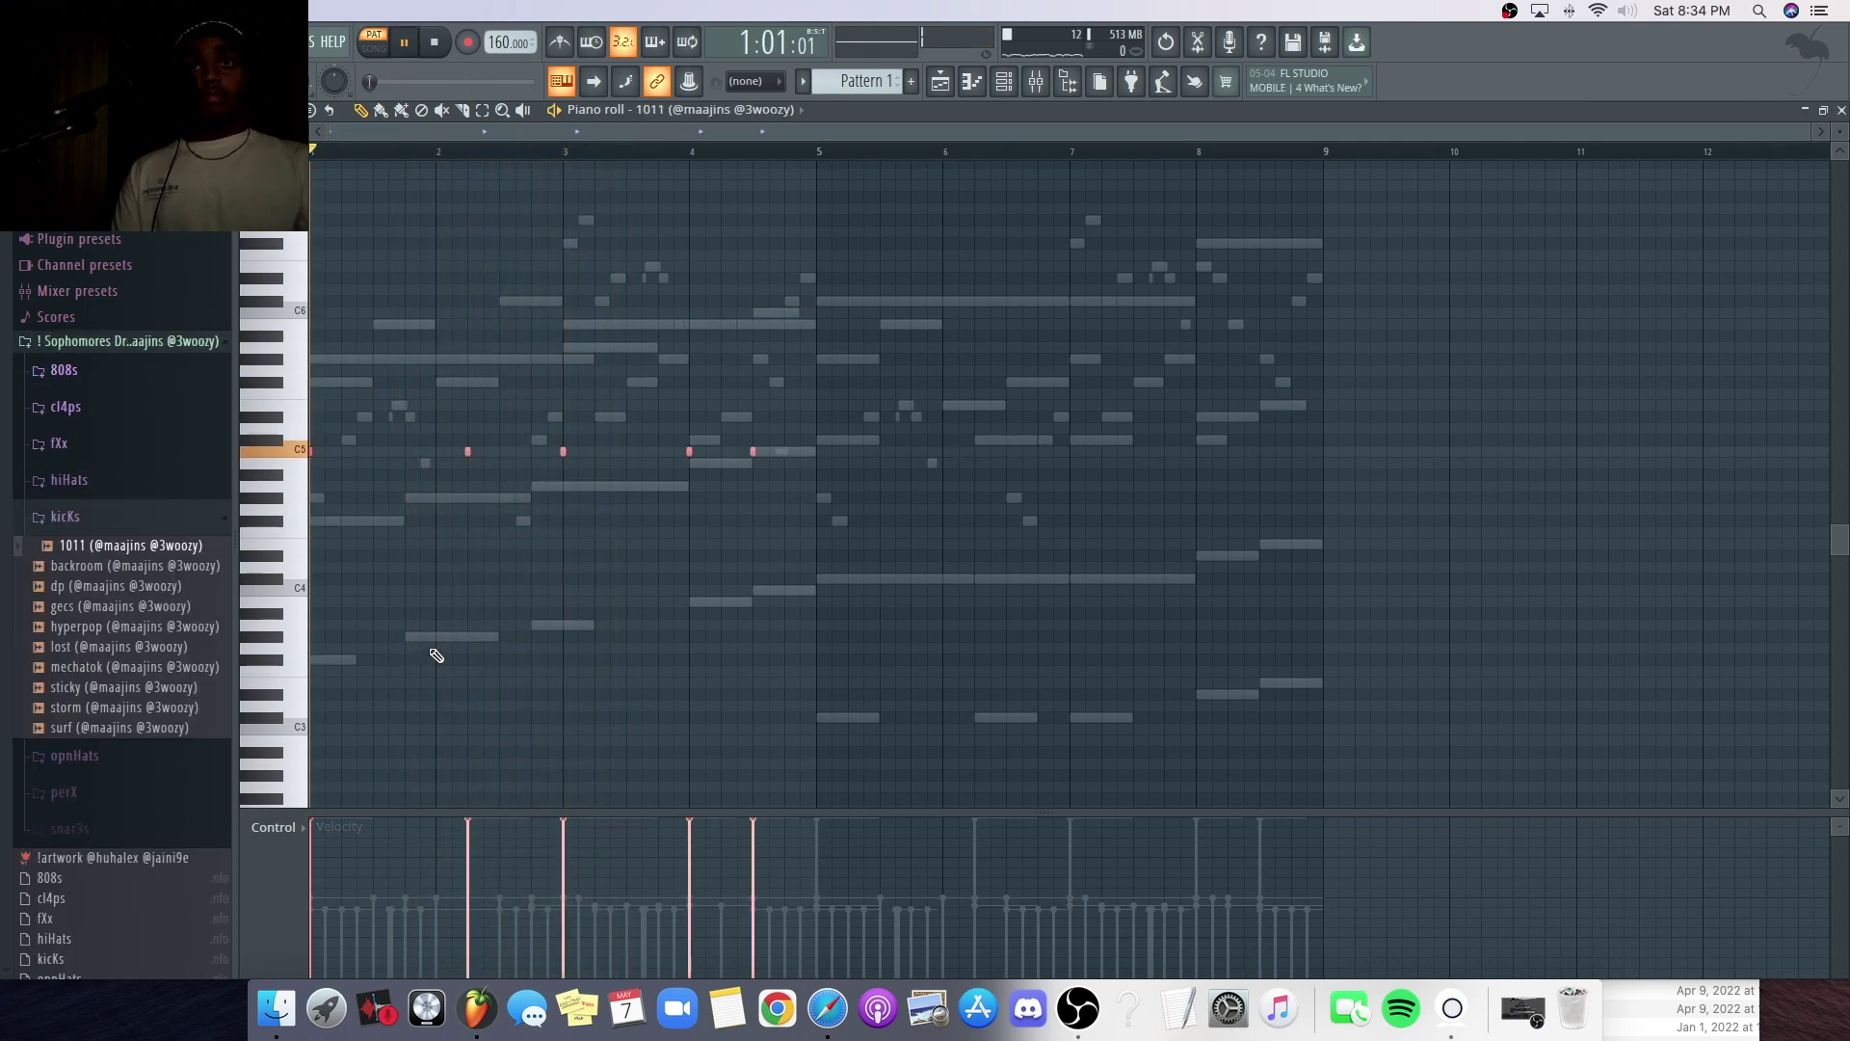
- Copy the kick notes from bars 1–4 to start at bar 5 in the 1011 kick's piano roll while playing back
{"action": "key", "text": "space"}
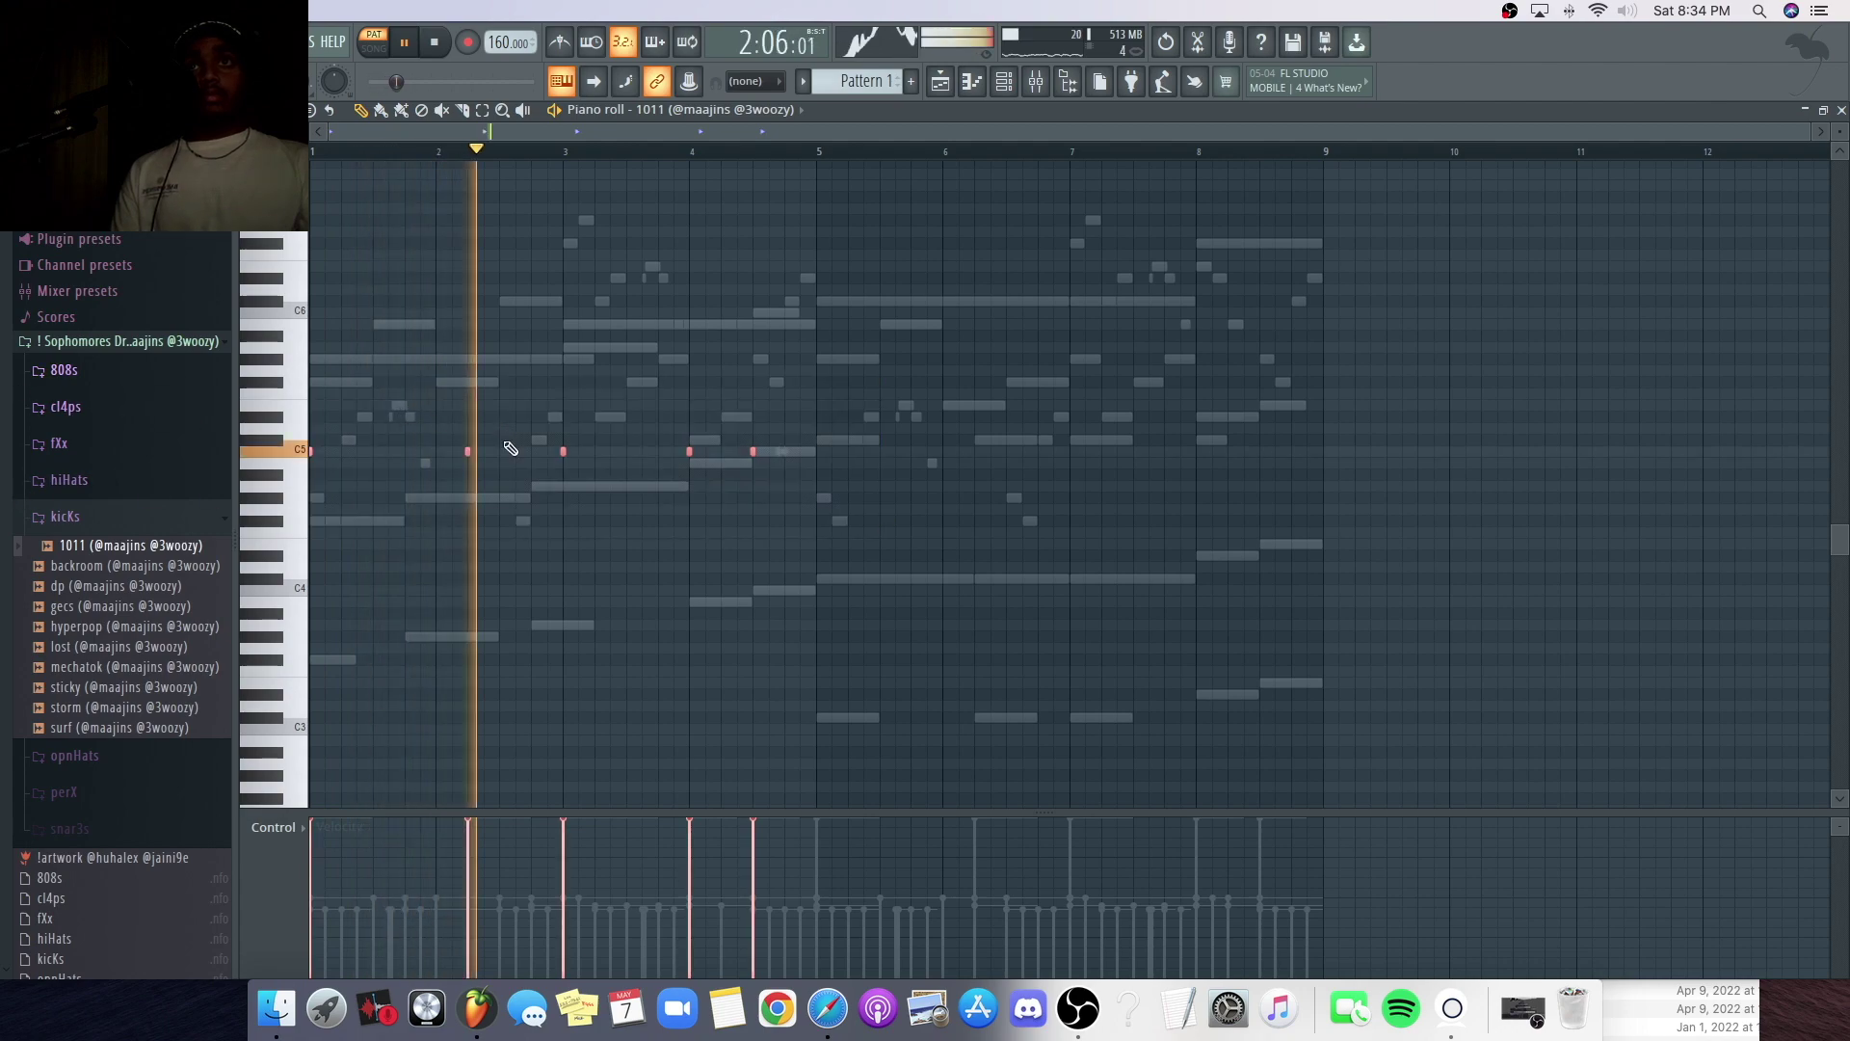
{"action": "key", "text": "super+a"}
{"action": "mouse_move", "coordinate": [467, 453]}
{"action": "left_mouse_down"}
{"action": "mouse_move", "coordinate": [1026, 455]}
{"action": "mouse_move", "coordinate": [977, 465]}
{"action": "left_mouse_up"}
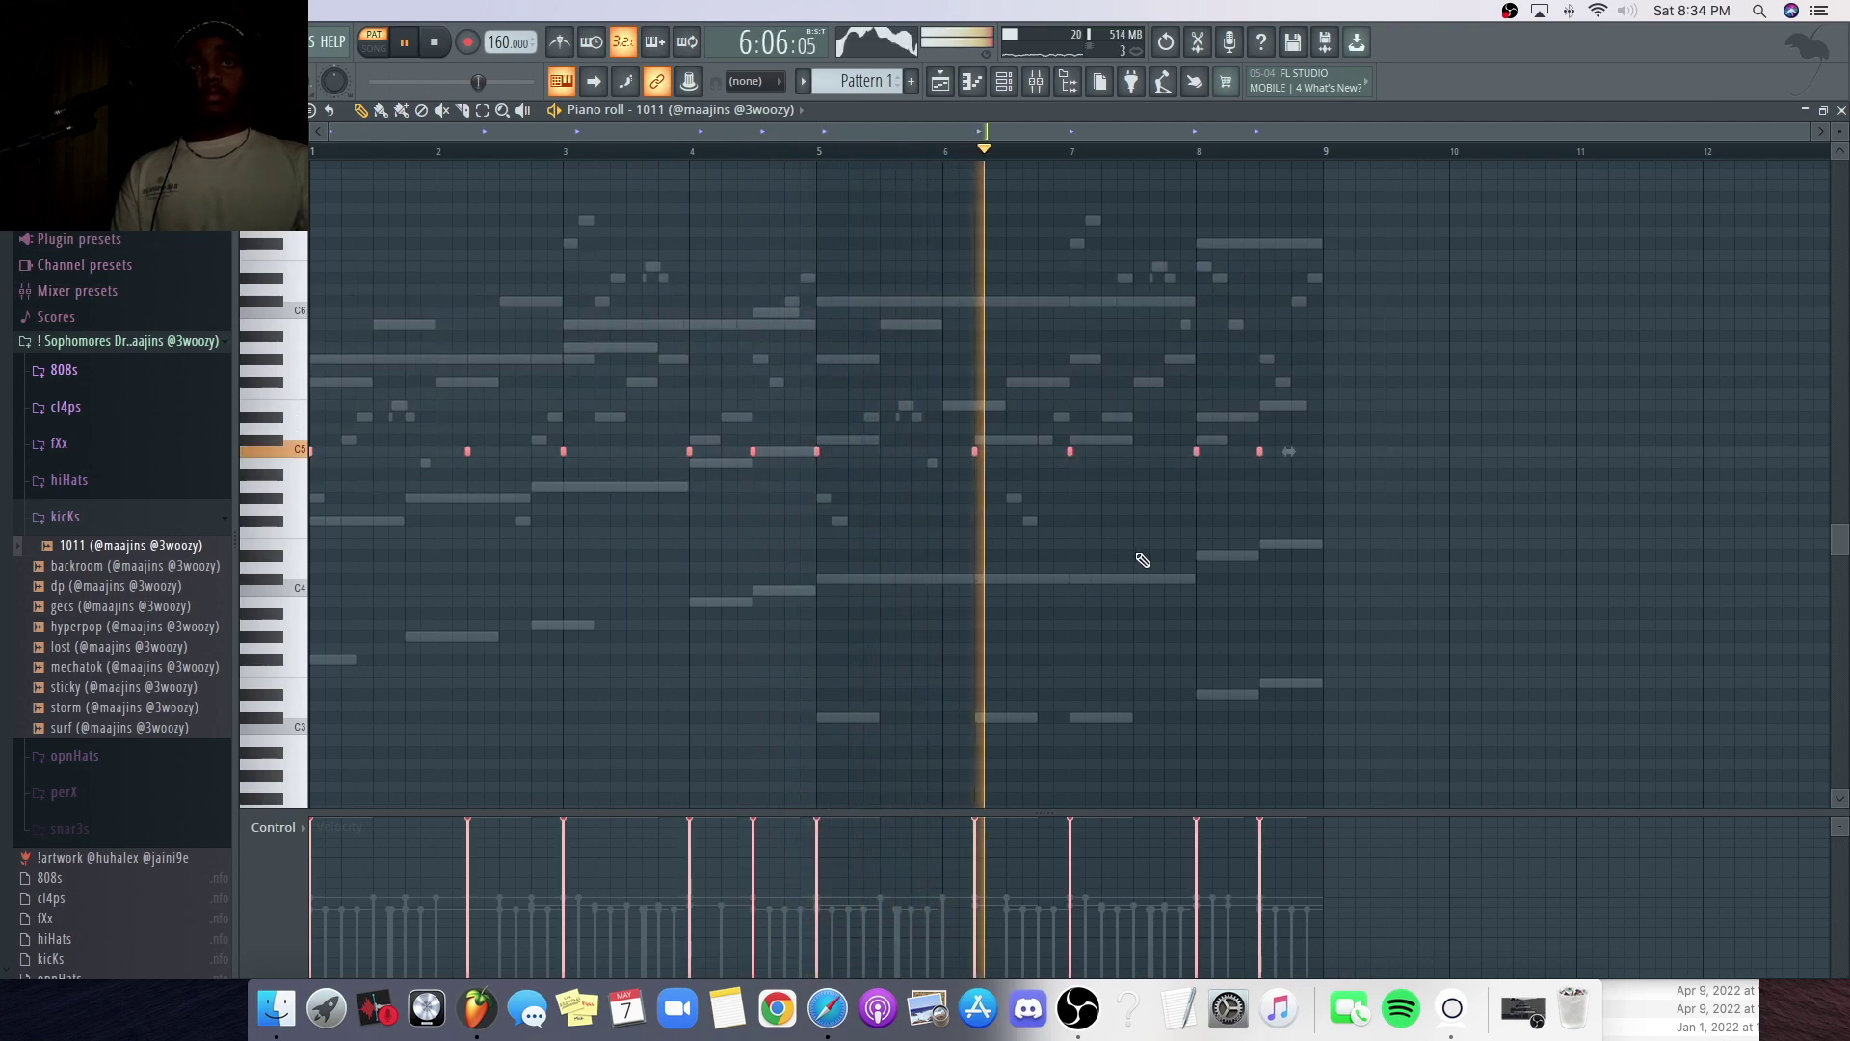
{"action": "key", "text": "space"}
- Audition other kicks from the kicKs folder and replace the kick channel's sample with the lost kick during playback
{"action": "left_click", "coordinate": [101, 568]}
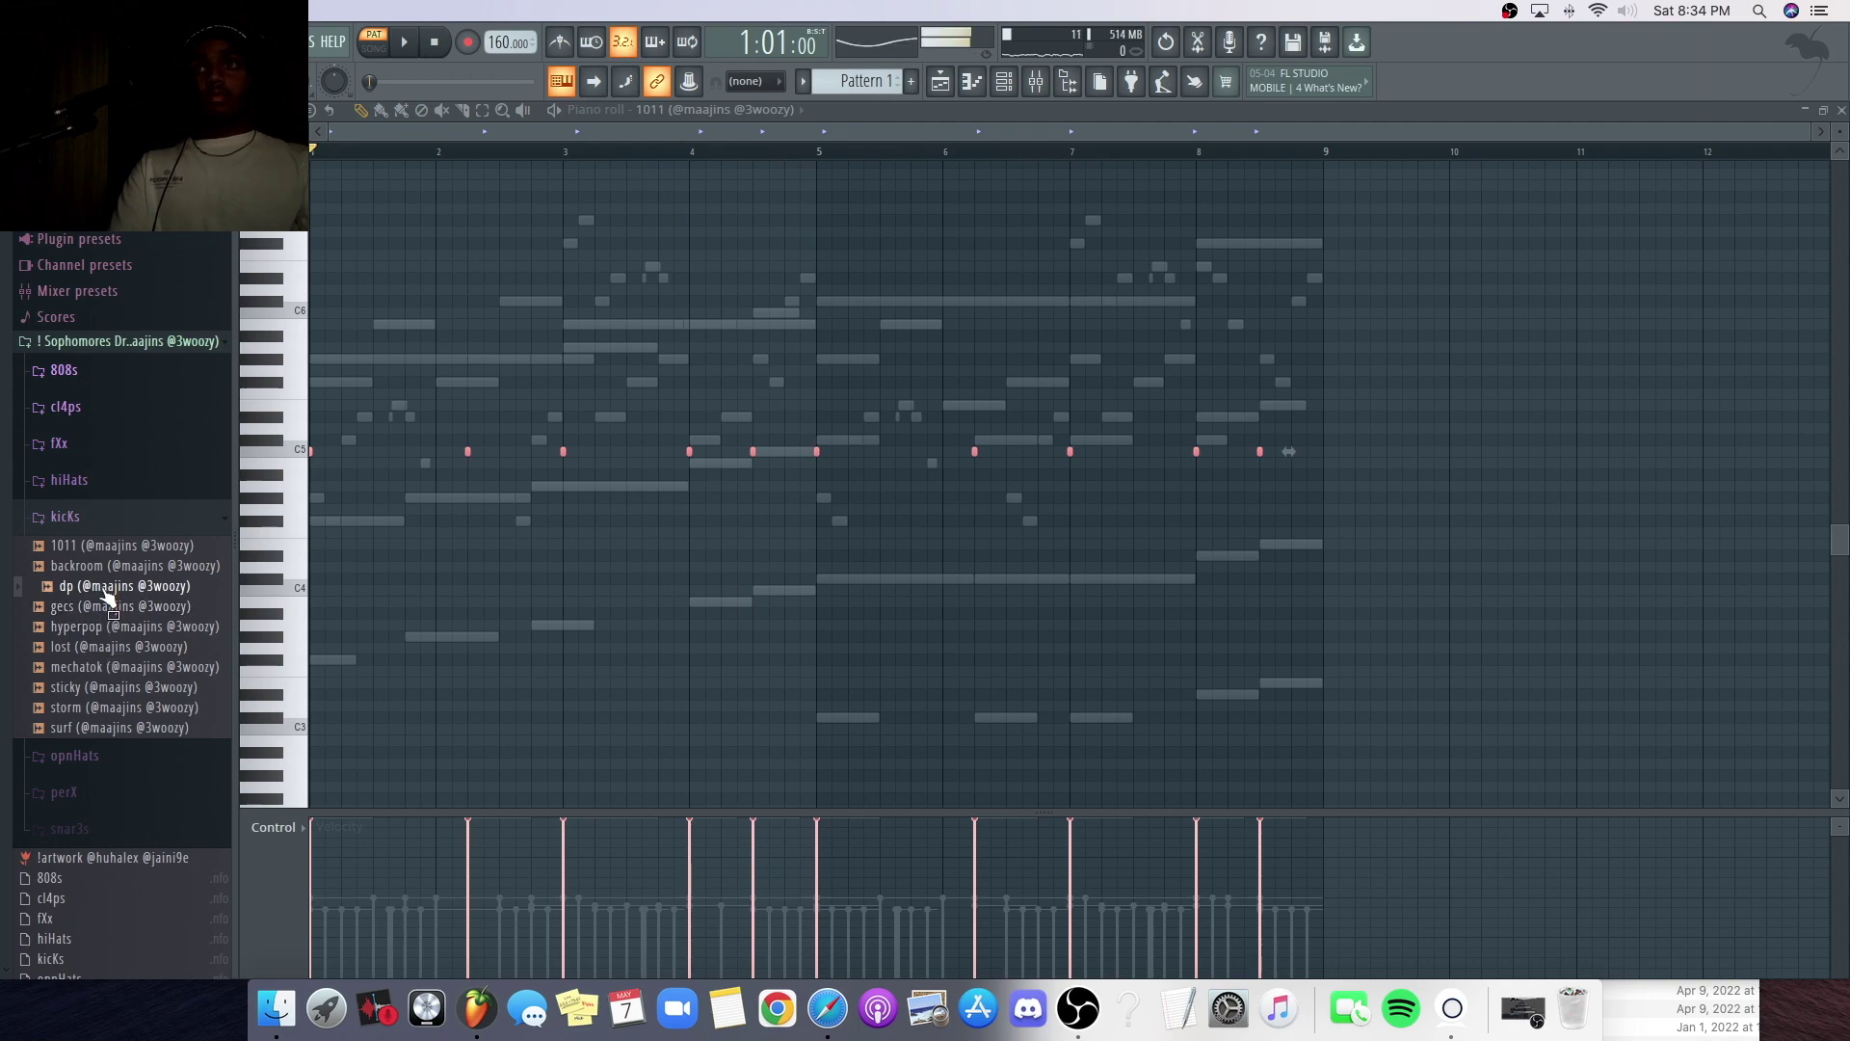
{"action": "left_click", "coordinate": [106, 669]}
{"action": "key", "text": "space"}
{"action": "key", "text": "Escape"}
{"action": "left_click_drag", "start_coordinate": [128, 646], "coordinate": [361, 497]}
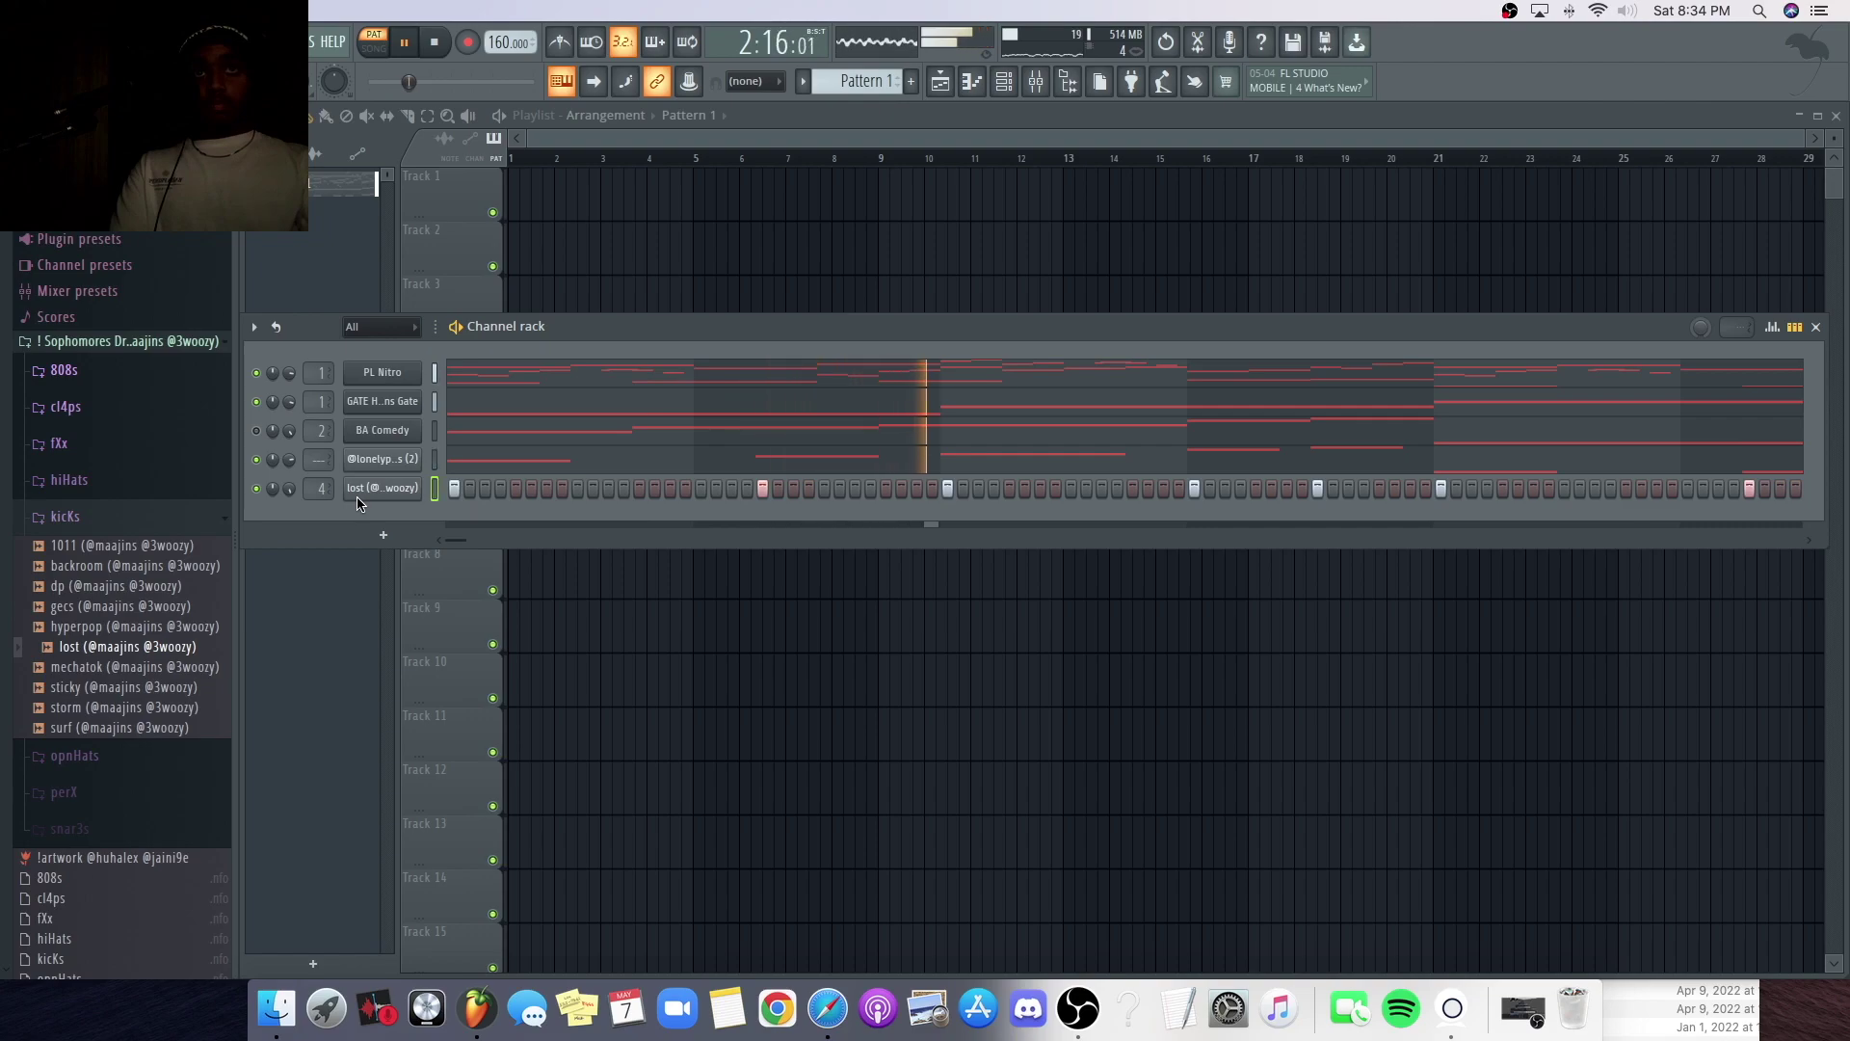
- Raise the lost kick's fader slightly on mixer insert 4 during playback and close the mixer
{"action": "left_click", "coordinate": [212, 41]}
{"action": "left_click", "coordinate": [260, 141]}
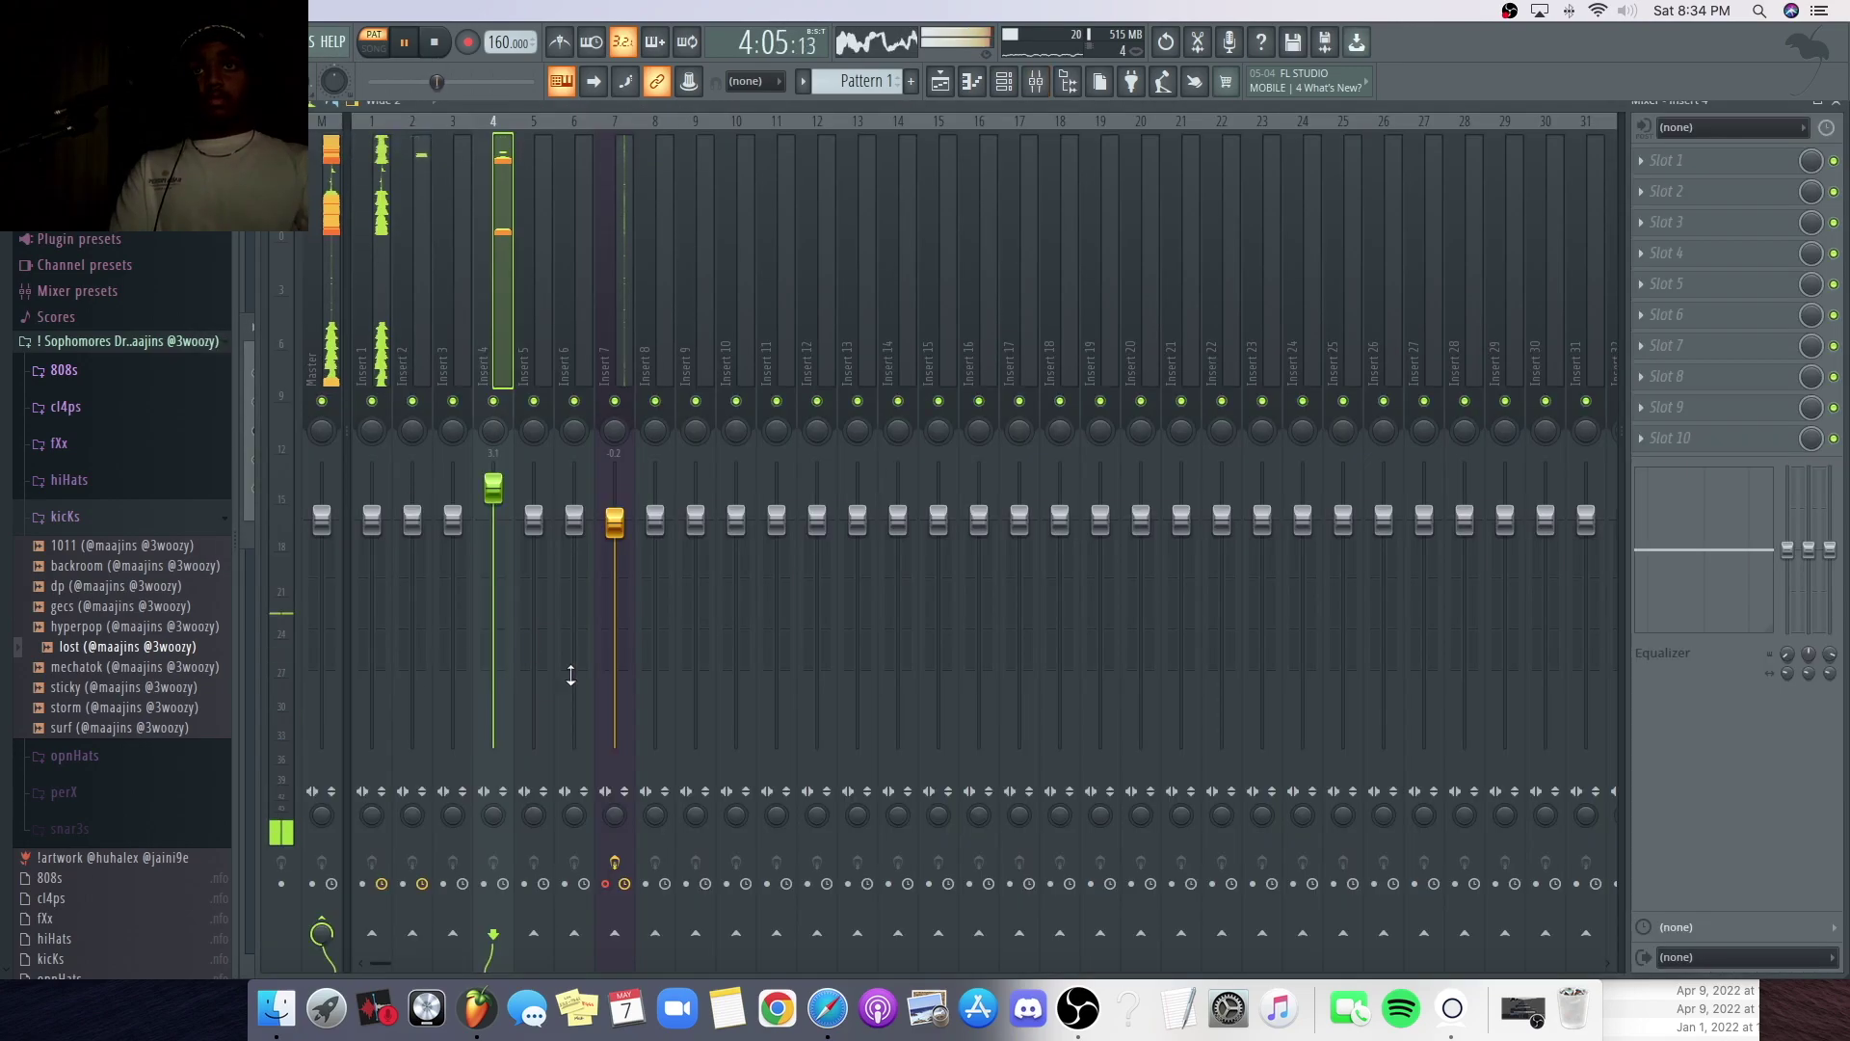
{"action": "mouse_move", "coordinate": [494, 487]}
{"action": "left_mouse_down"}
{"action": "mouse_move", "coordinate": [494, 464]}
{"action": "mouse_move", "coordinate": [509, 485]}
{"action": "left_mouse_up"}
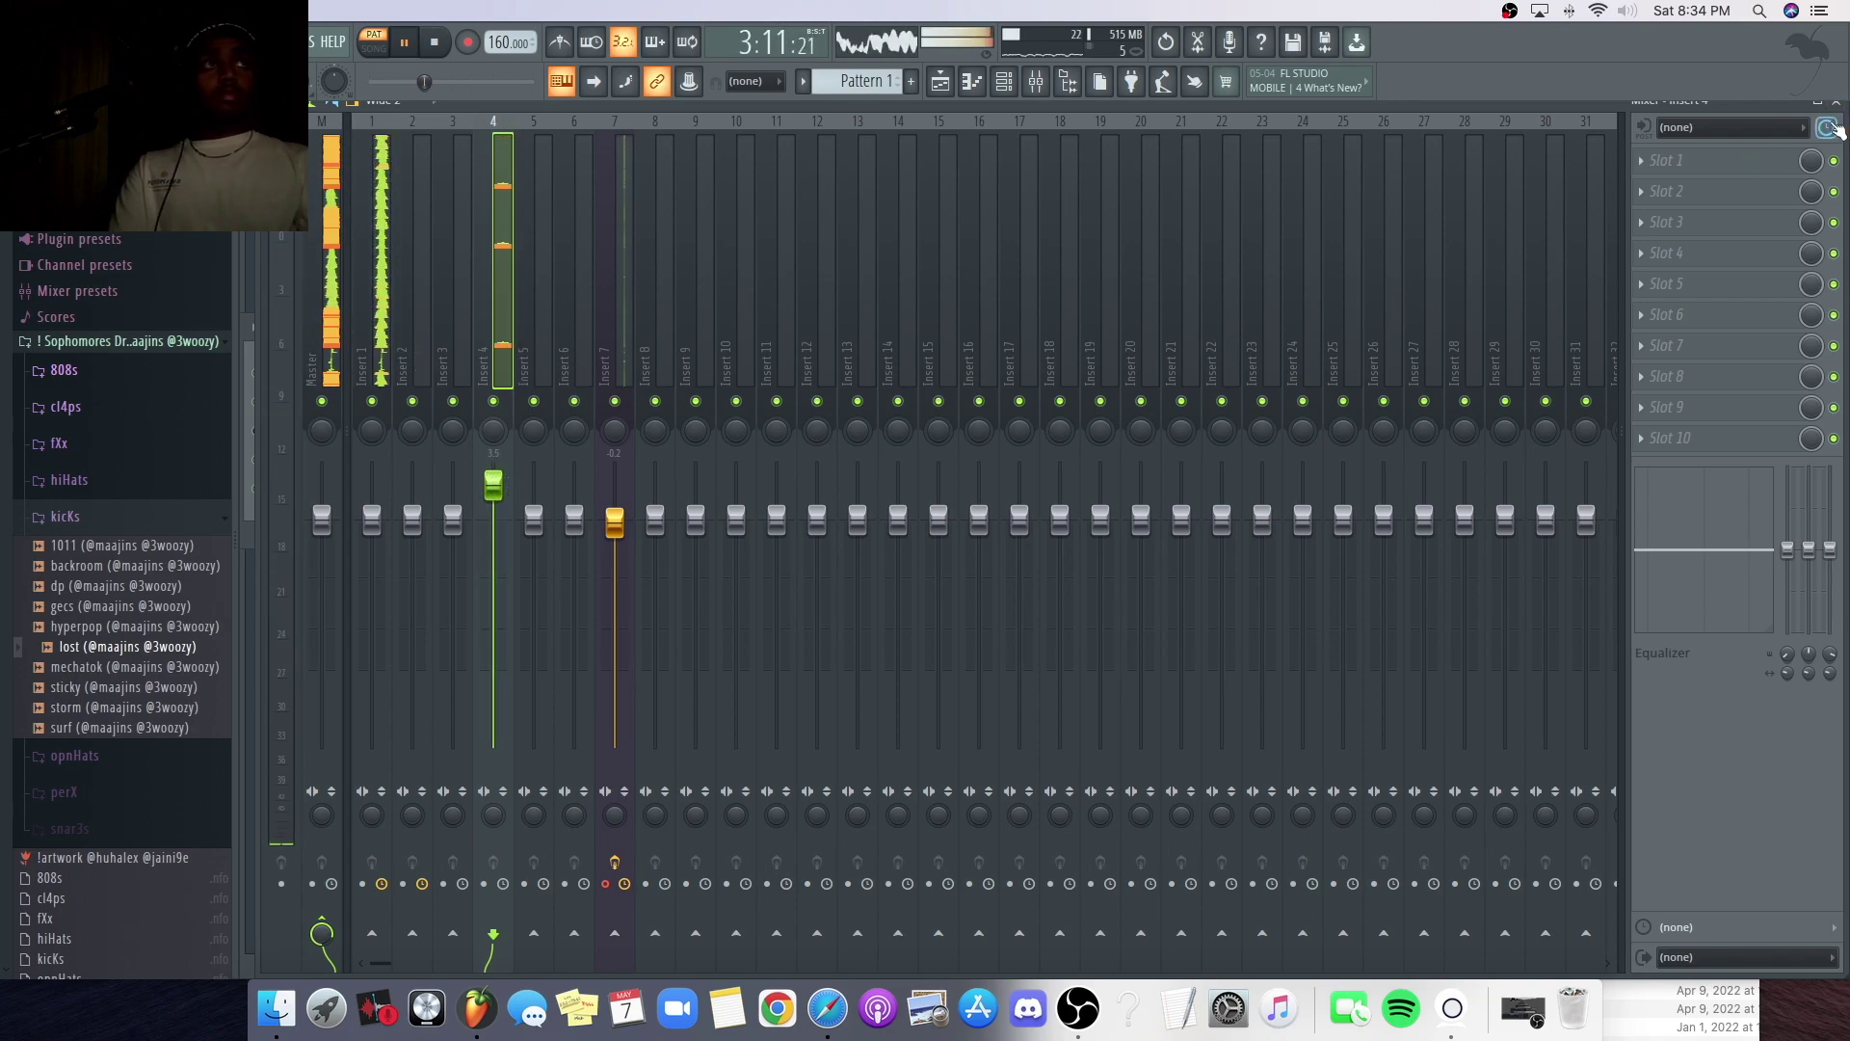
{"action": "left_click", "coordinate": [1836, 101]}
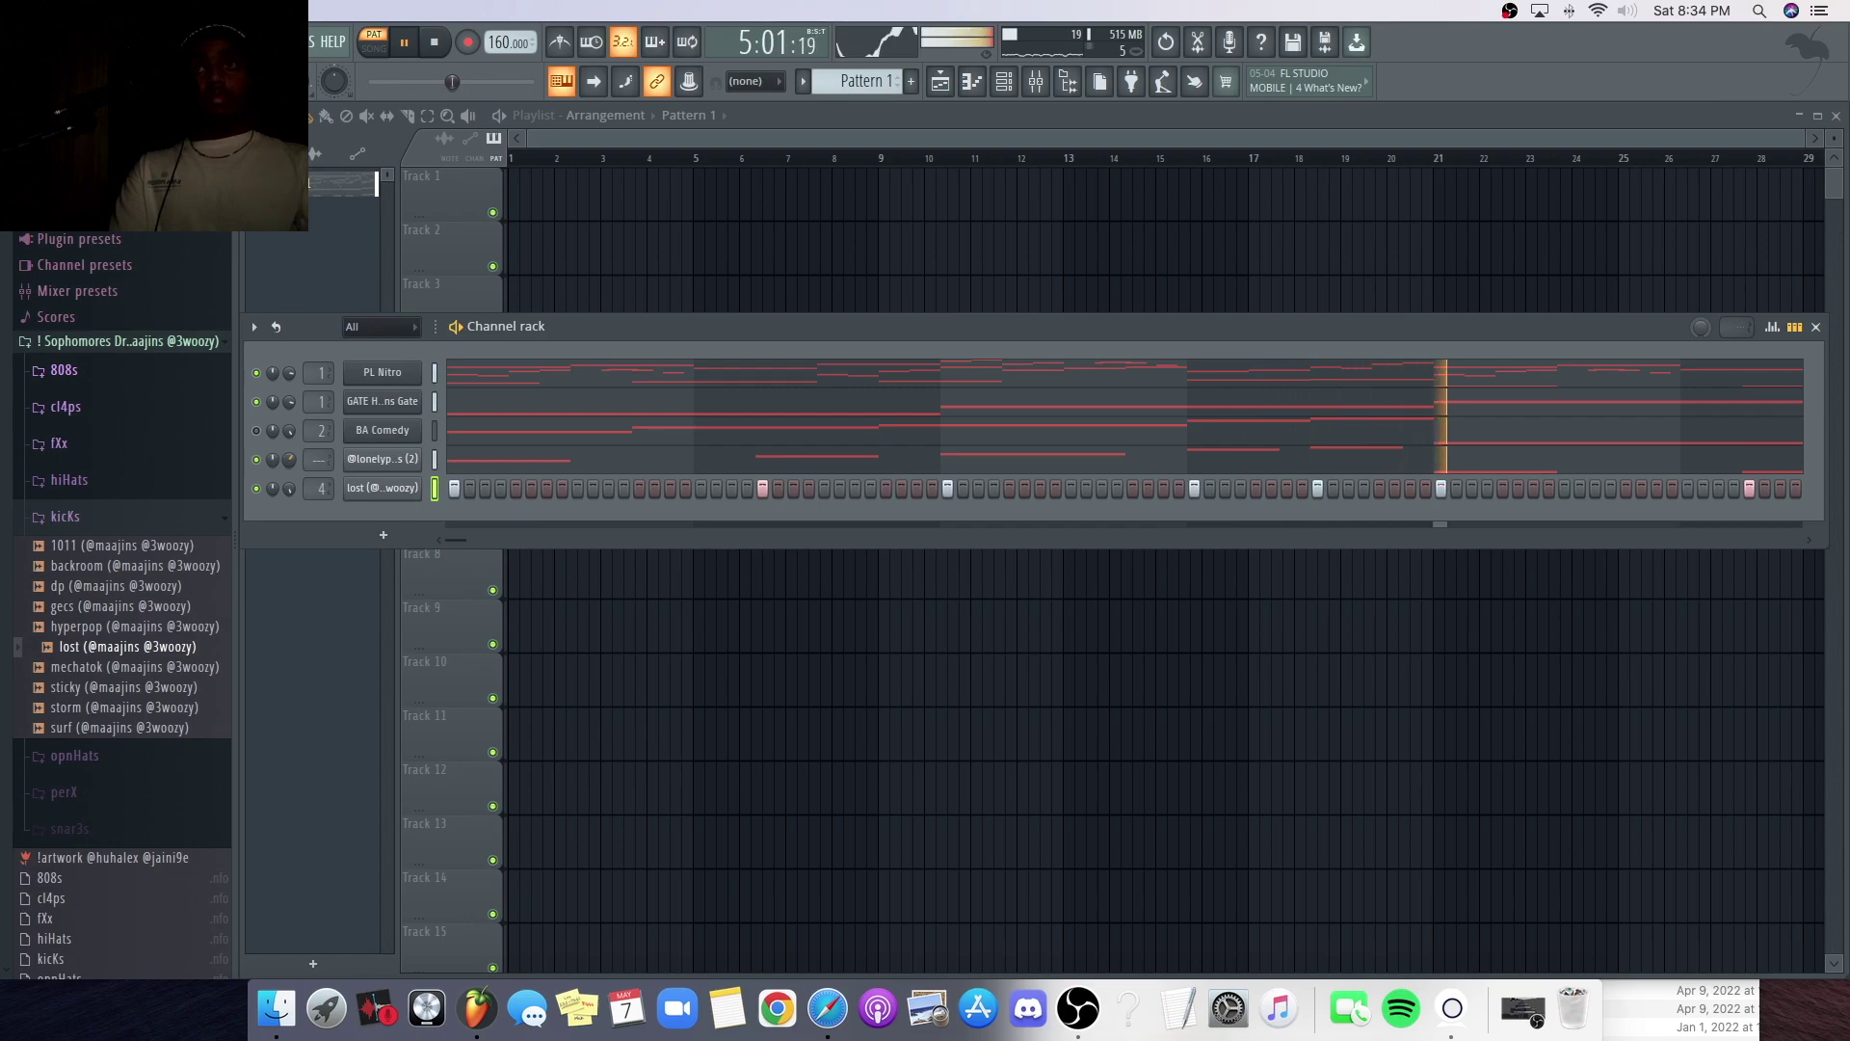
- Route the bass (2) channel to mixer insert 5 and boost its low equalizer band
{"action": "left_click_drag", "start_coordinate": [319, 460], "coordinate": [319, 435]}
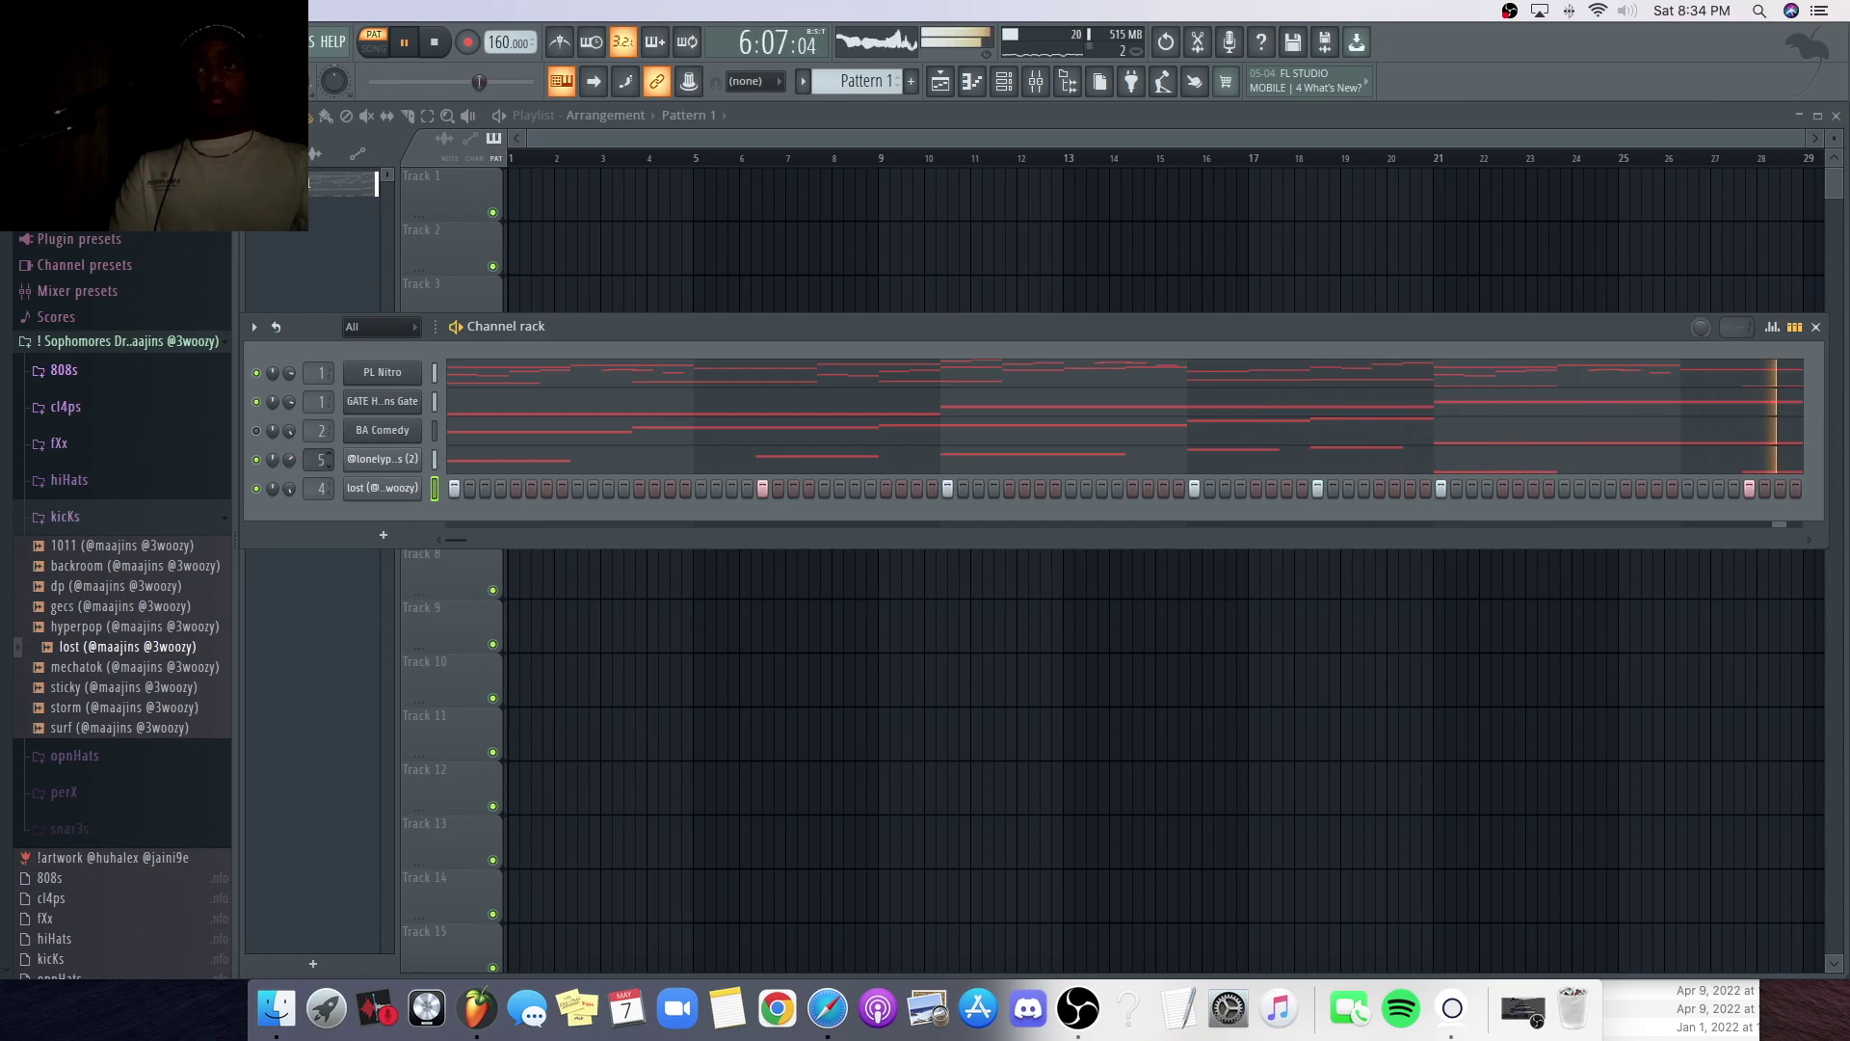
{"action": "left_click", "coordinate": [211, 42]}
{"action": "left_click", "coordinate": [265, 141]}
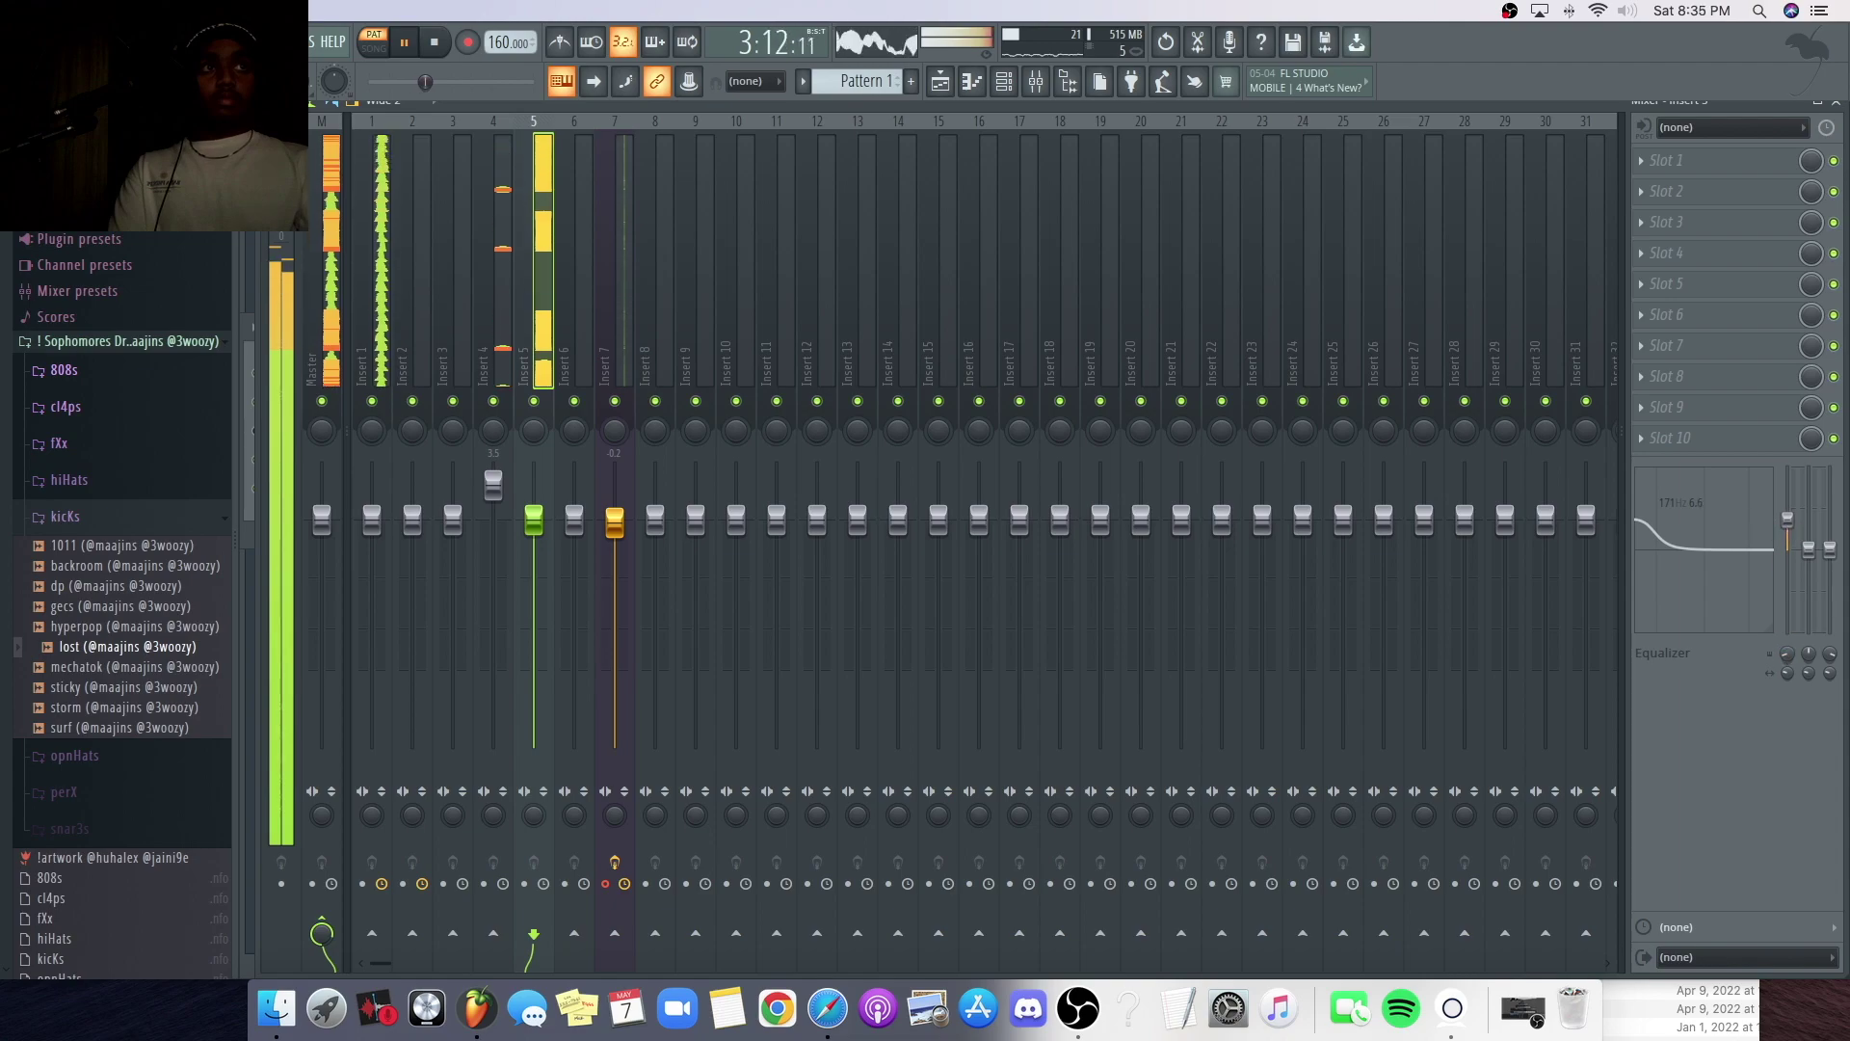
- Raise the kick's fader on mixer insert 4 and lower the bass's fader on insert 5
{"action": "left_click_drag", "start_coordinate": [495, 485], "coordinate": [535, 548]}
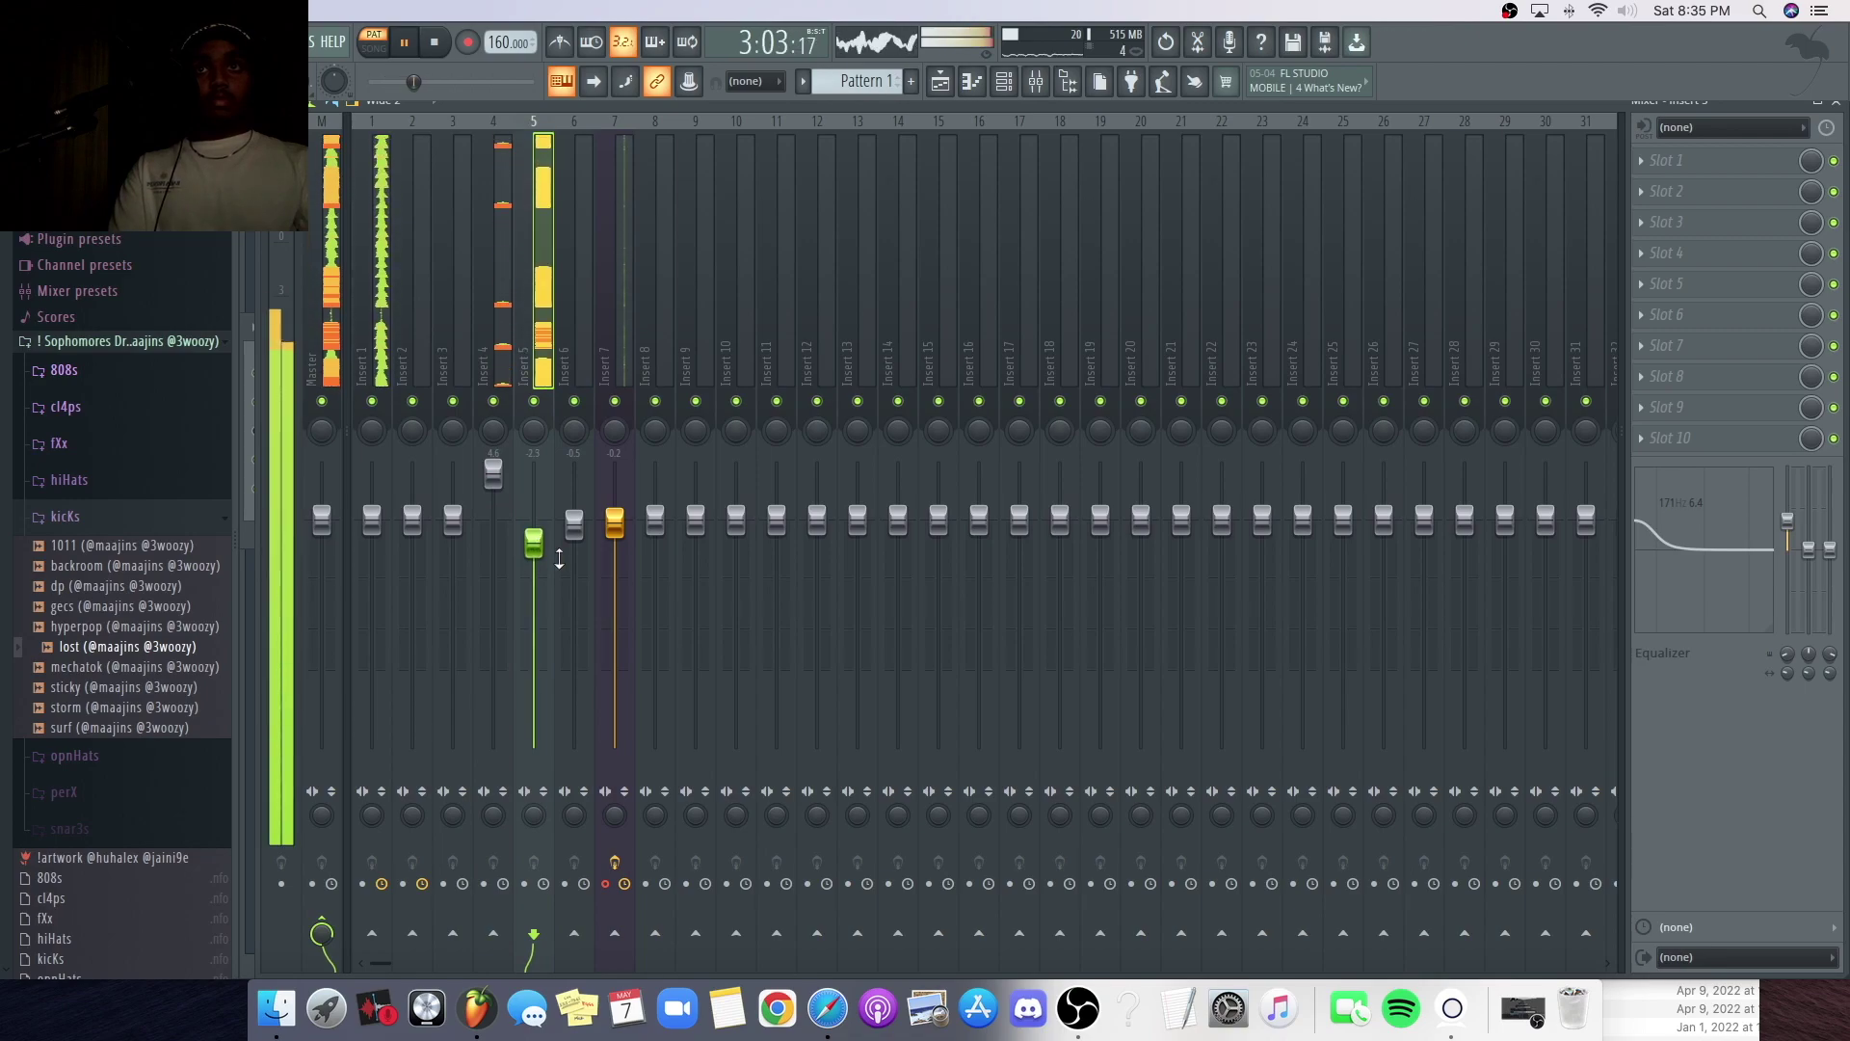
{"action": "left_click_drag", "start_coordinate": [535, 549], "coordinate": [535, 541]}
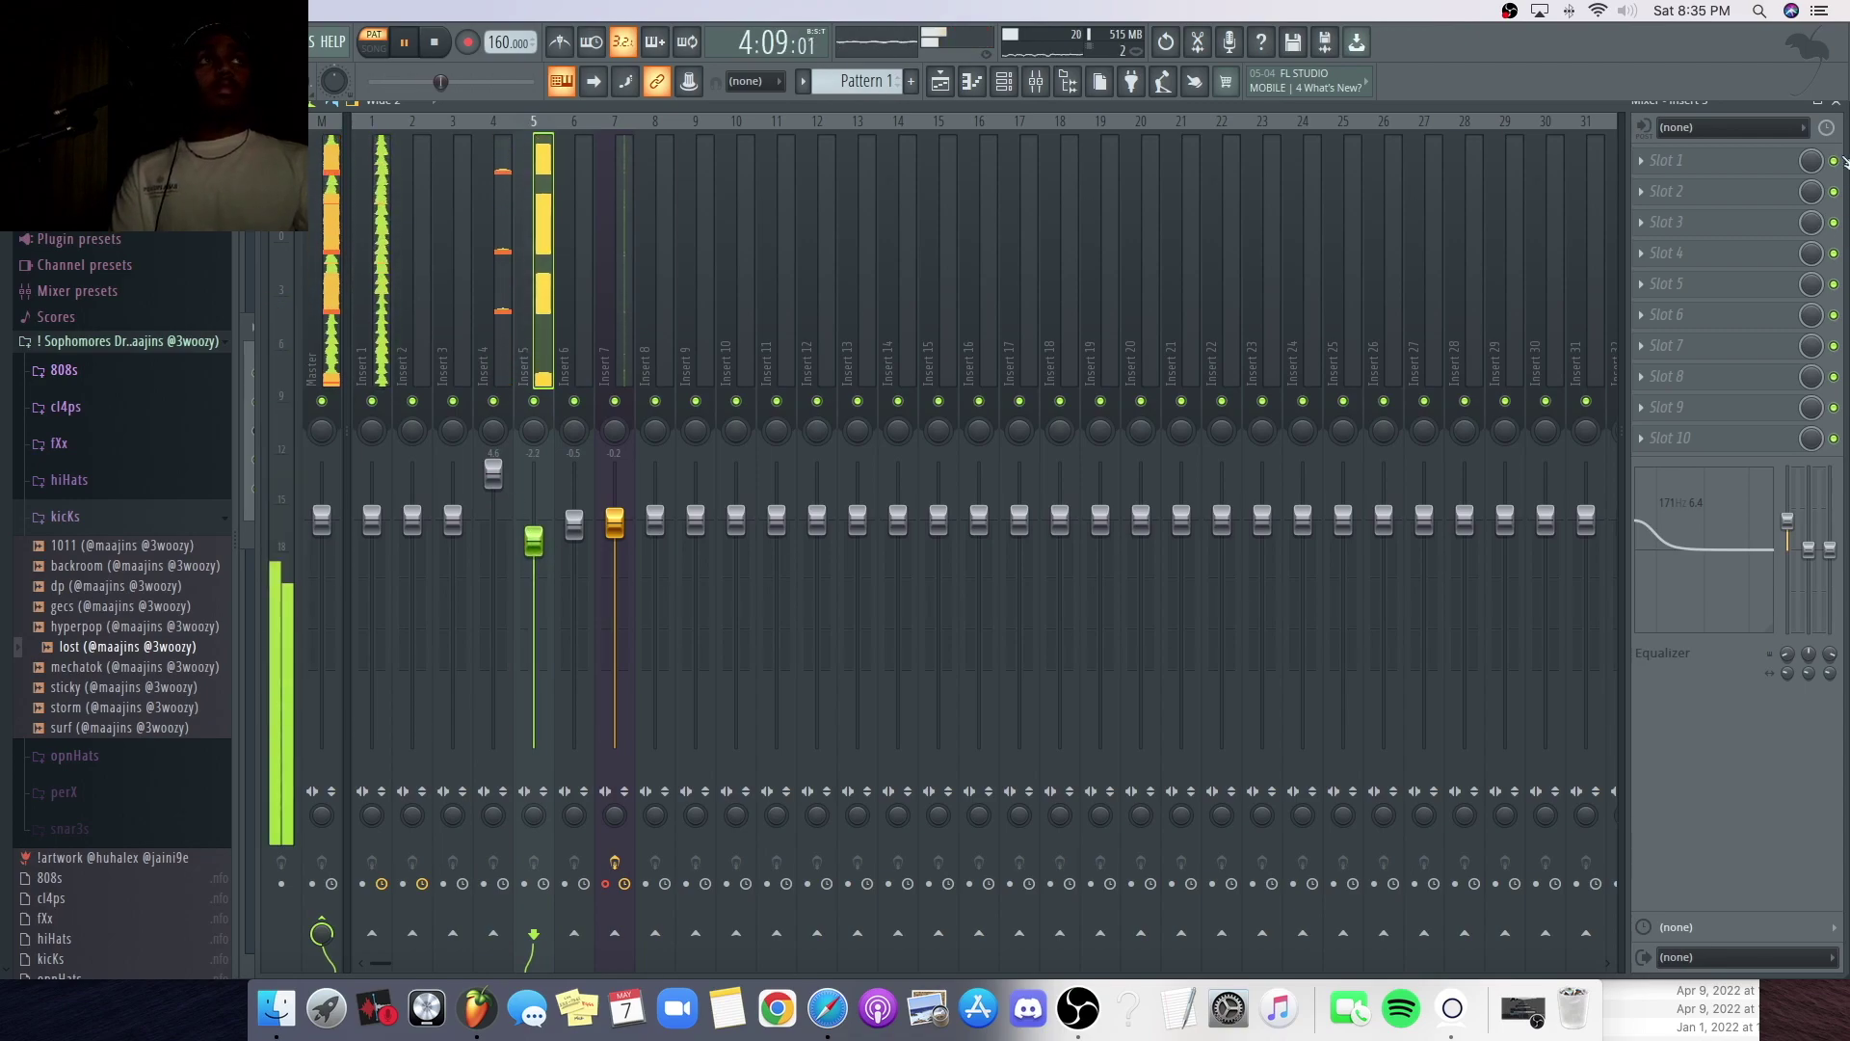
{"action": "key", "text": "F9"}
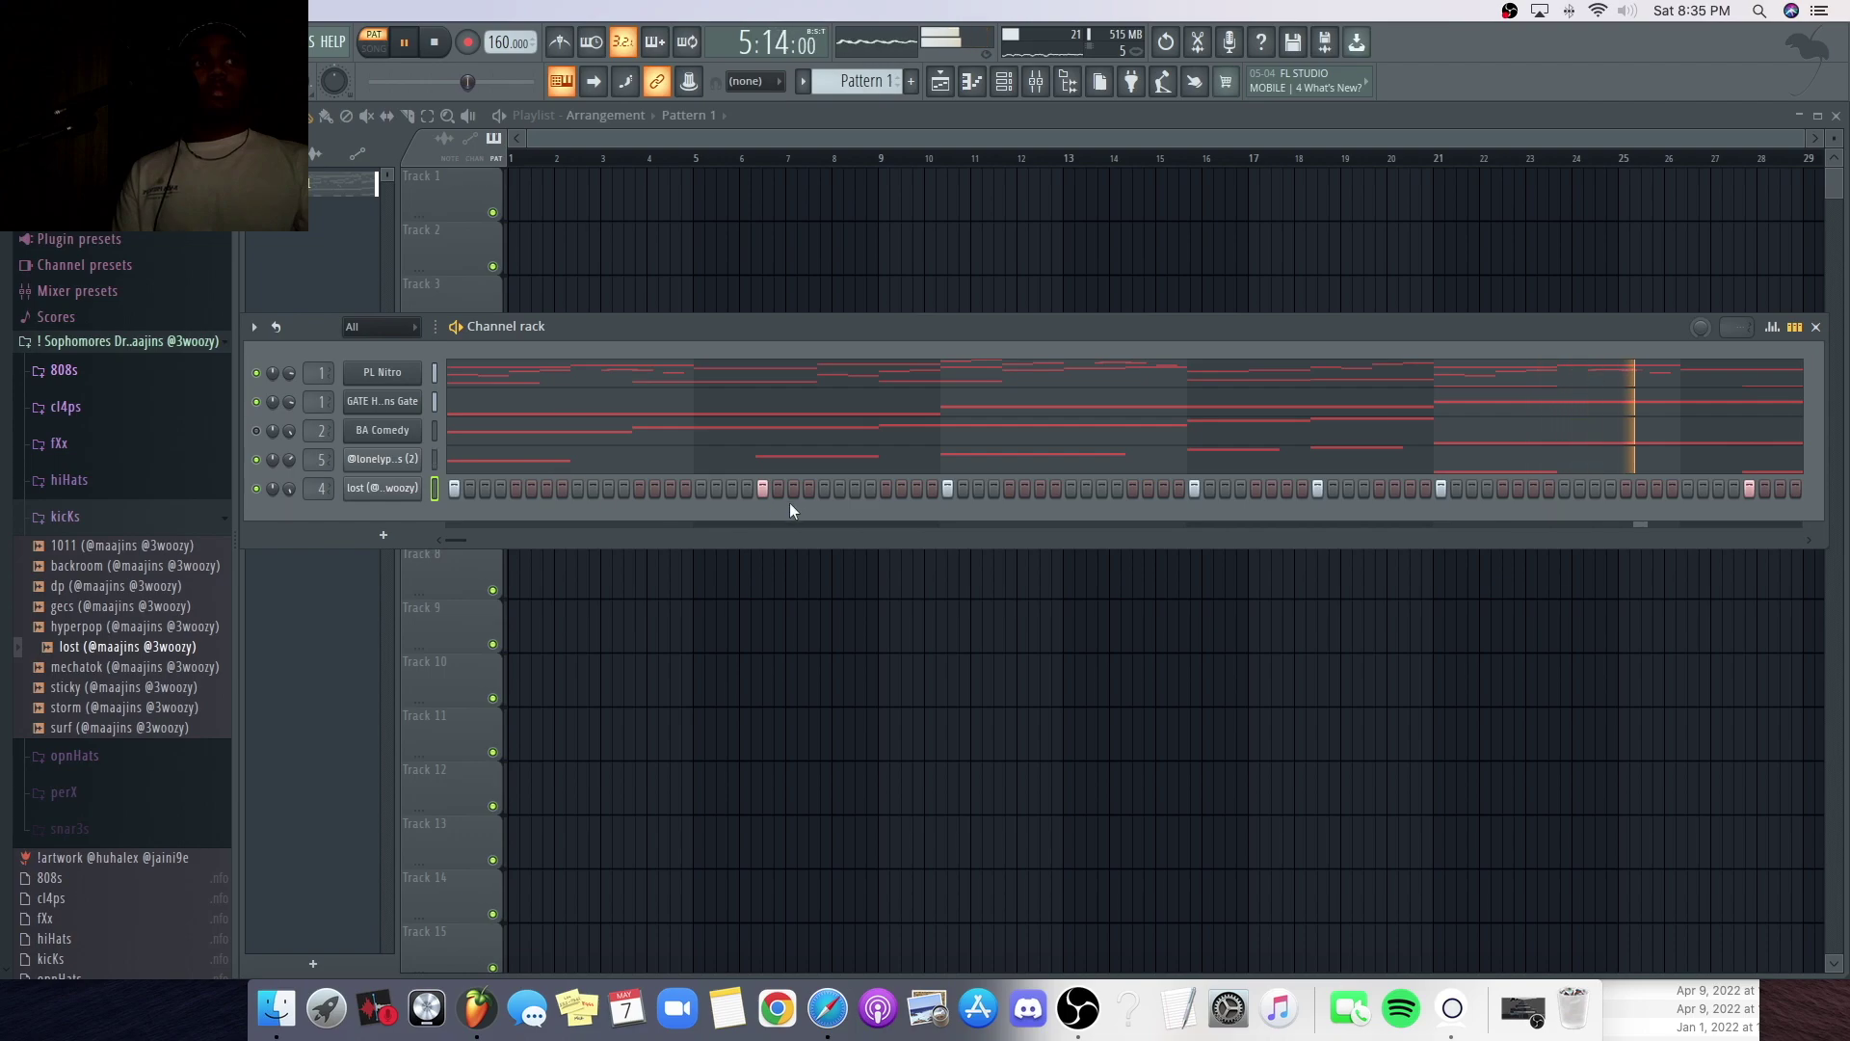
- Add an open hat (3) hit at bar 3 and copy the hits to bars 5 and 7 in its piano roll
{"action": "left_click", "coordinate": [130, 511]}
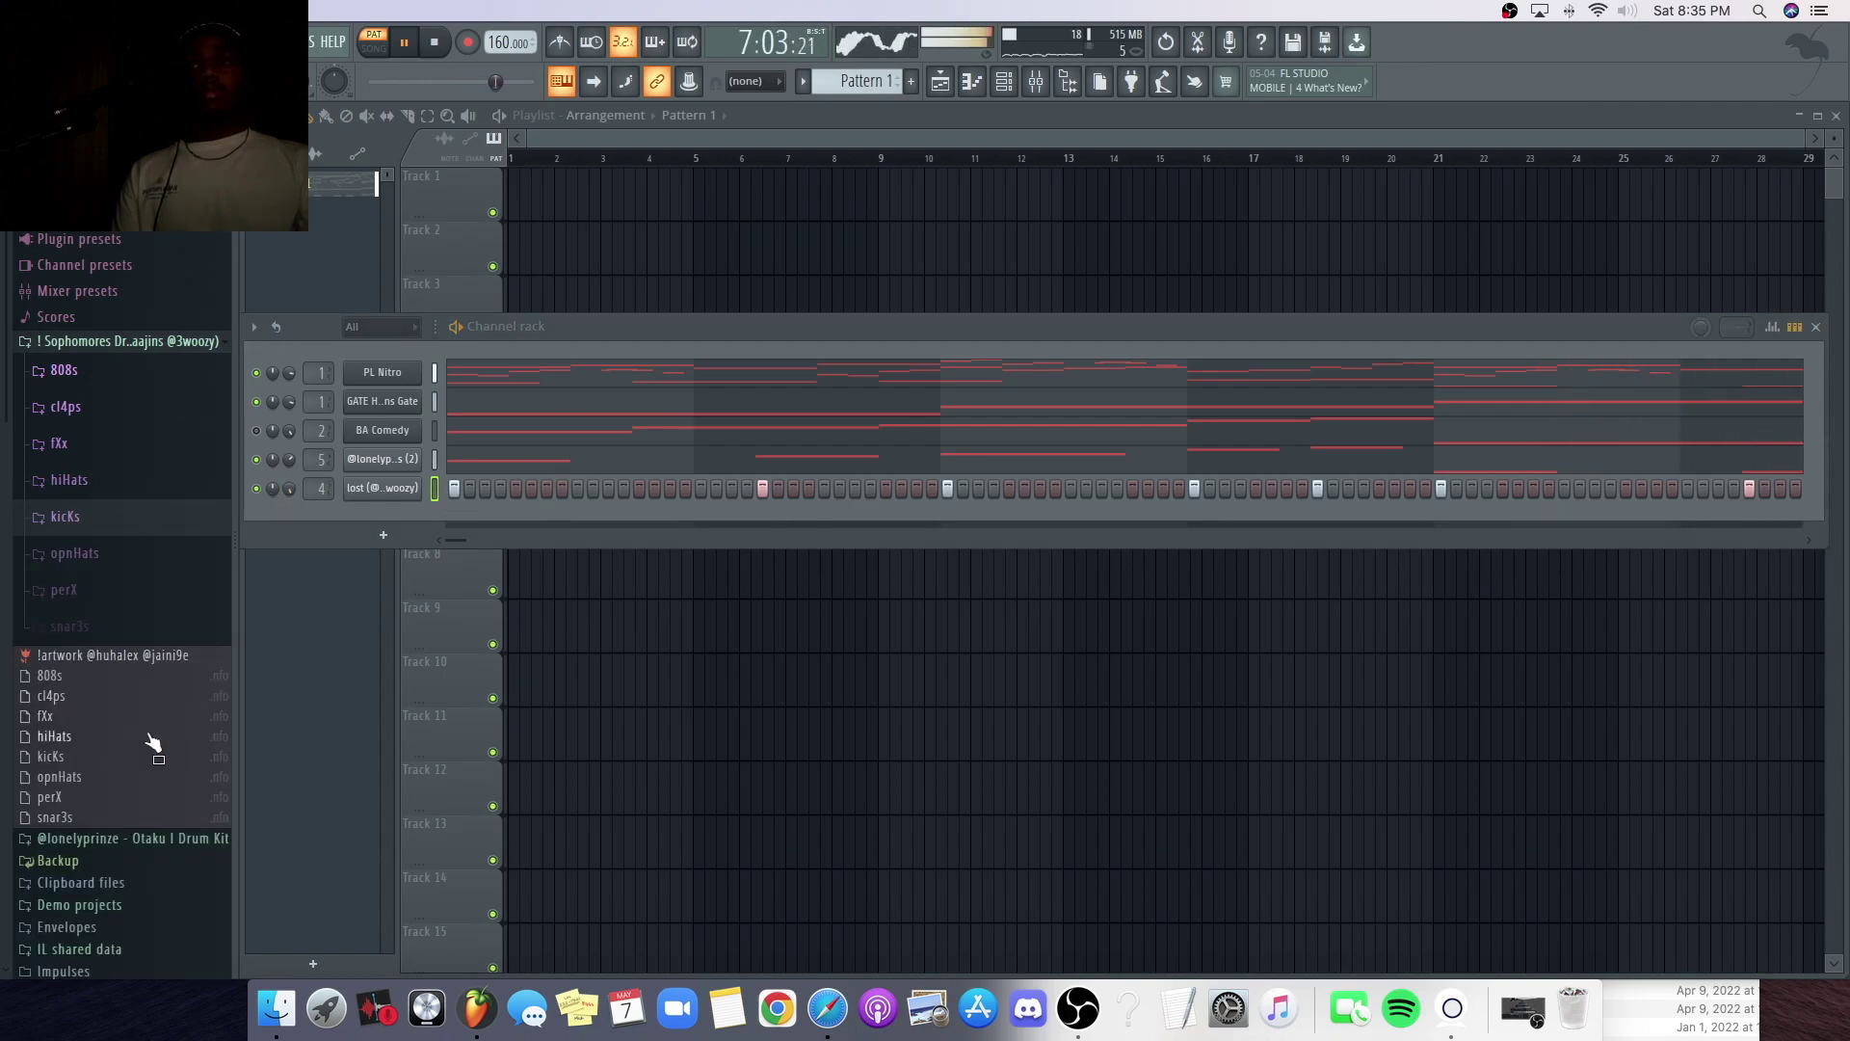
{"action": "scroll", "coordinate": [134, 815], "scroll_direction": "down", "scroll_amount": 5}
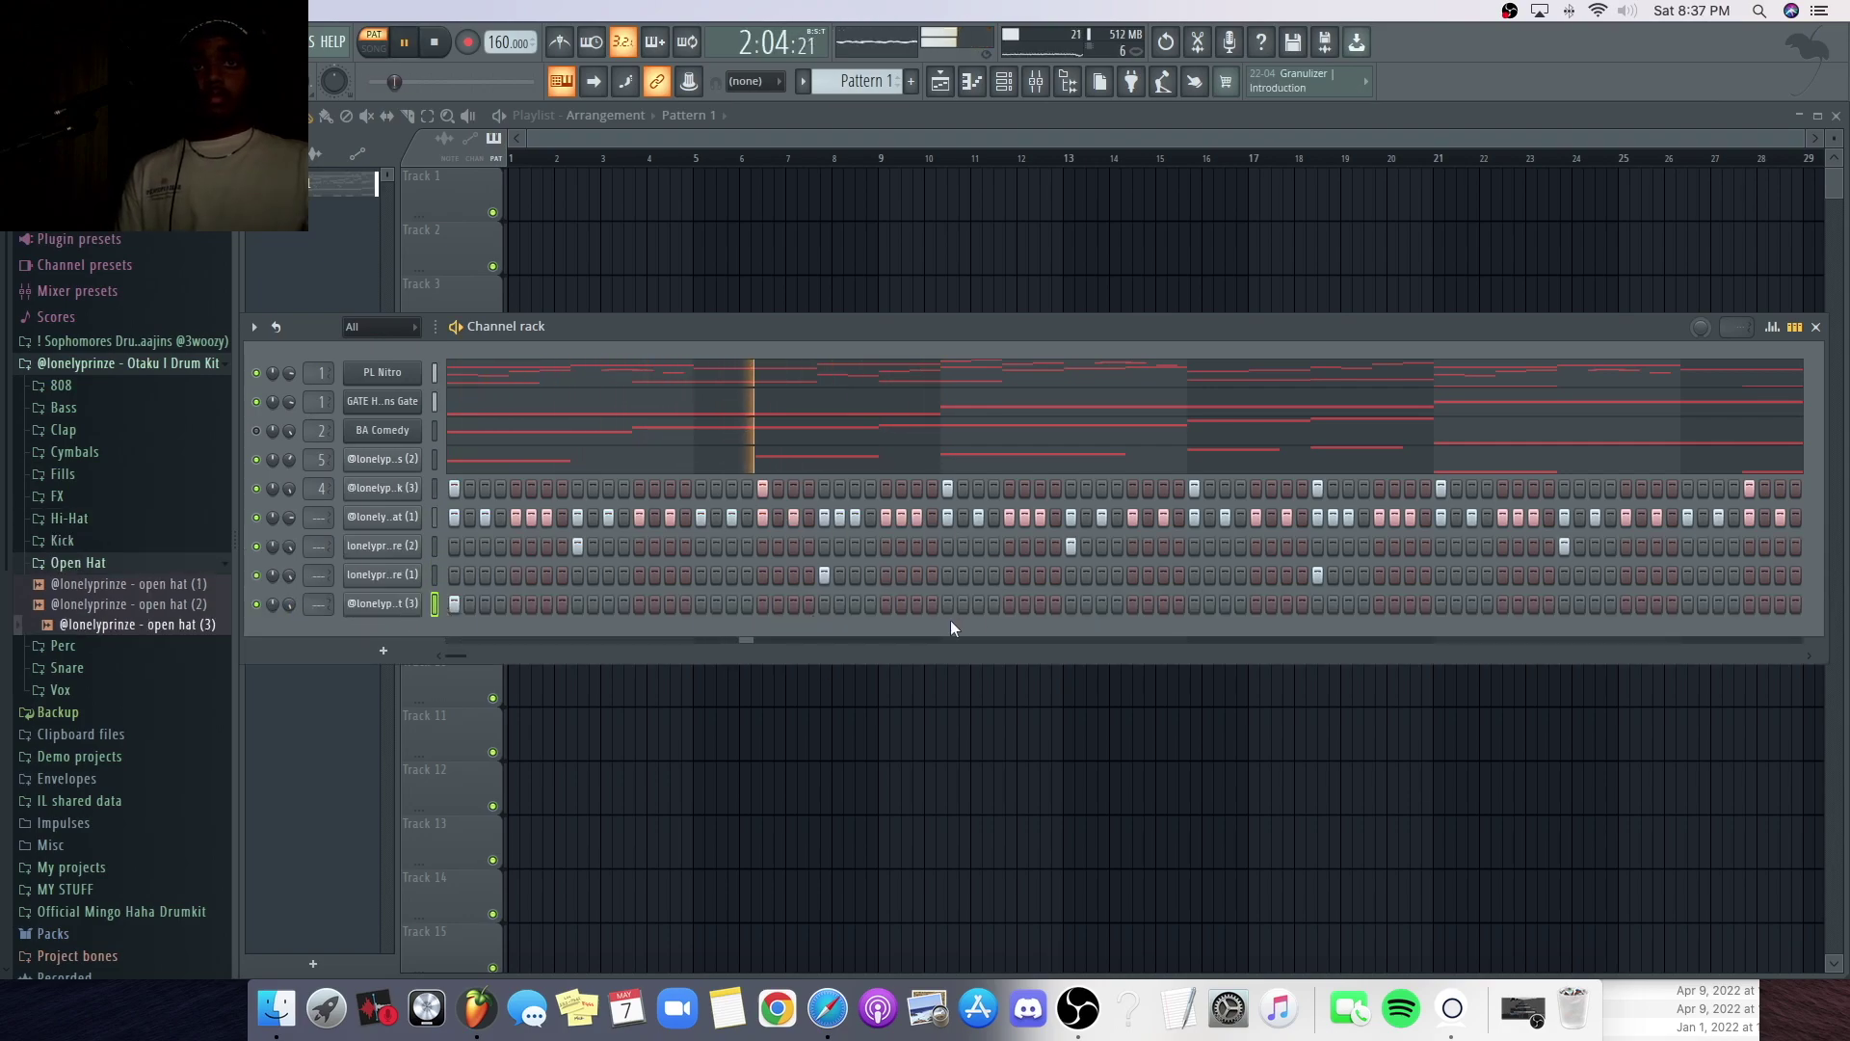
{"action": "left_click", "coordinate": [948, 604]}
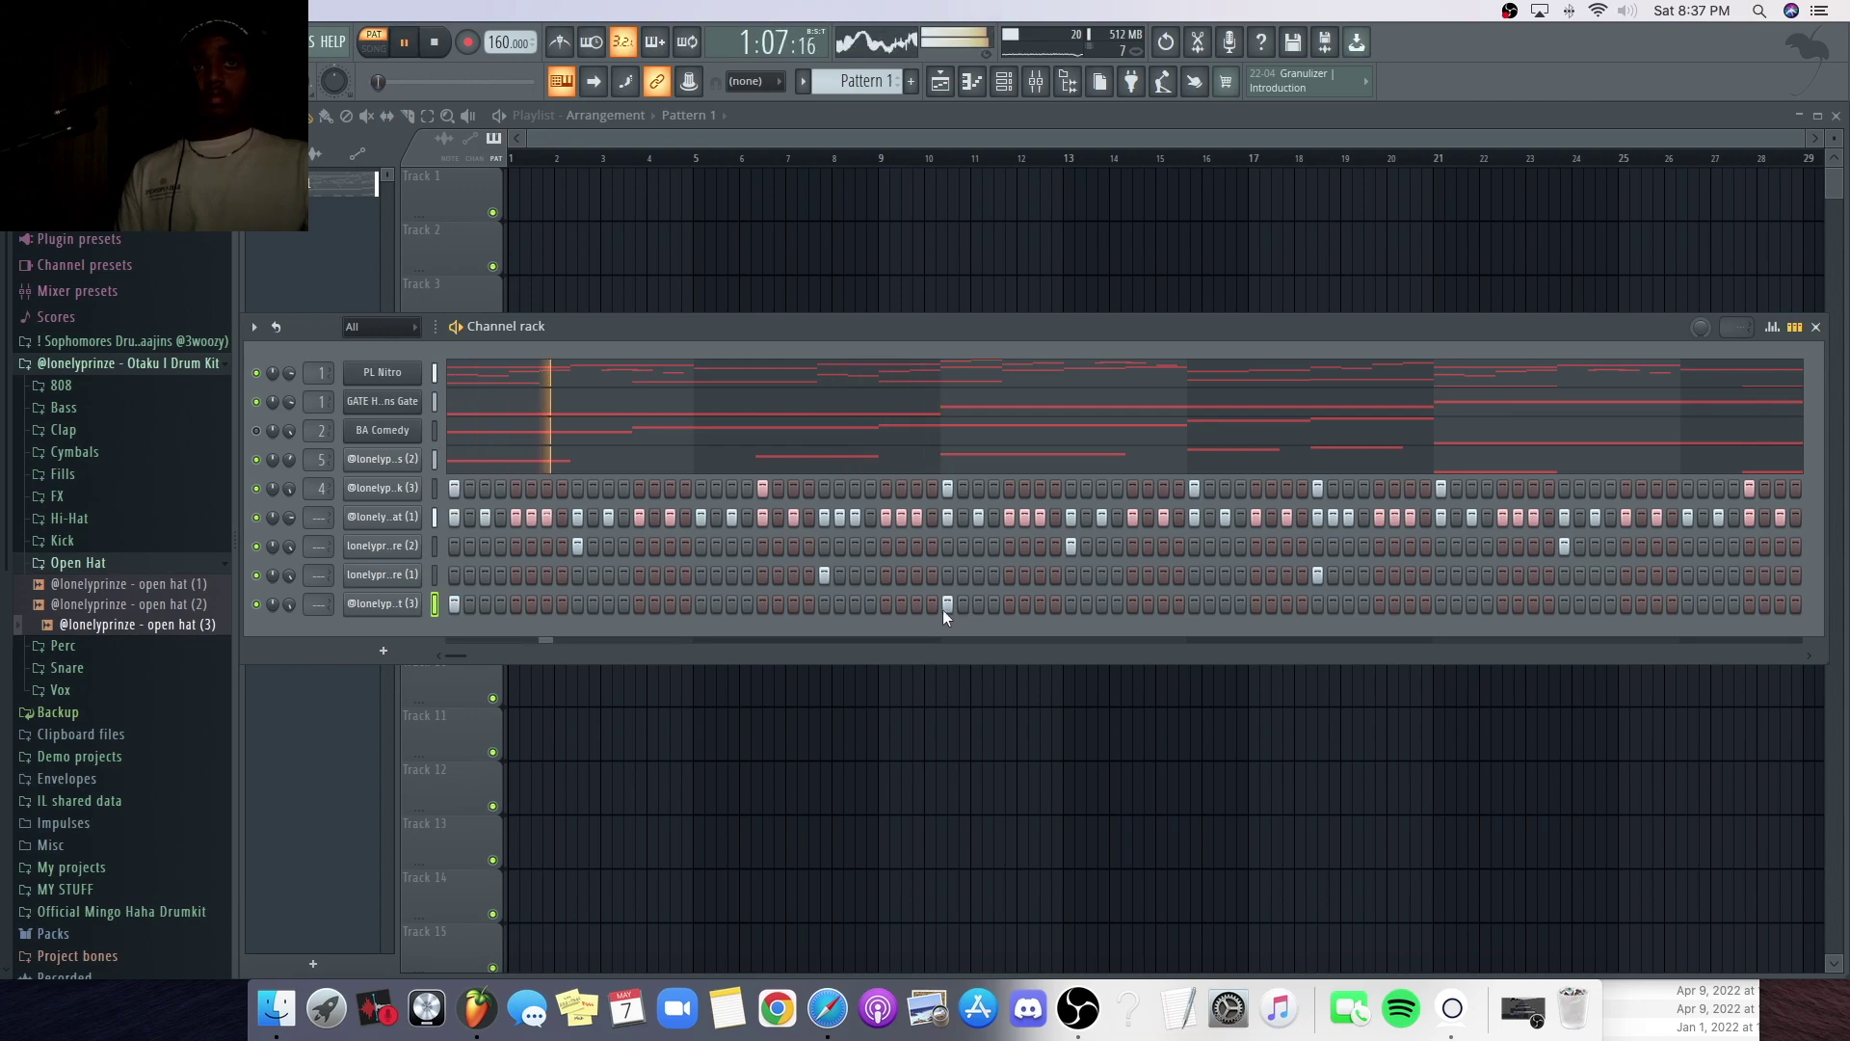
{"action": "right_click", "coordinate": [387, 609]}
{"action": "left_click", "coordinate": [449, 598]}
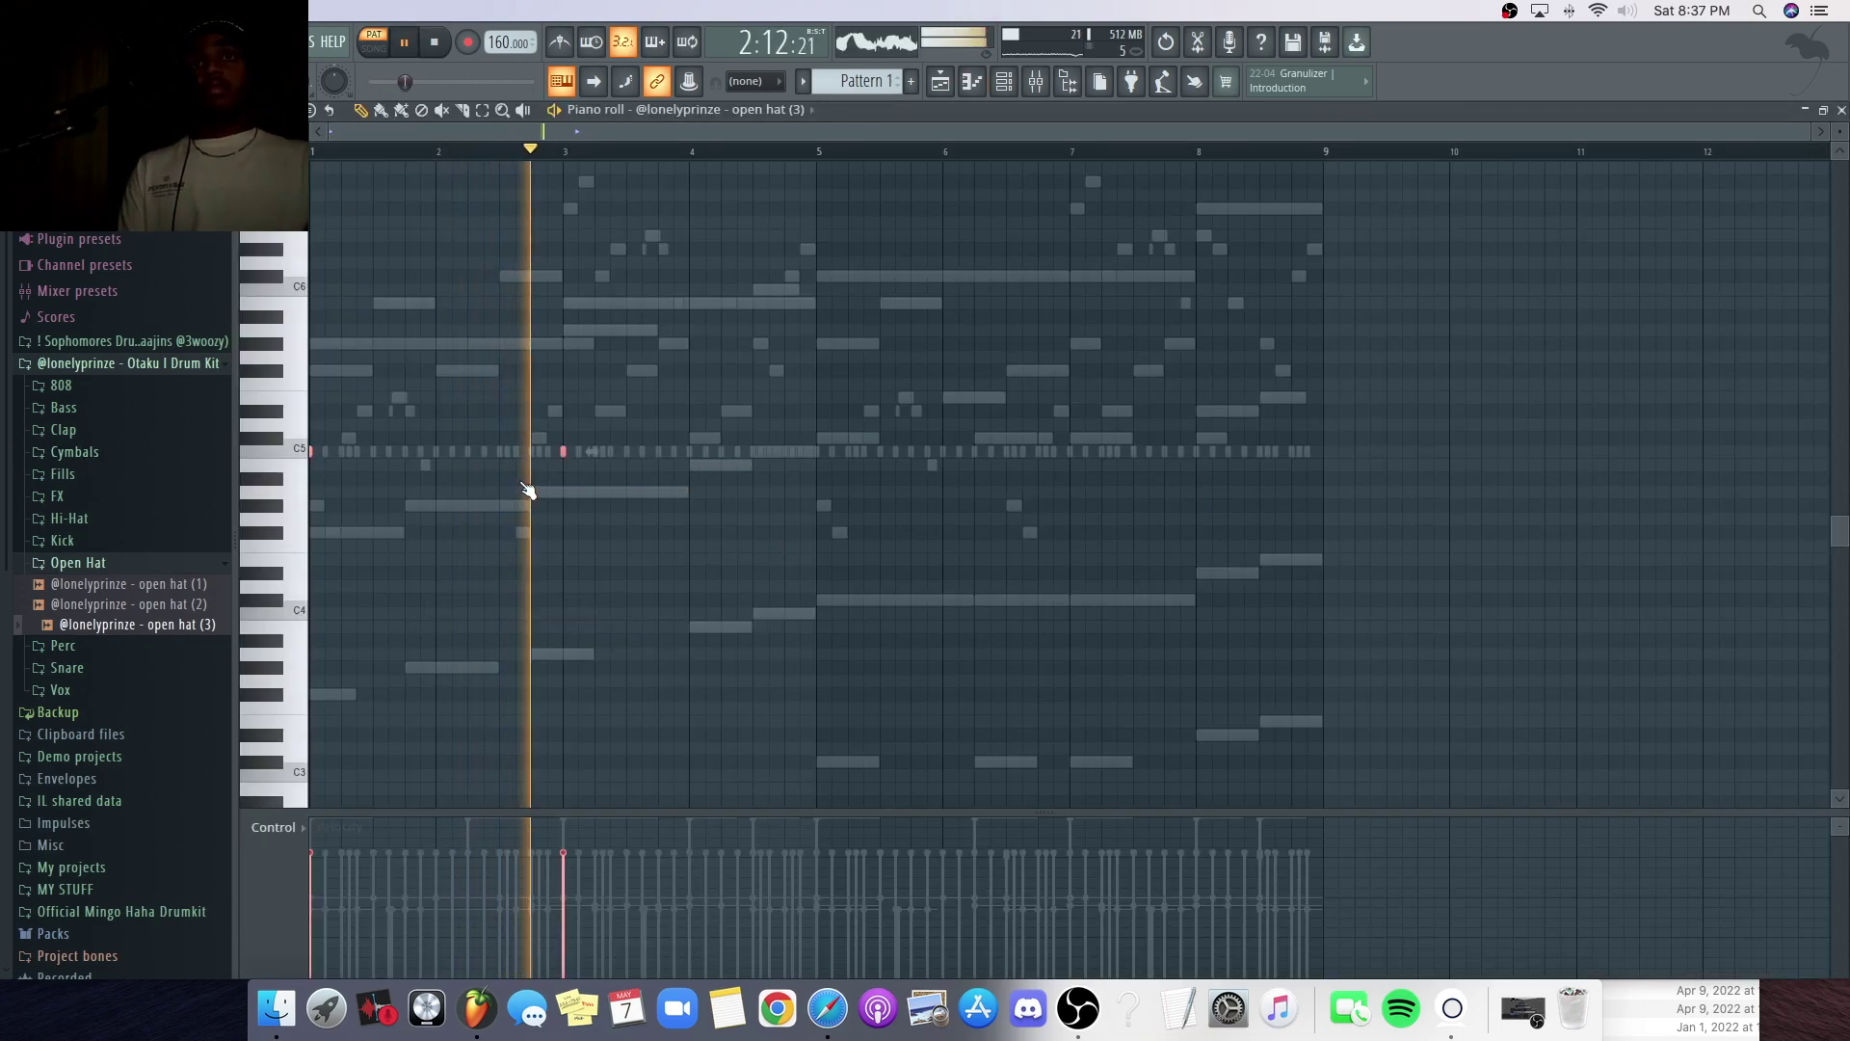
{"action": "left_click_drag", "start_coordinate": [562, 453], "coordinate": [1073, 480]}
{"action": "left_click_drag", "start_coordinate": [1216, 506], "coordinate": [13, 340]}
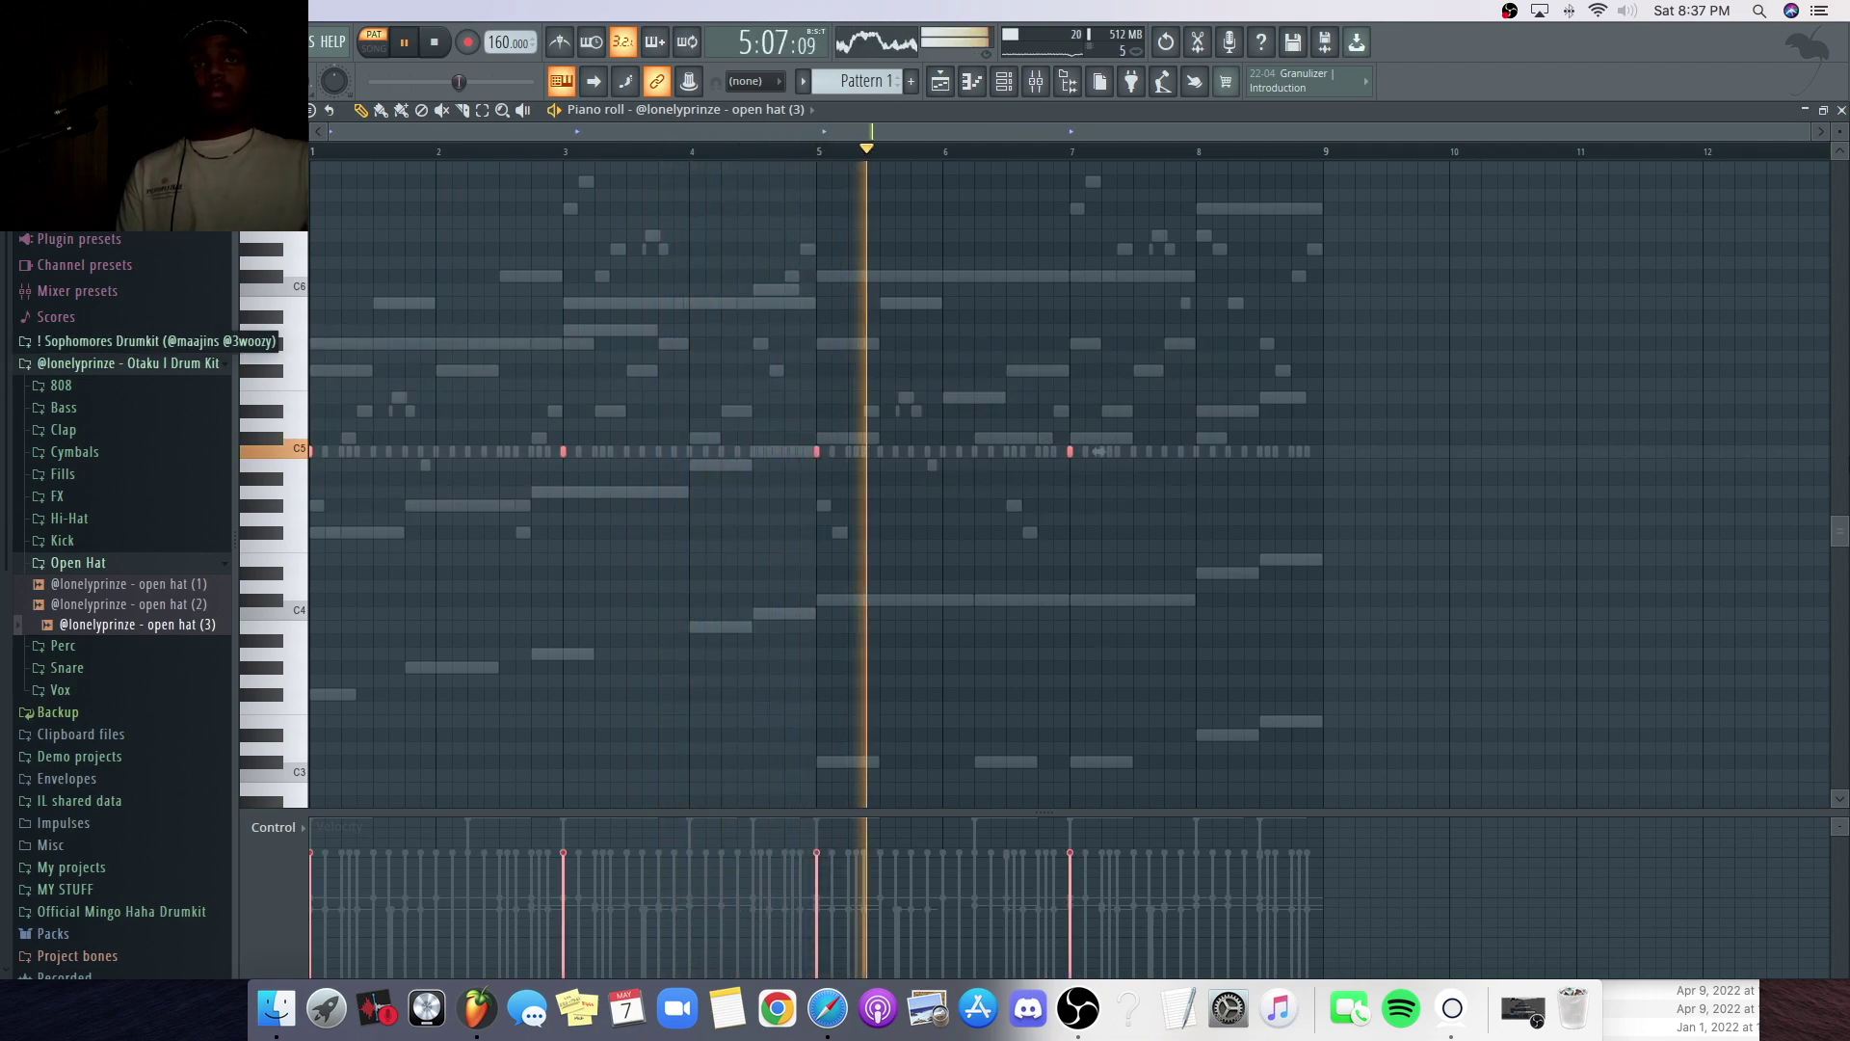
{"action": "left_click", "coordinate": [1842, 110]}
- Collapse the Open Hat folder and audition the samples in the Otaku drum kit's FX folder
{"action": "left_click", "coordinate": [179, 563]}
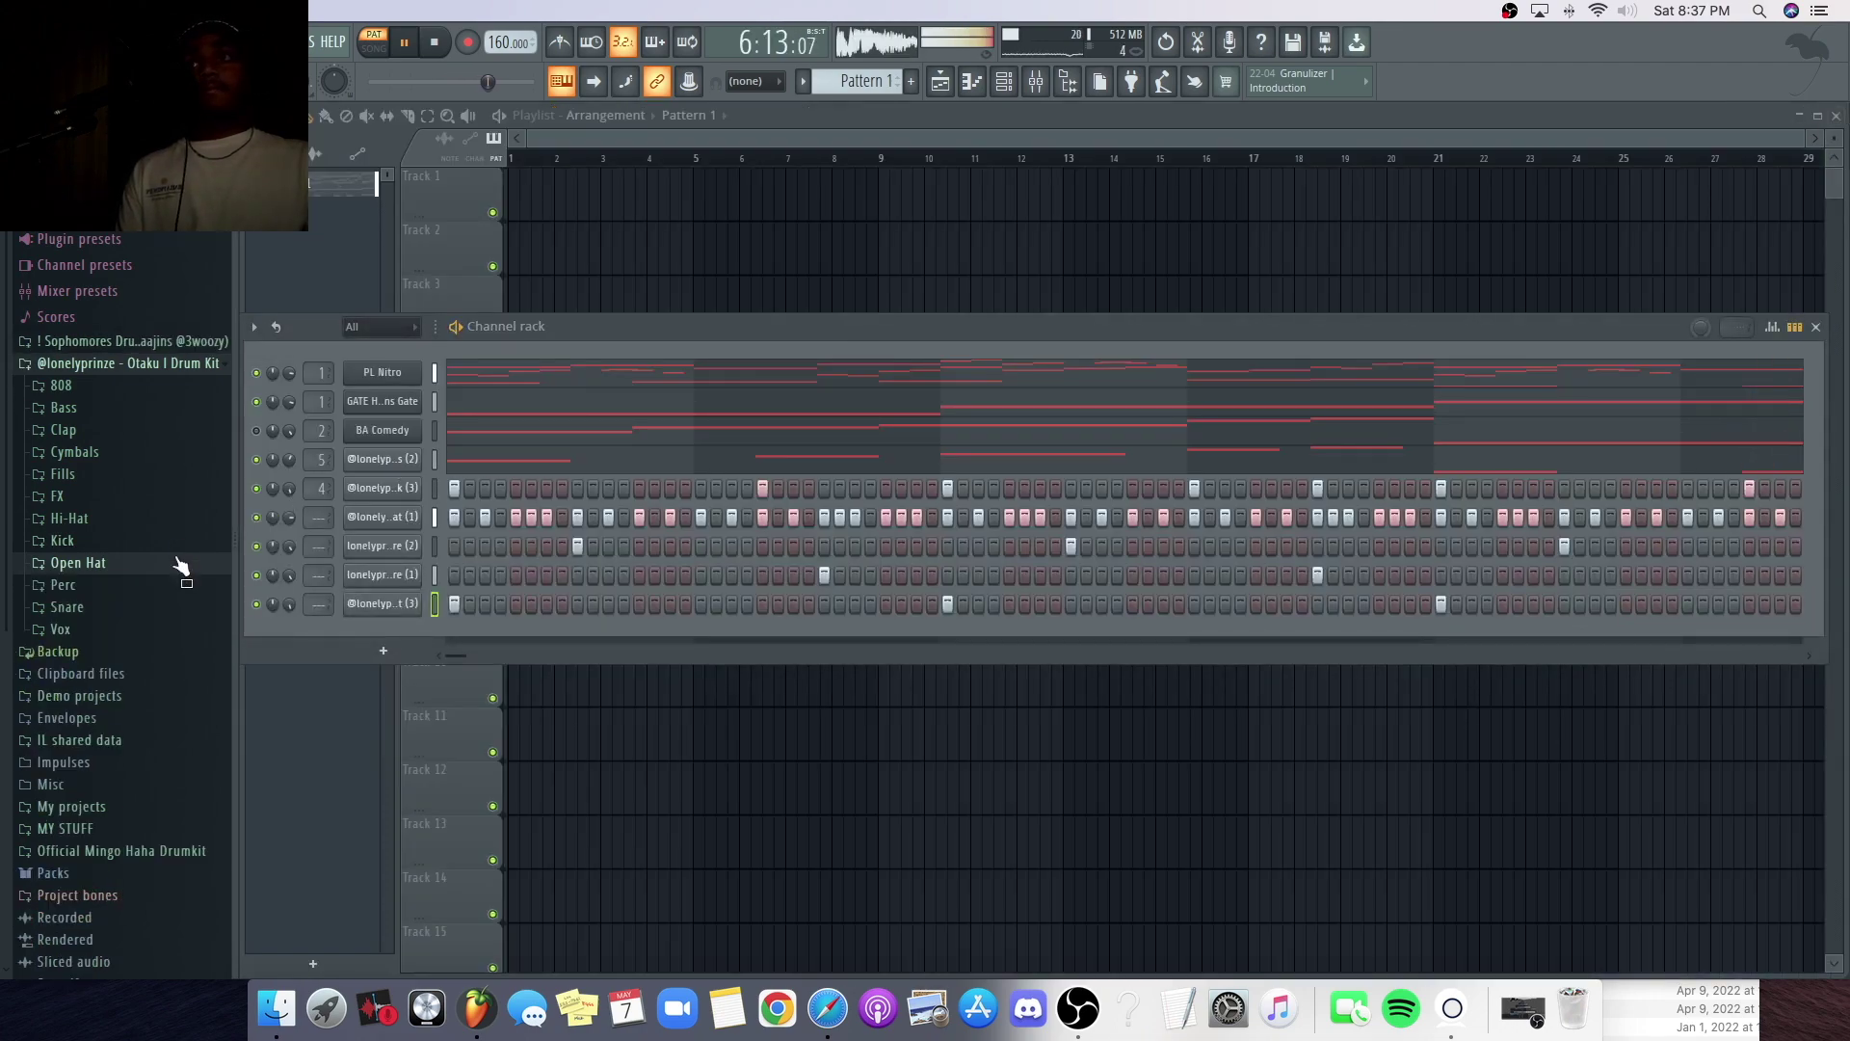
{"action": "left_click", "coordinate": [166, 497]}
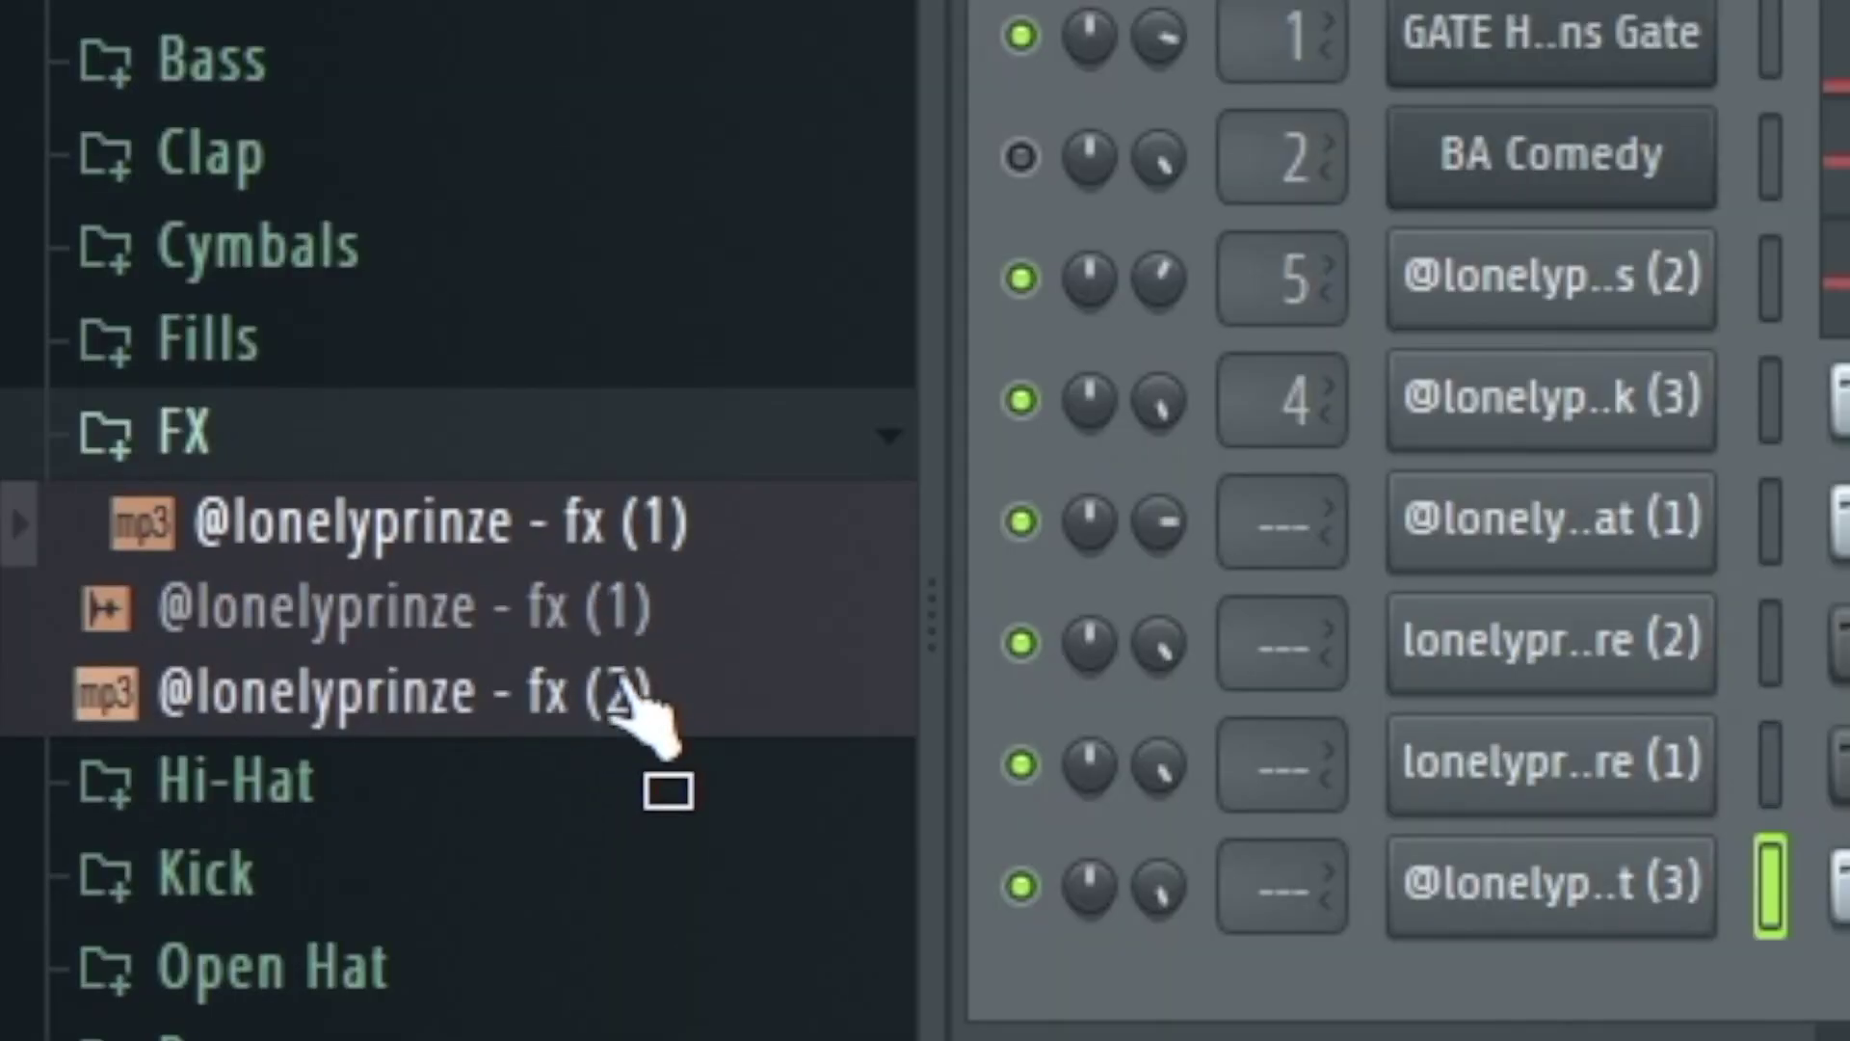
{"action": "left_click", "coordinate": [165, 558]}
{"action": "left_click", "coordinate": [146, 493]}
- Place Pattern 1 on playlist Track 1 starting at bar 1 and split it by channel
{"action": "left_click_drag", "start_coordinate": [347, 185], "coordinate": [568, 198]}
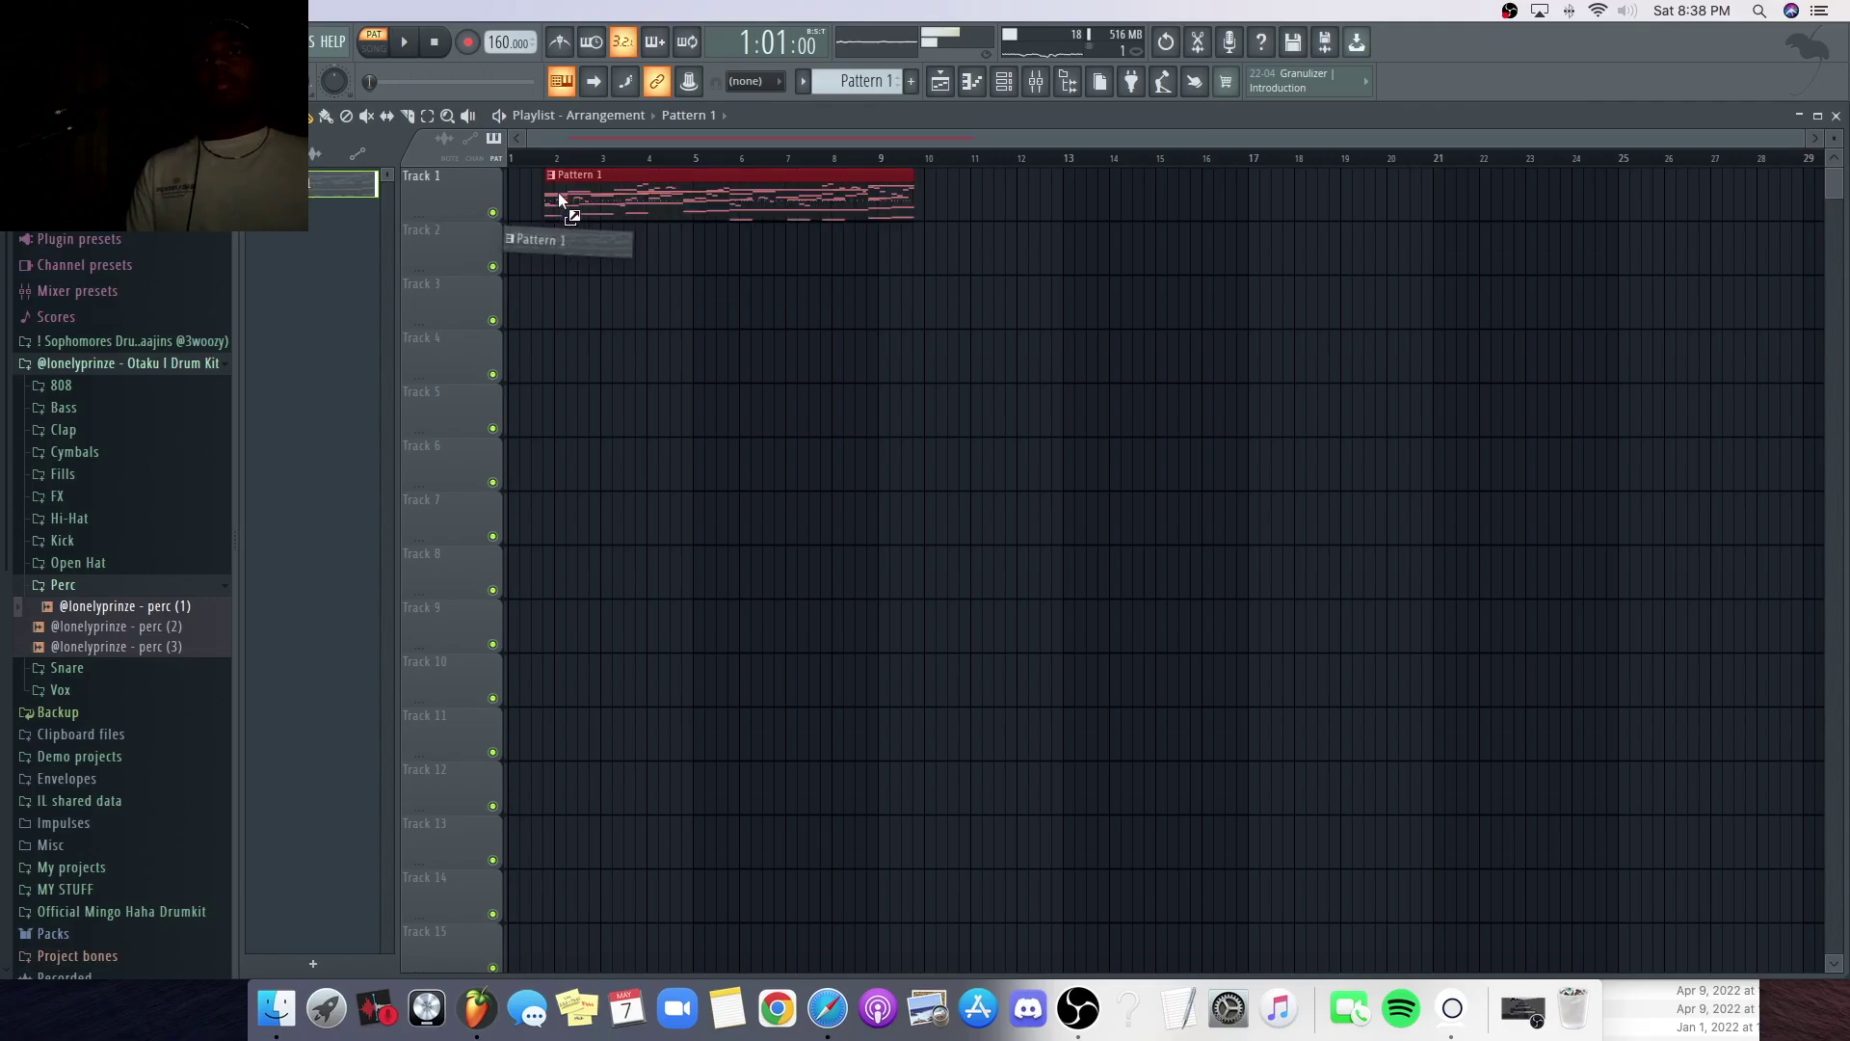
{"action": "left_click_drag", "start_coordinate": [608, 205], "coordinate": [359, 201]}
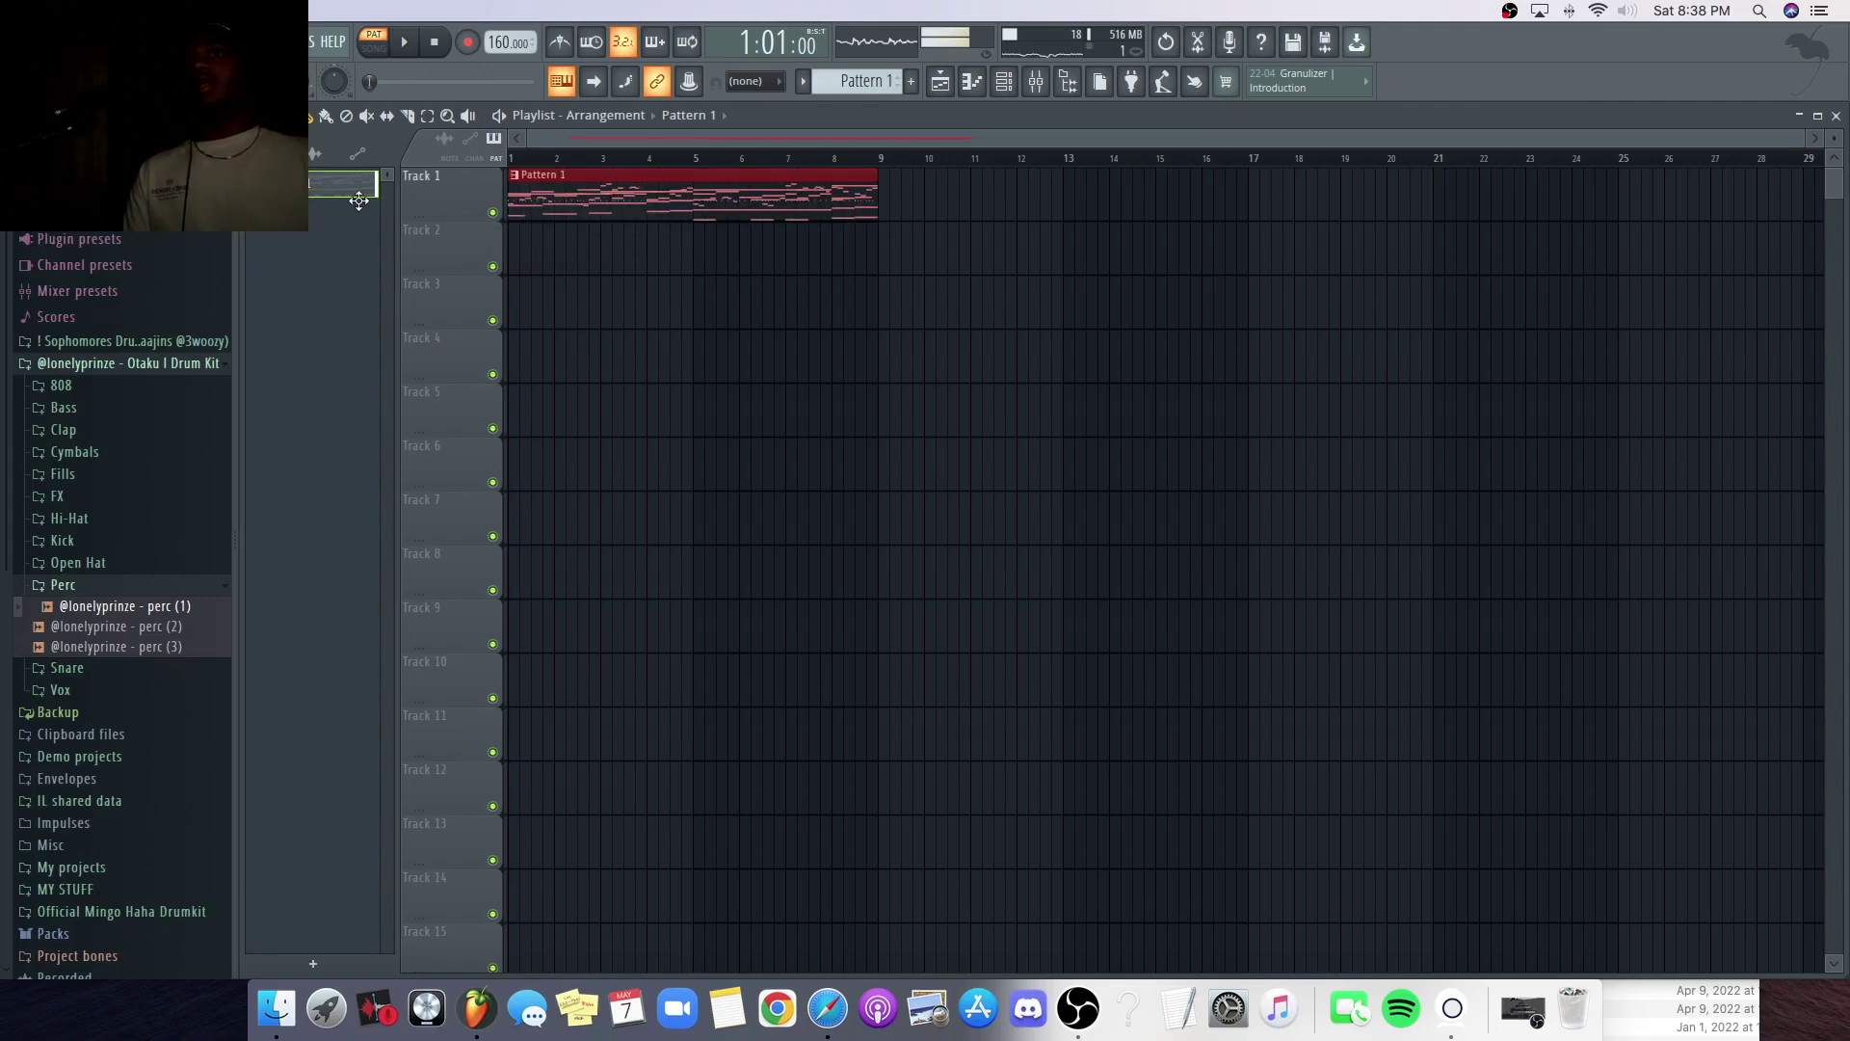
{"action": "left_click", "coordinate": [839, 89]}
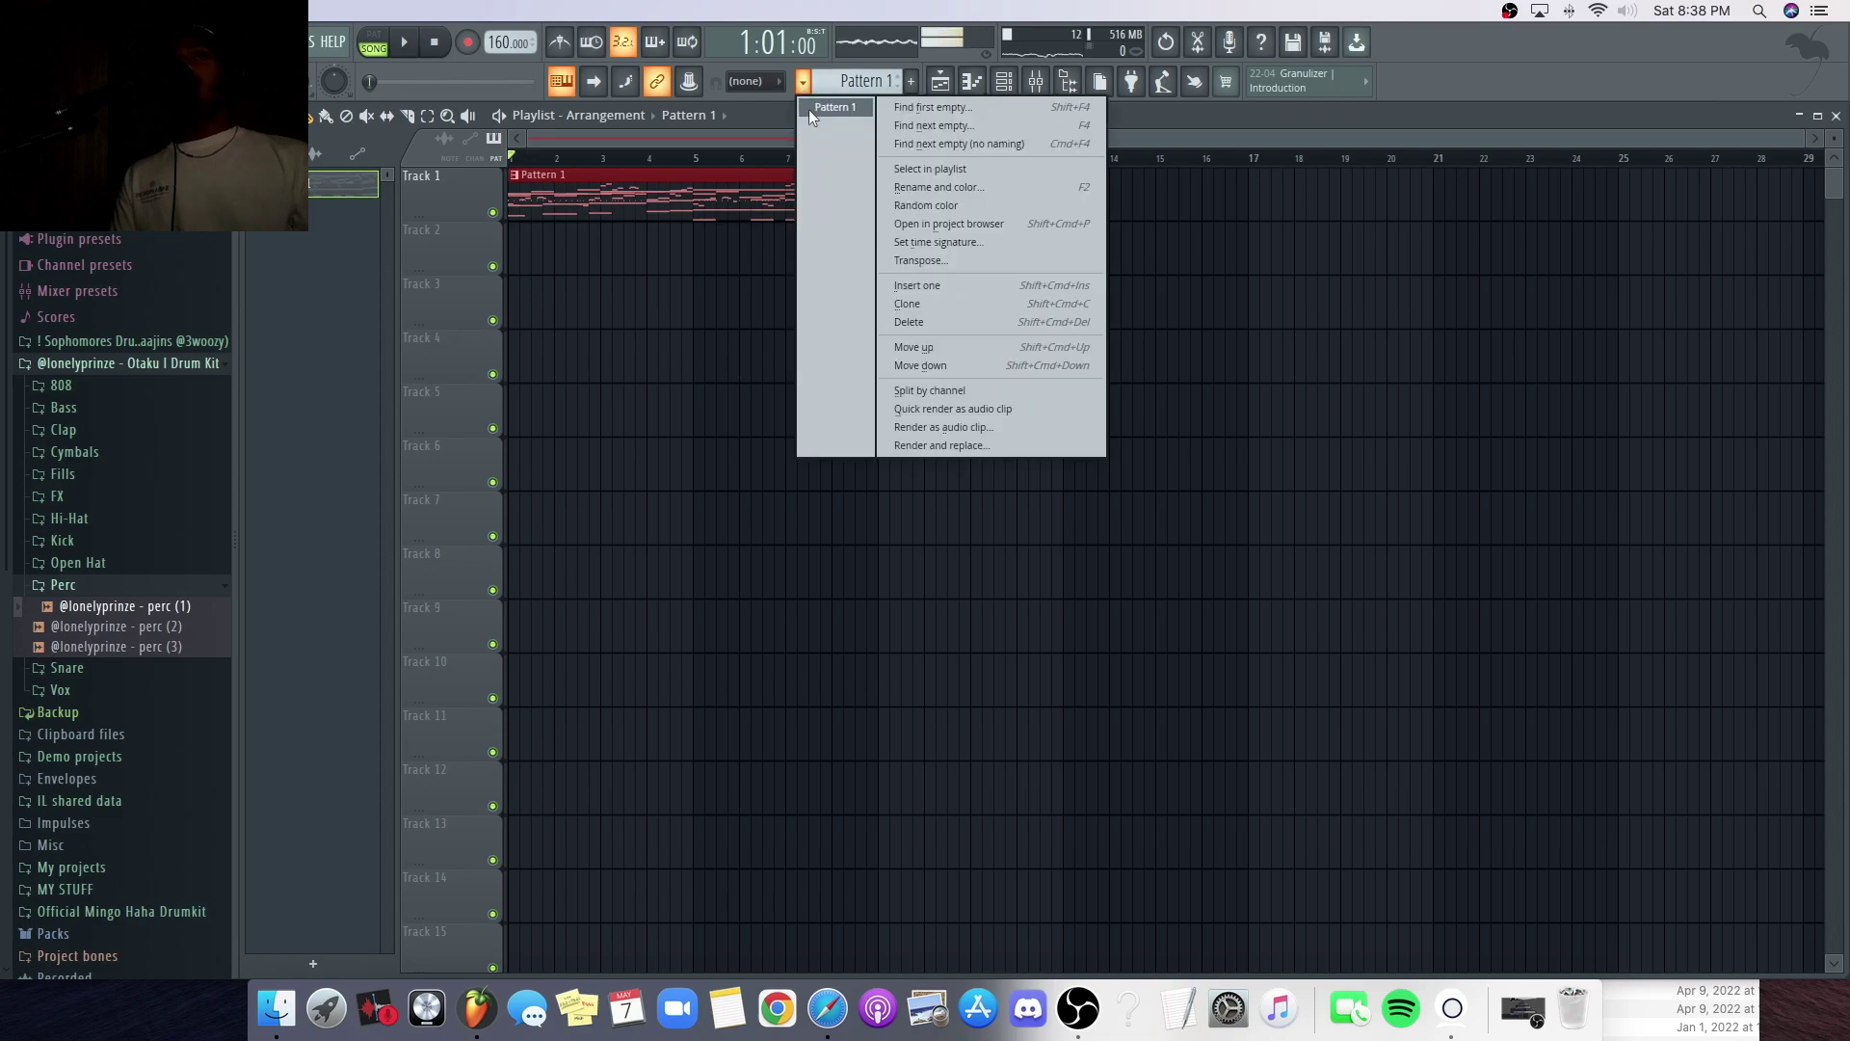
{"action": "left_click", "coordinate": [920, 409]}
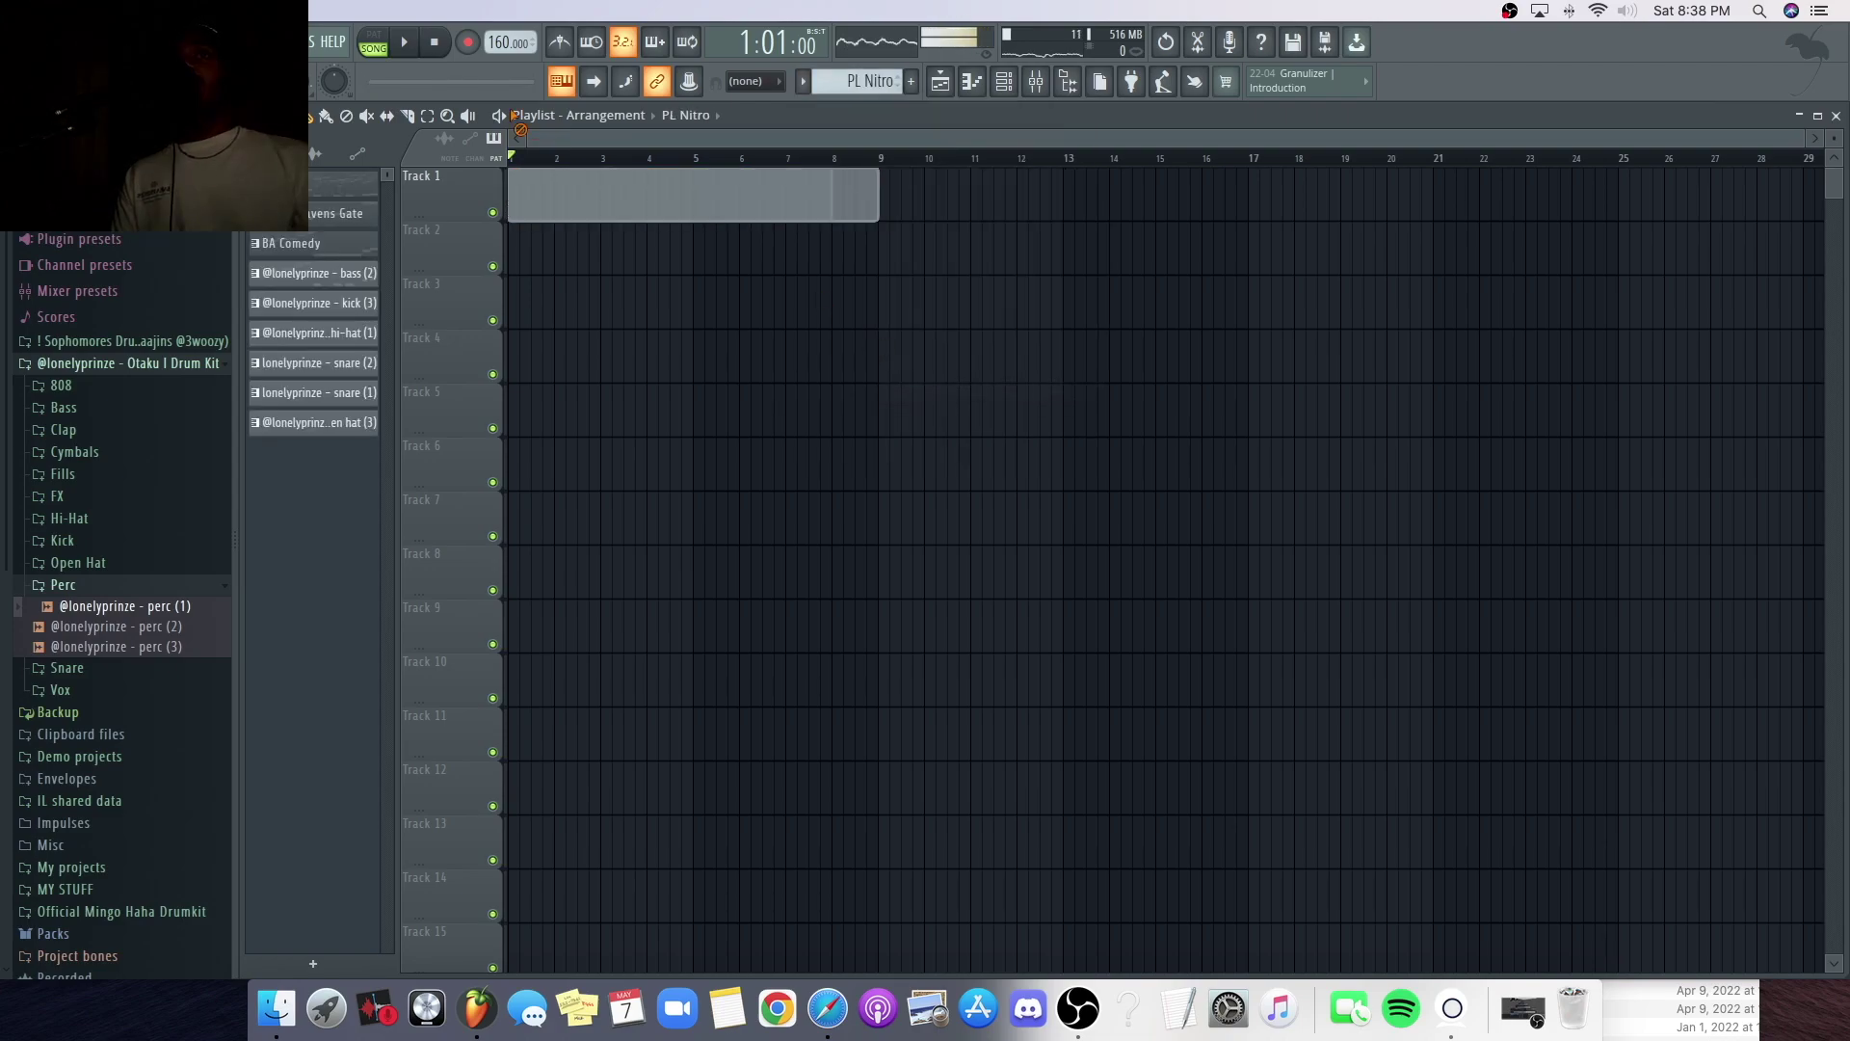
- Place the PL Nitro, GATE Heavens Gate and BA Comedy patterns at bar 1 on Tracks 1 to 3 with playback running
{"action": "mouse_move", "coordinate": [521, 196]}
{"action": "left_mouse_down"}
{"action": "mouse_move", "coordinate": [719, 186]}
{"action": "mouse_move", "coordinate": [522, 193]}
{"action": "left_mouse_up"}
{"action": "key", "text": "space"}
{"action": "left_click_drag", "start_coordinate": [323, 214], "coordinate": [662, 315]}
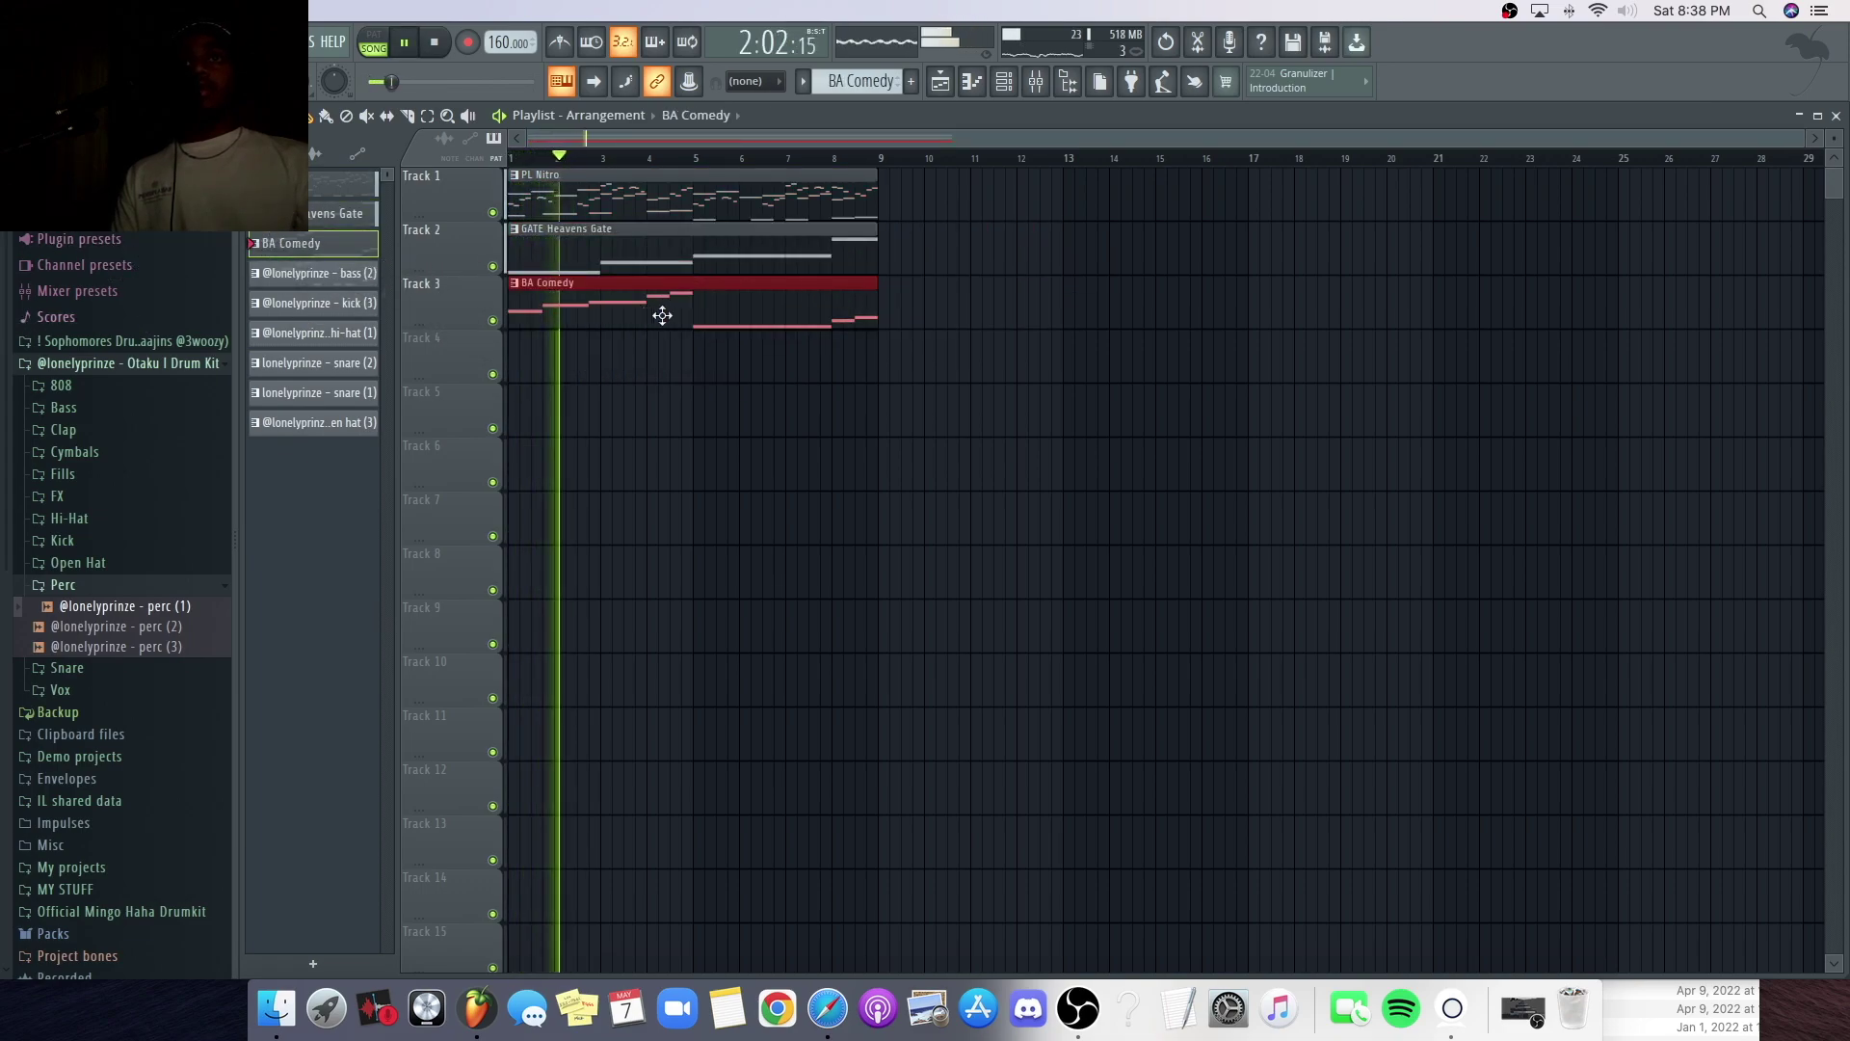
- Unmute the BA Comedy channel and raise its fader and low equalizer band on mixer insert 9
{"action": "left_click", "coordinate": [218, 42]}
{"action": "left_click", "coordinate": [323, 124]}
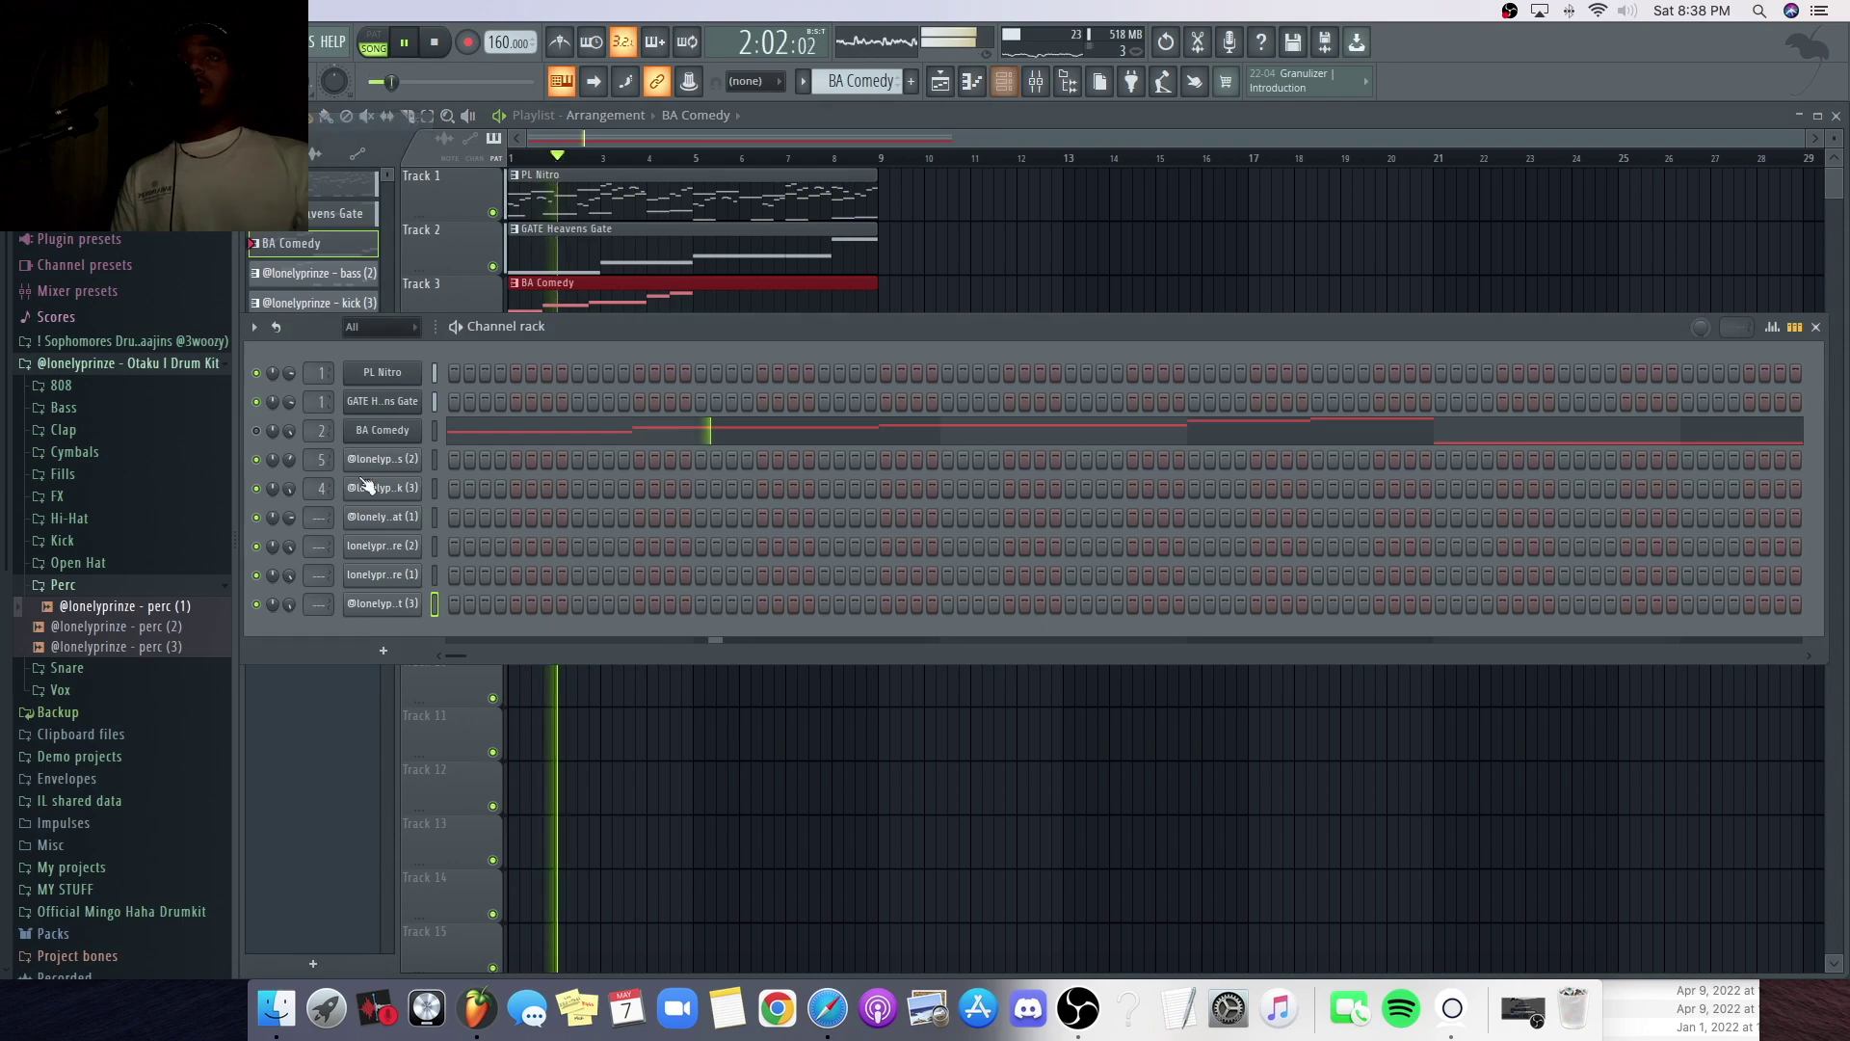
{"action": "key", "text": "space"}
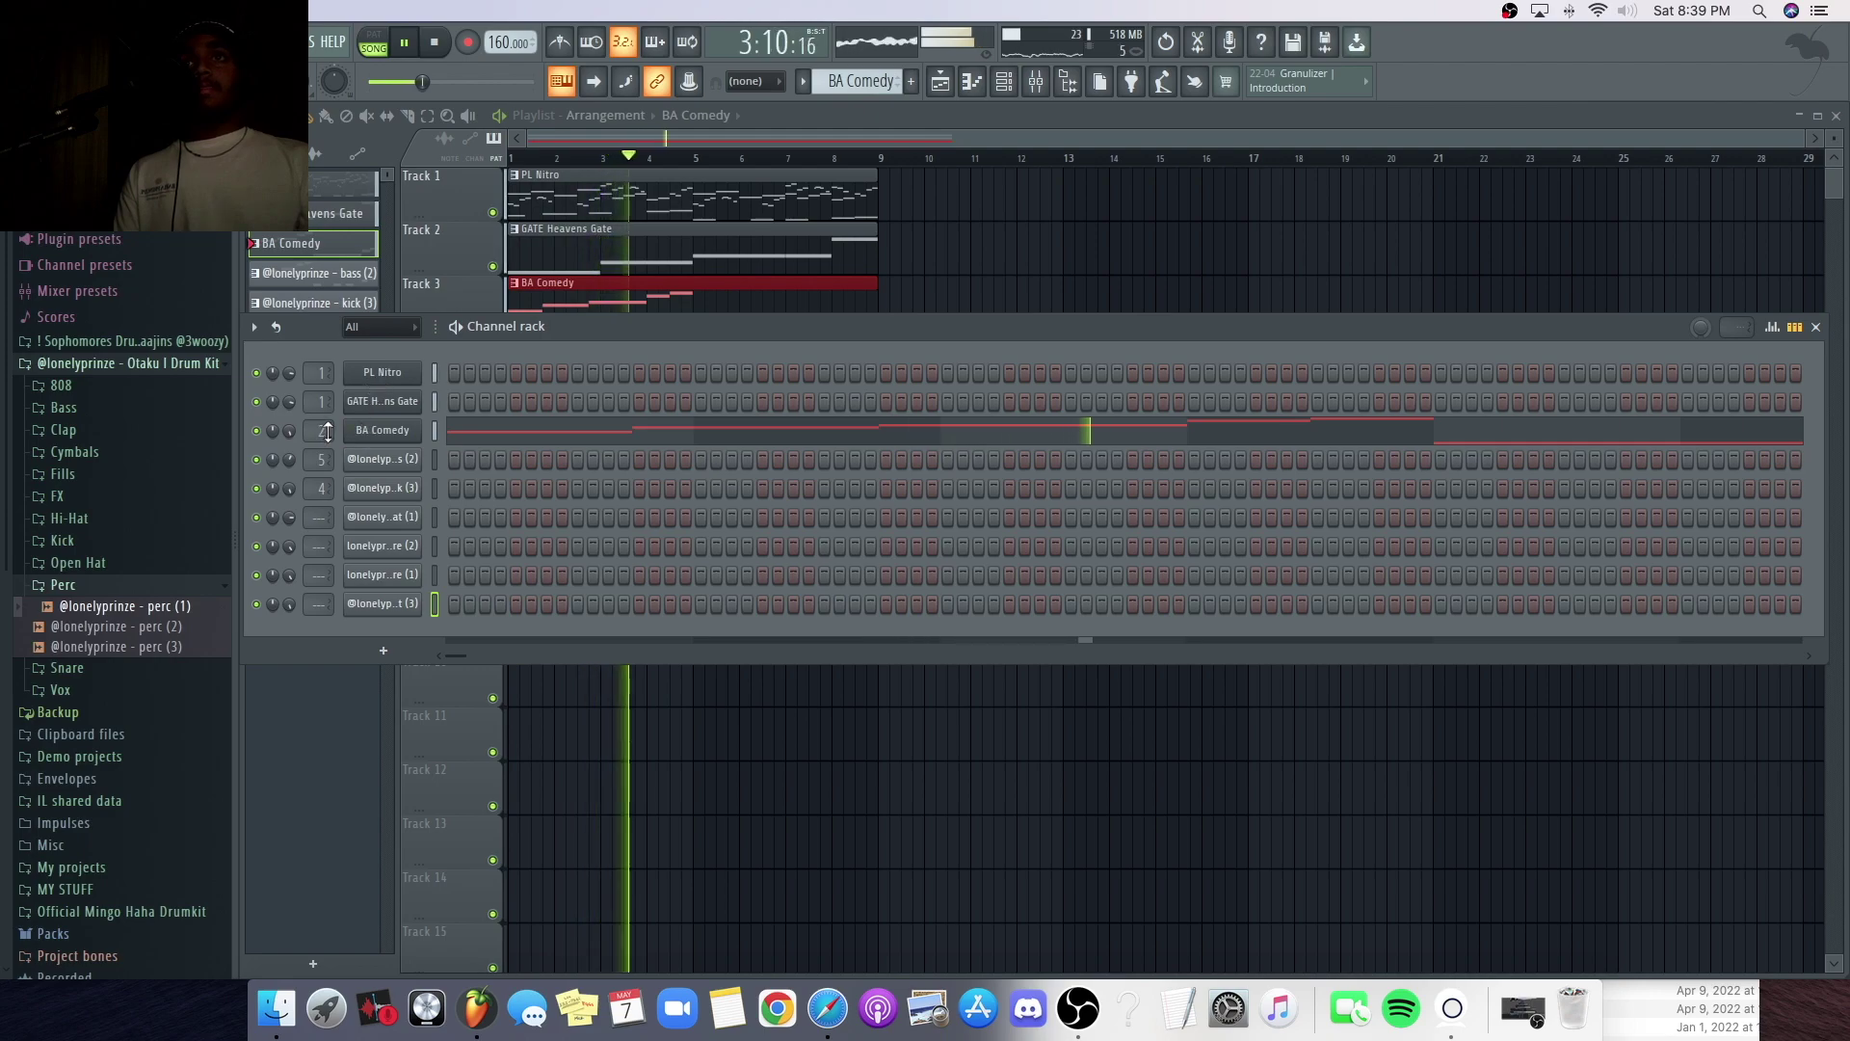
{"action": "left_click", "coordinate": [218, 43]}
{"action": "left_click", "coordinate": [323, 141]}
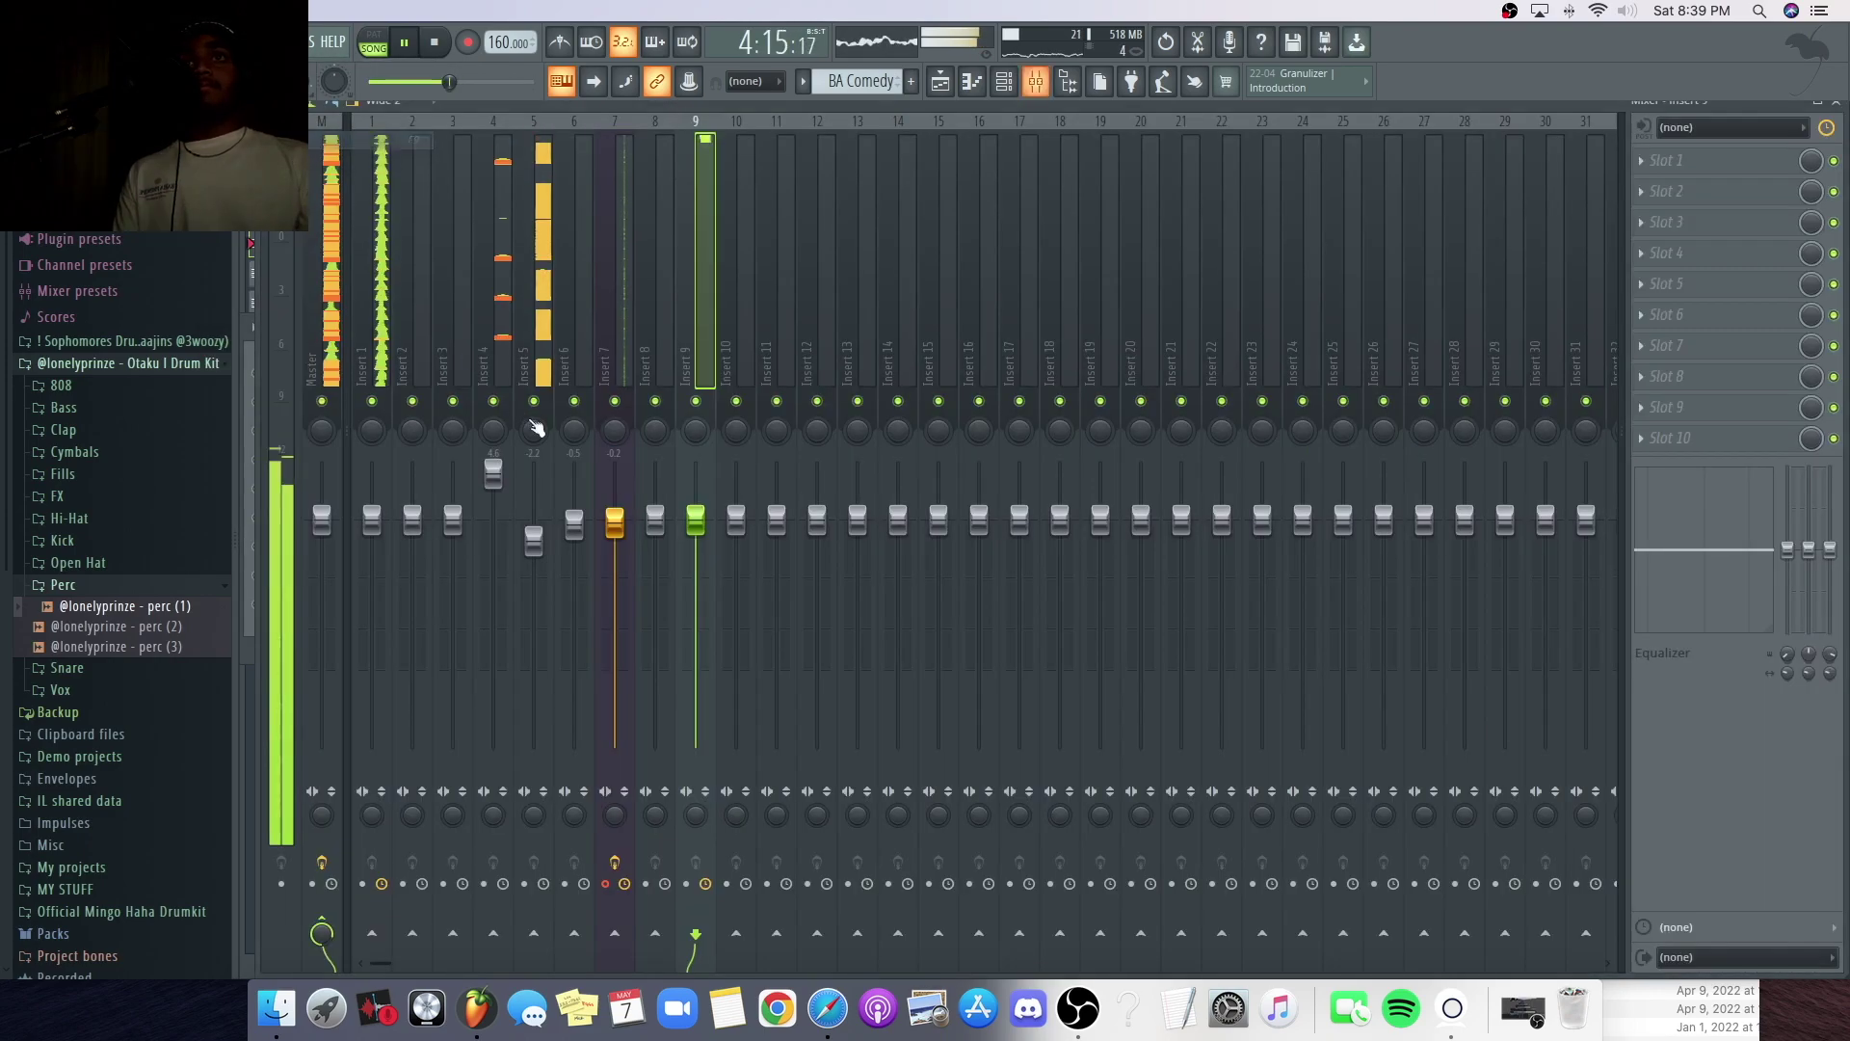
{"action": "left_click_drag", "start_coordinate": [696, 522], "coordinate": [696, 464]}
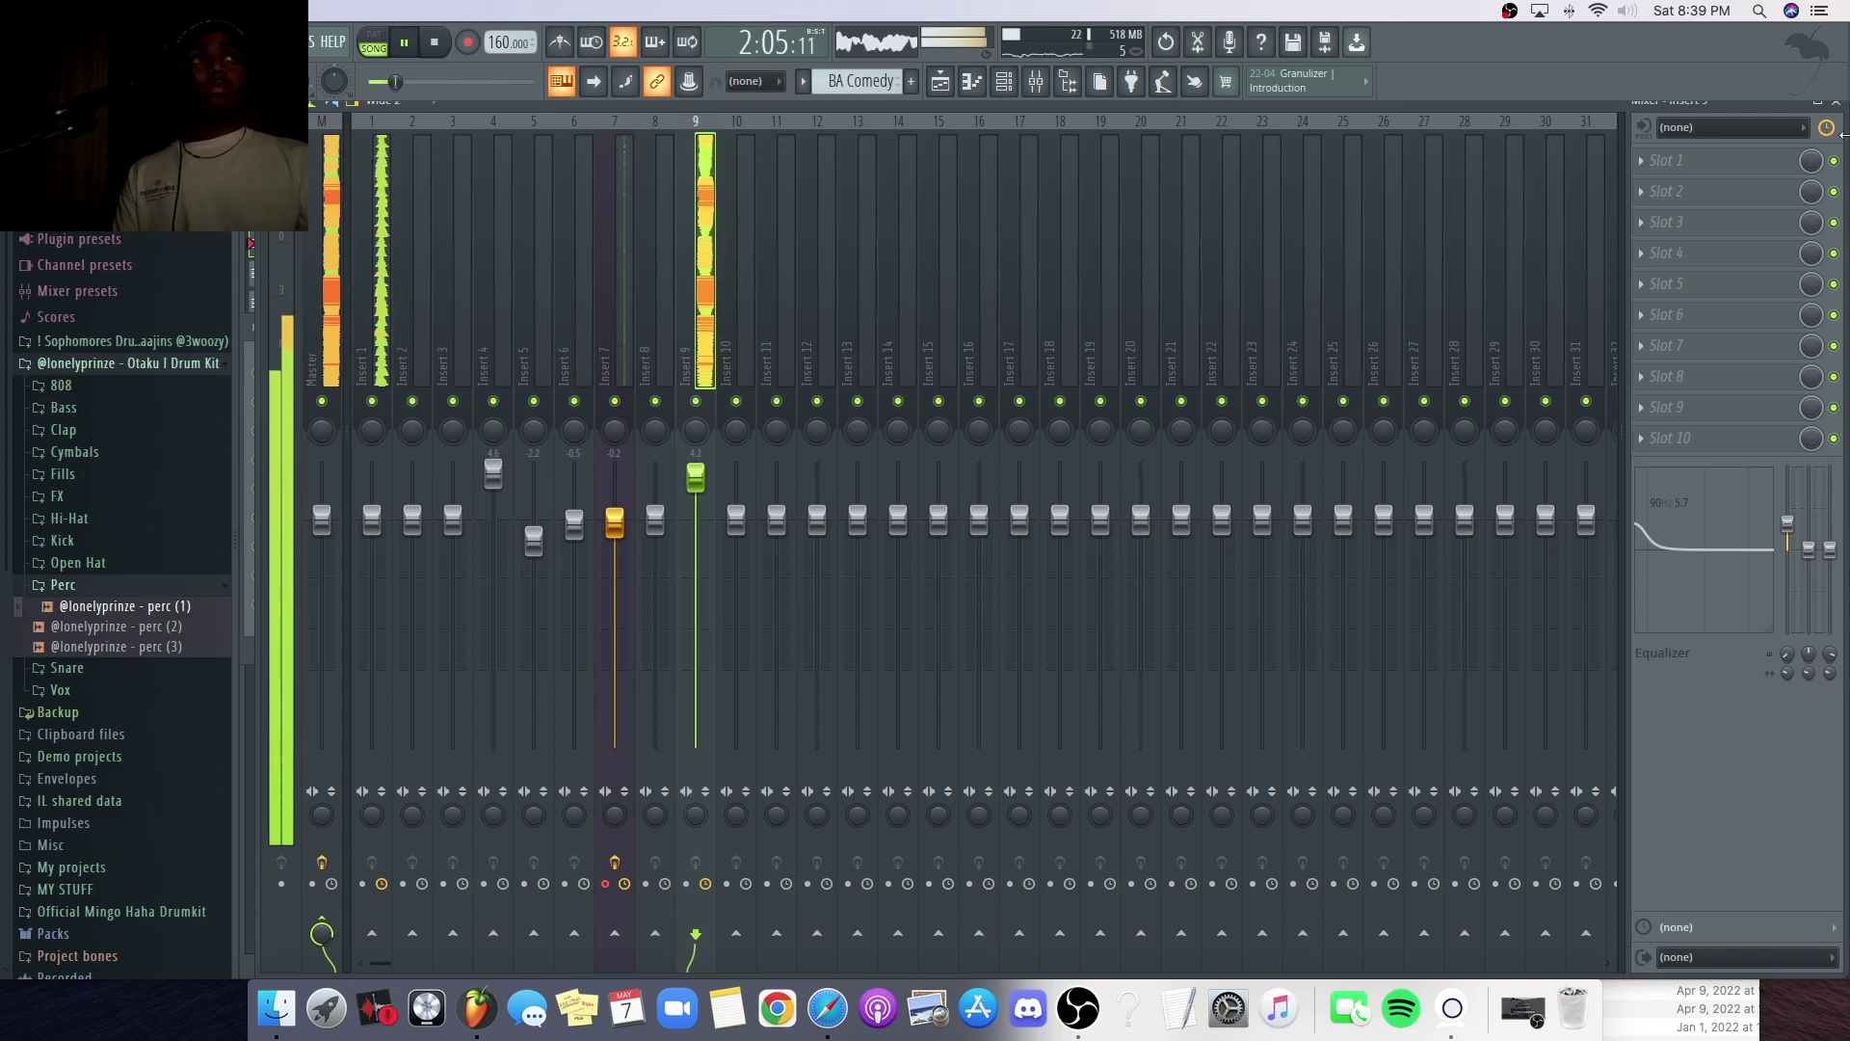
{"action": "left_click", "coordinate": [1838, 105]}
- Duplicate the PL Nitro, GATE Heavens Gate and BA Comedy clips so the copies start at bar 9
{"action": "left_click_drag", "start_coordinate": [1002, 306], "coordinate": [508, 197]}
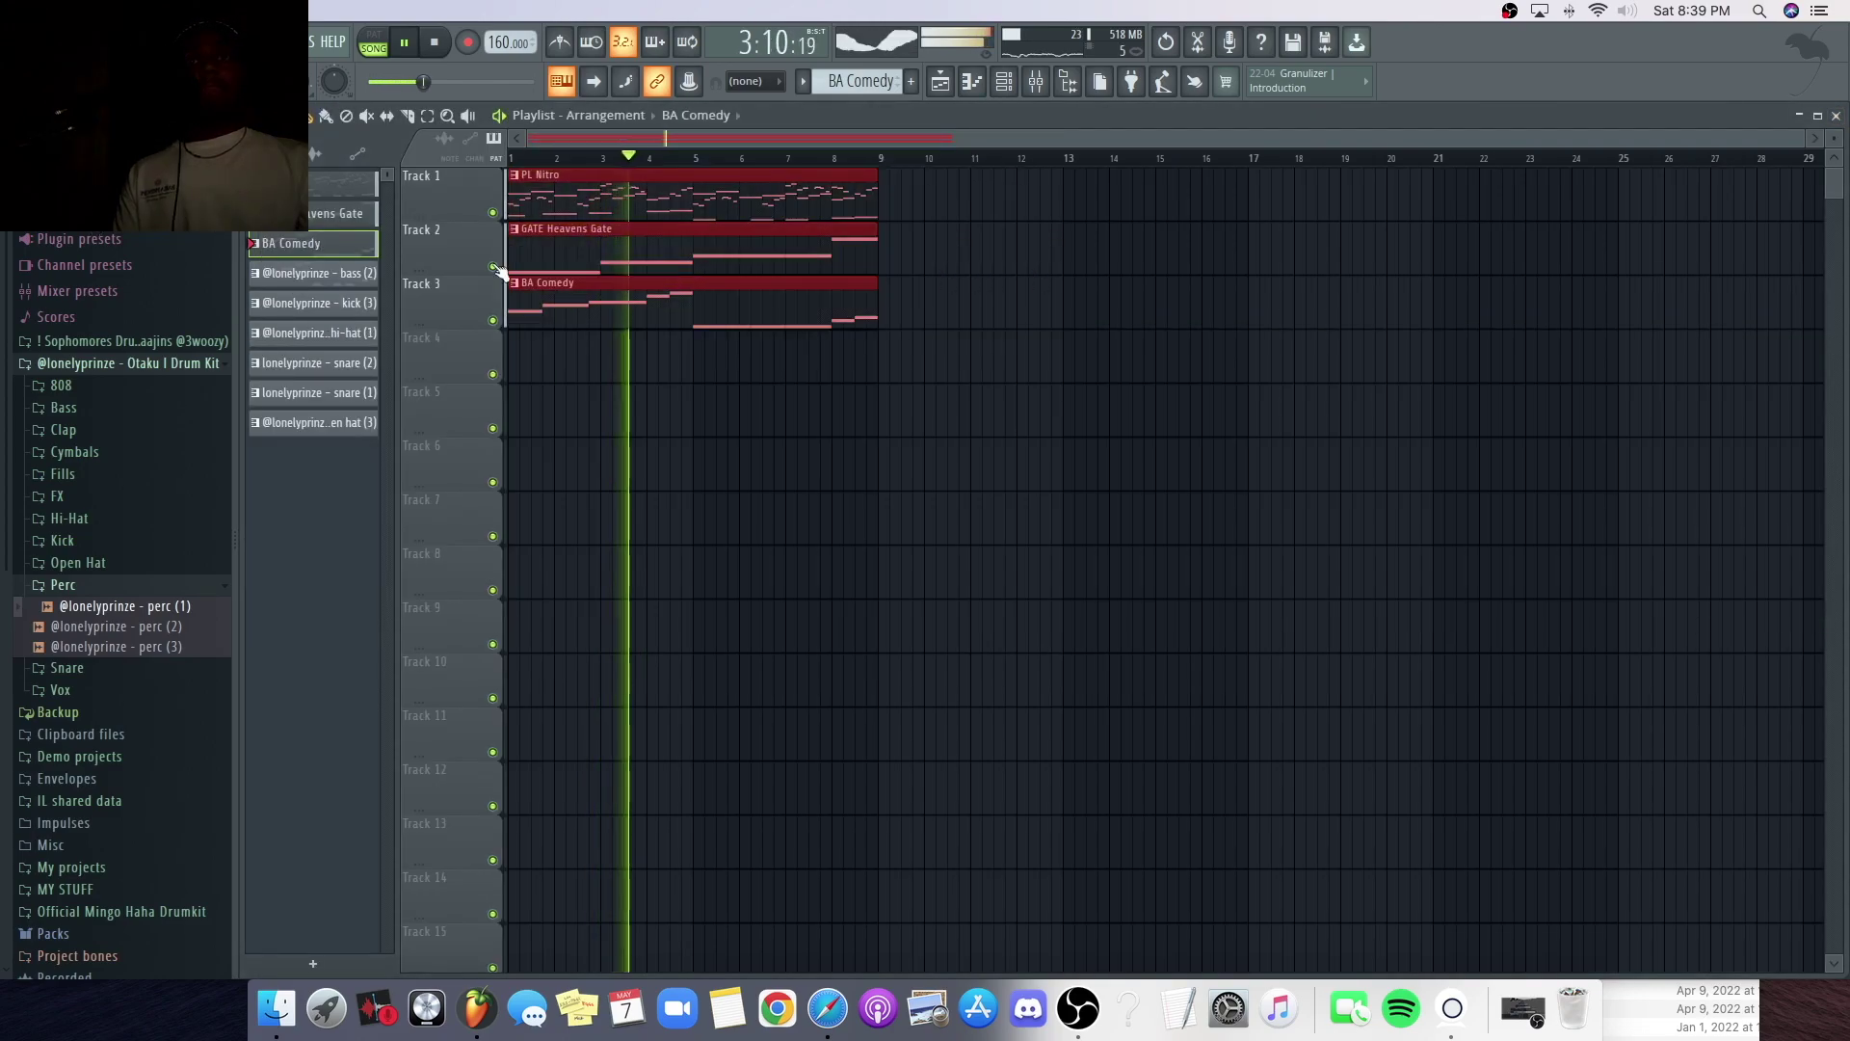
{"action": "left_click_drag", "start_coordinate": [1019, 371], "coordinate": [511, 198]}
{"action": "key", "text": "super+b"}
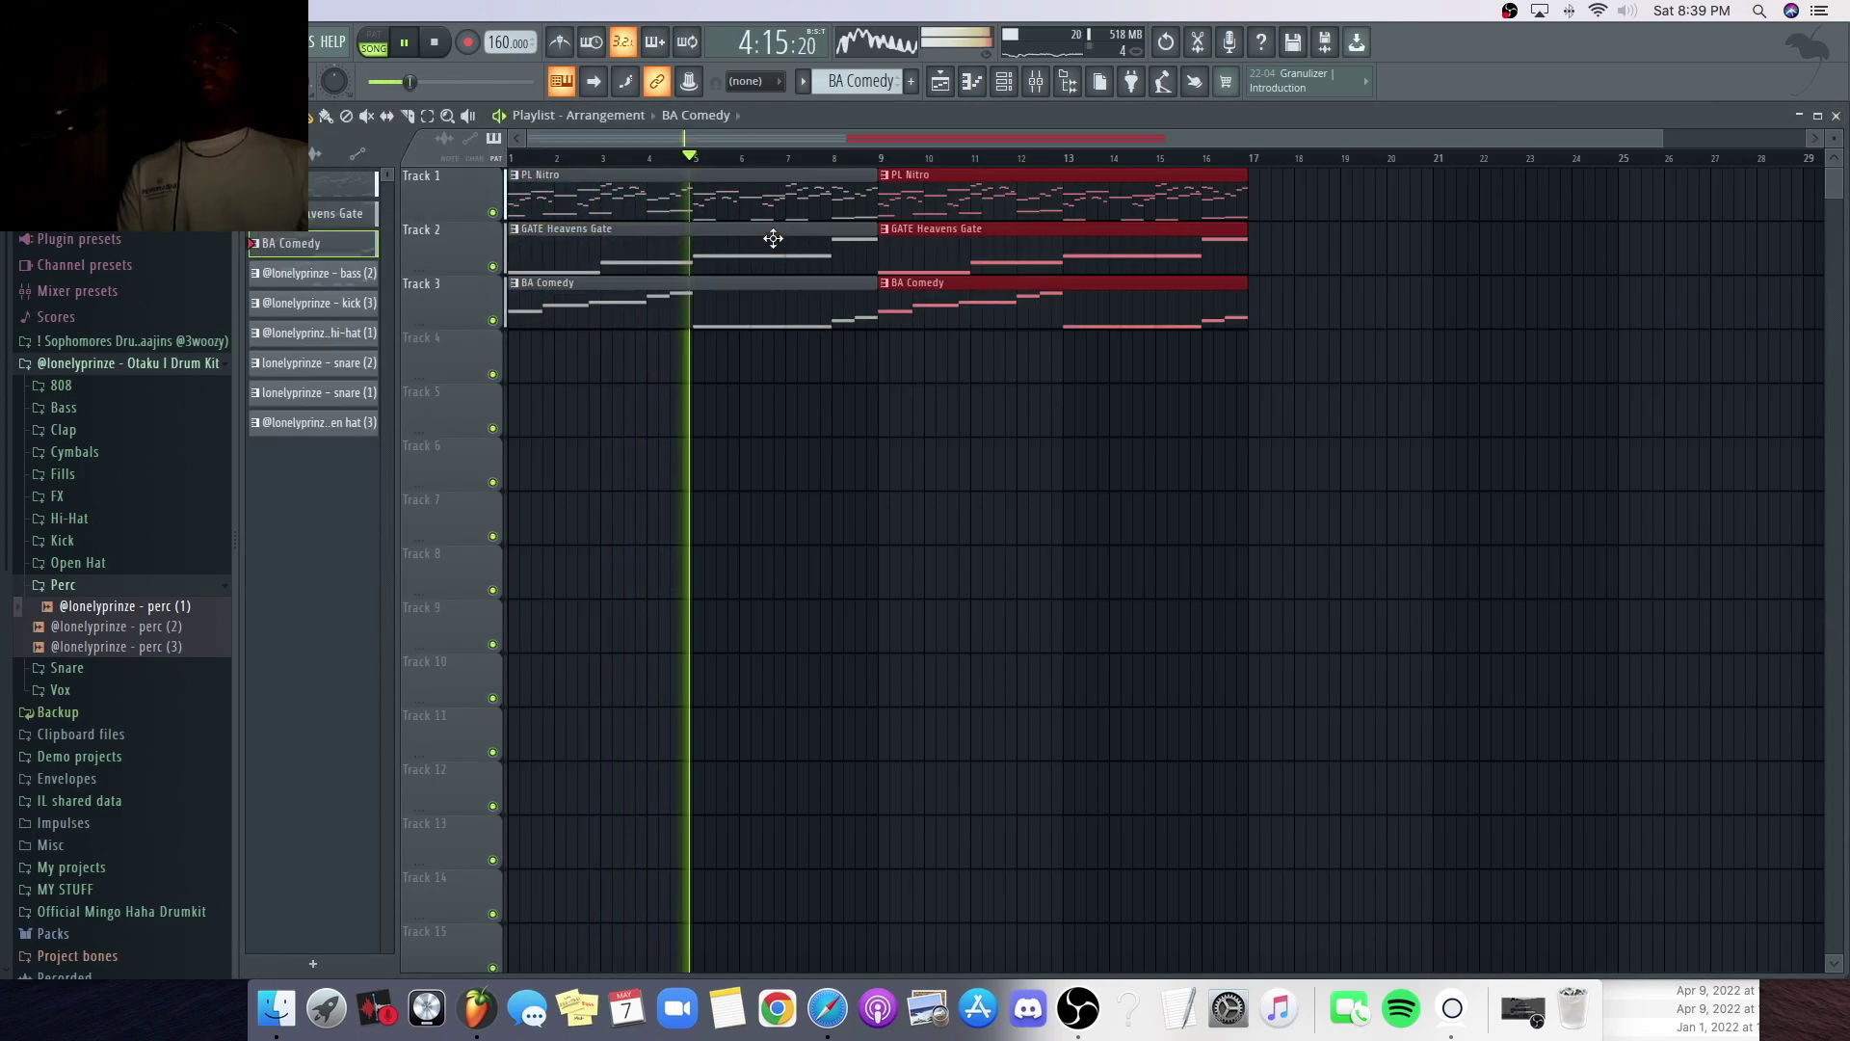
{"action": "right_click", "coordinate": [1093, 325]}
{"action": "left_click_drag", "start_coordinate": [958, 307], "coordinate": [520, 202]}
{"action": "key", "text": "super+b"}
- Delete the GATE Heavens Gate and BA Comedy clips from bars 1–8 and select all remaining clips during playback from the start
{"action": "right_click", "coordinate": [753, 265]}
{"action": "key", "text": "space"}
{"action": "key", "text": "space"}
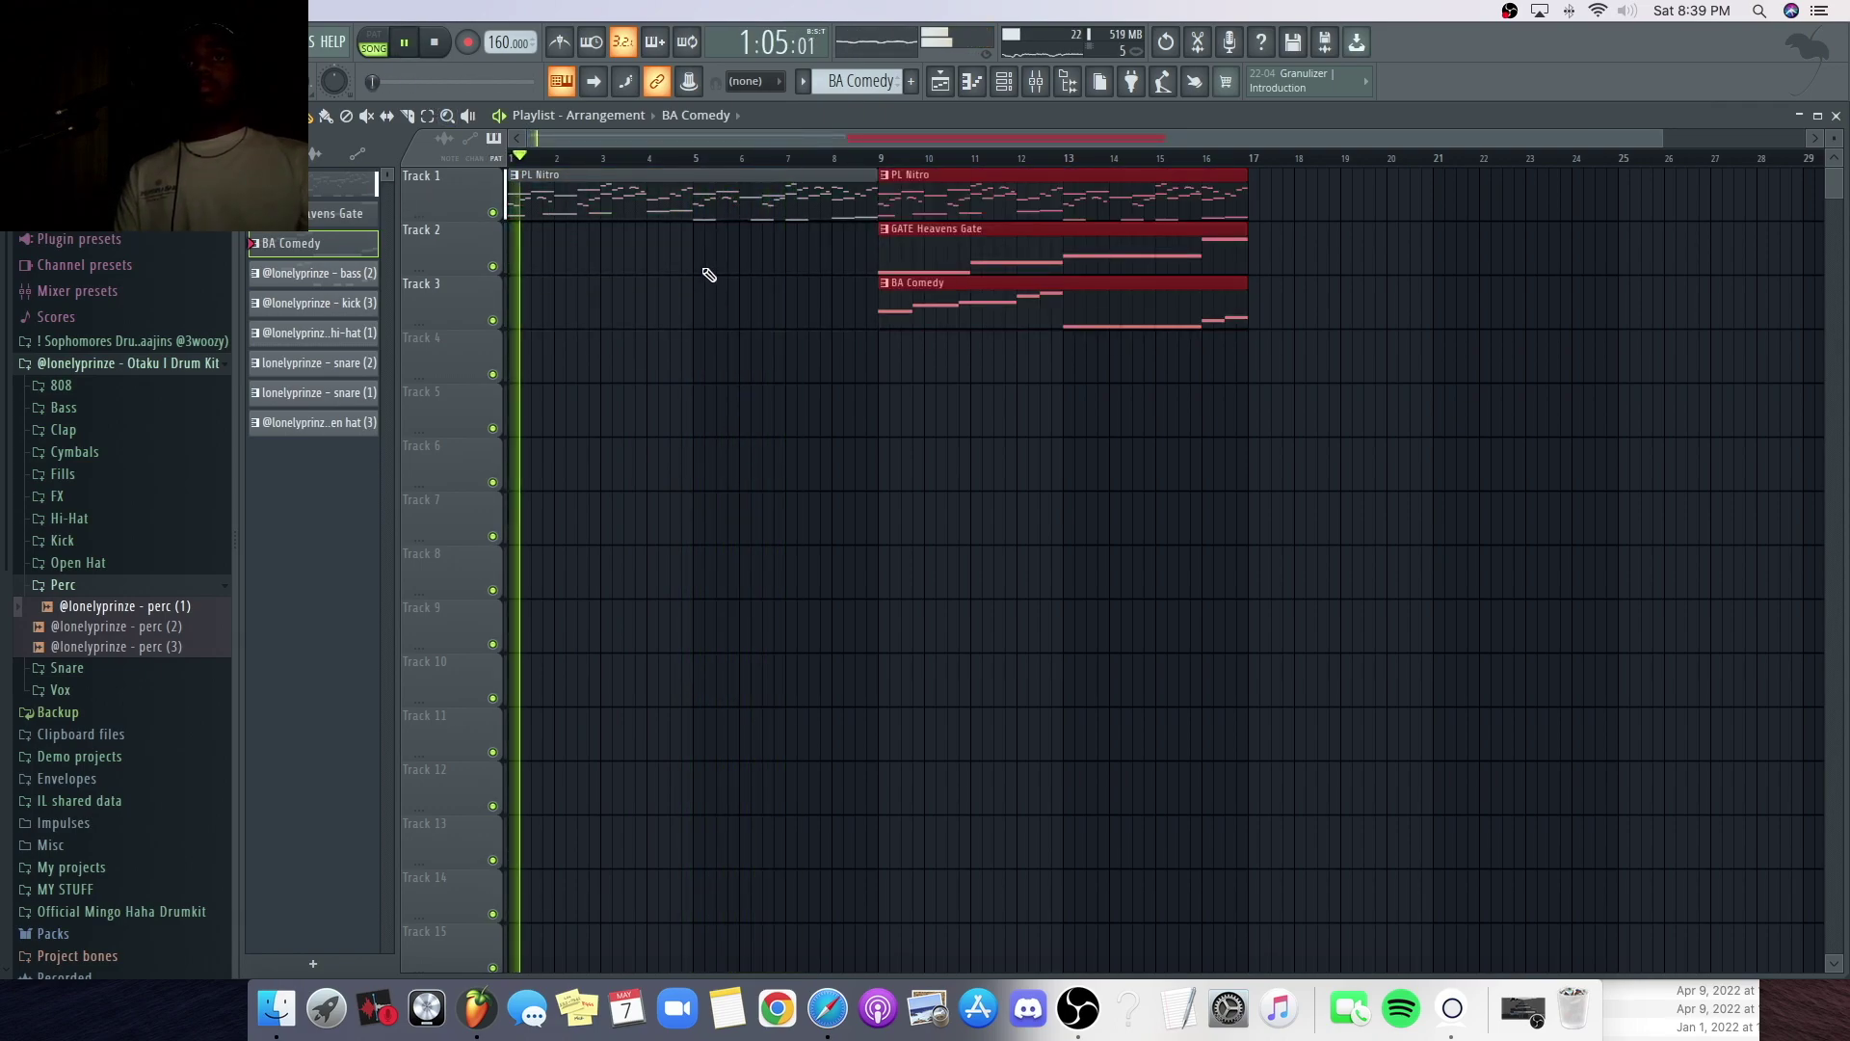
{"action": "left_click_drag", "start_coordinate": [798, 328], "coordinate": [667, 218]}
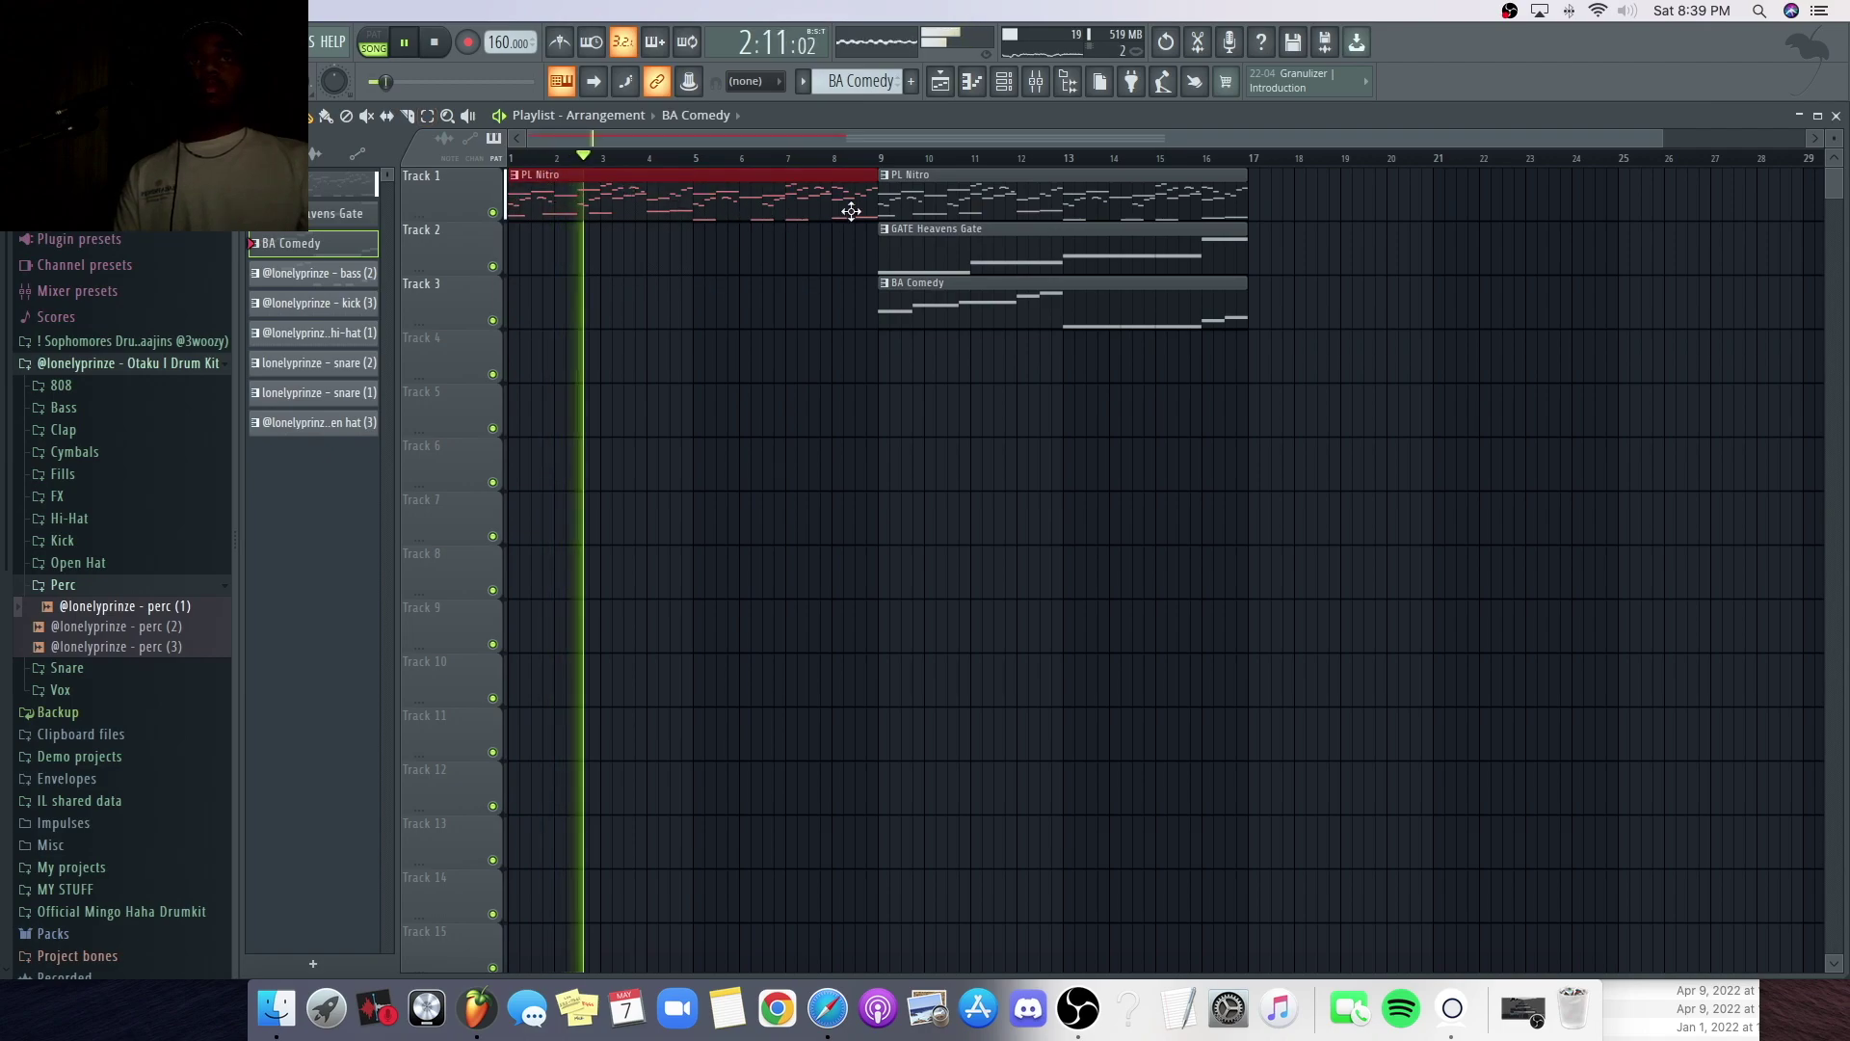
{"action": "key", "text": "super+a"}
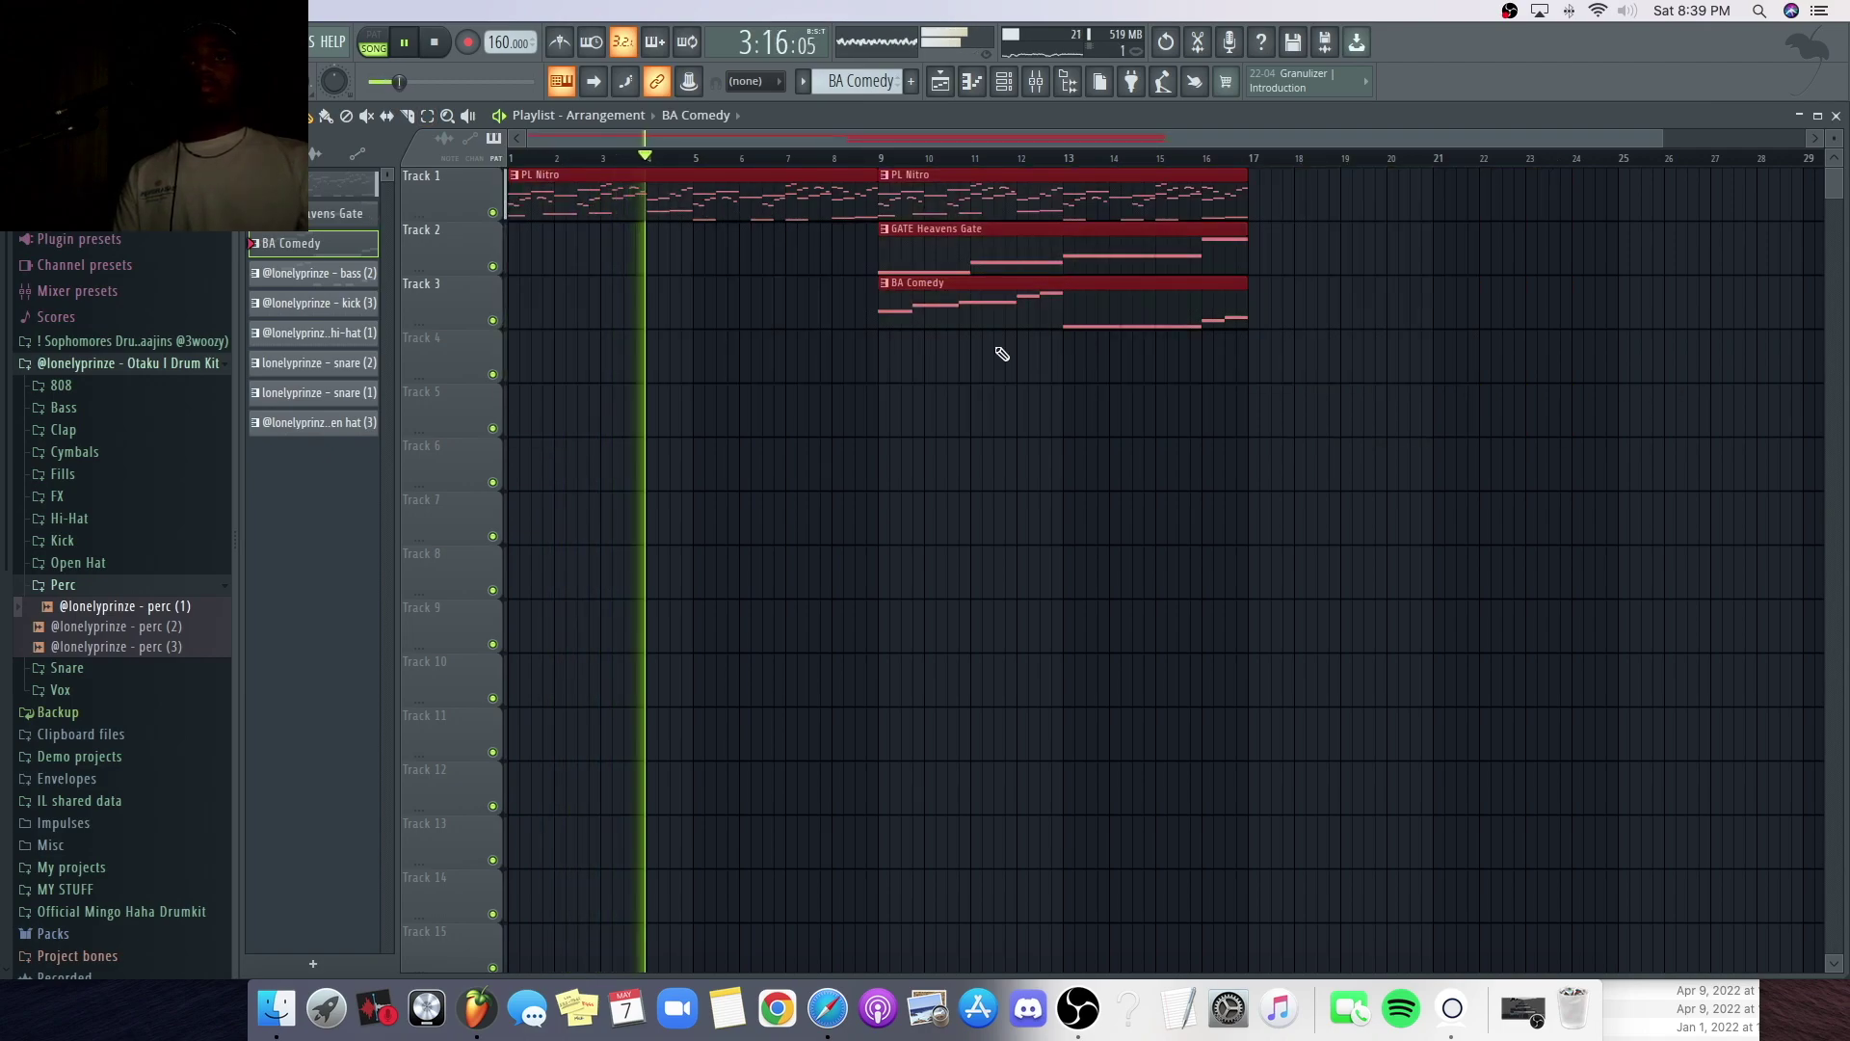
- Check the mixer insert levels during playback and return to the playlist
{"action": "left_click", "coordinate": [217, 43]}
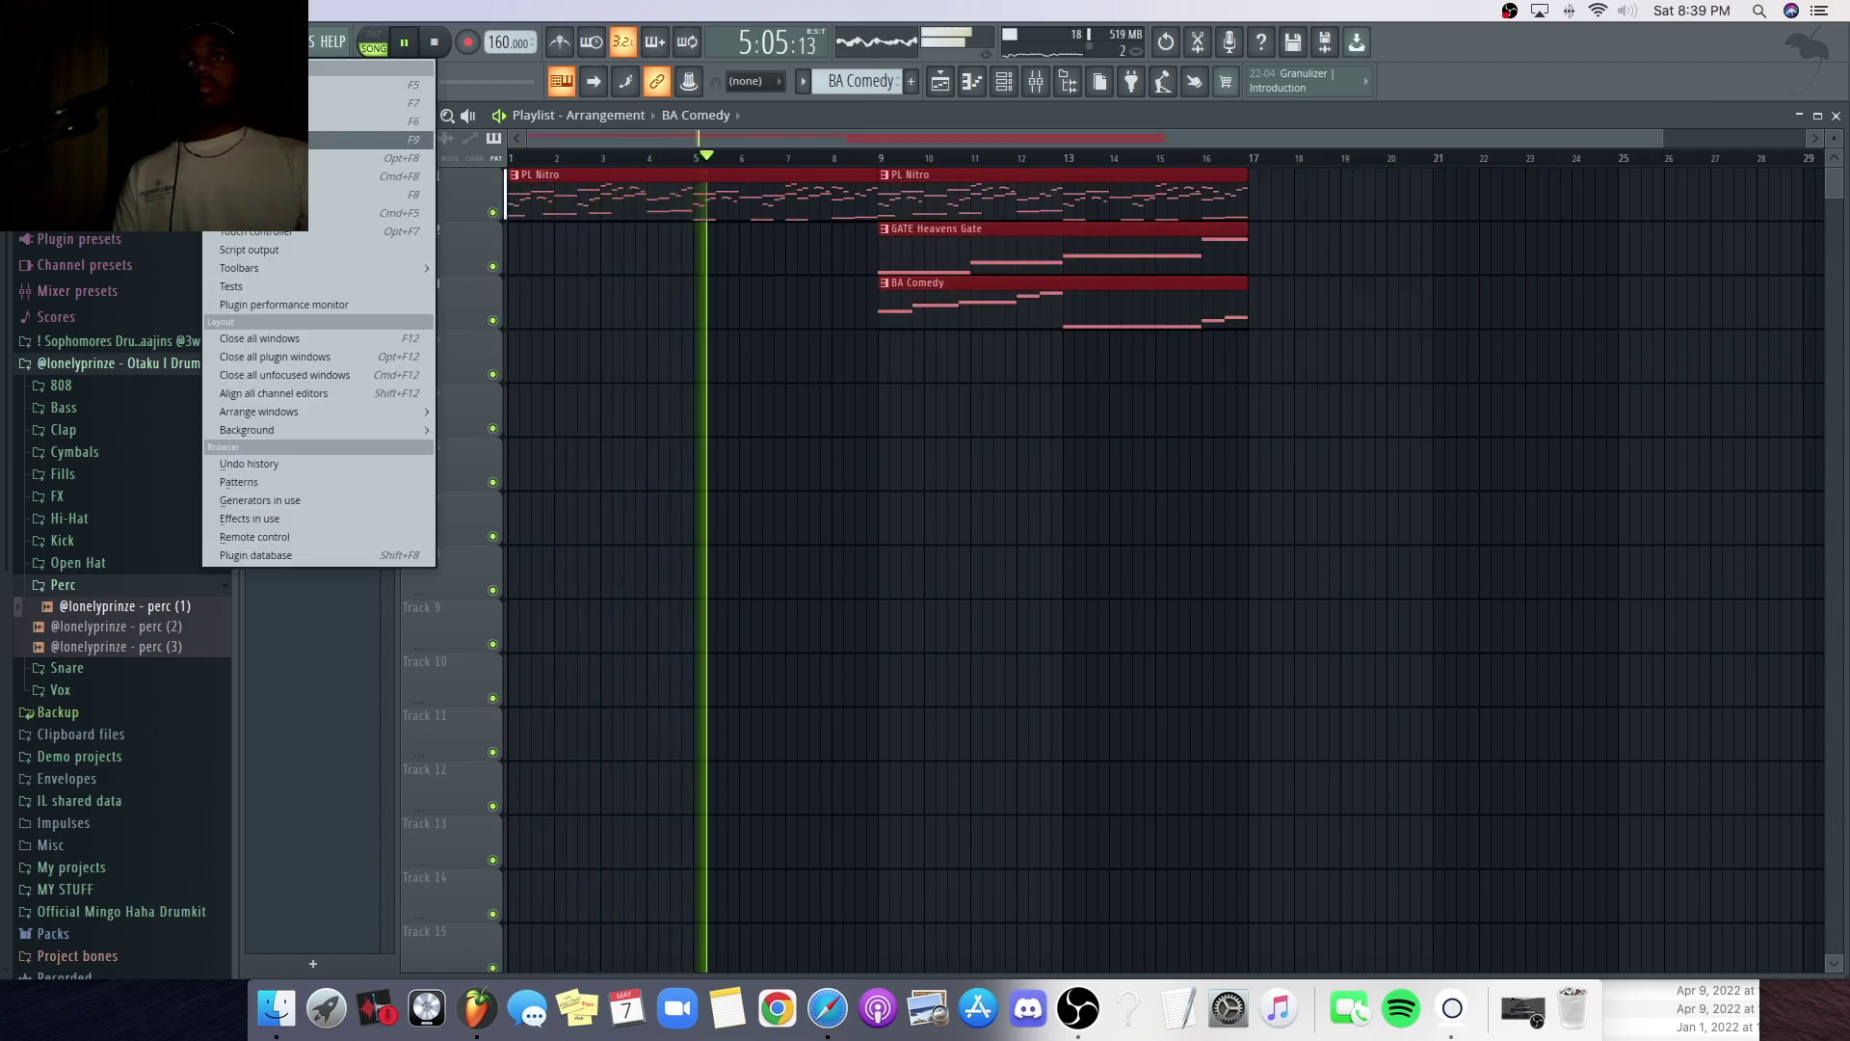
{"action": "left_click", "coordinate": [243, 140]}
{"action": "left_click", "coordinate": [217, 42]}
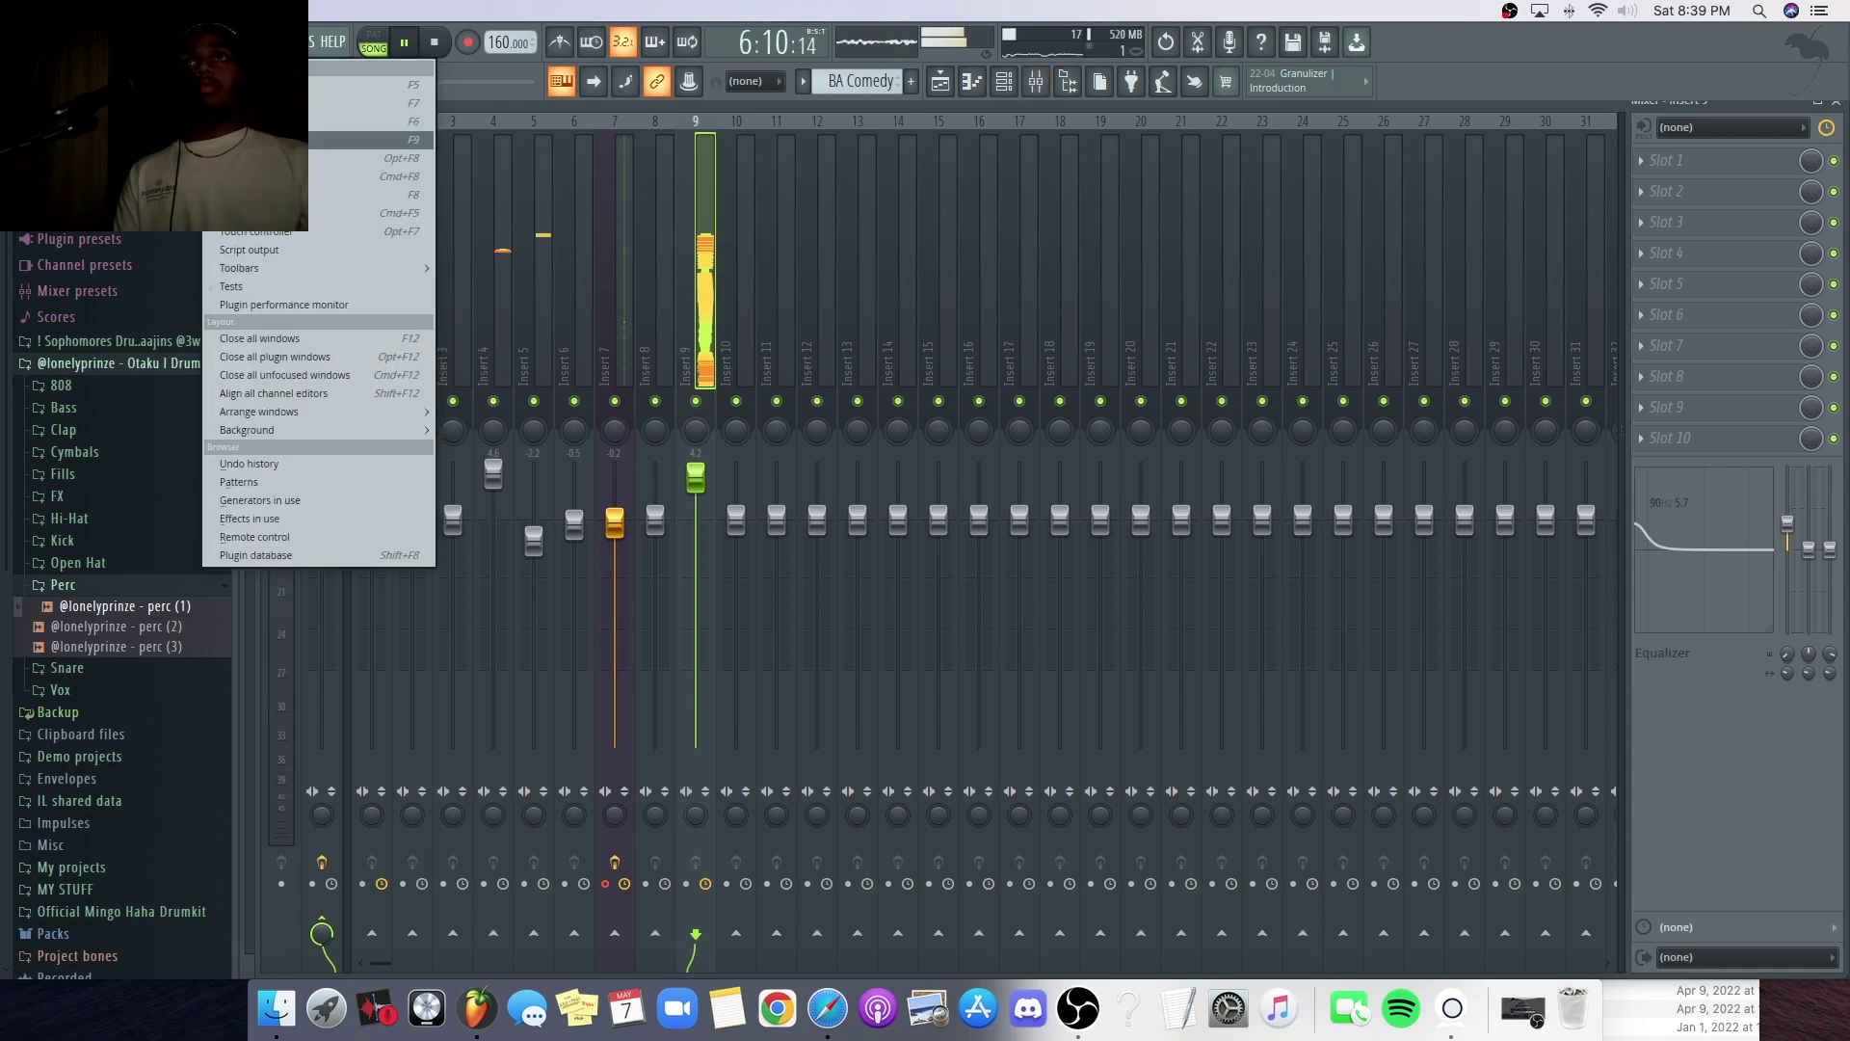
{"action": "left_click", "coordinate": [243, 140]}
{"action": "left_click", "coordinate": [217, 42]}
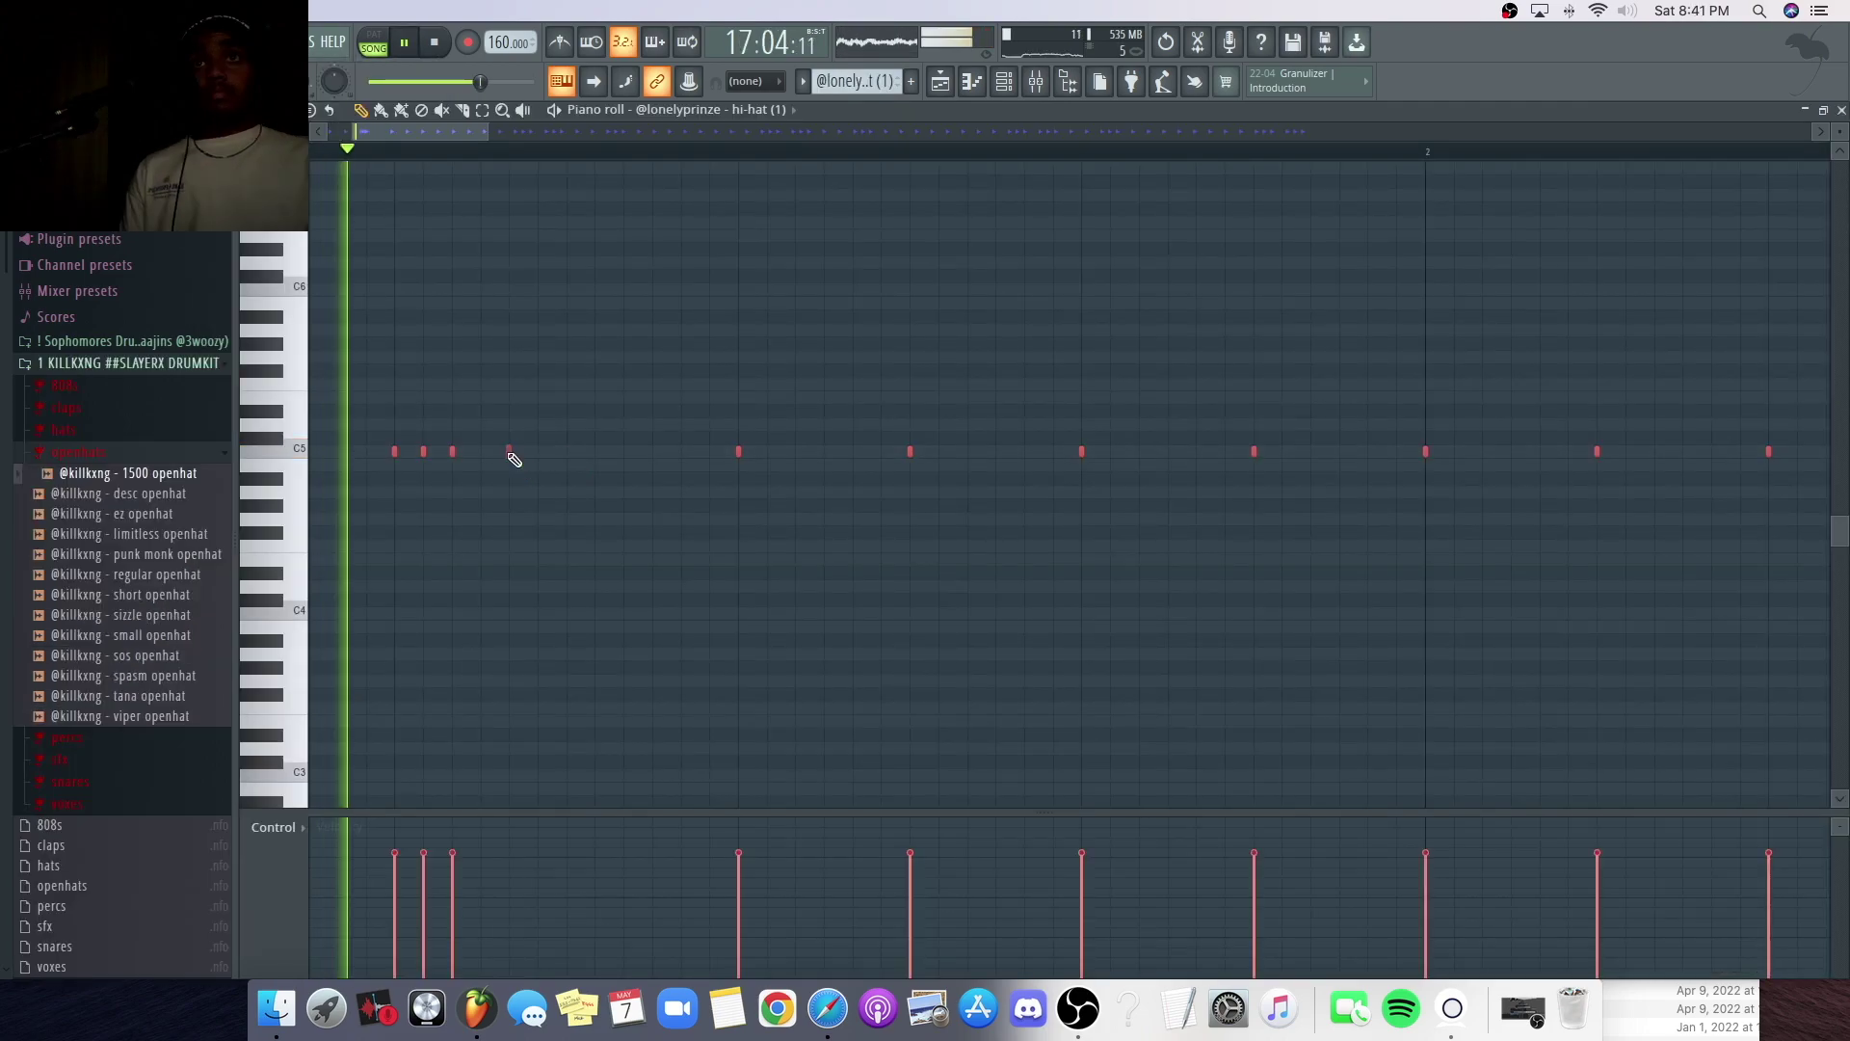
- Replace the hi-hat (1) C5 note after the three-note roll with one slightly further on, matching the even spacing of the notes that follow
{"action": "left_click", "coordinate": [517, 457]}
{"action": "right_click", "coordinate": [509, 453]}
{"action": "left_click", "coordinate": [588, 458]}
{"action": "left_click_drag", "start_coordinate": [597, 461], "coordinate": [566, 451]}
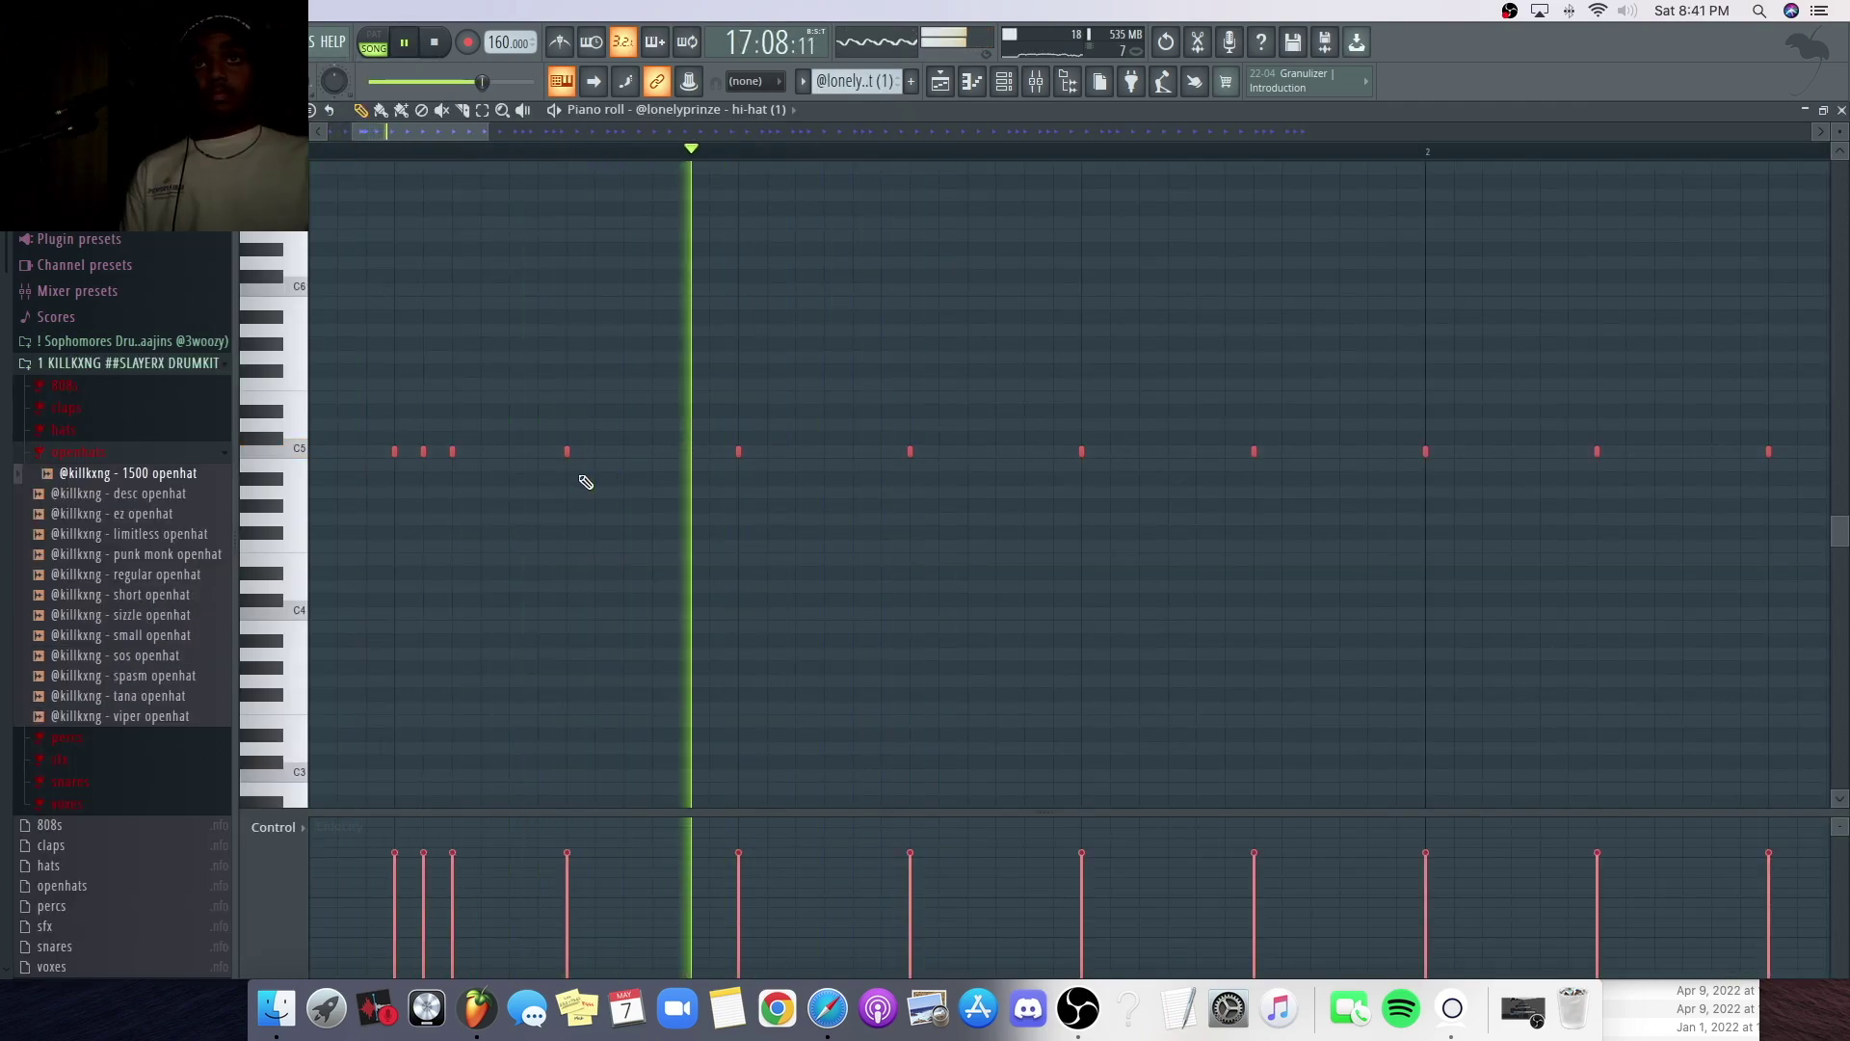
- Play back the hi-hat (1) pattern from its start and review its notes across the first two bars
{"action": "key", "text": "space"}
{"action": "scroll", "coordinate": [682, 159], "scroll_direction": "down", "scroll_amount": 3}
{"action": "key", "text": "space"}
{"action": "scroll", "coordinate": [682, 162], "scroll_direction": "left", "scroll_amount": 2}
{"action": "key", "text": "space"}
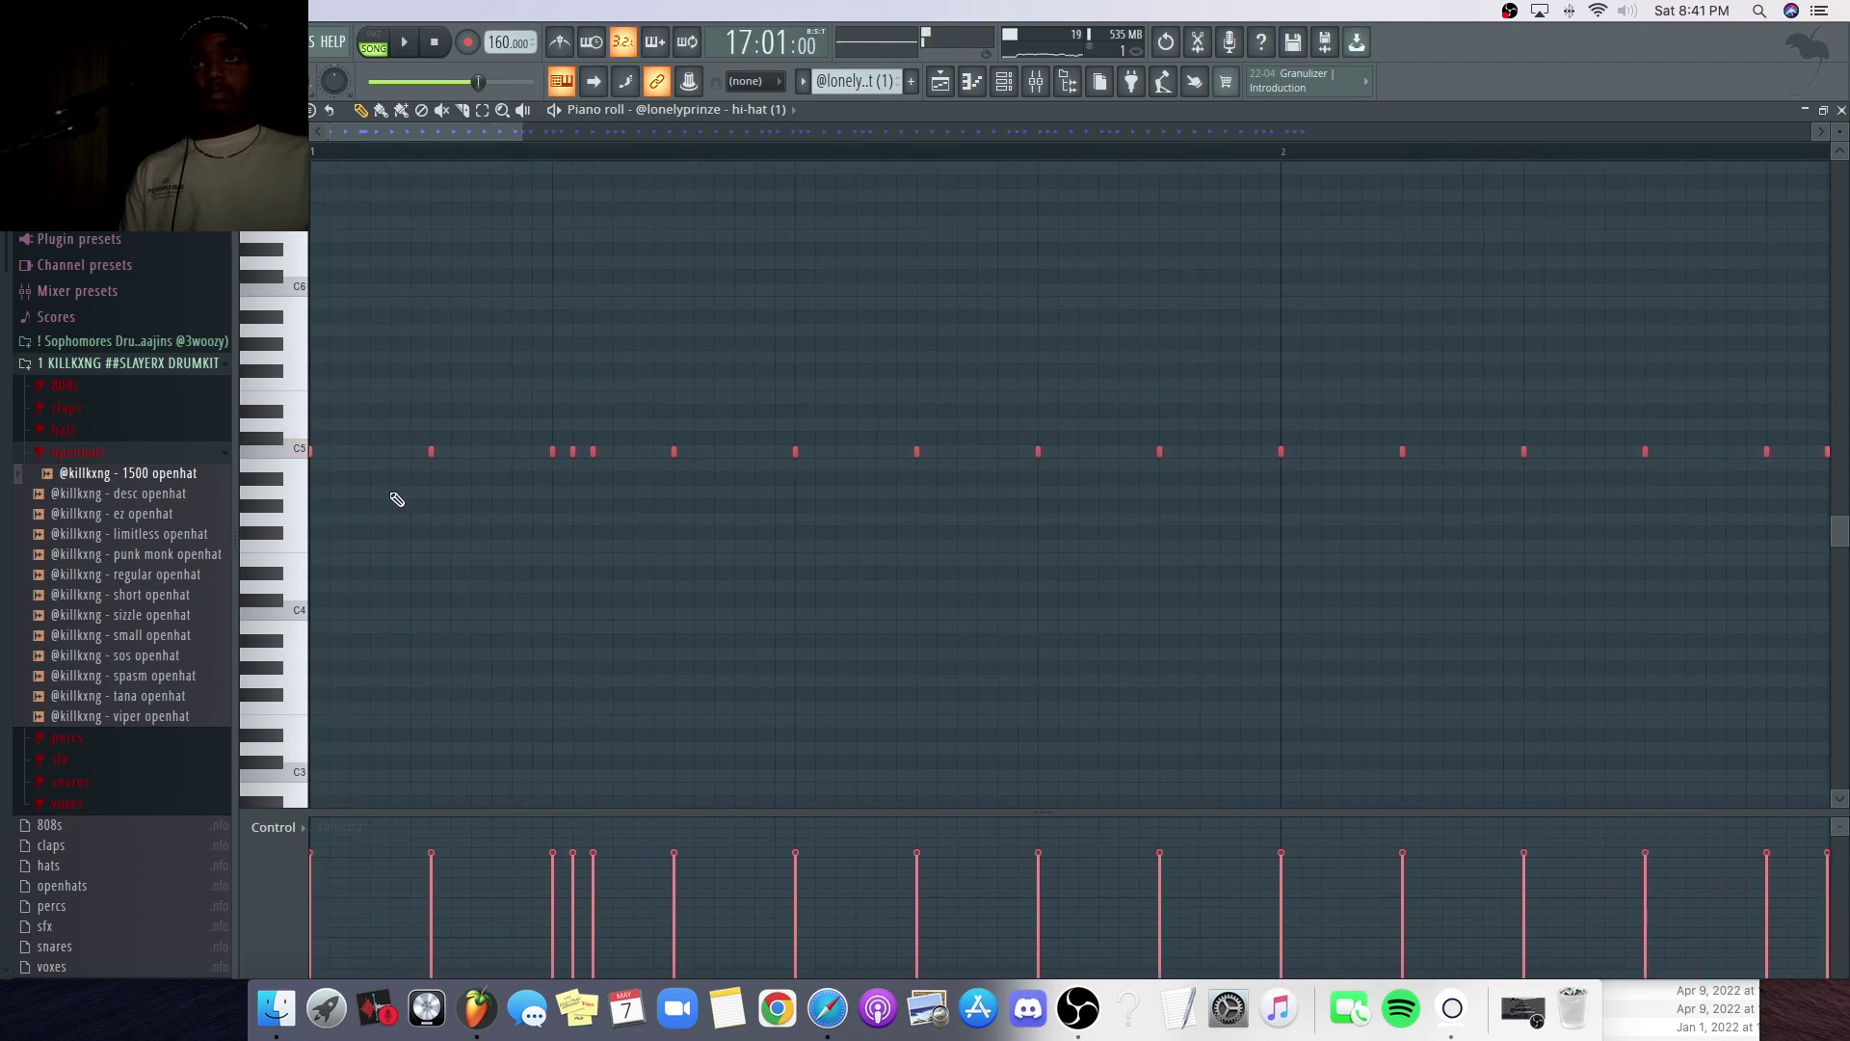
{"action": "key", "text": "space"}
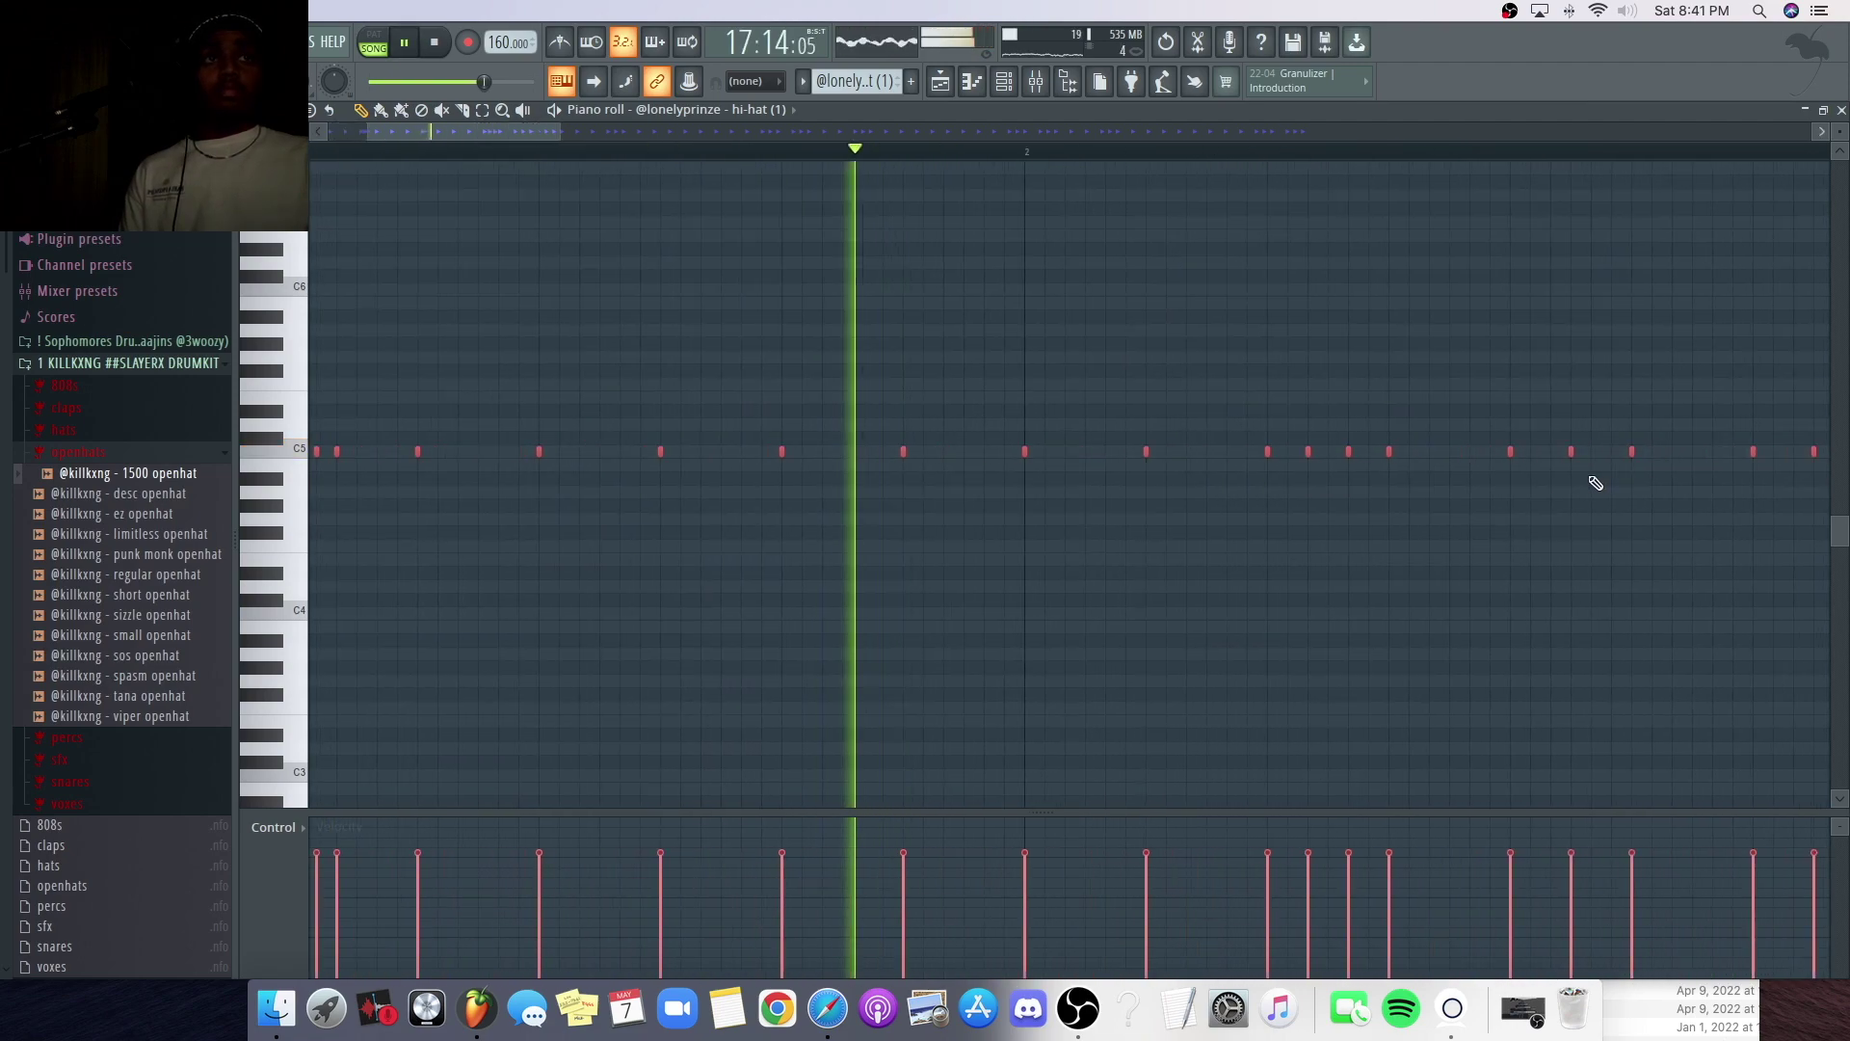
{"action": "scroll", "coordinate": [1457, 159], "scroll_direction": "down", "scroll_amount": 4}
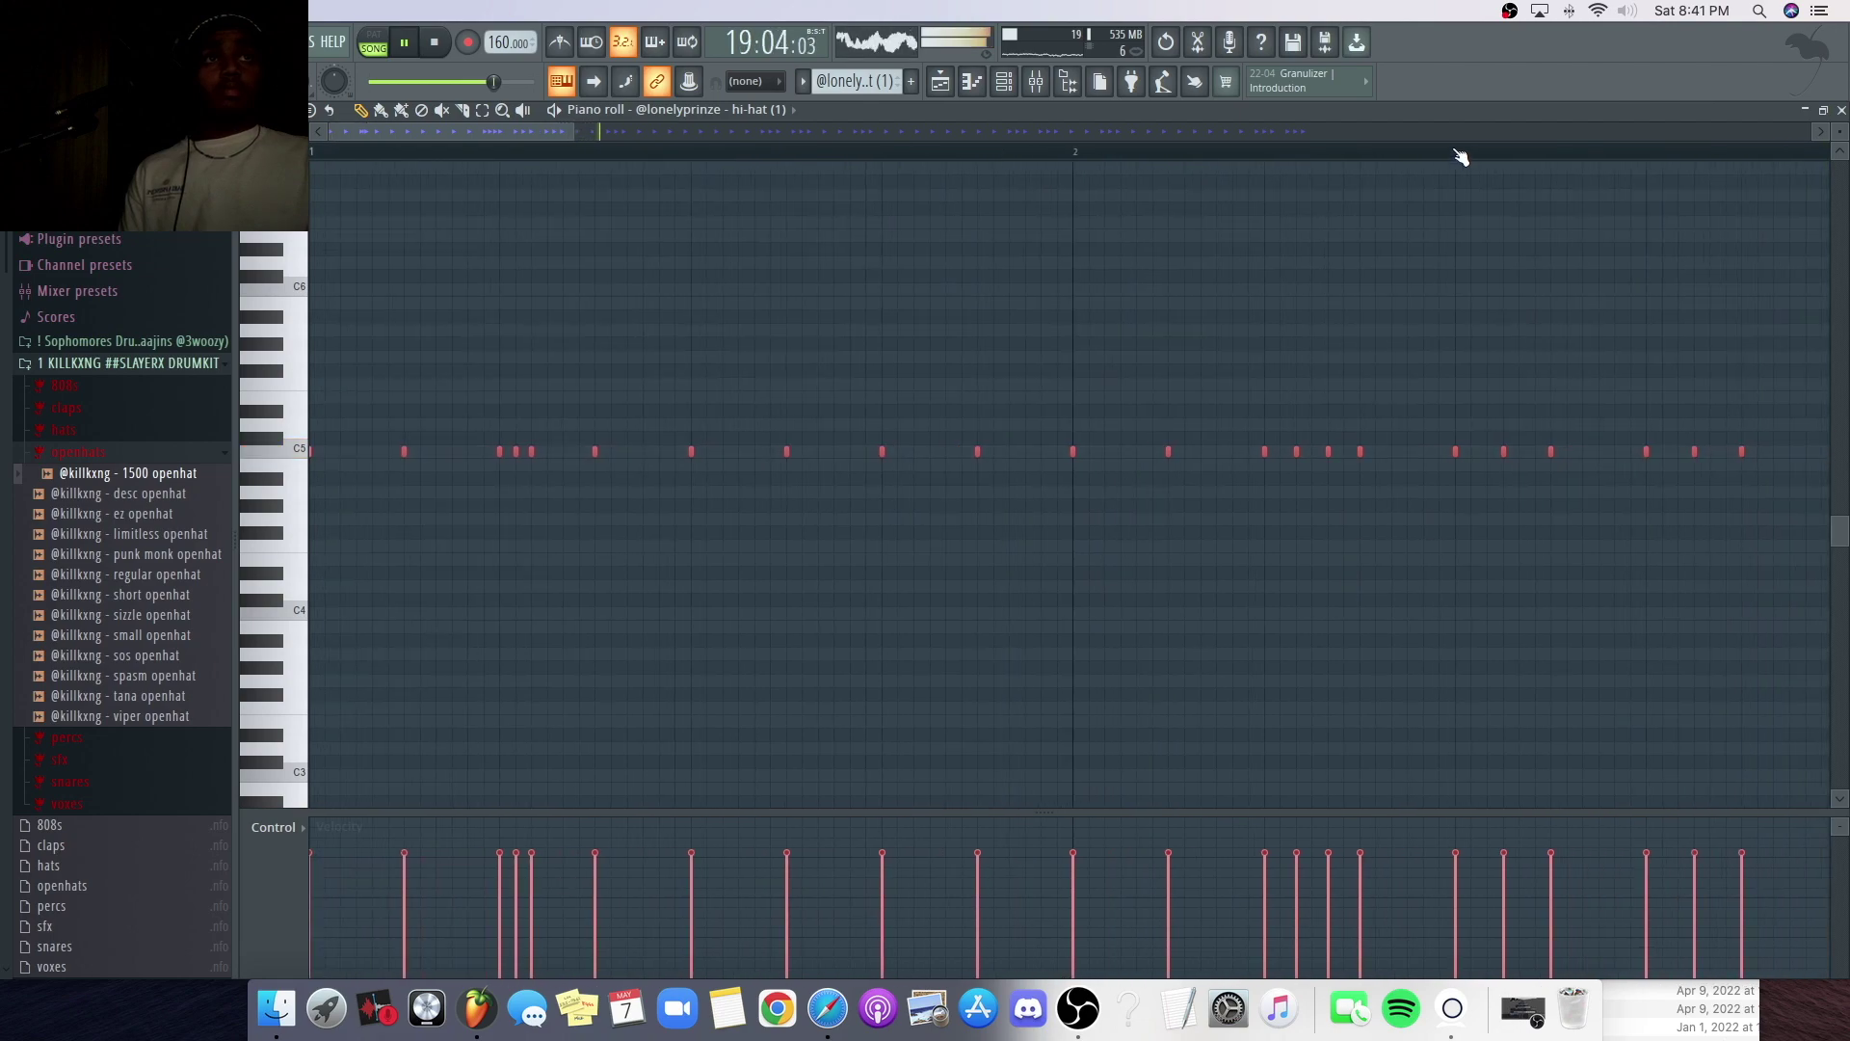
{"action": "scroll", "coordinate": [1459, 155], "scroll_direction": "down", "scroll_amount": 2}
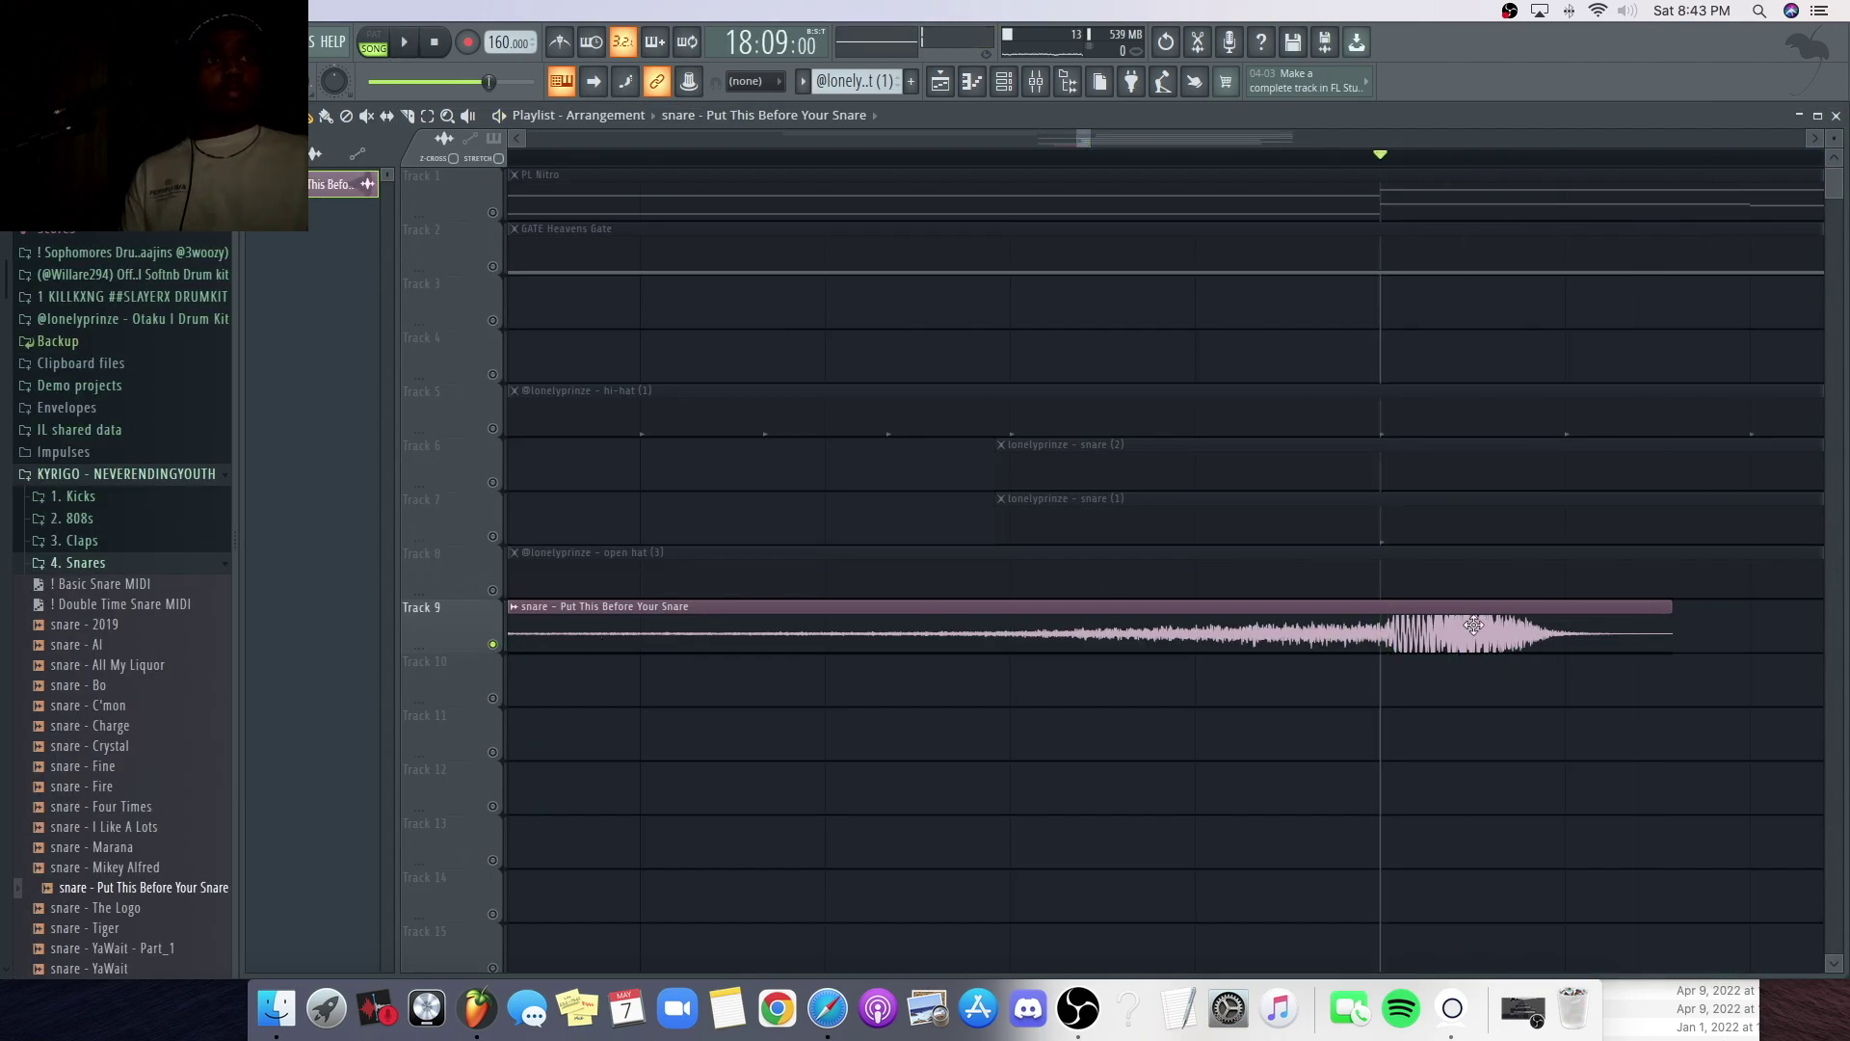
- Nudge the Put This Before Your Snare clip on Track 9 earlier so its burst starts on the snare (1) hit, and unmute all tracks
{"action": "left_click_drag", "start_coordinate": [1473, 625], "coordinate": [1451, 631]}
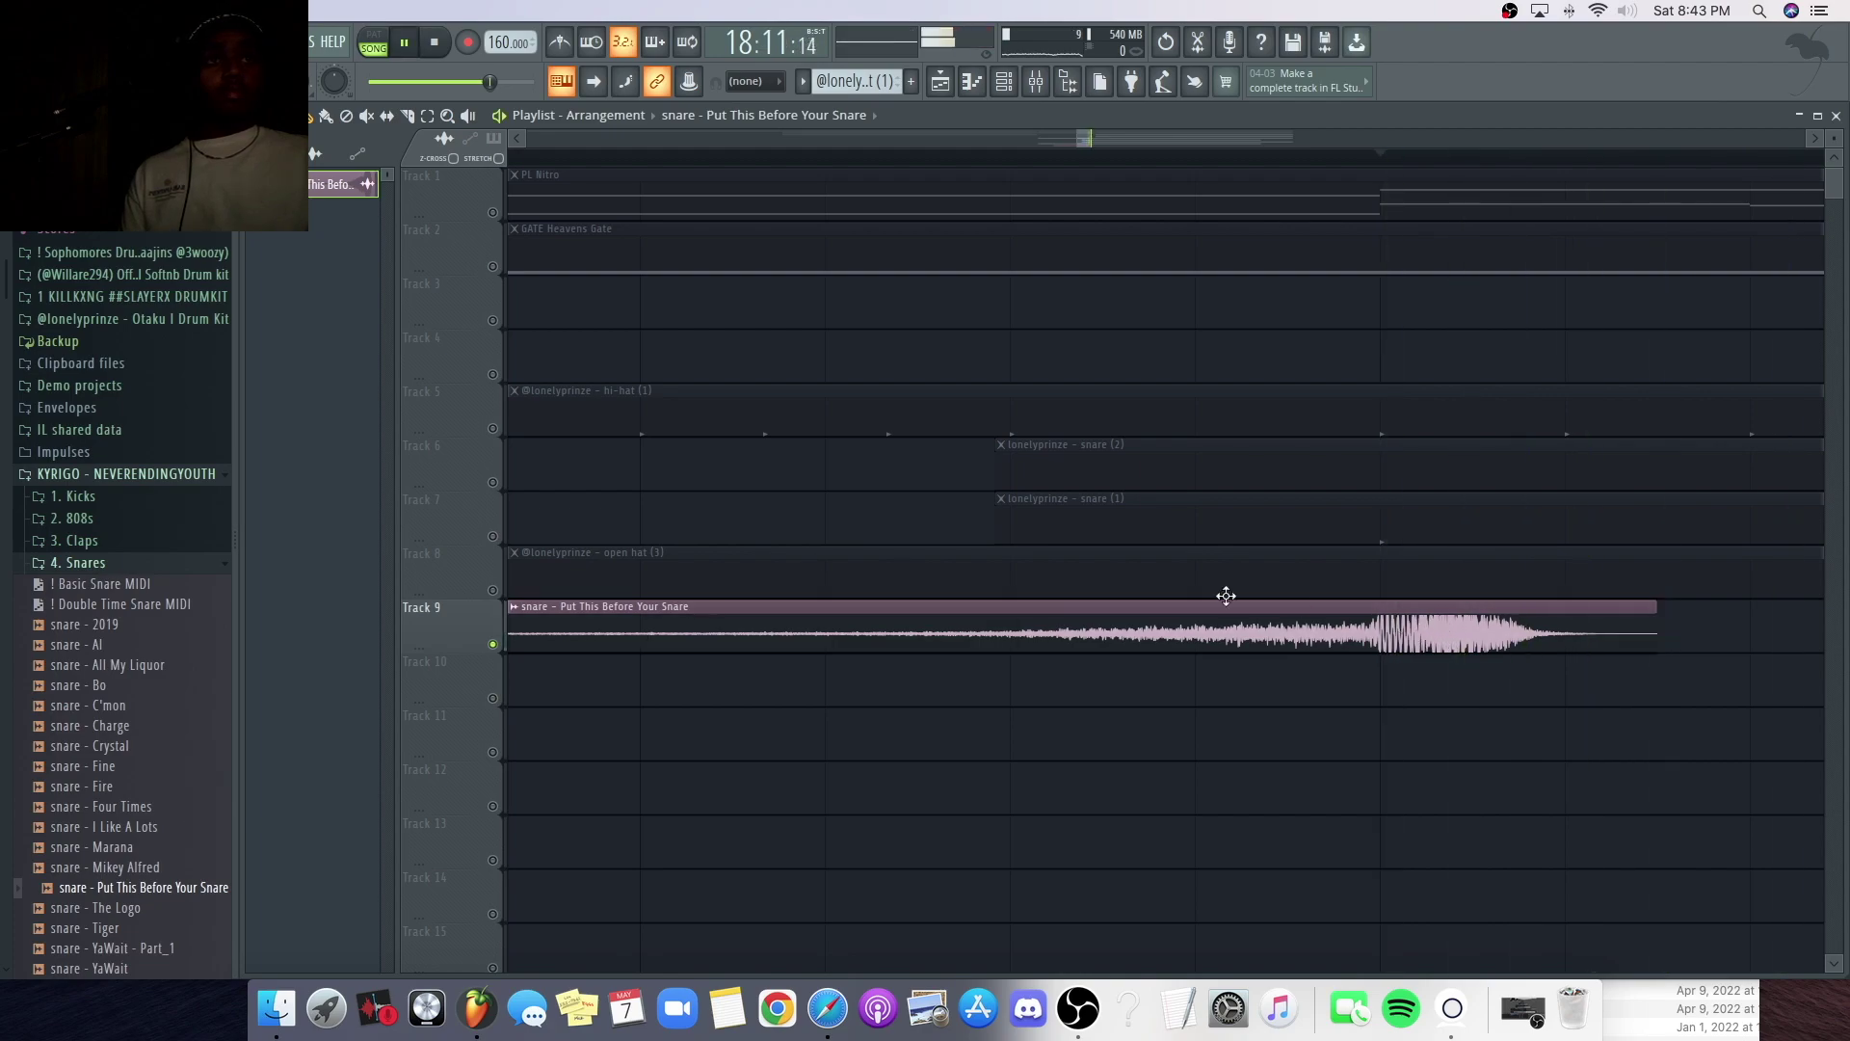
{"action": "key", "text": "space"}
{"action": "left_click", "coordinate": [492, 537]}
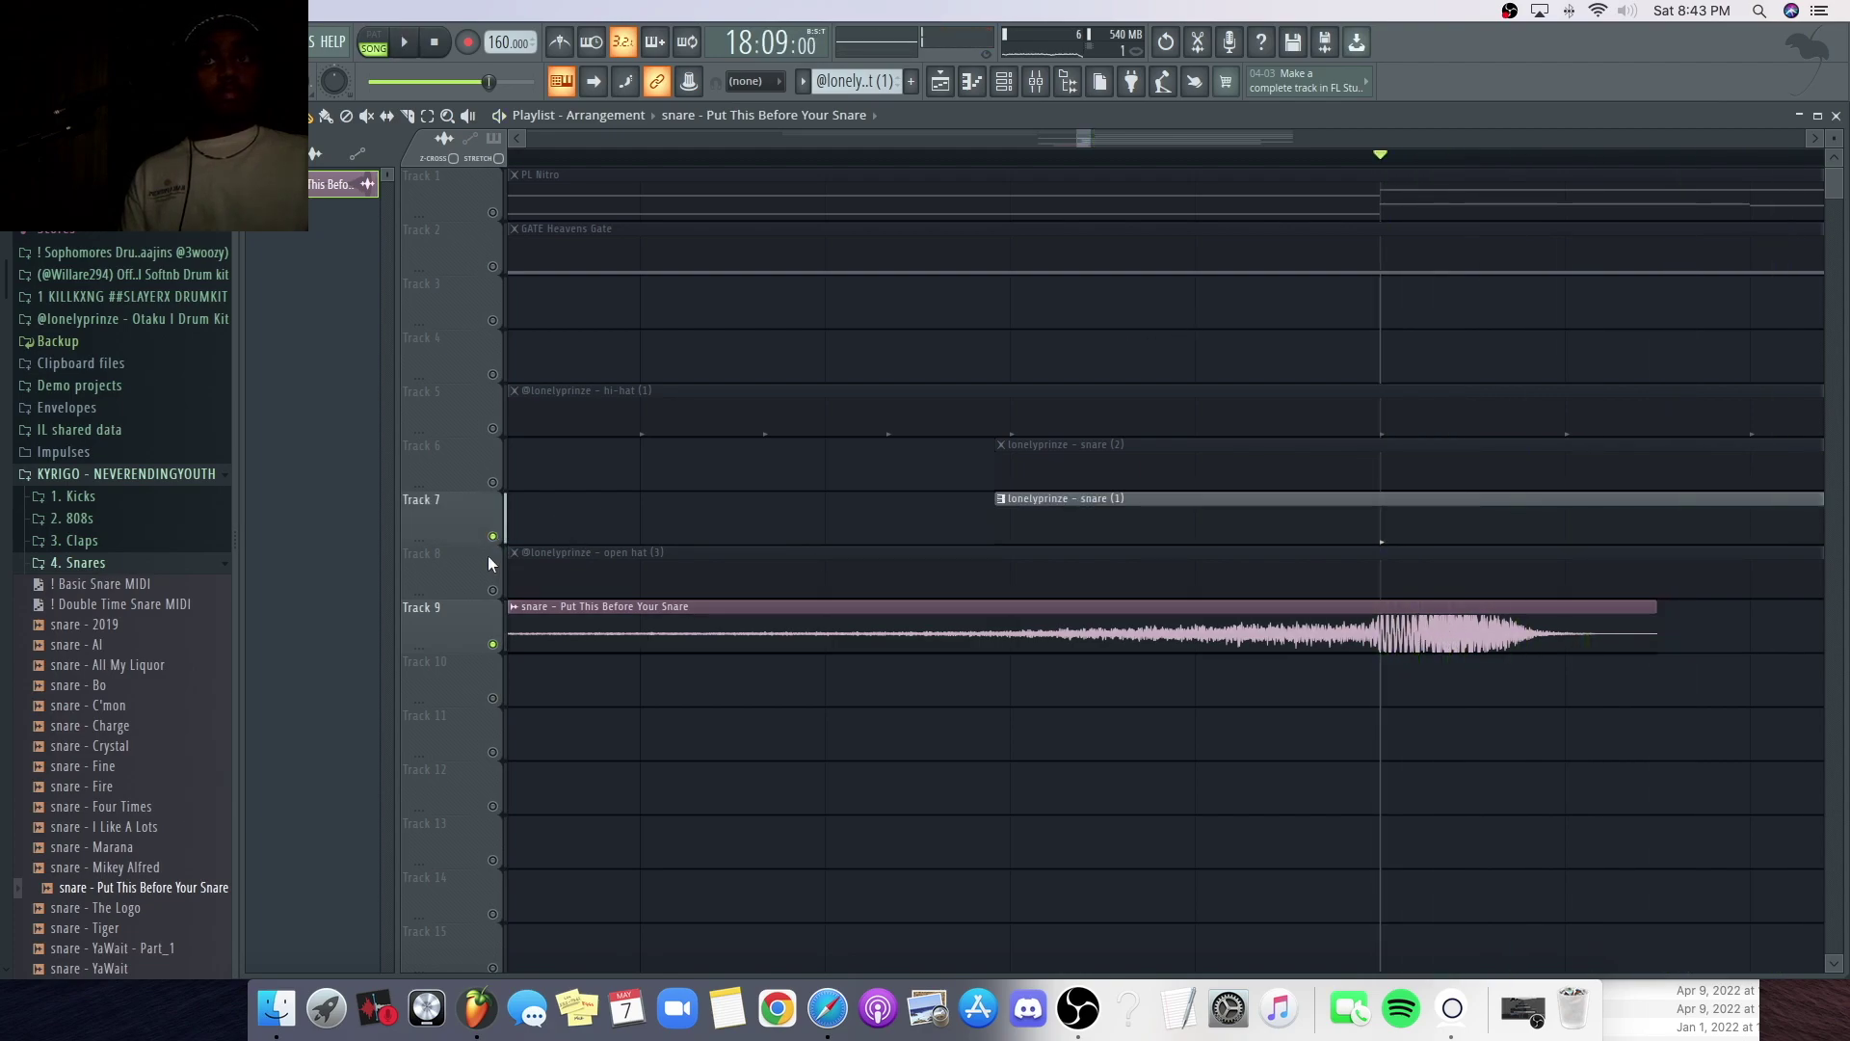
{"action": "right_click", "coordinate": [492, 537]}
- Play the arrangement through the Put This Before Your Snare transition with all tracks audible and look over bars 17–25
{"action": "left_click", "coordinate": [725, 157]}
{"action": "key", "text": "space"}
{"action": "scroll", "coordinate": [725, 159], "scroll_direction": "left", "scroll_amount": 2}
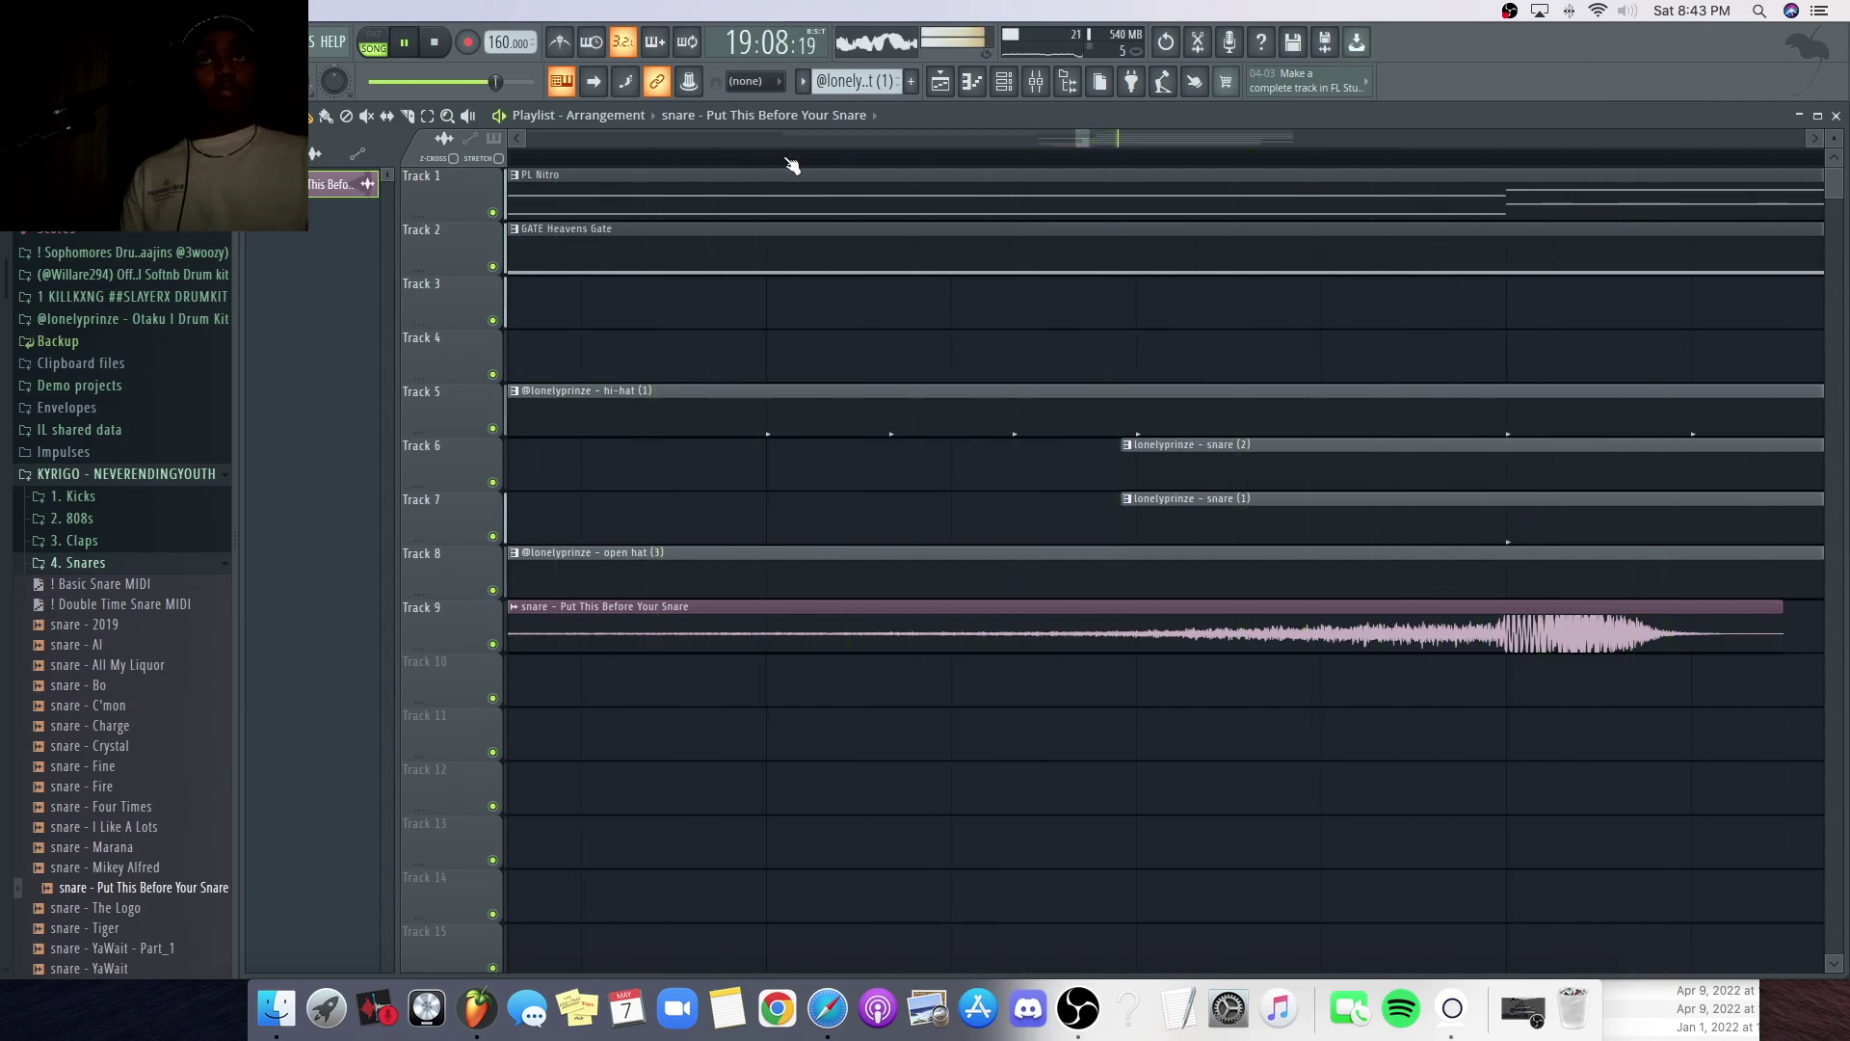
{"action": "scroll", "coordinate": [792, 159], "scroll_direction": "down", "scroll_amount": 5}
{"action": "scroll", "coordinate": [792, 161], "scroll_direction": "down", "scroll_amount": 4}
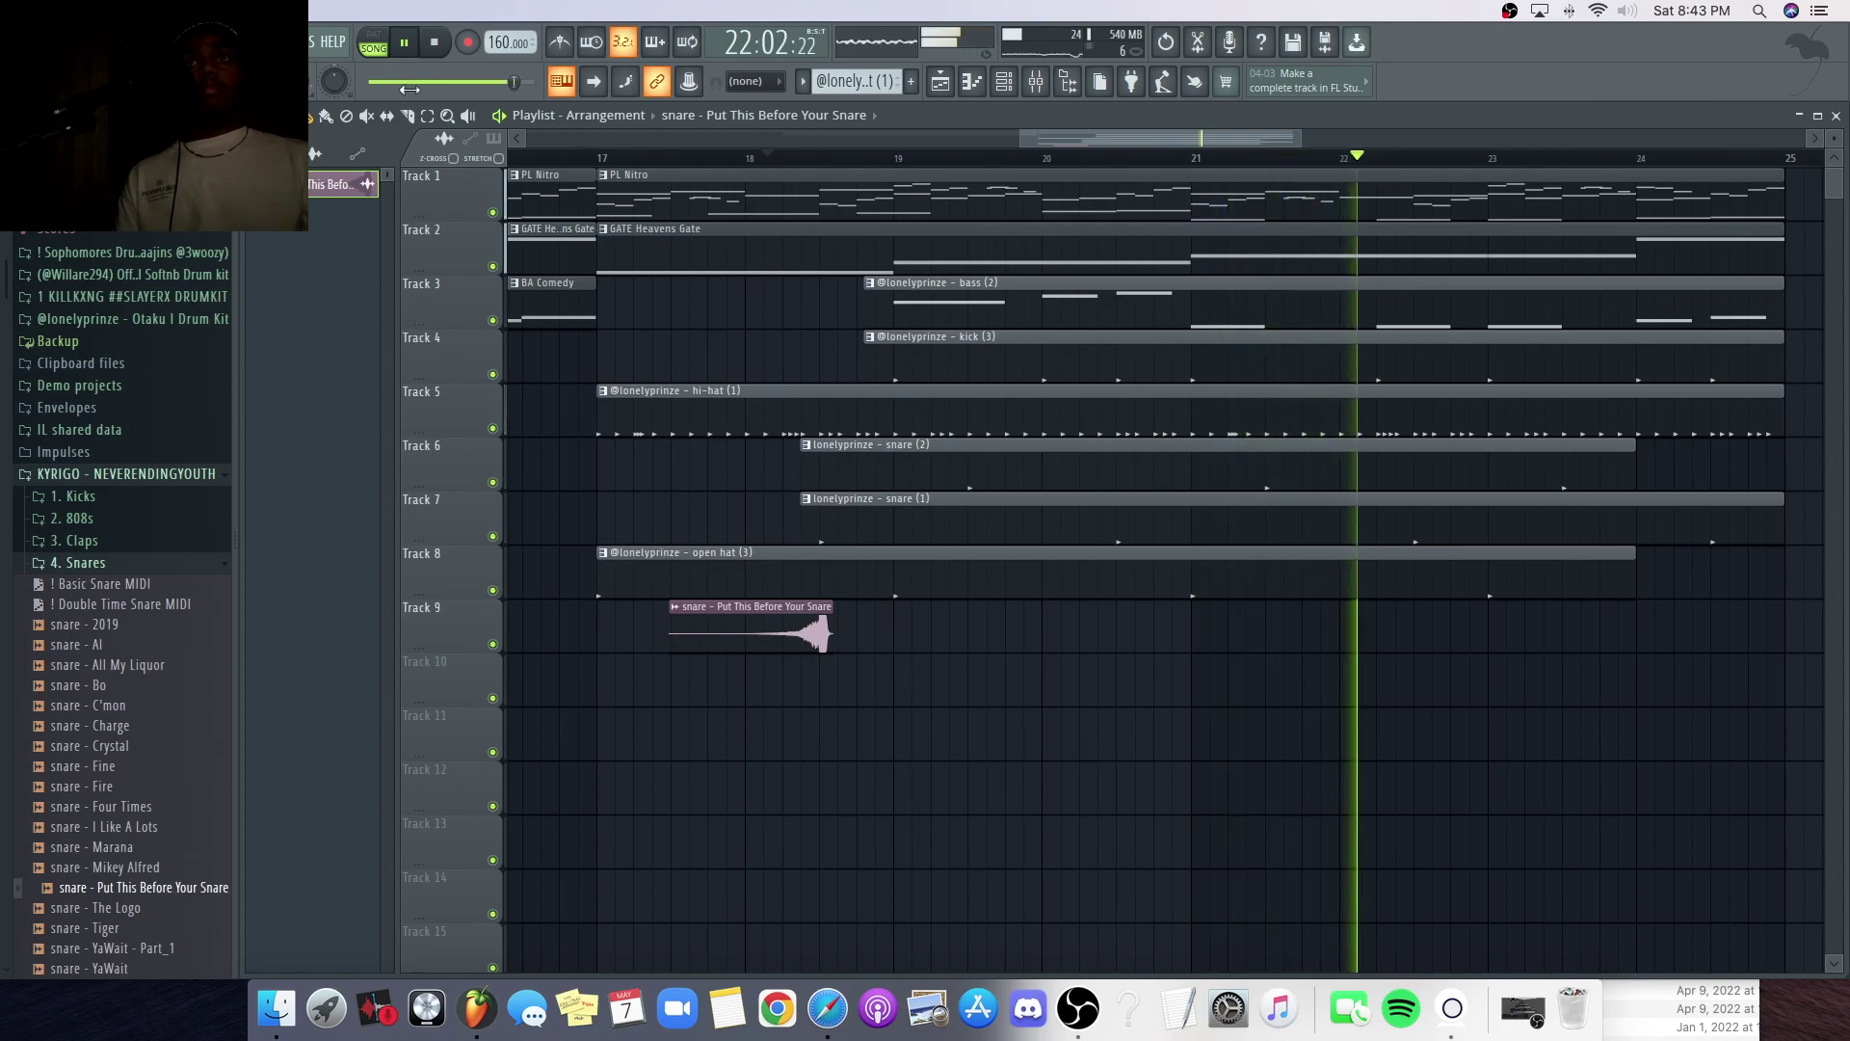
{"action": "scroll", "coordinate": [827, 166], "scroll_direction": "up", "scroll_amount": 4}
{"action": "scroll", "coordinate": [831, 166], "scroll_direction": "up", "scroll_amount": 7}
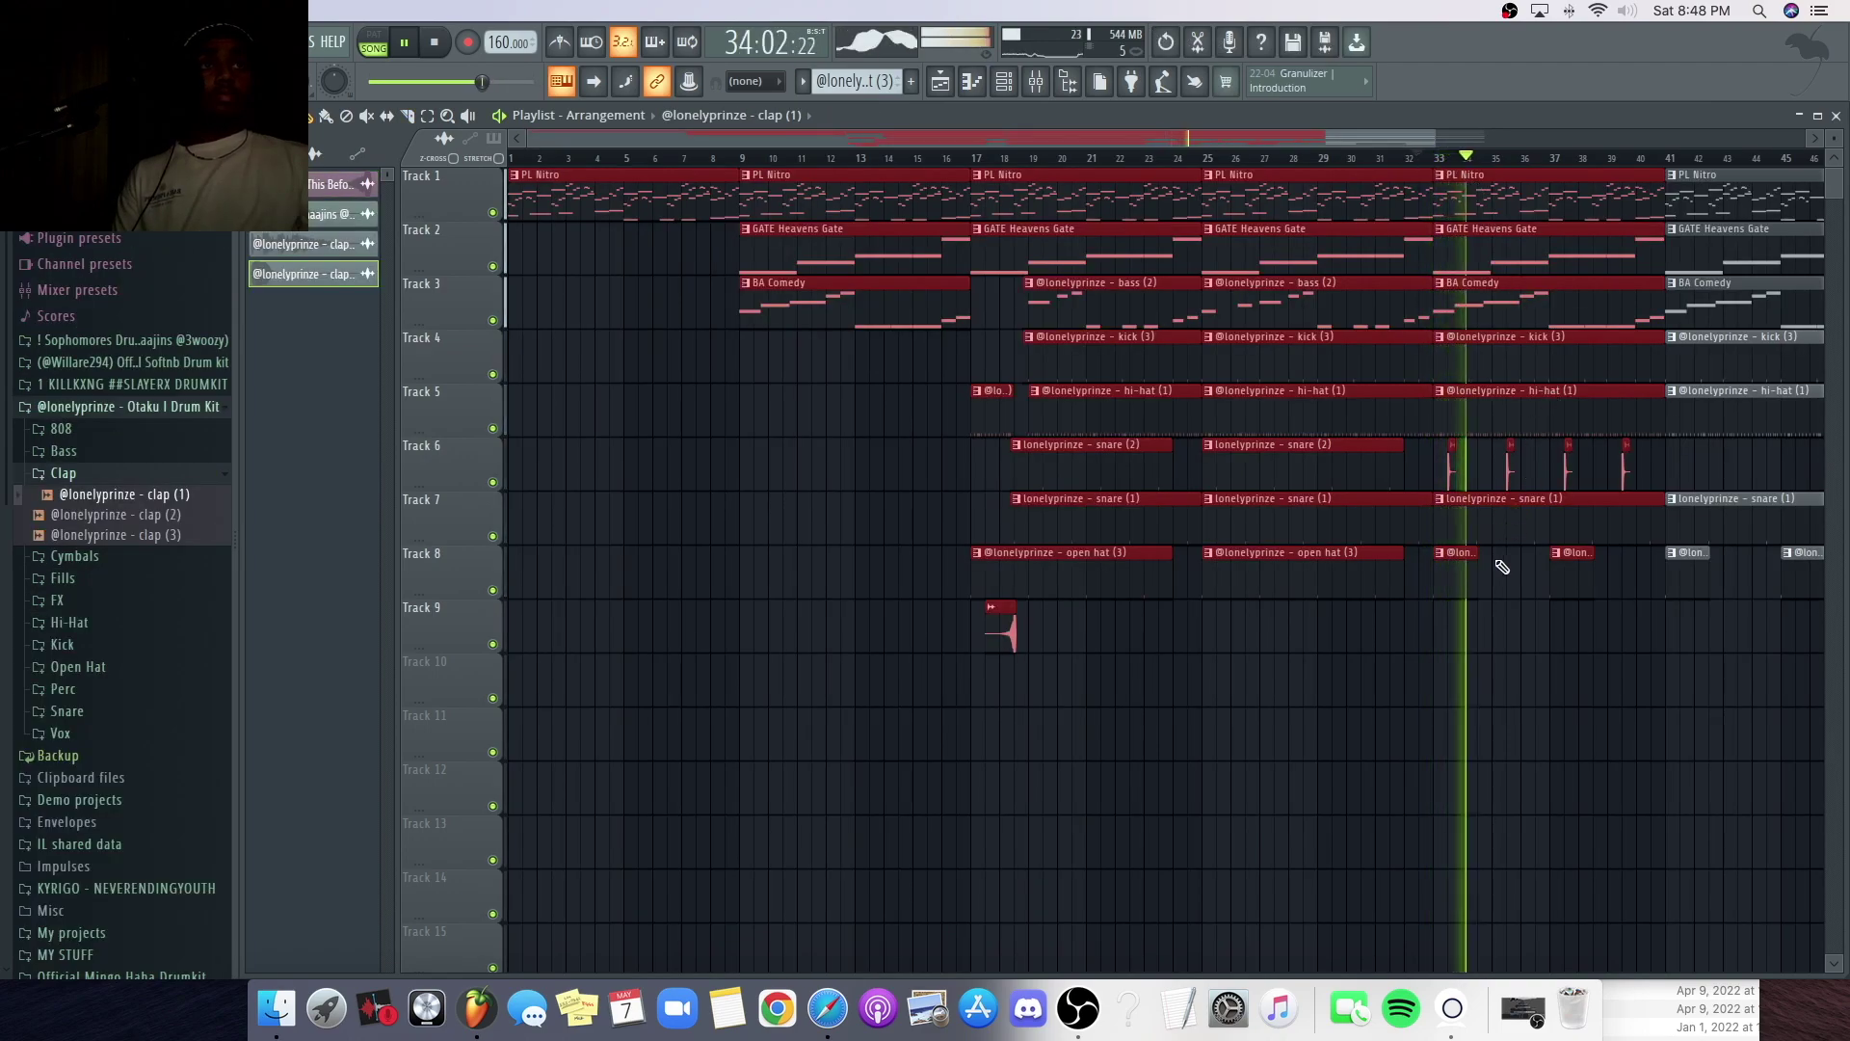
- Clear the playlist clip selection and examine the section around bar 33, including the clap (1) clips on Track 6, during playback
{"action": "left_click", "coordinate": [1509, 583], "text": "super"}
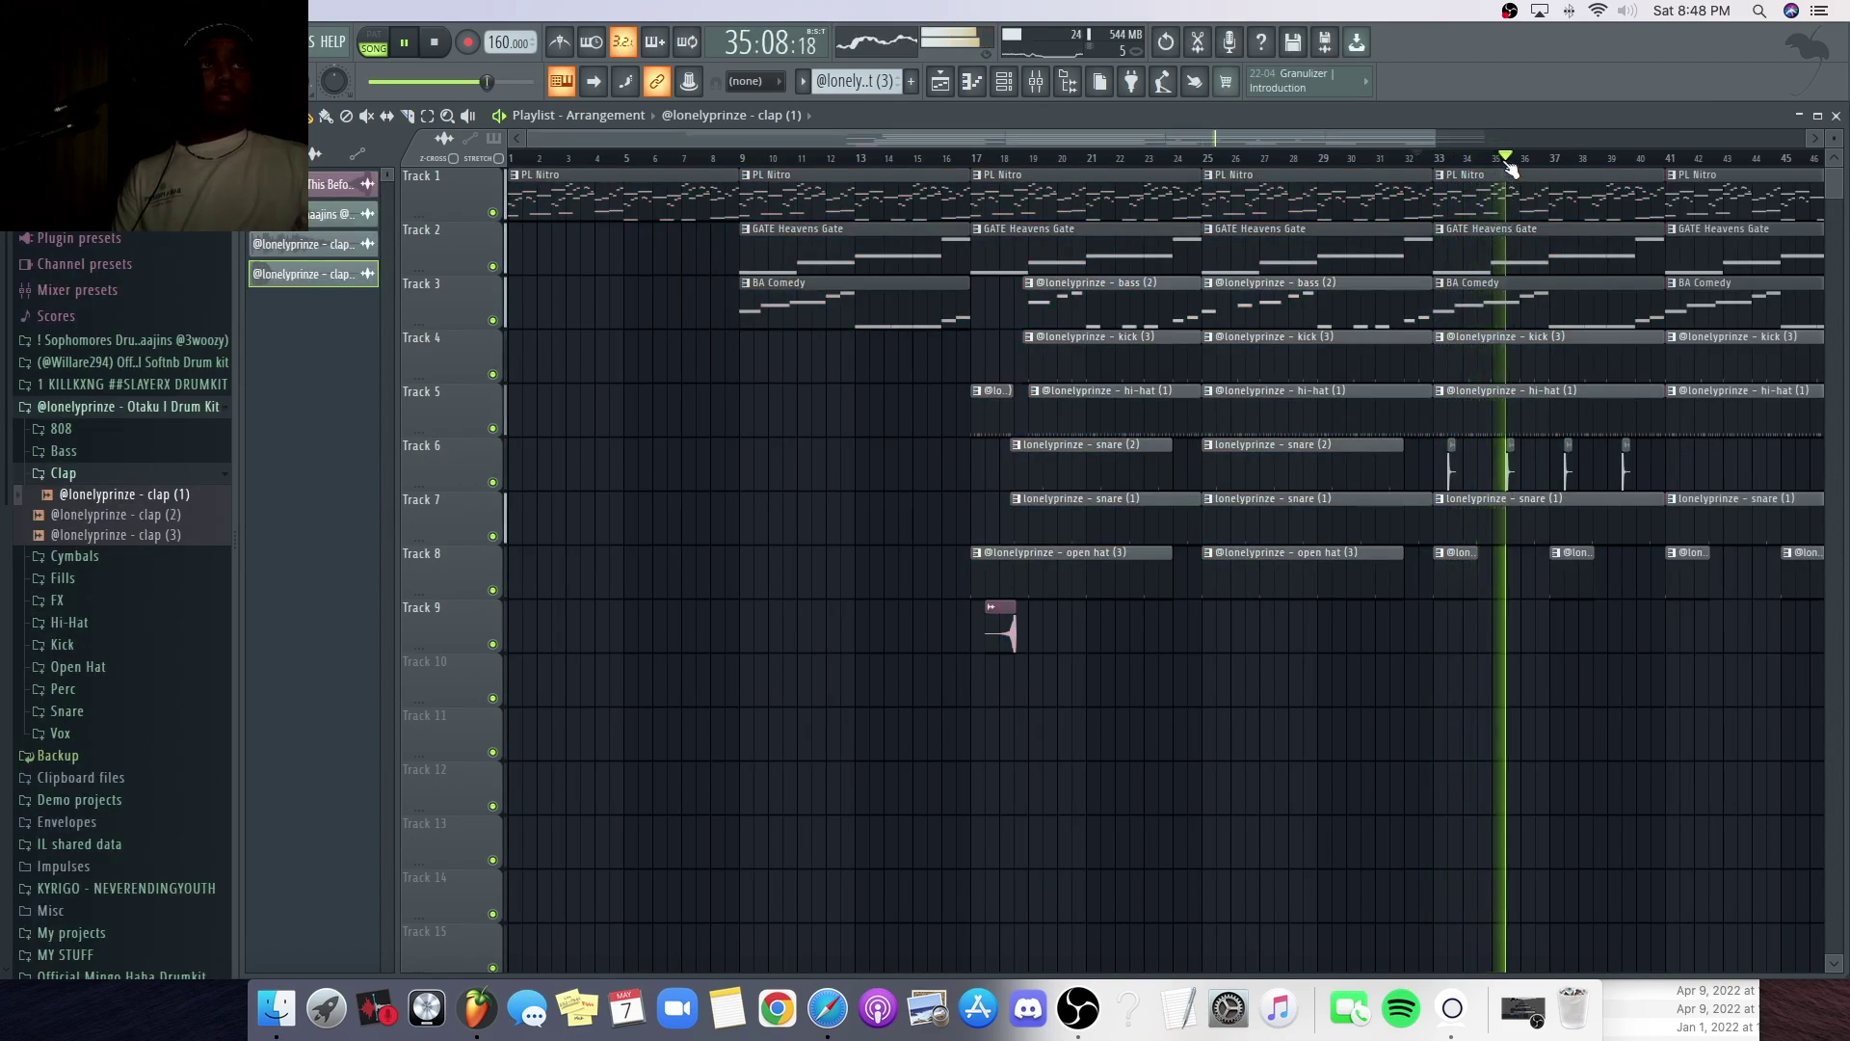
{"action": "scroll", "coordinate": [1503, 168], "scroll_direction": "up", "scroll_amount": 5}
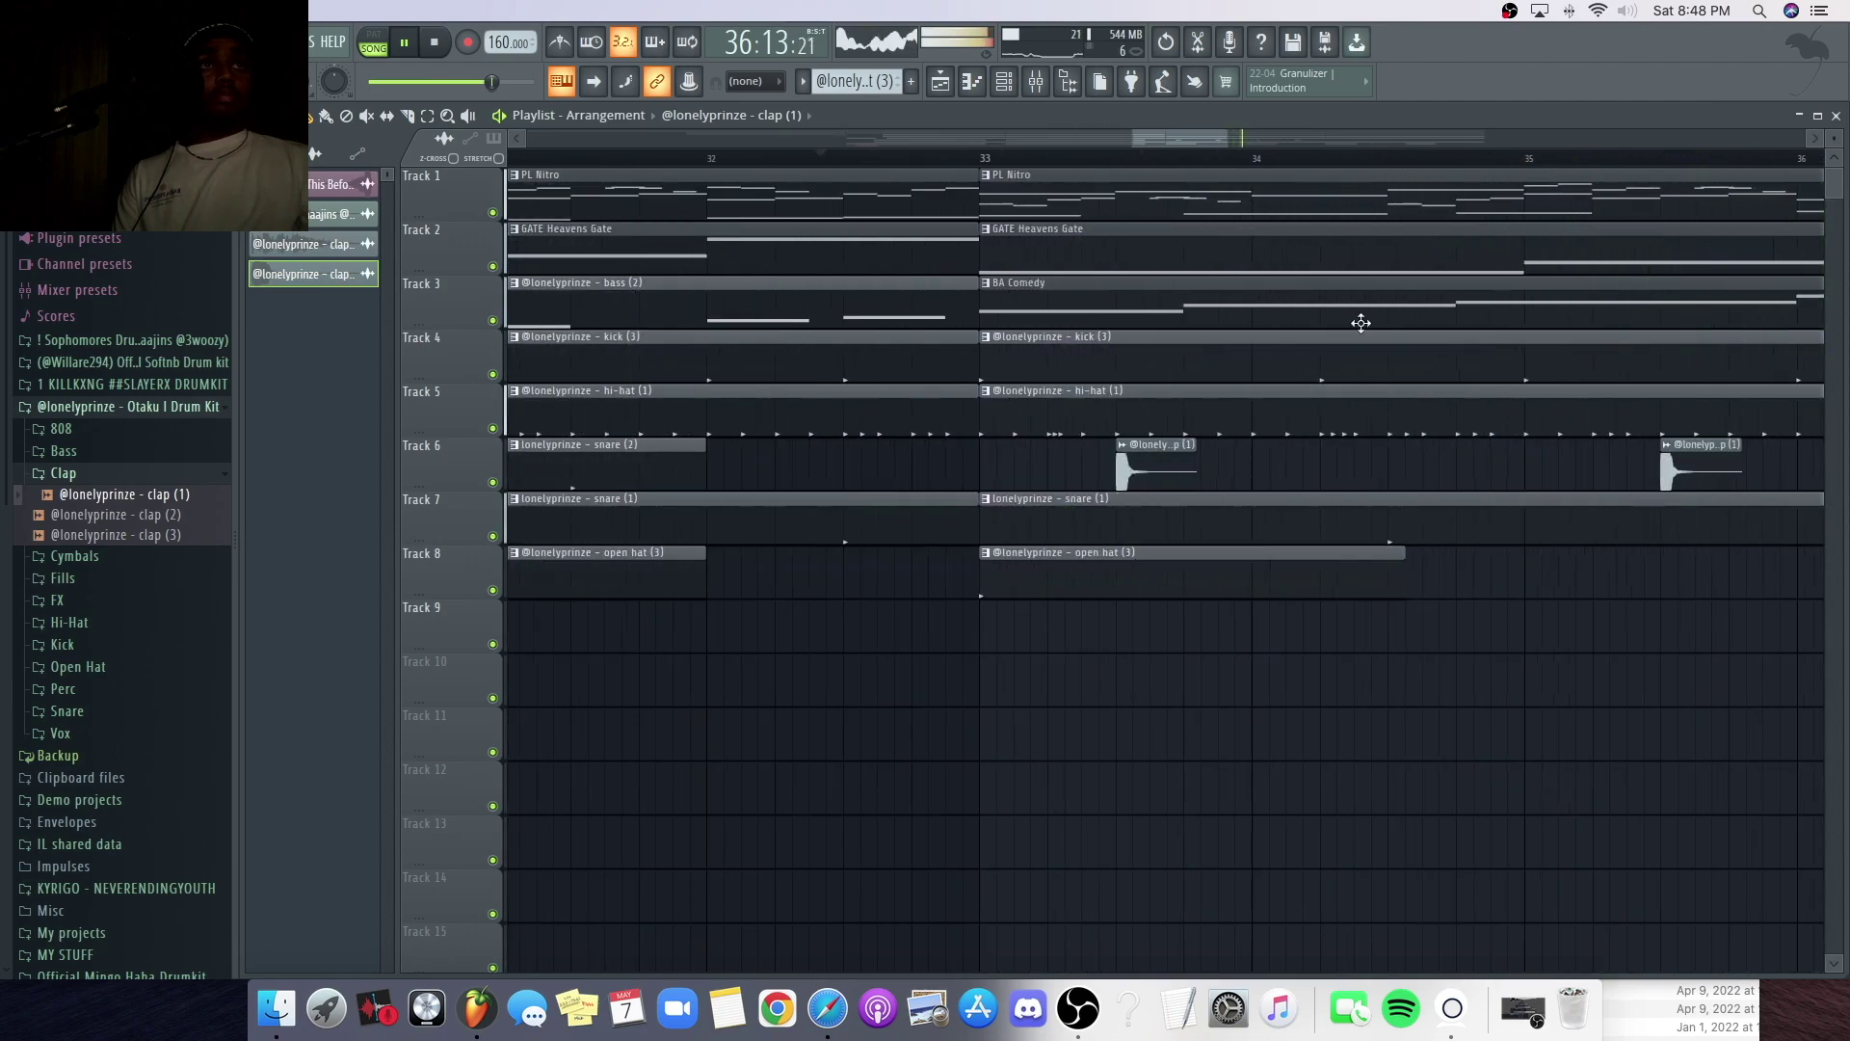